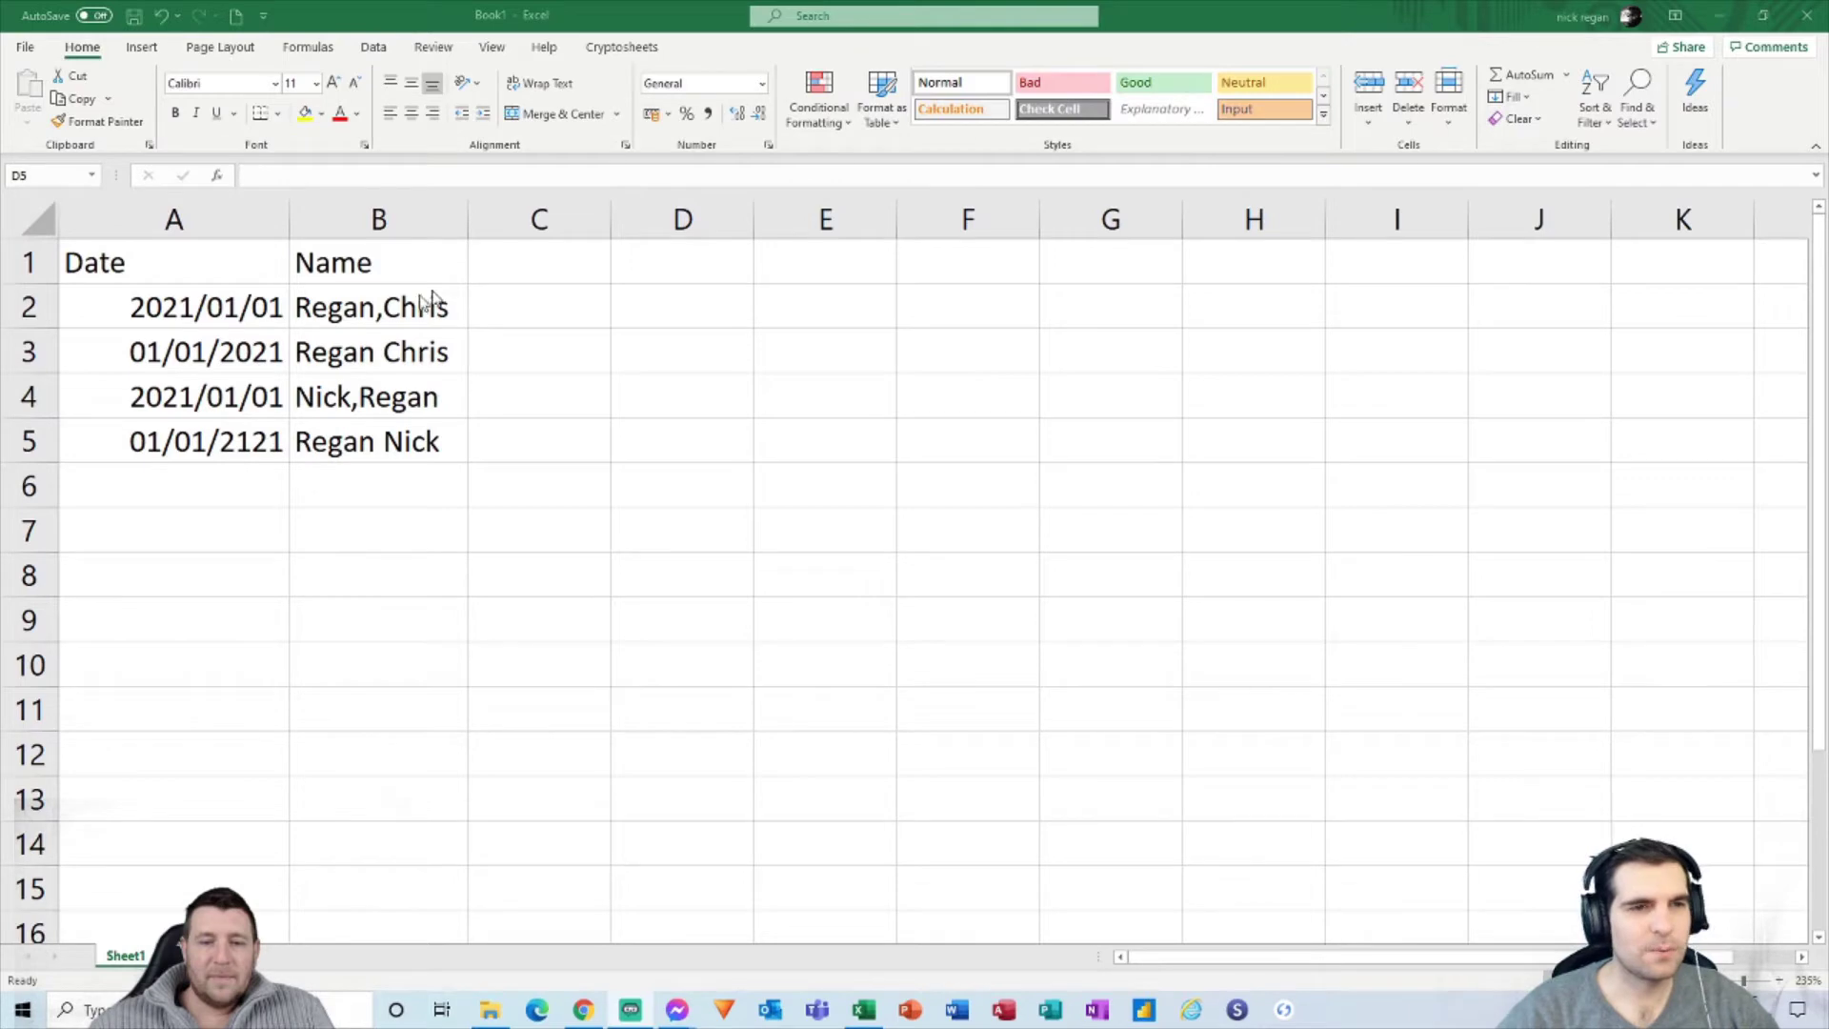
# Step: Examine the column headers and the differing date formats in rows 2 to 5 of the Date column
pyautogui.click(225, 258)
pyautogui.click(404, 266)
pyautogui.moveTo(223, 314); pyautogui.dragTo(219, 448)
pyautogui.click(202, 617)
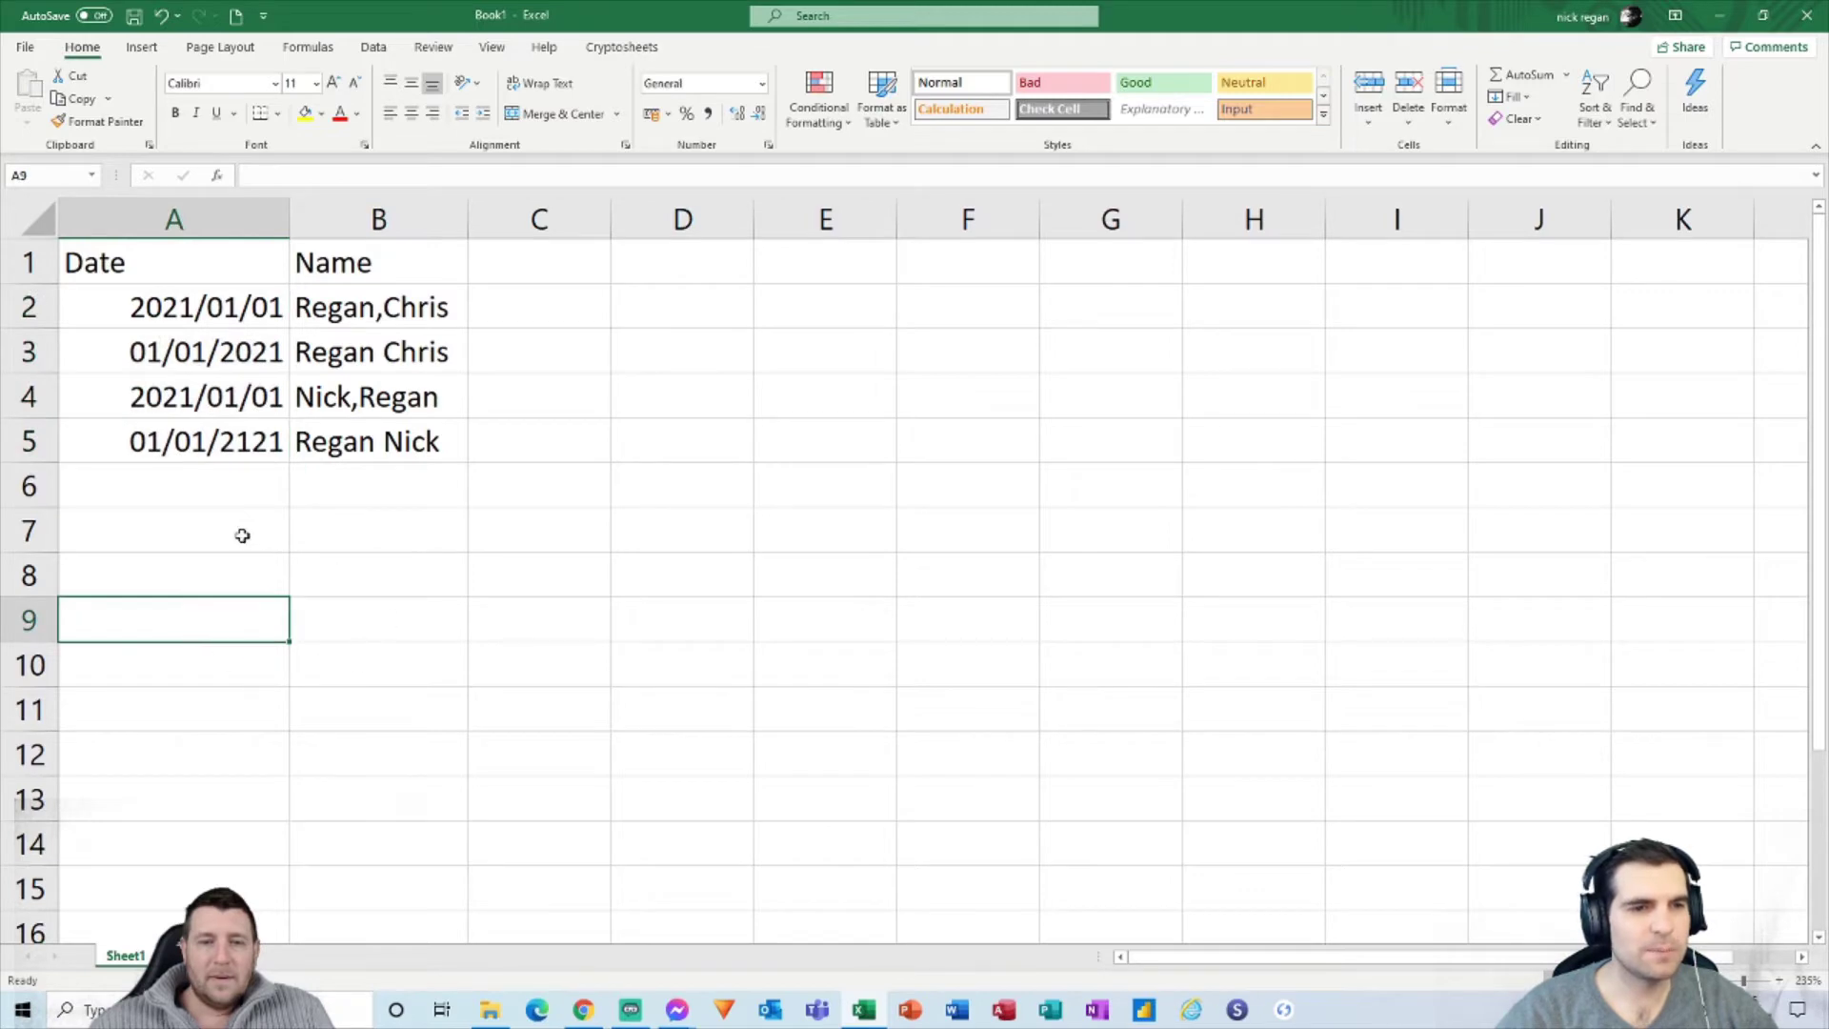
pyautogui.click(158, 398)
pyautogui.click(237, 321)
pyautogui.click(151, 362)
pyautogui.click(193, 434)
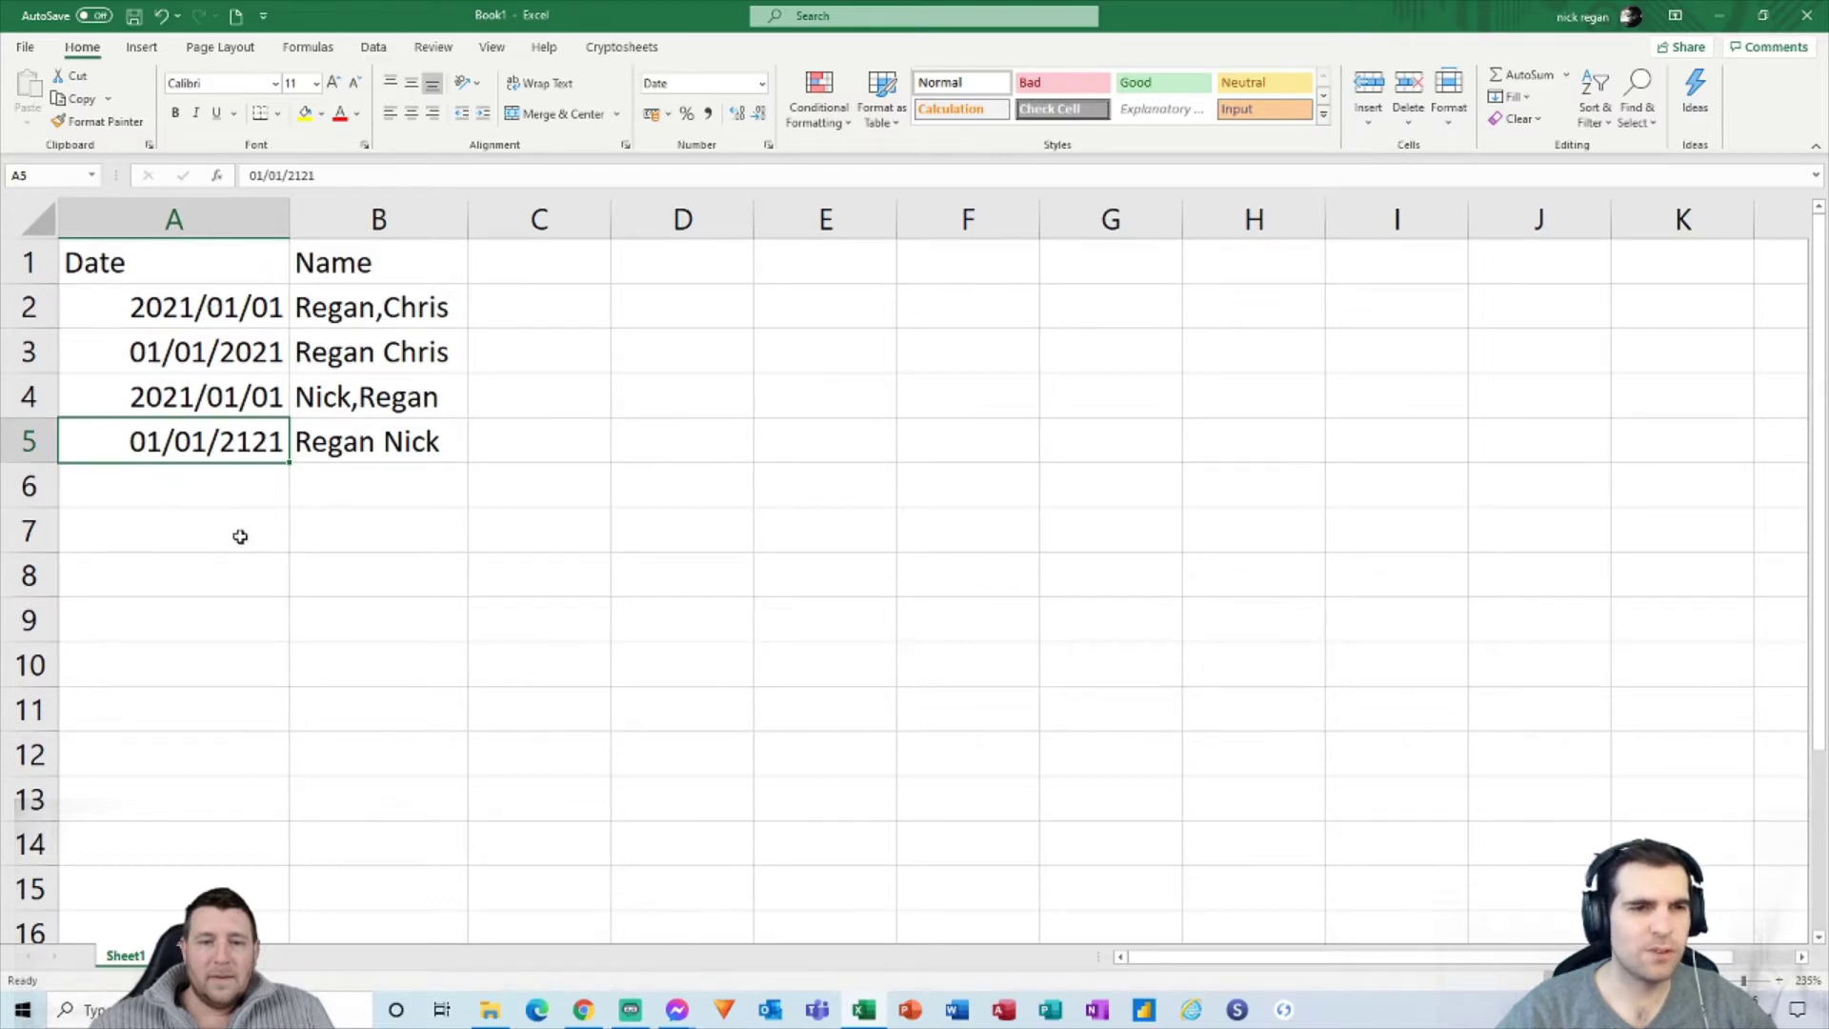
# Step: Examine how the entries in the Name column are separated and check the empty column beside them
pyautogui.click(381, 275)
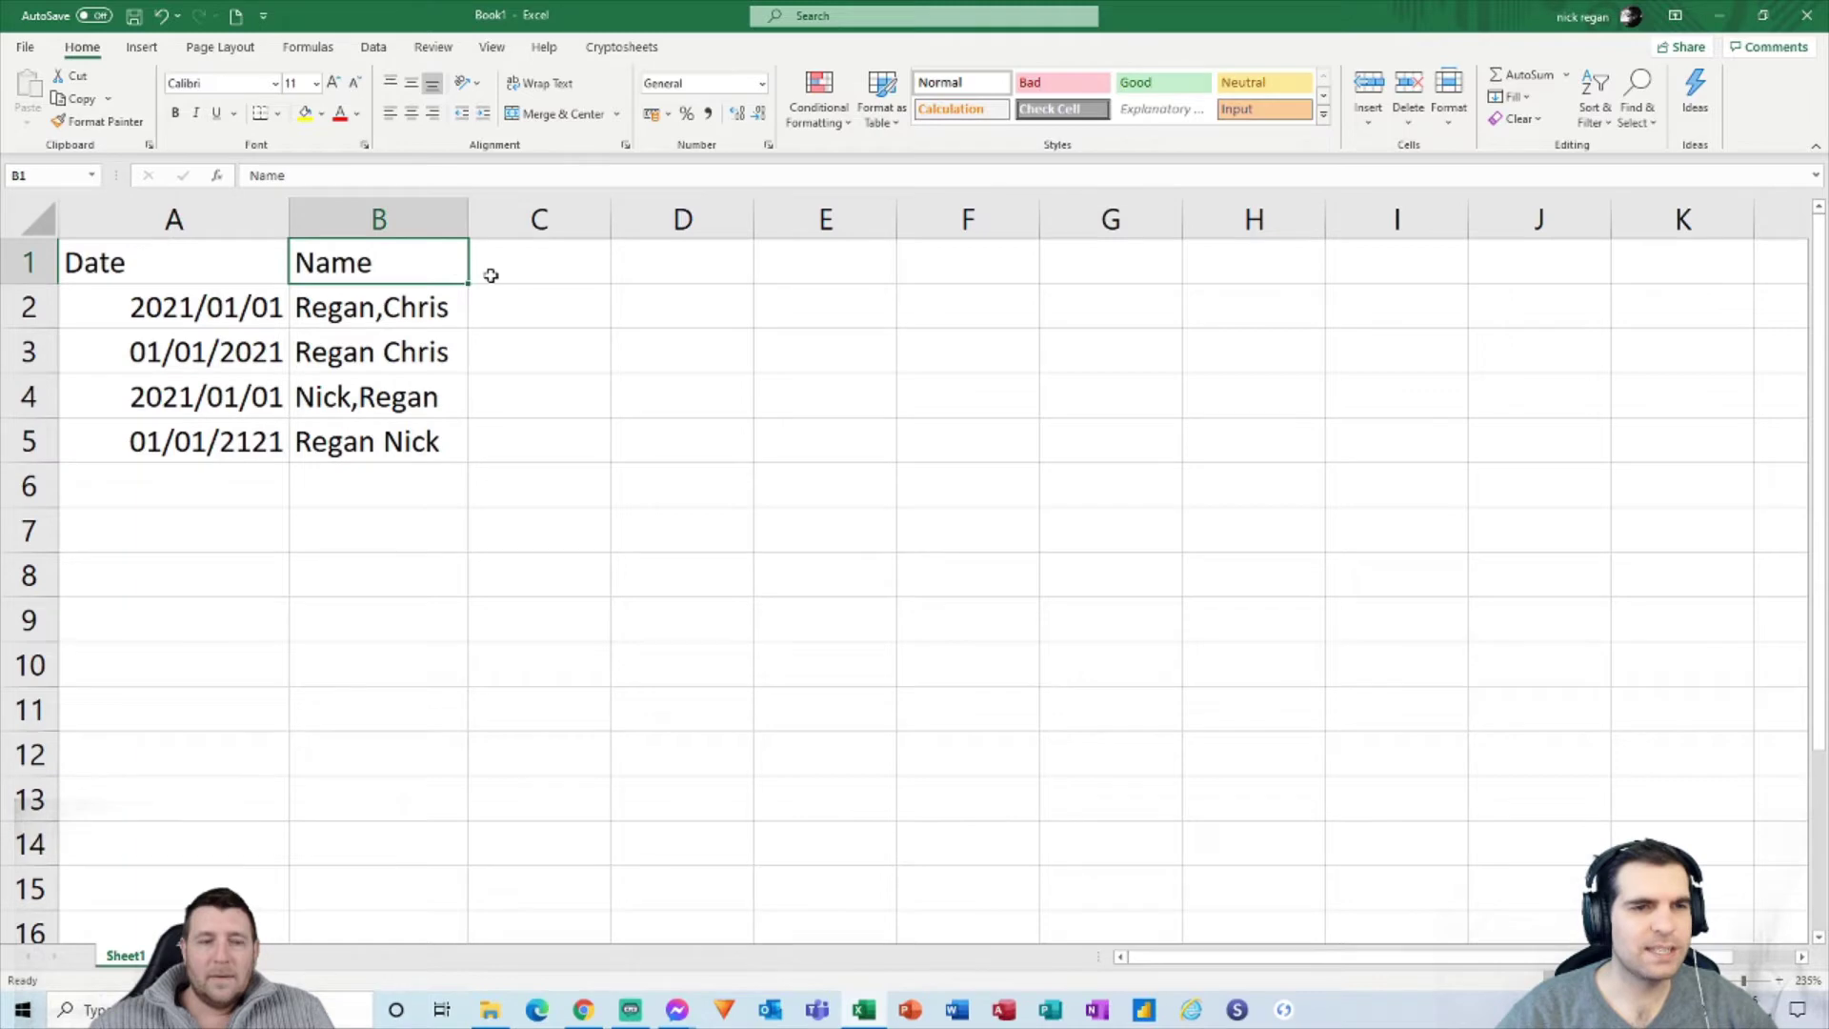
pyautogui.click(333, 310)
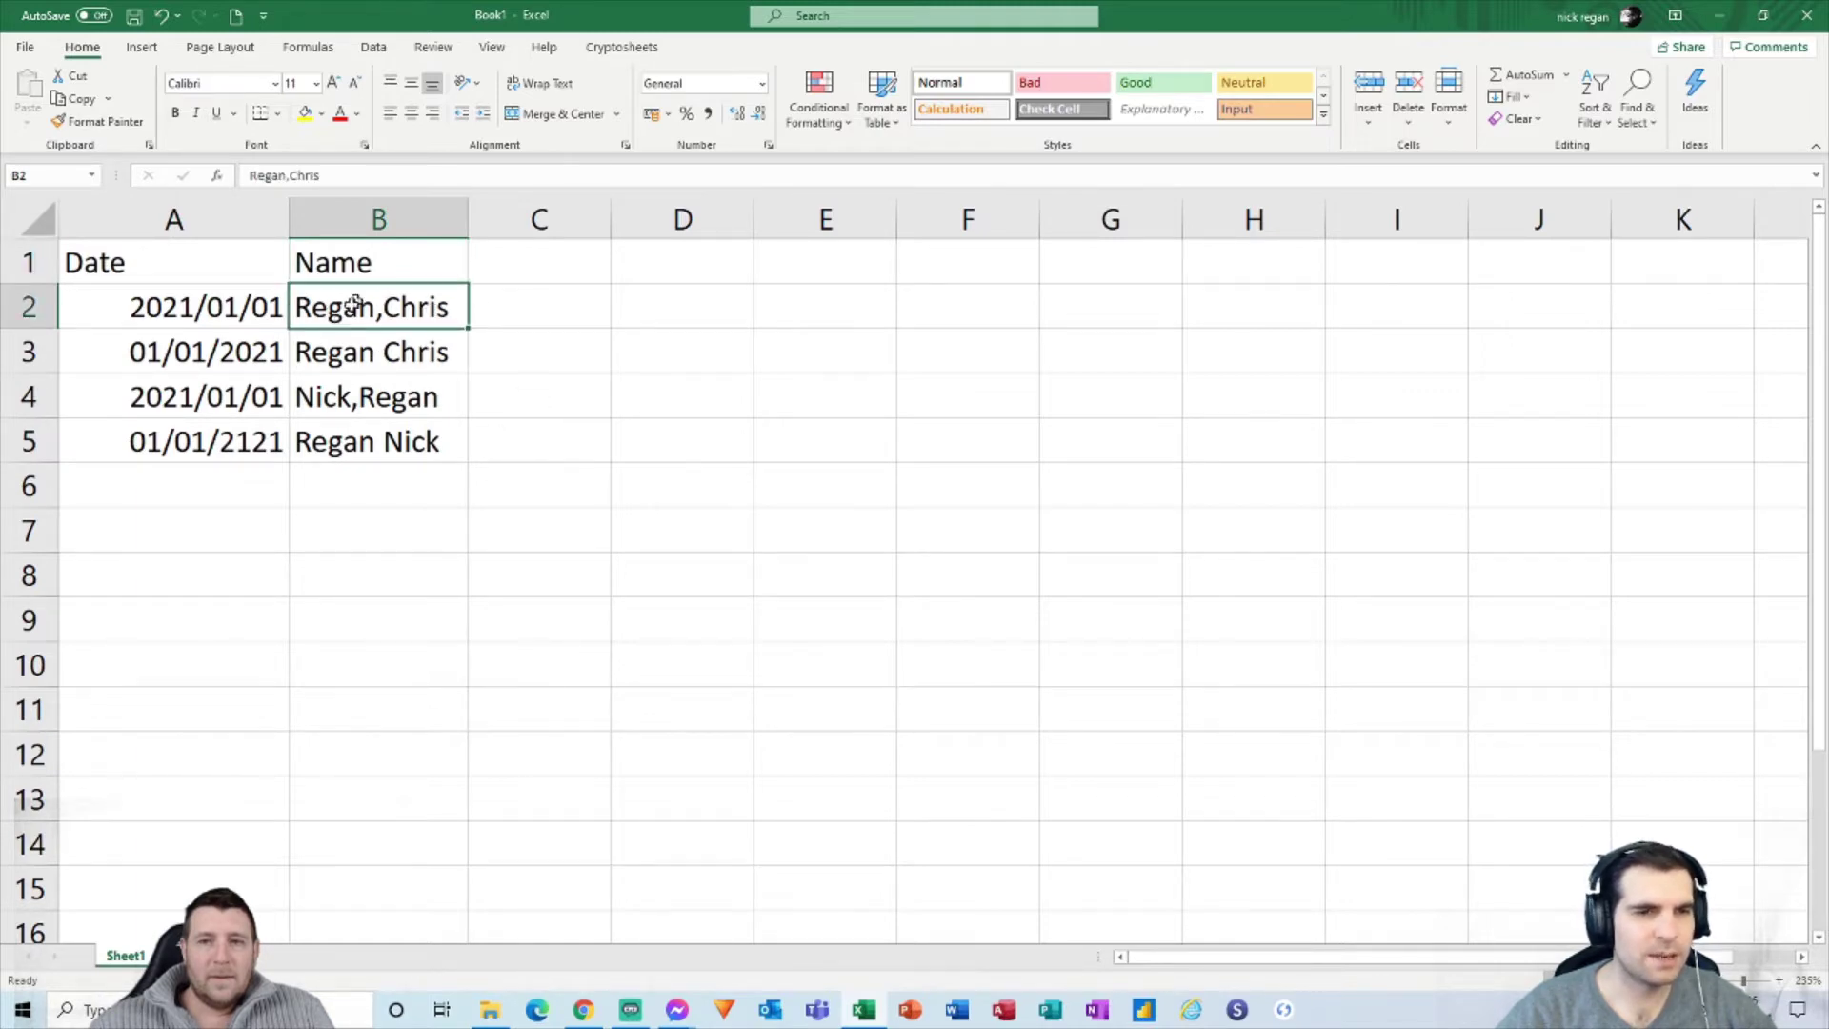
pyautogui.click(317, 357)
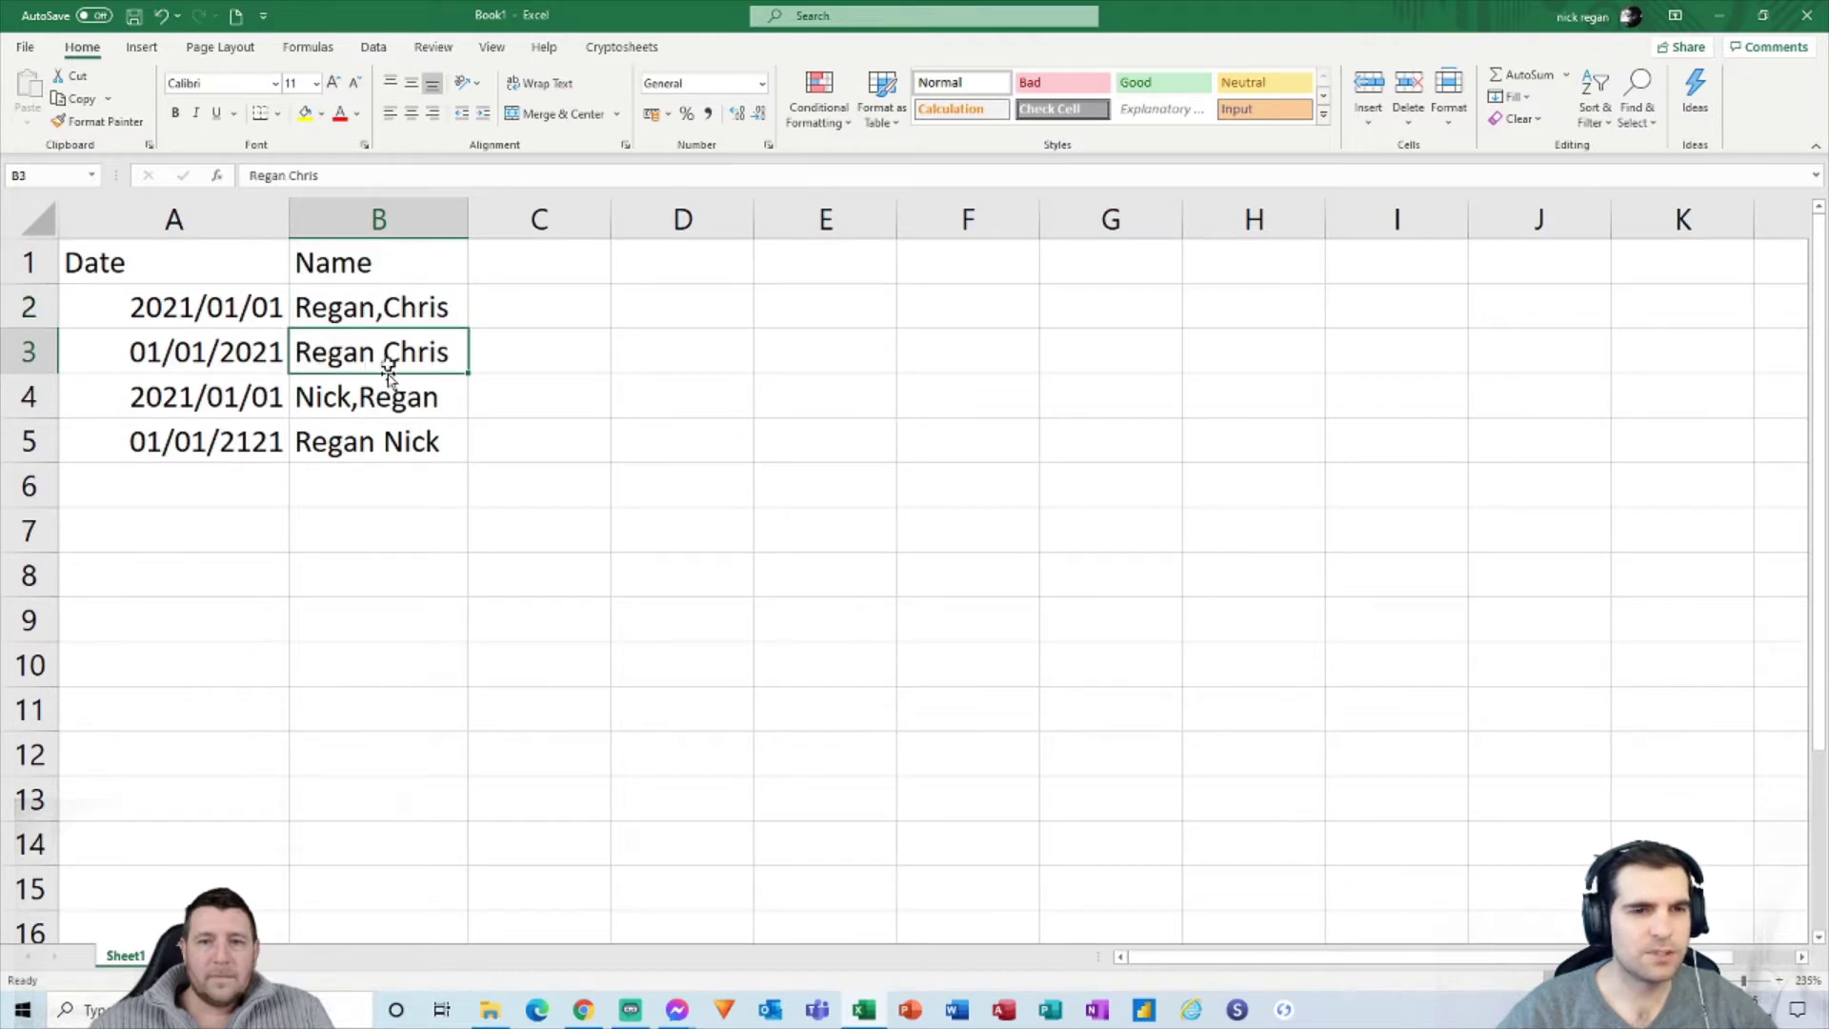
pyautogui.click(369, 410)
pyautogui.click(370, 433)
pyautogui.click(381, 400)
pyautogui.click(389, 352)
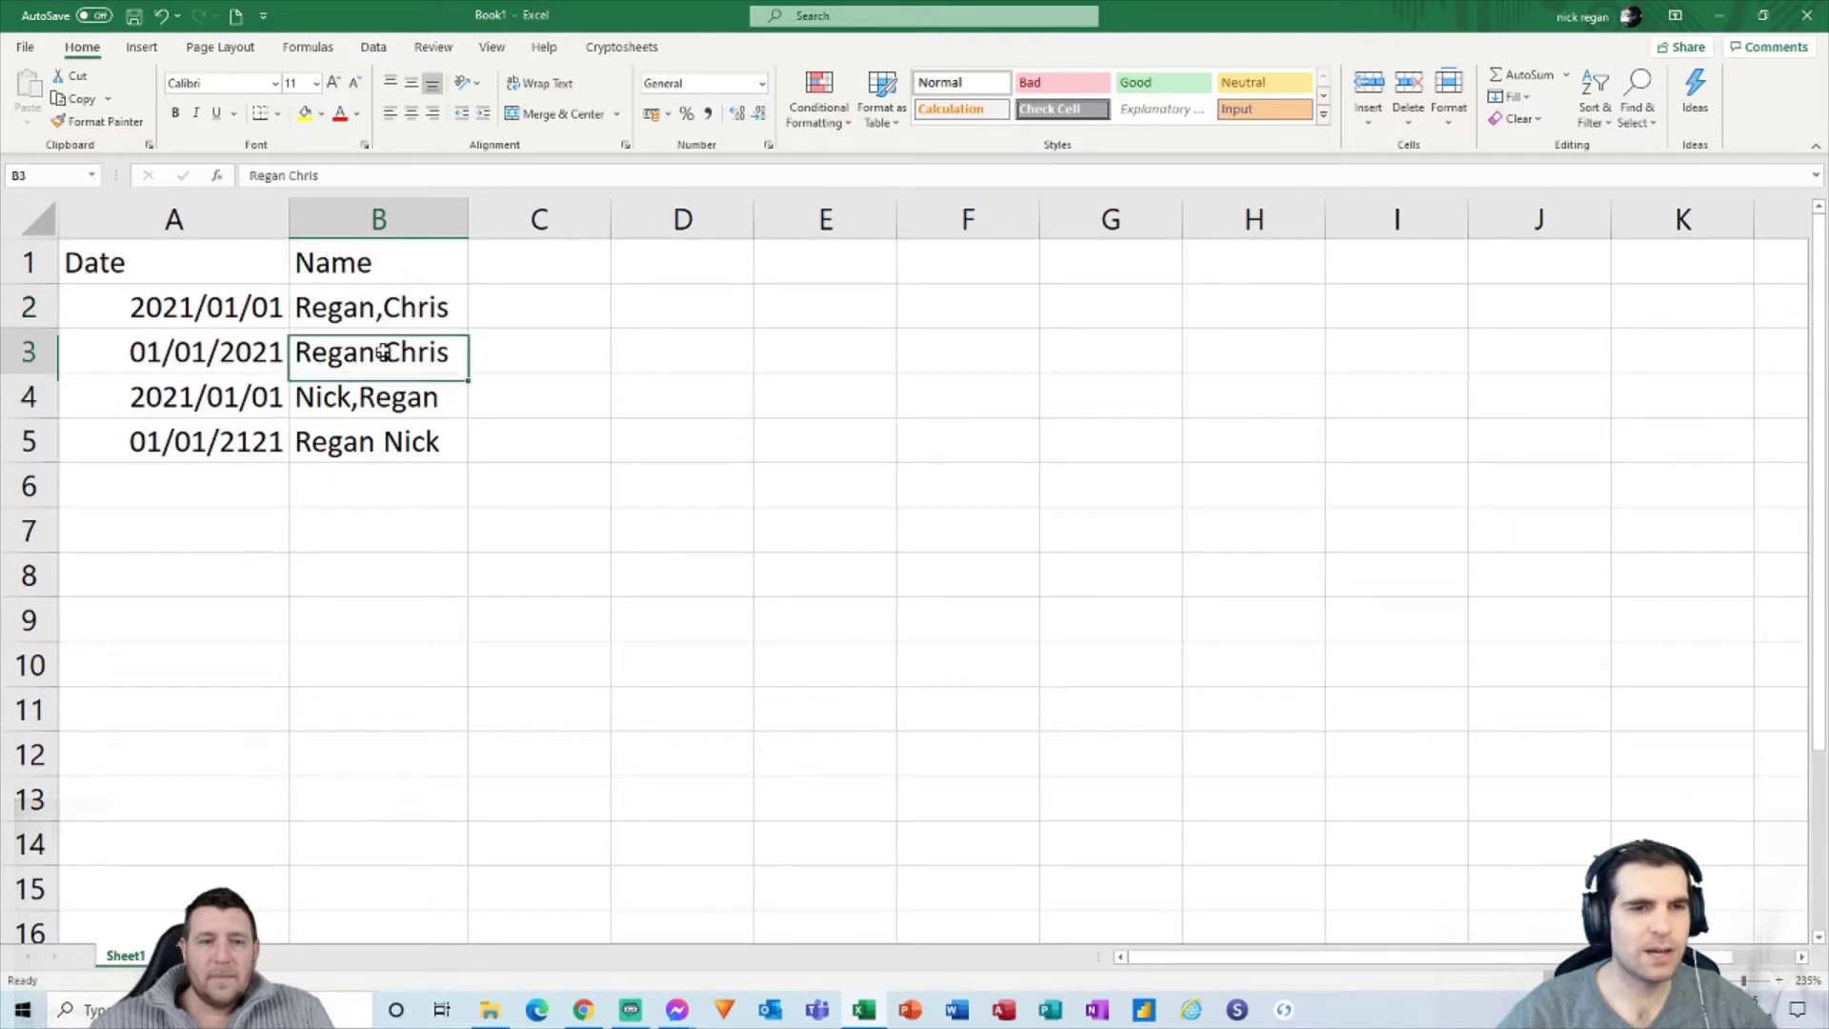
pyautogui.click(409, 311)
pyautogui.click(532, 306)
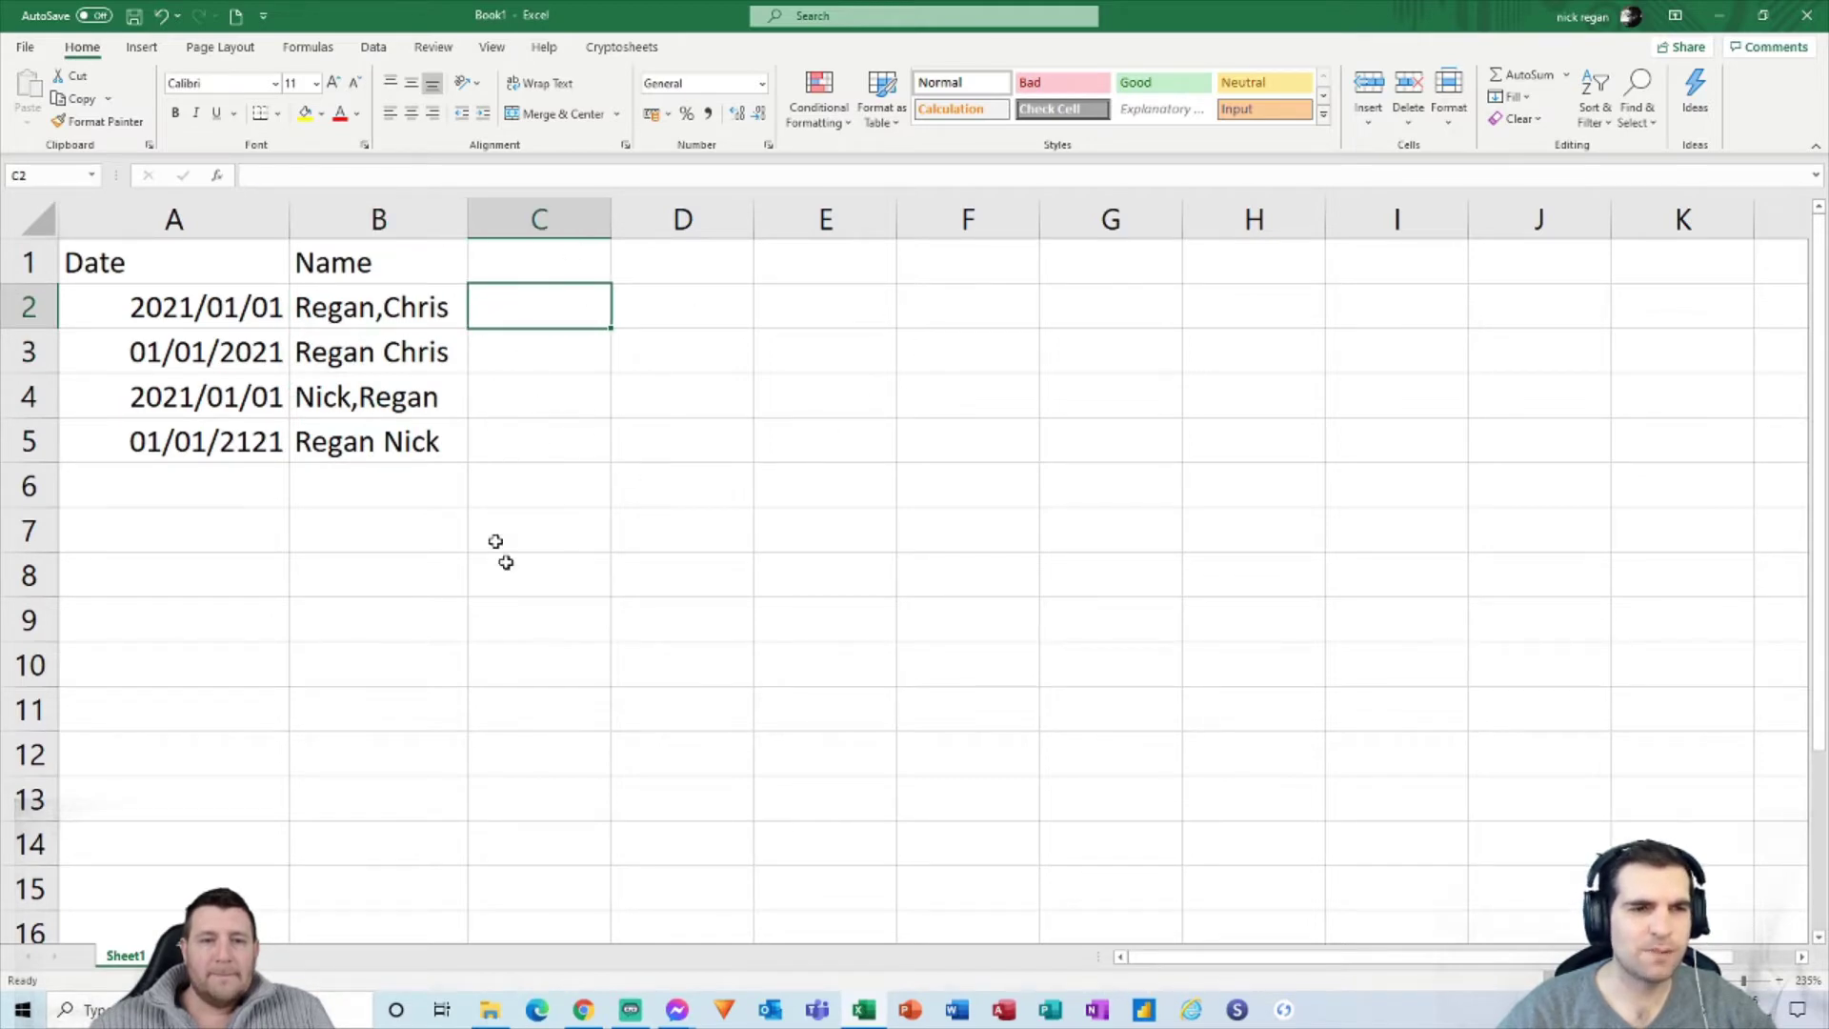
pyautogui.click(579, 261)
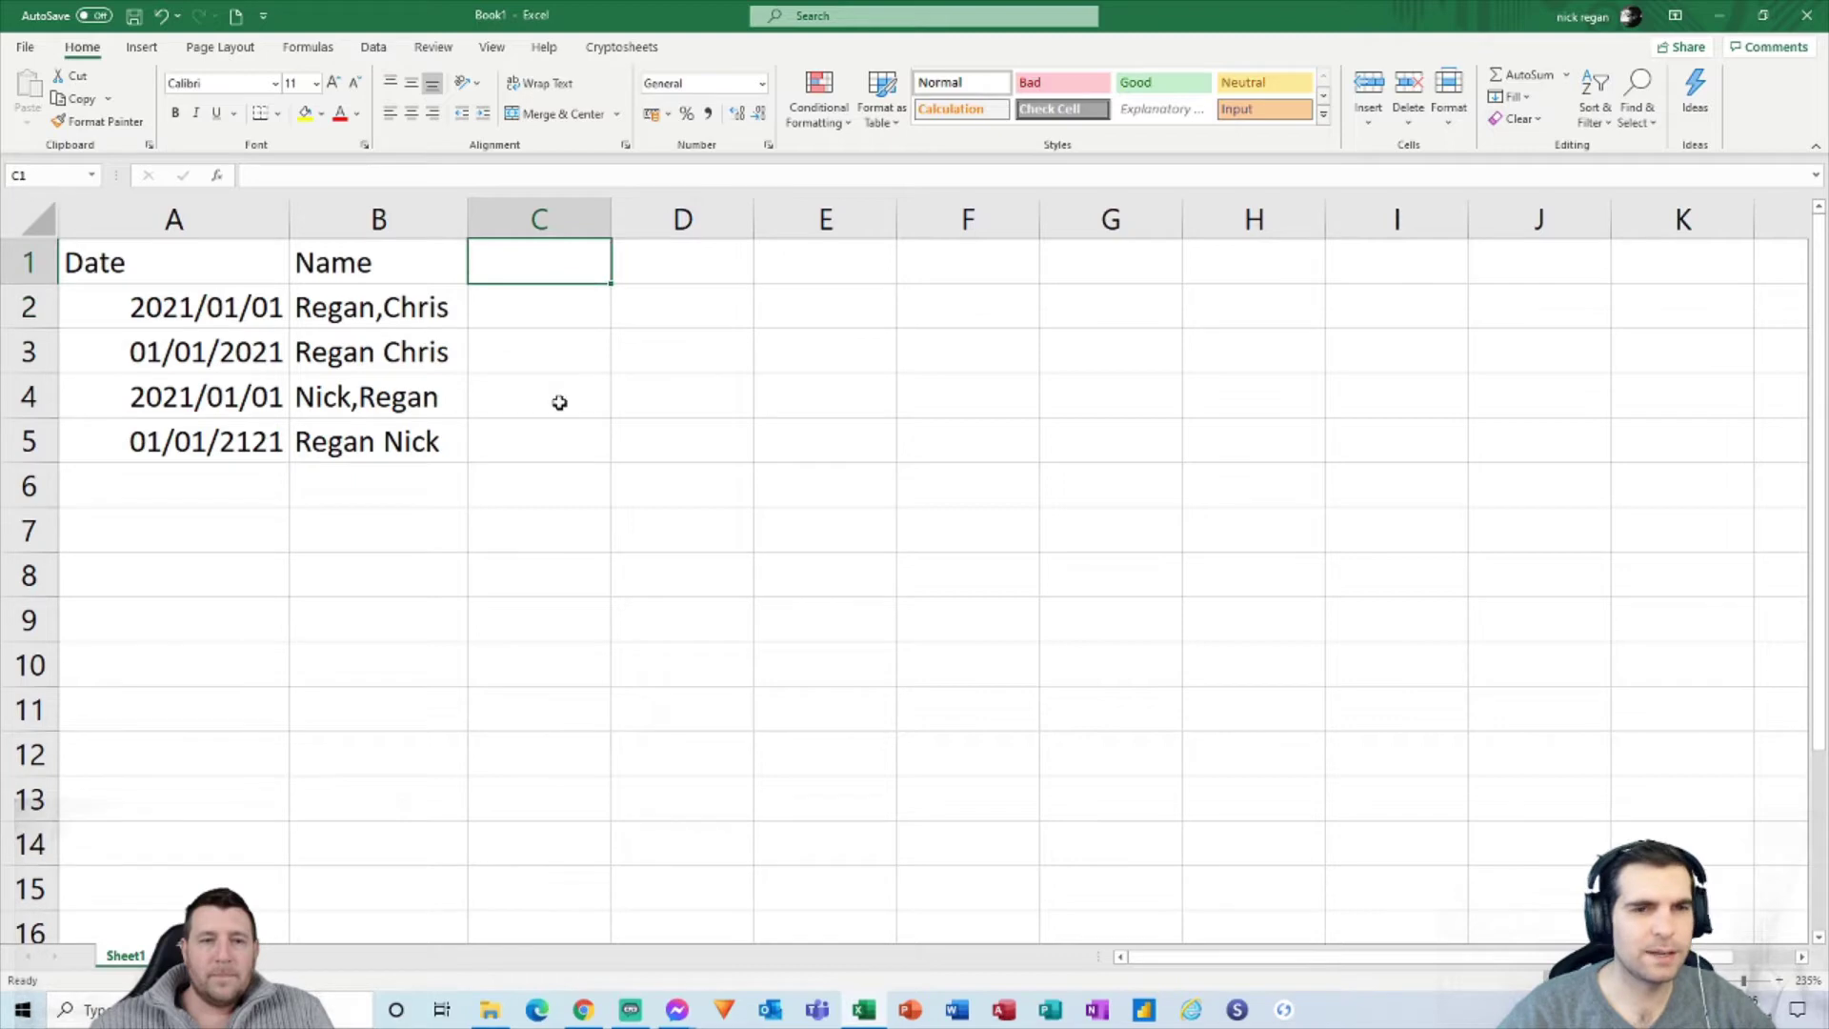
pyautogui.click(551, 334)
pyautogui.click(536, 308)
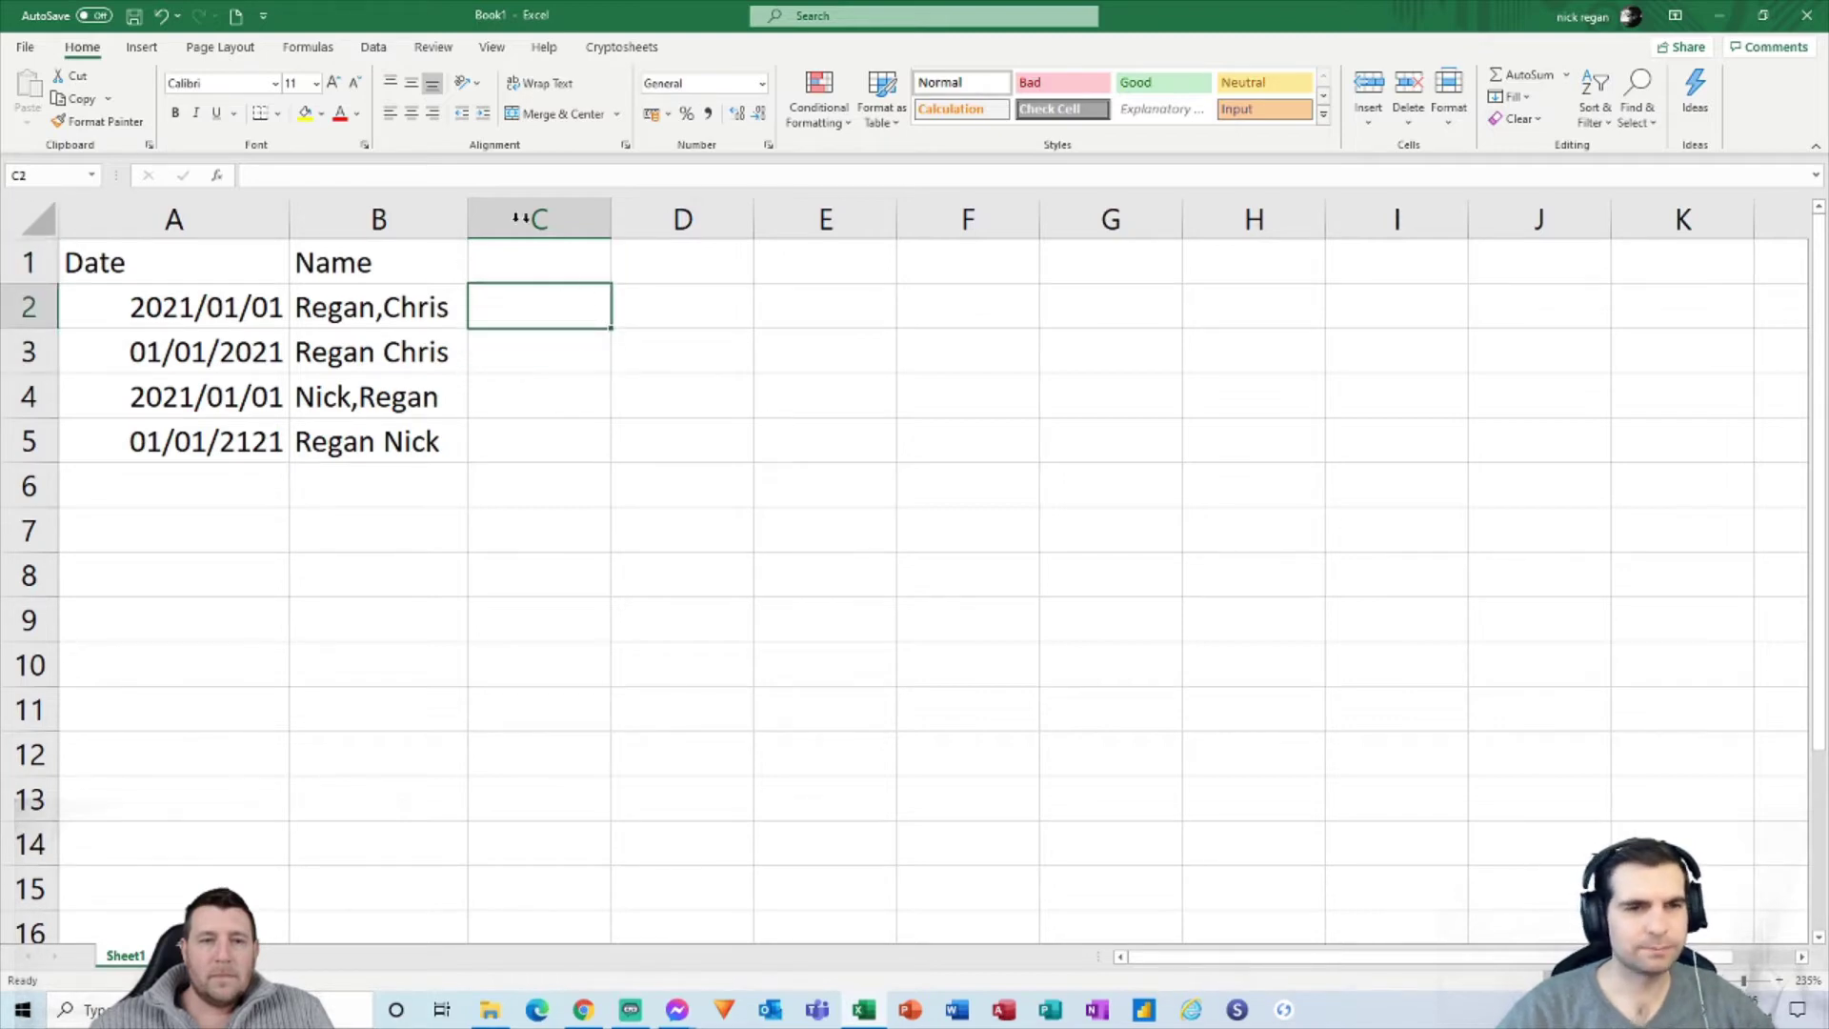
# Step: Start Text to Columns on the whole Name column, treating the data as delimited, and proceed to the delimiter settings
pyautogui.click(420, 219)
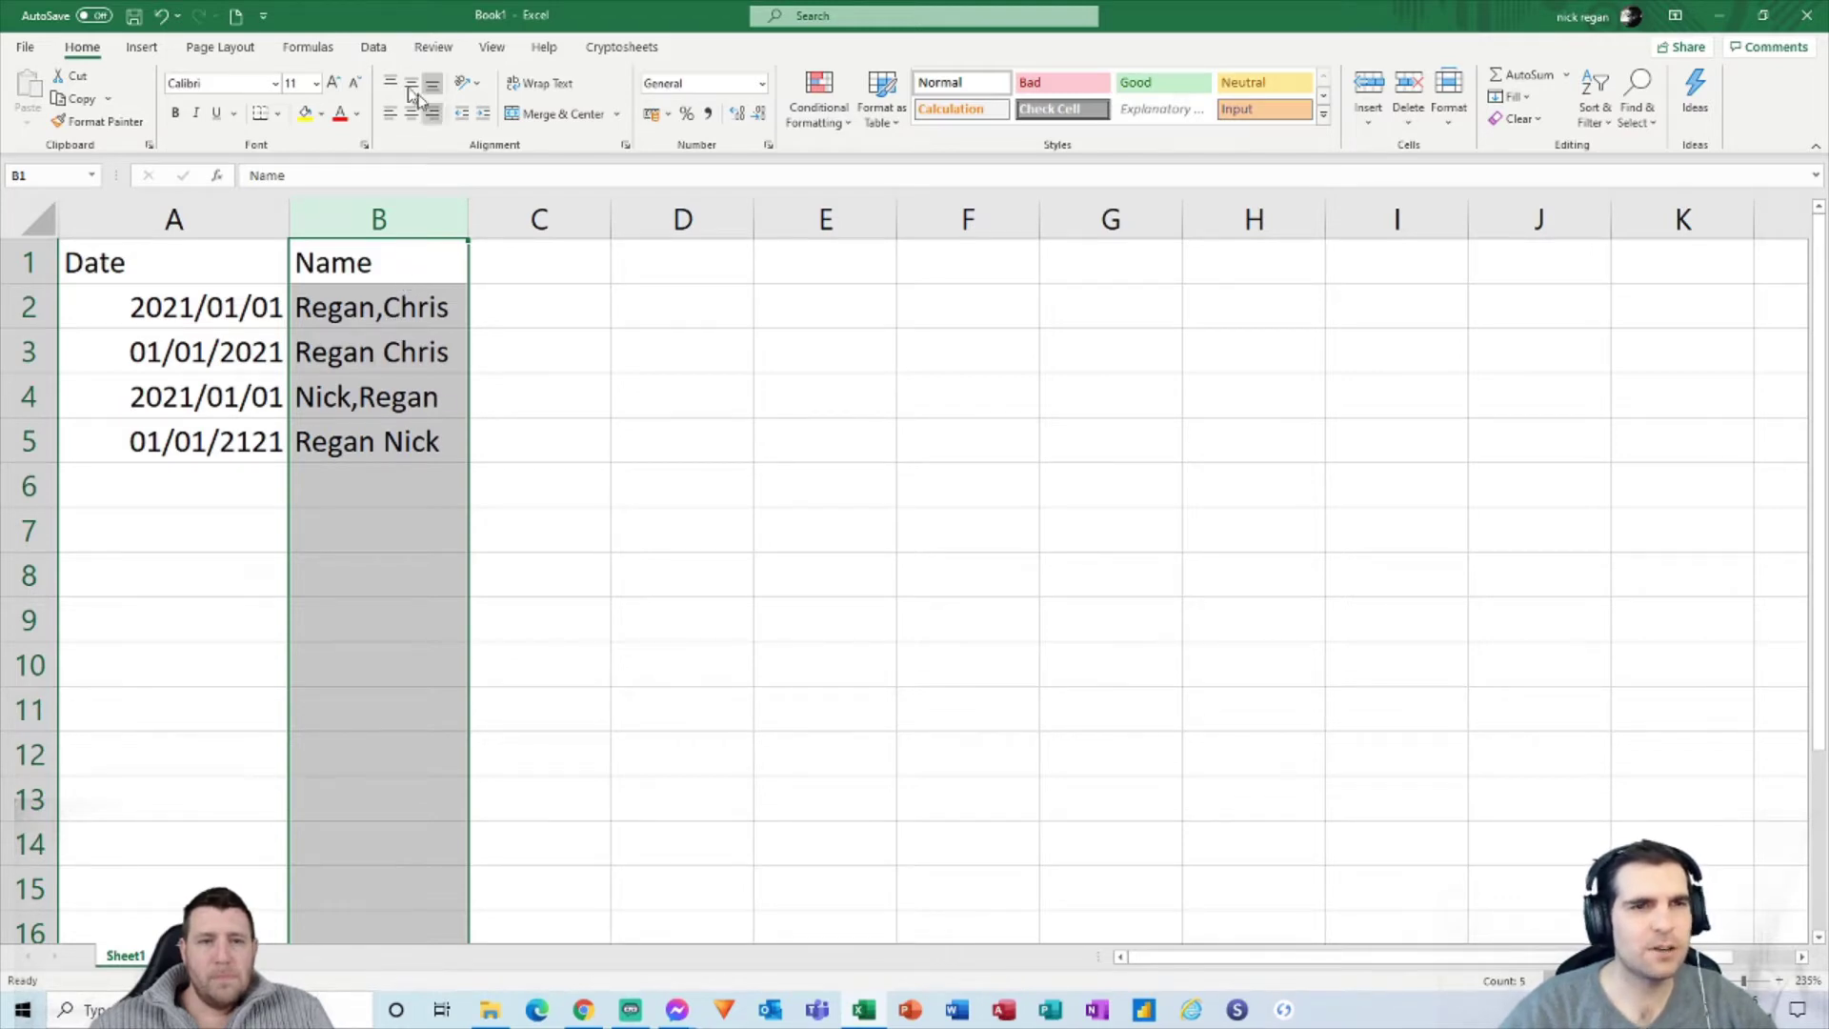
pyautogui.click(373, 48)
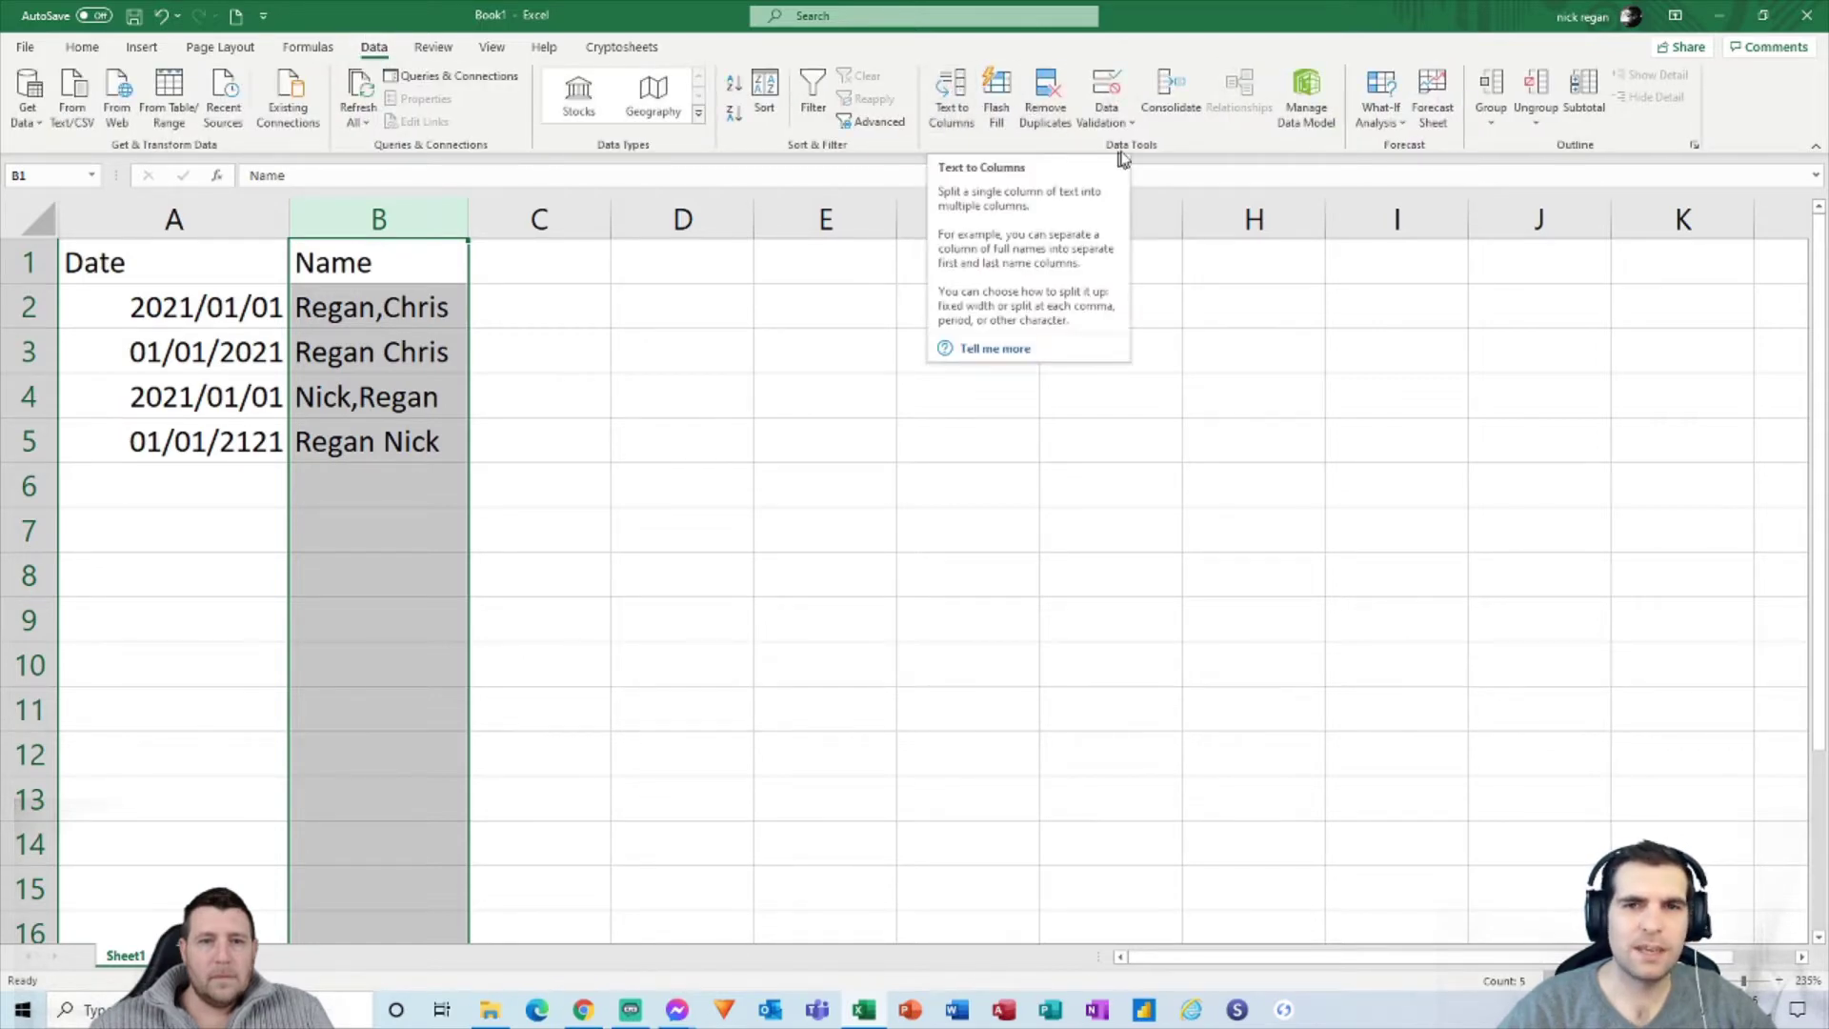
pyautogui.click(953, 107)
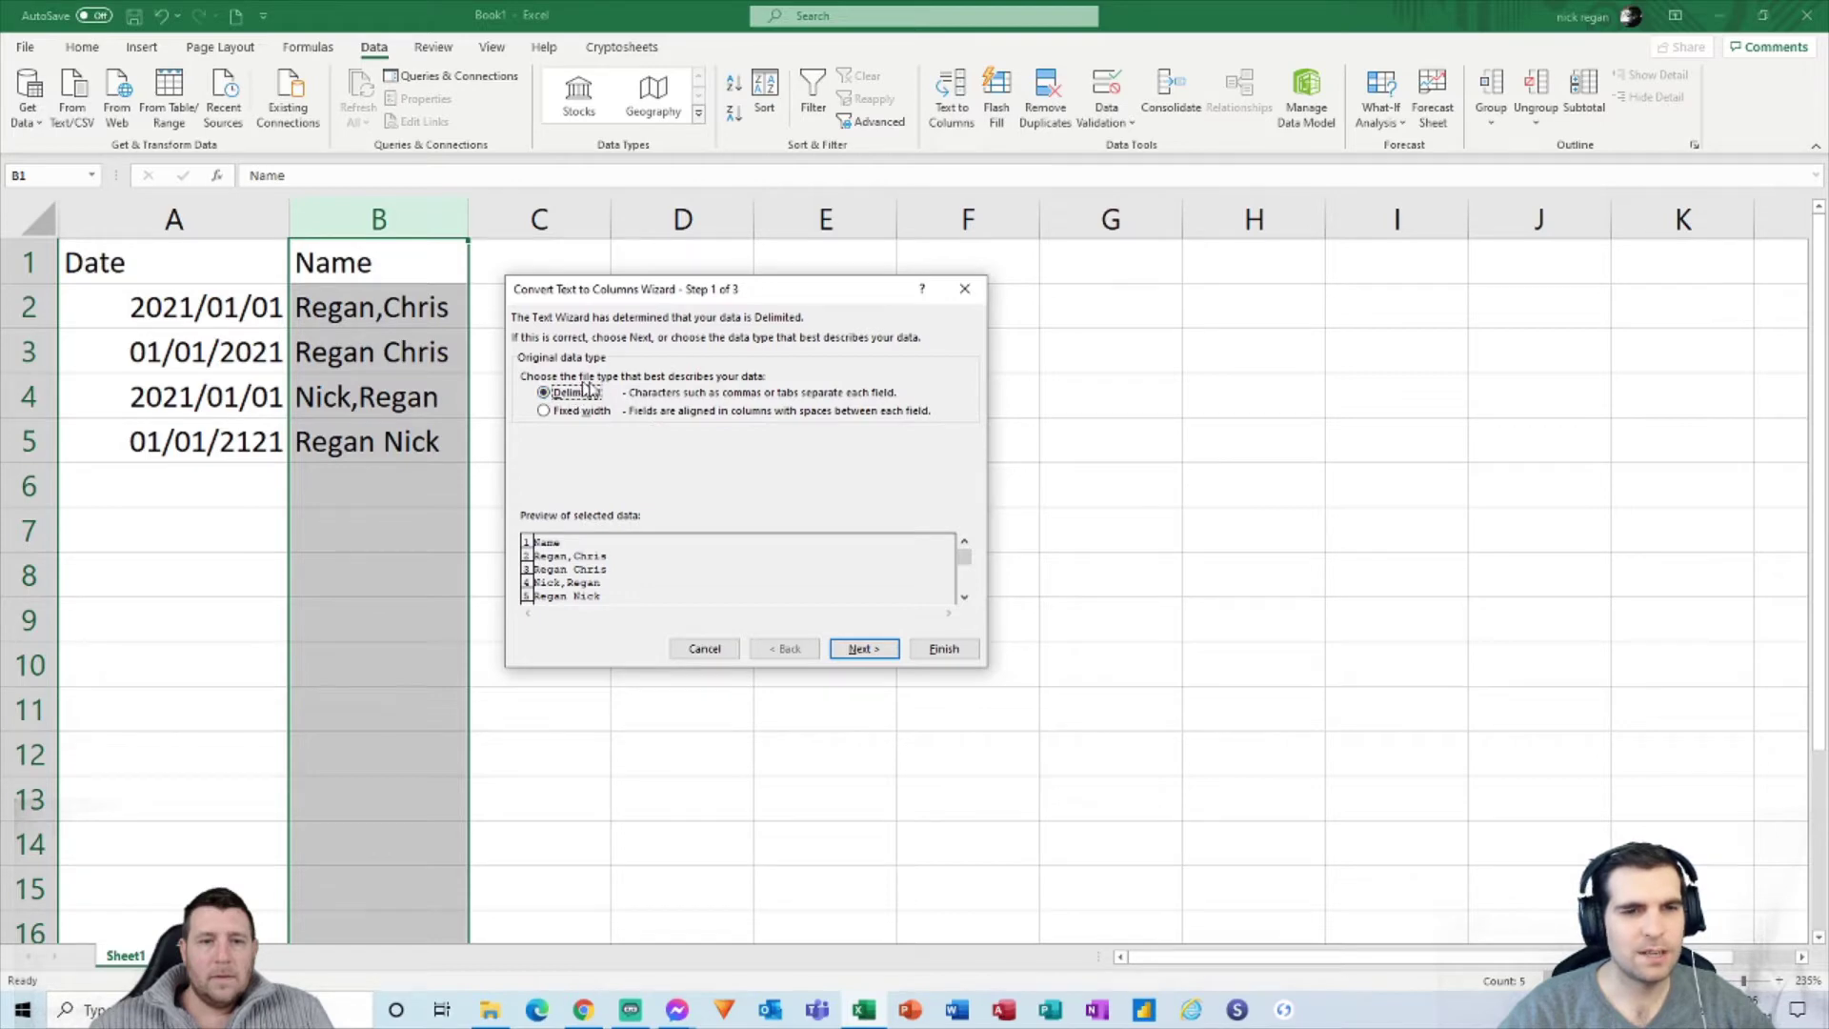
pyautogui.click(872, 655)
# Step: Try the Tab, Semicolon, Comma, Space and custom "C" delimiters in the preview, leaving all of them switched off
pyautogui.click(527, 428)
pyautogui.click(527, 427)
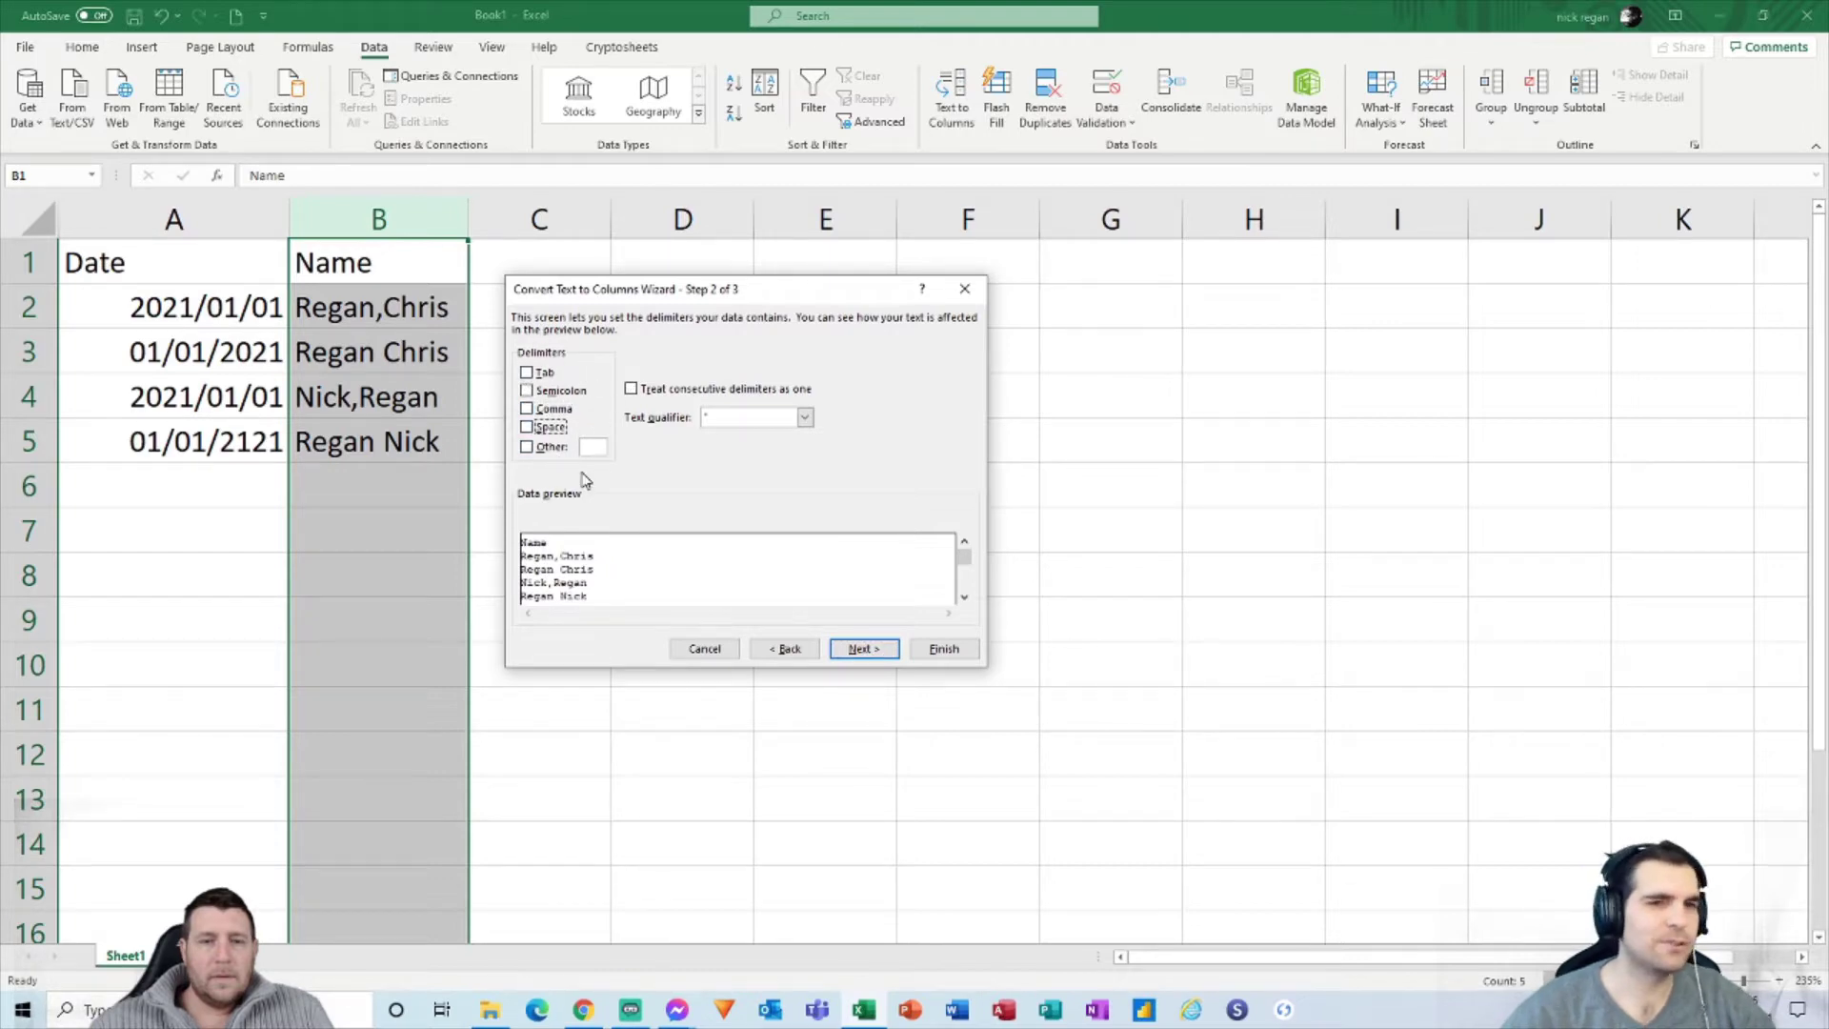
pyautogui.click(527, 373)
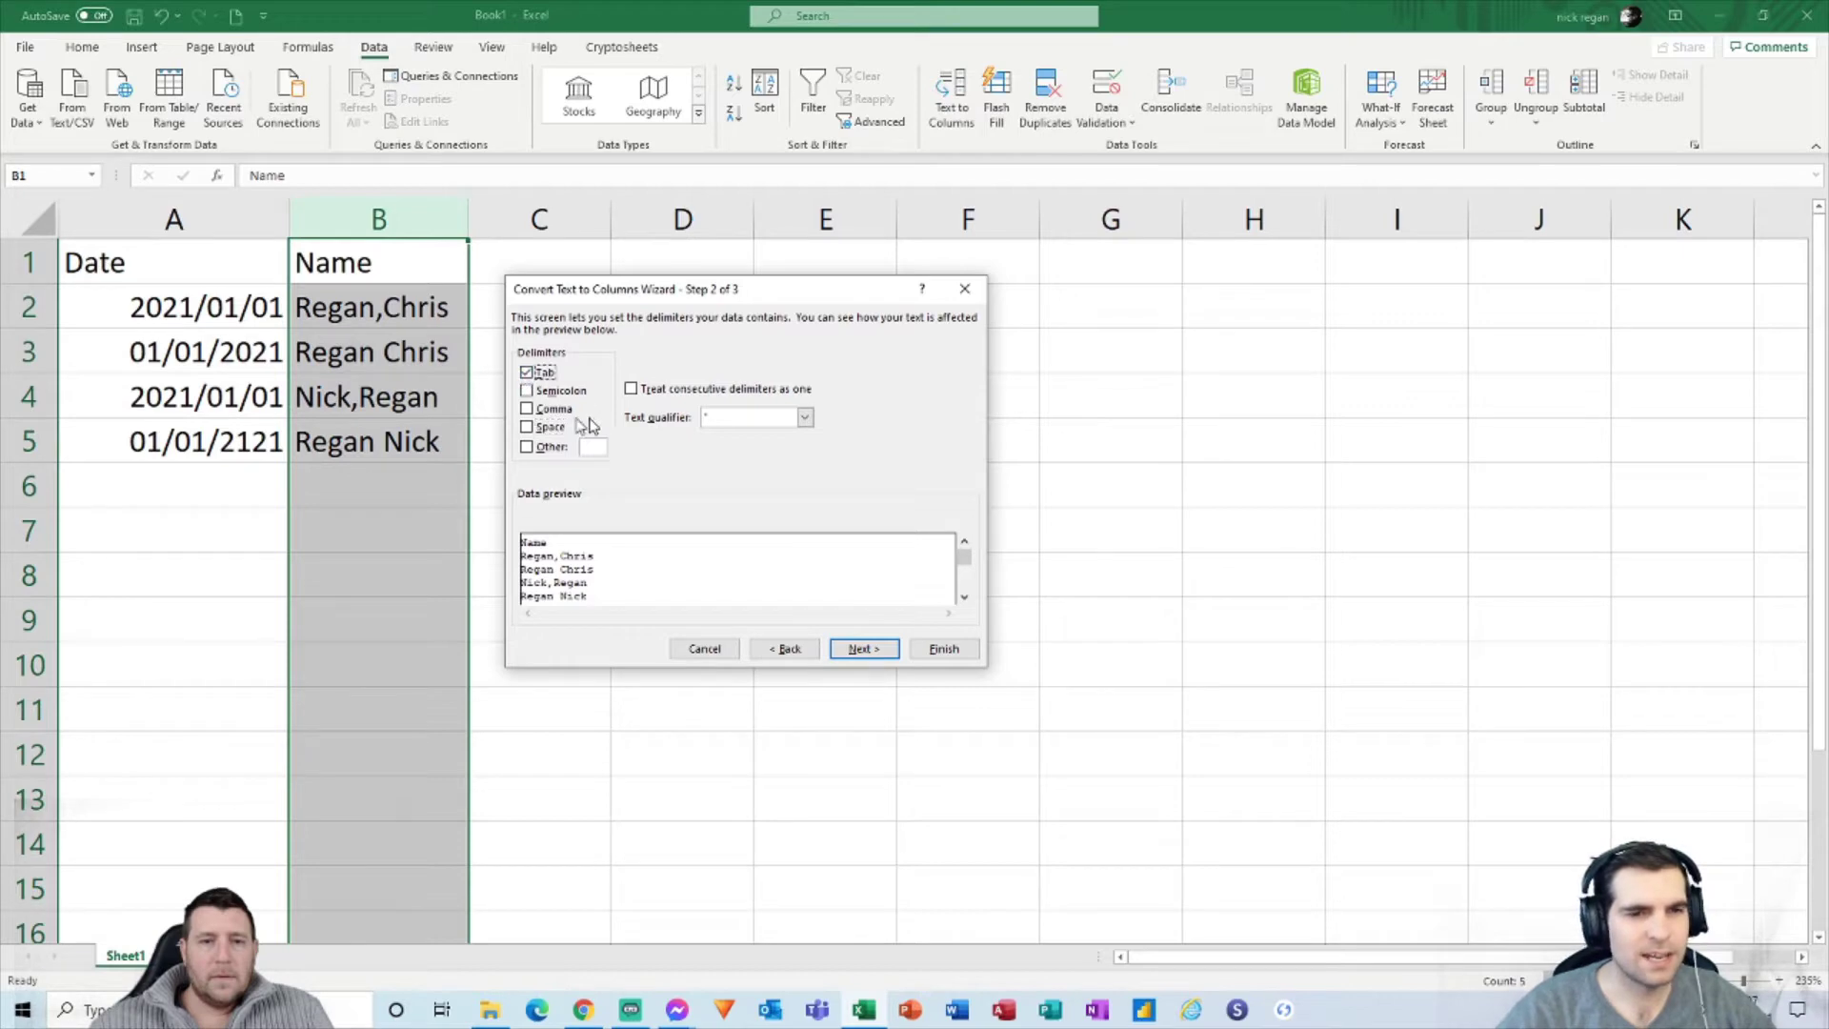
pyautogui.click(527, 392)
pyautogui.click(527, 409)
pyautogui.click(527, 408)
pyautogui.click(527, 427)
pyautogui.click(527, 427)
pyautogui.click(527, 447)
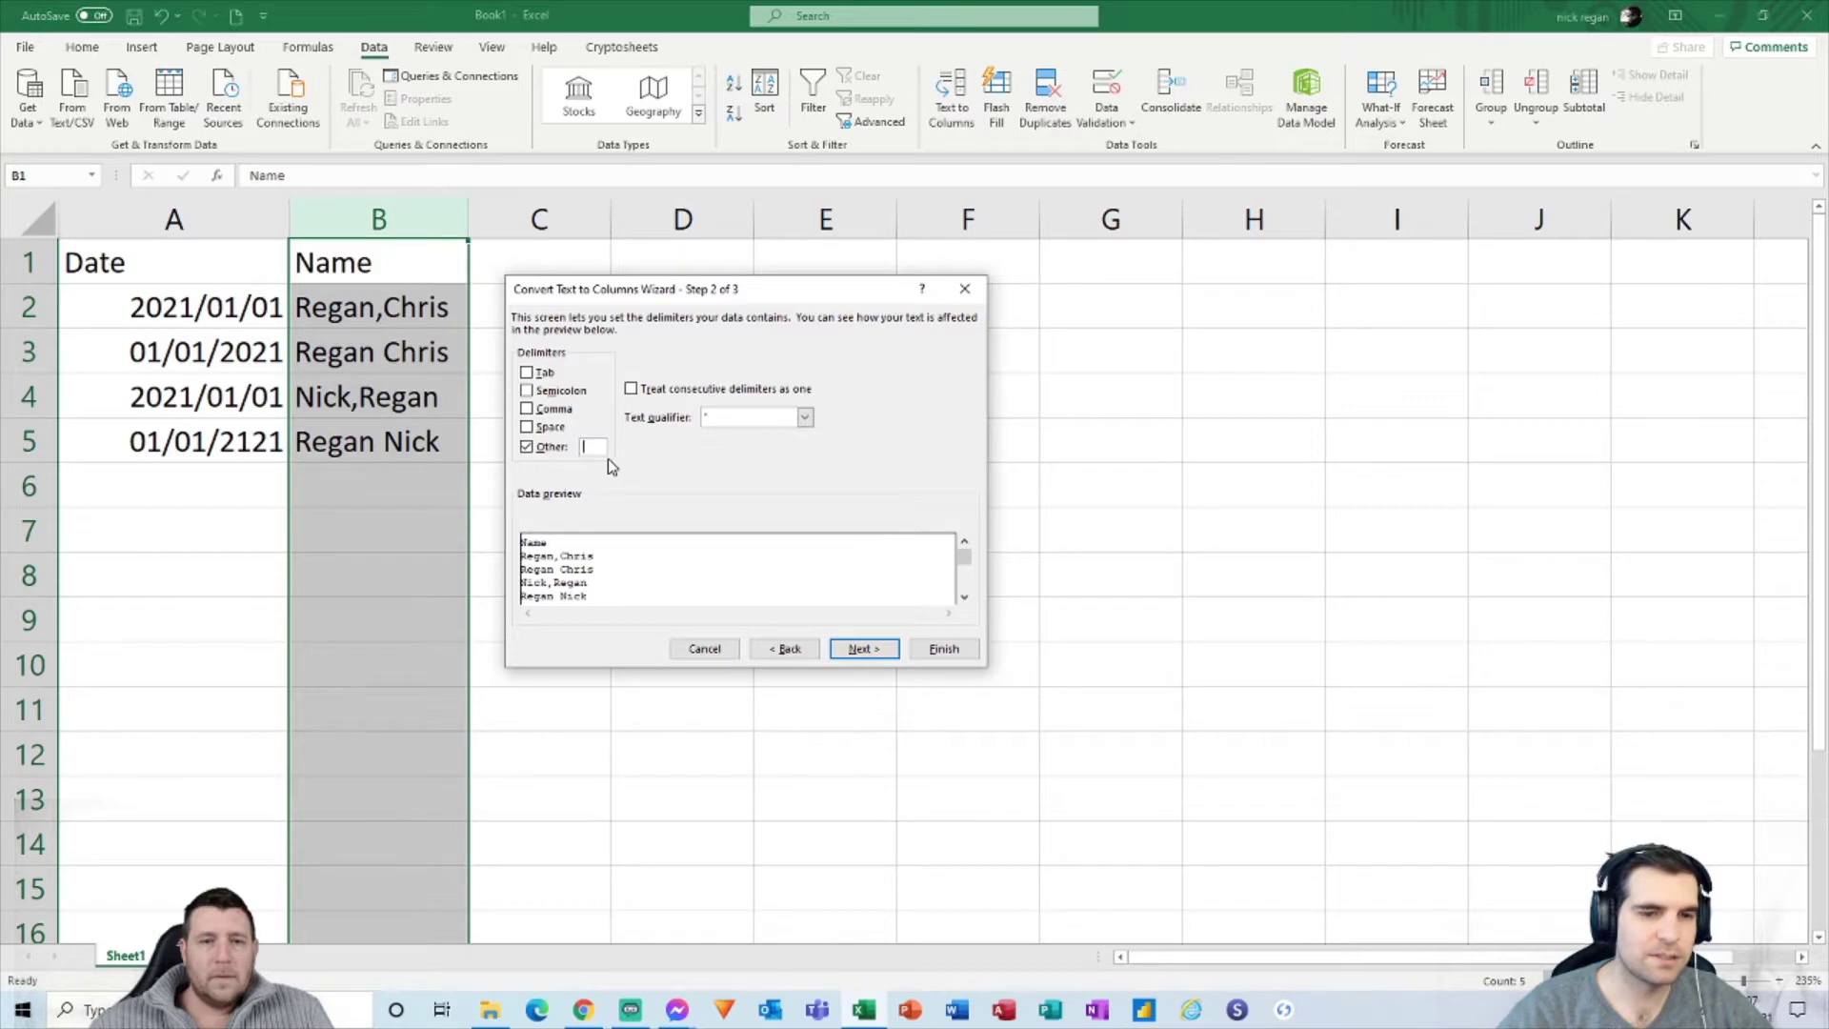
pyautogui.write('C')
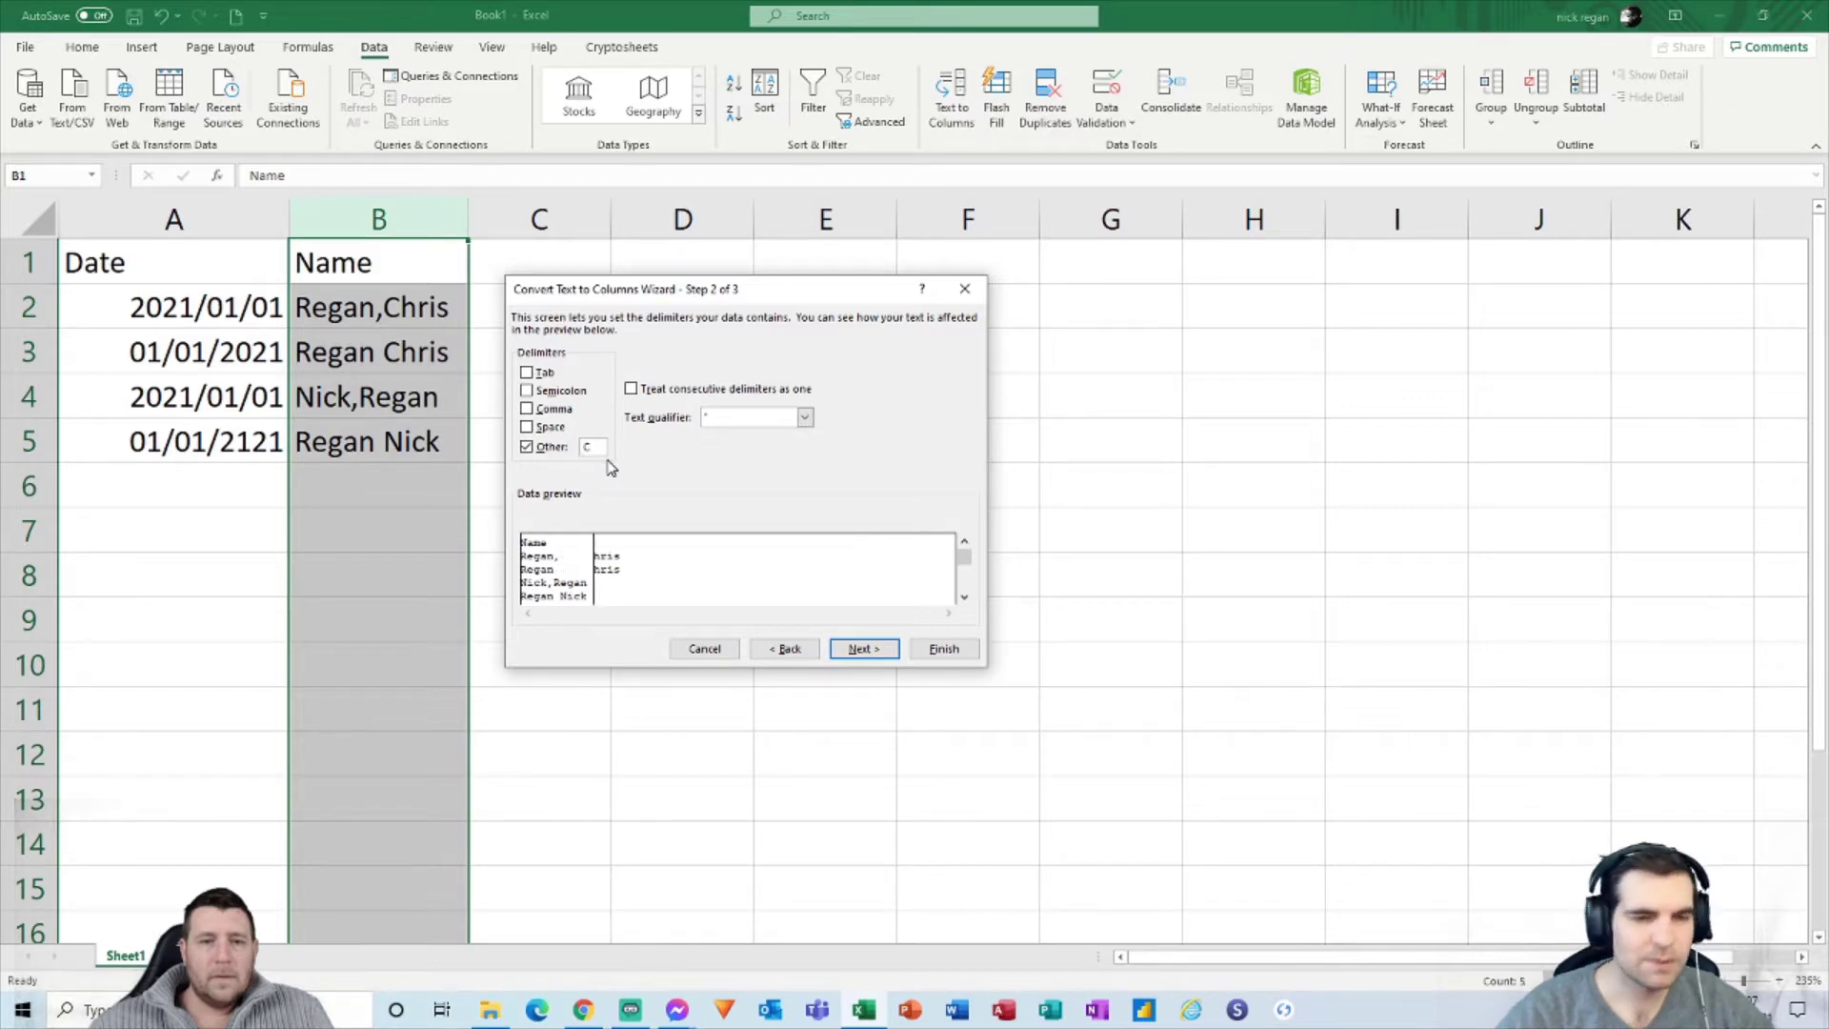
pyautogui.press('BackSpace')
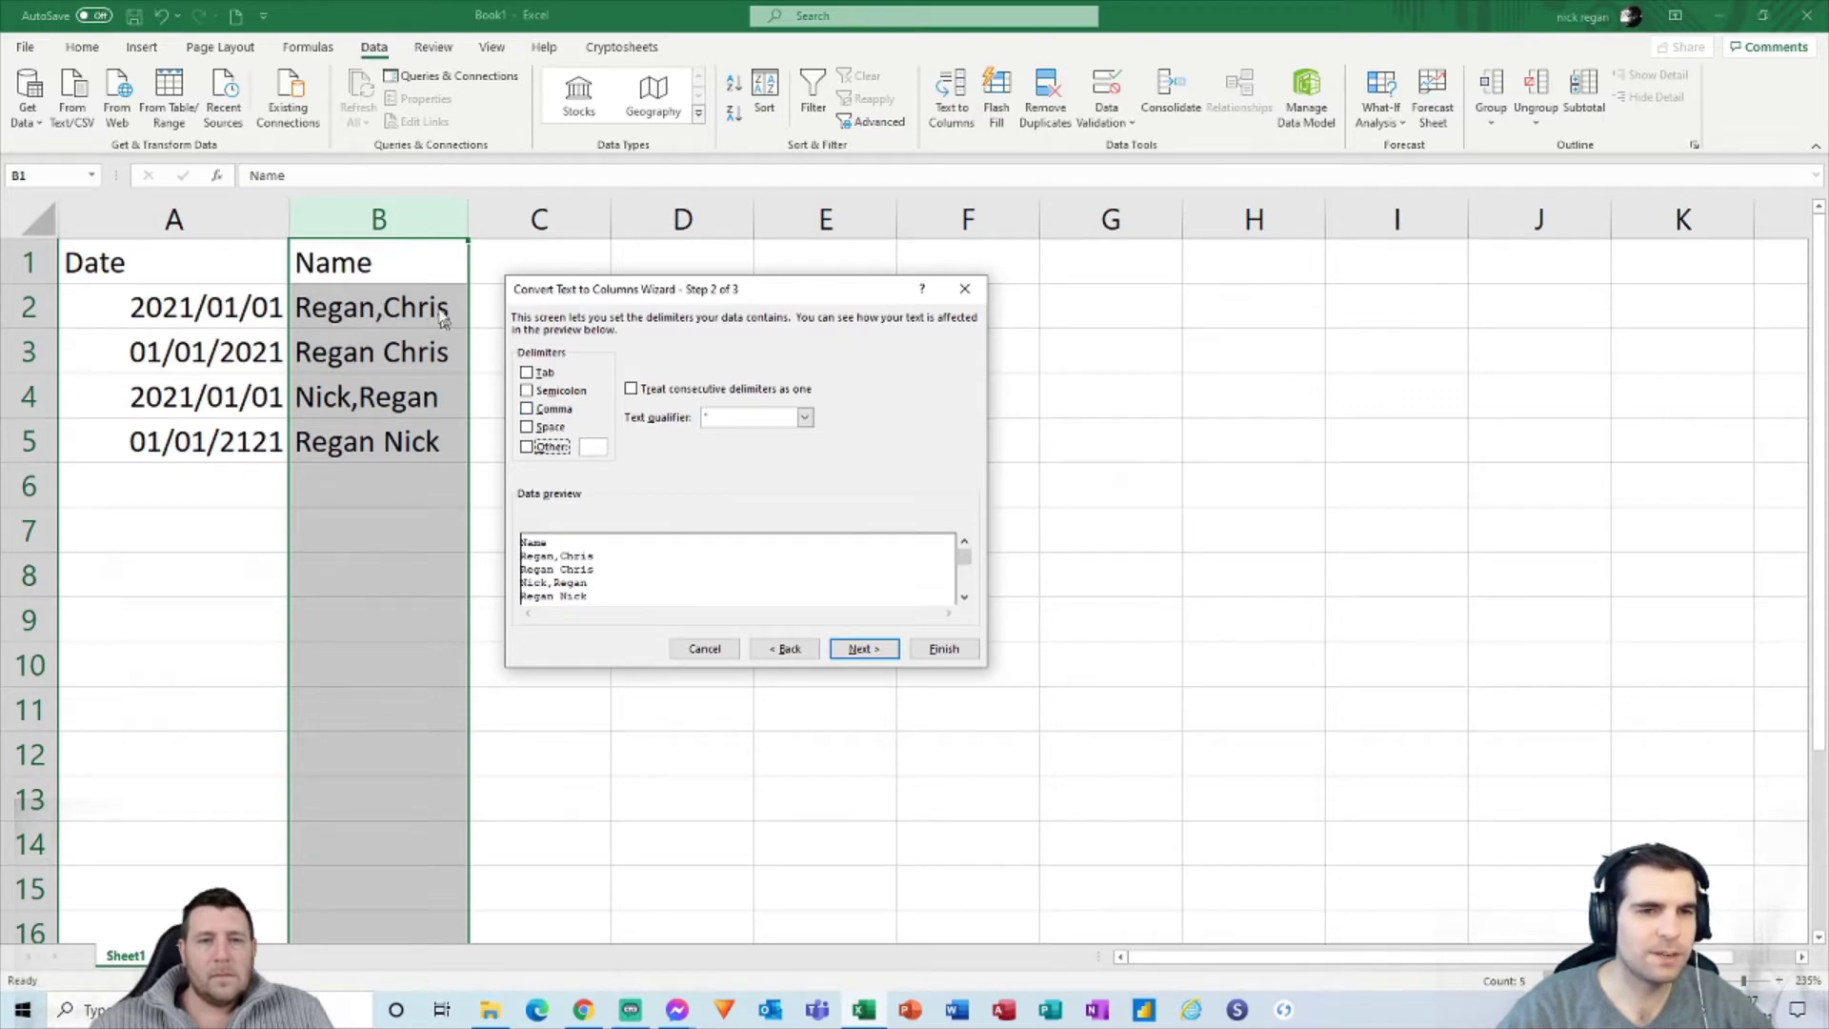
# Step: Split the Name column at both commas and spaces and finish the conversion
pyautogui.click(527, 410)
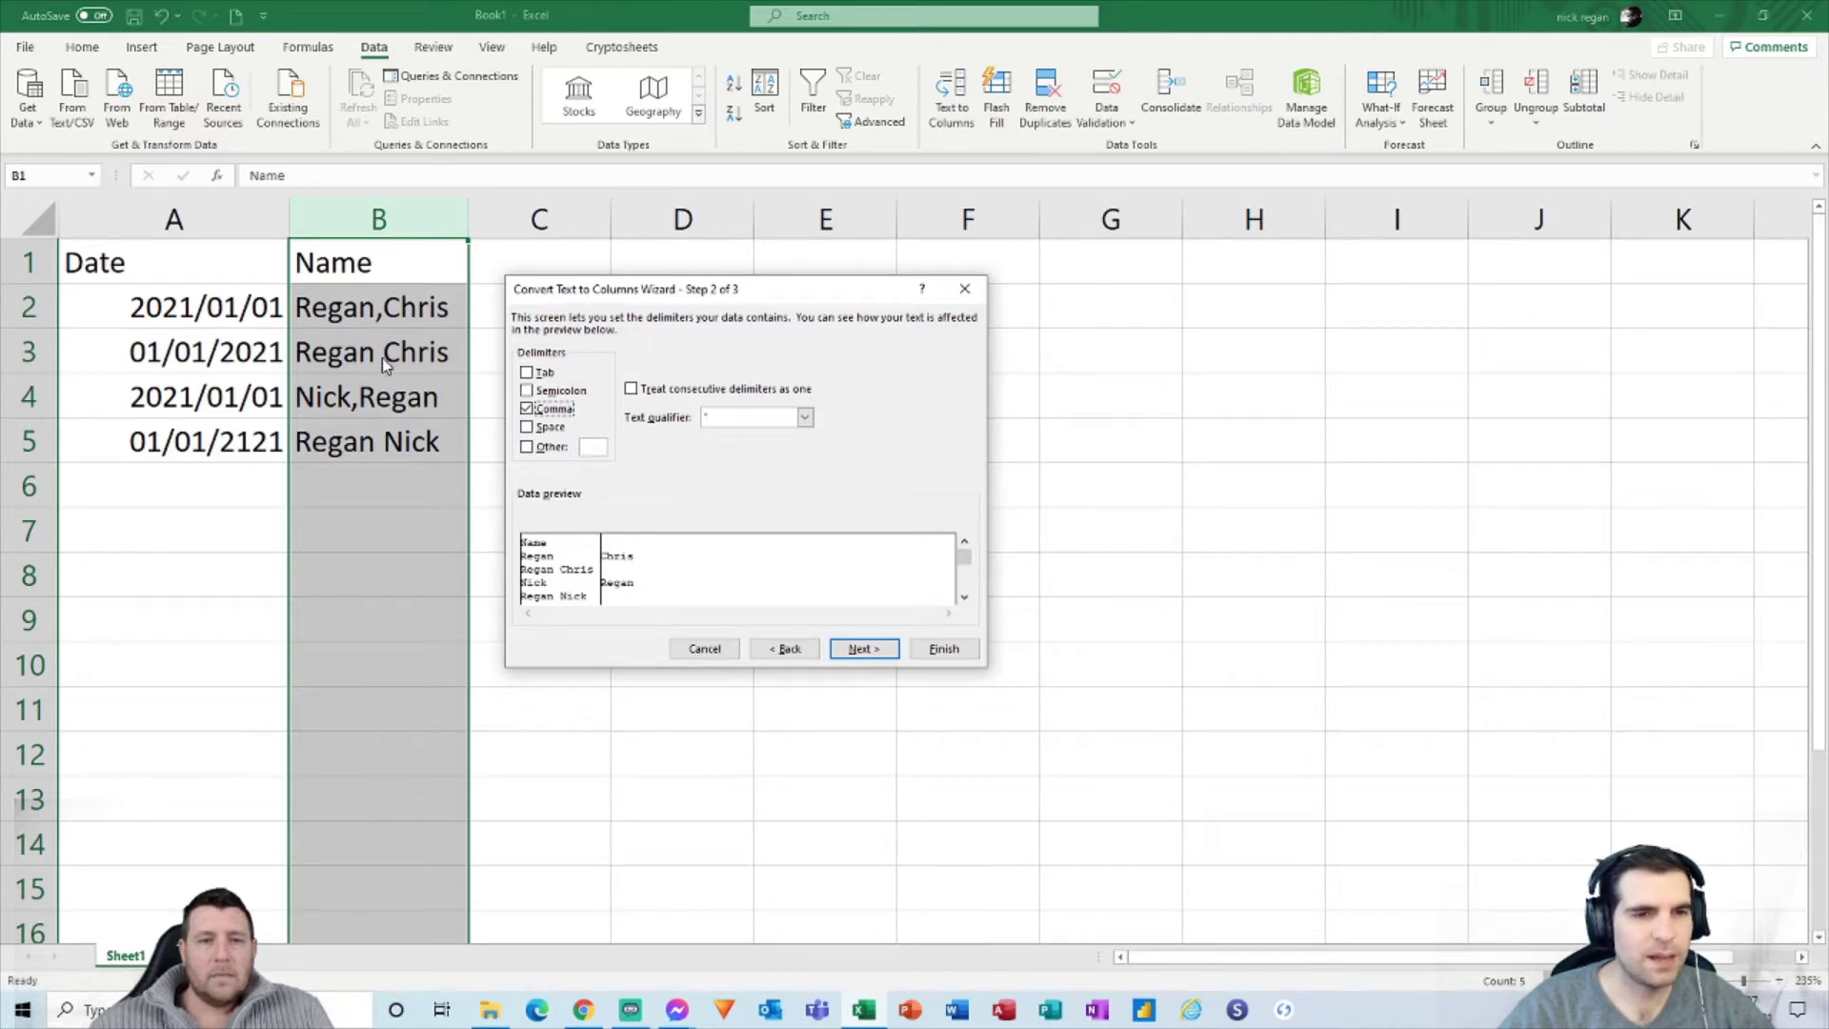
pyautogui.click(526, 428)
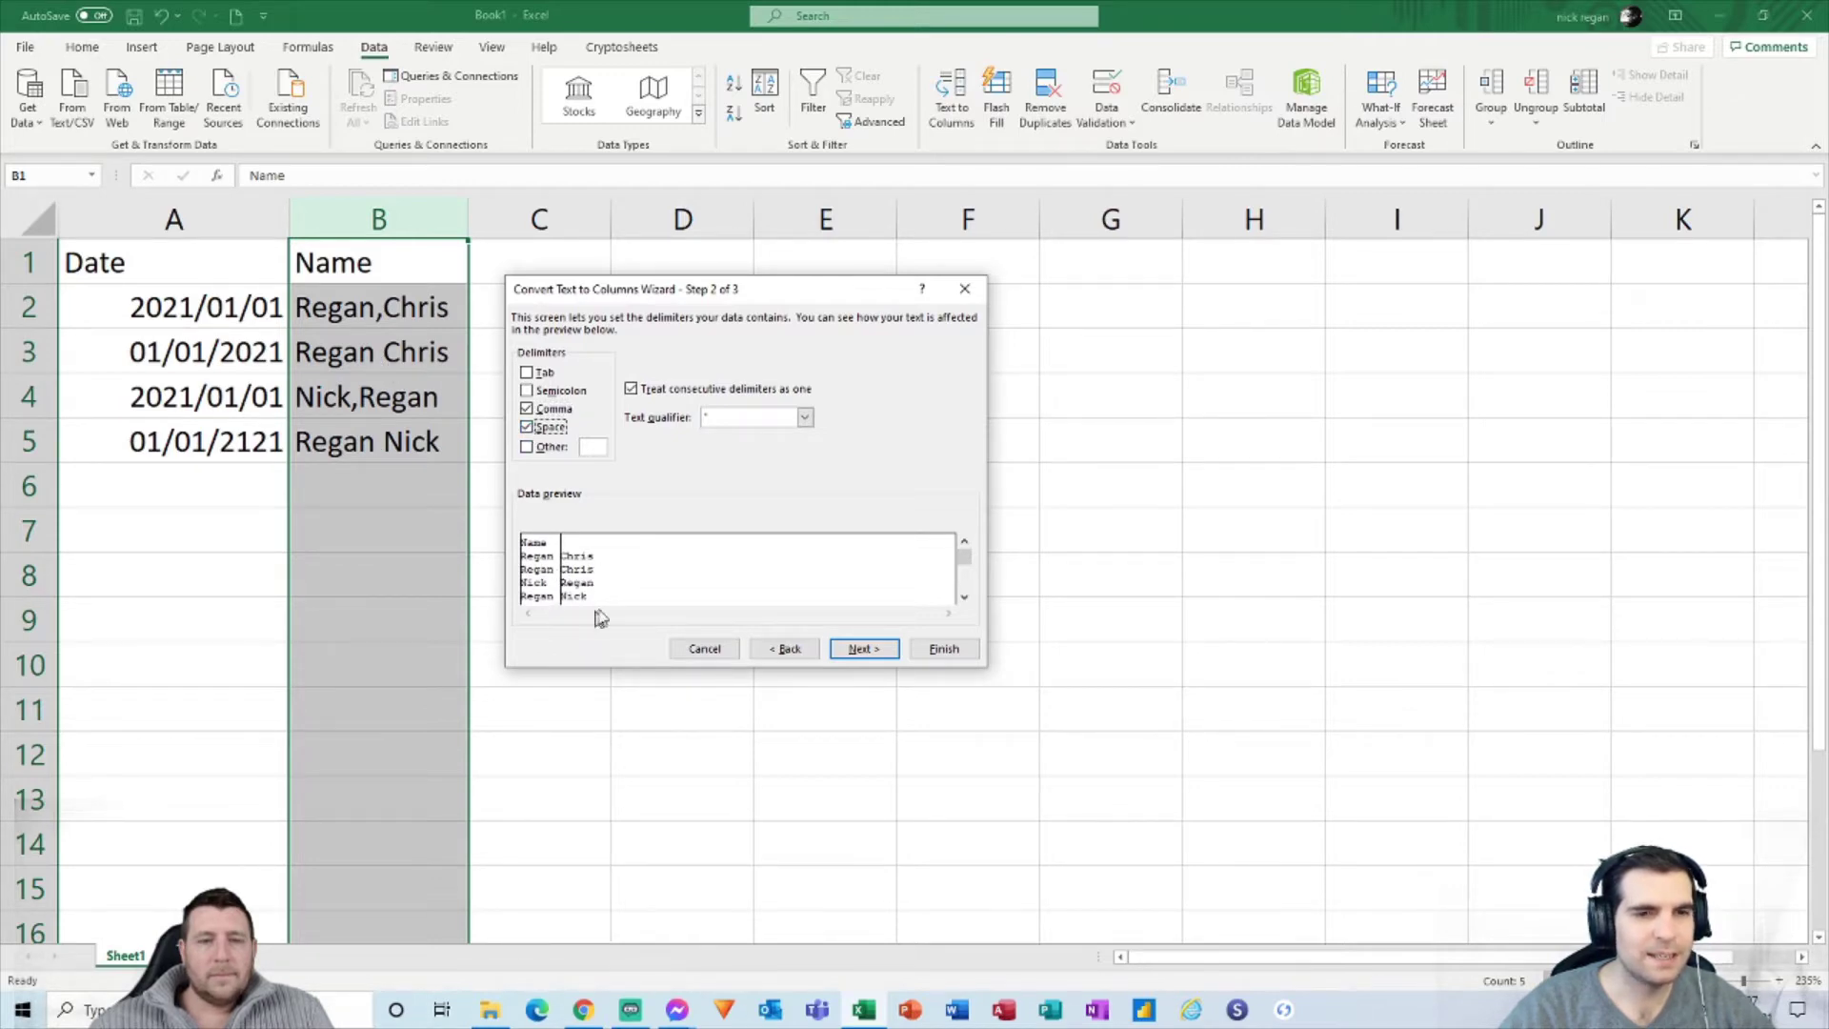
pyautogui.click(942, 654)
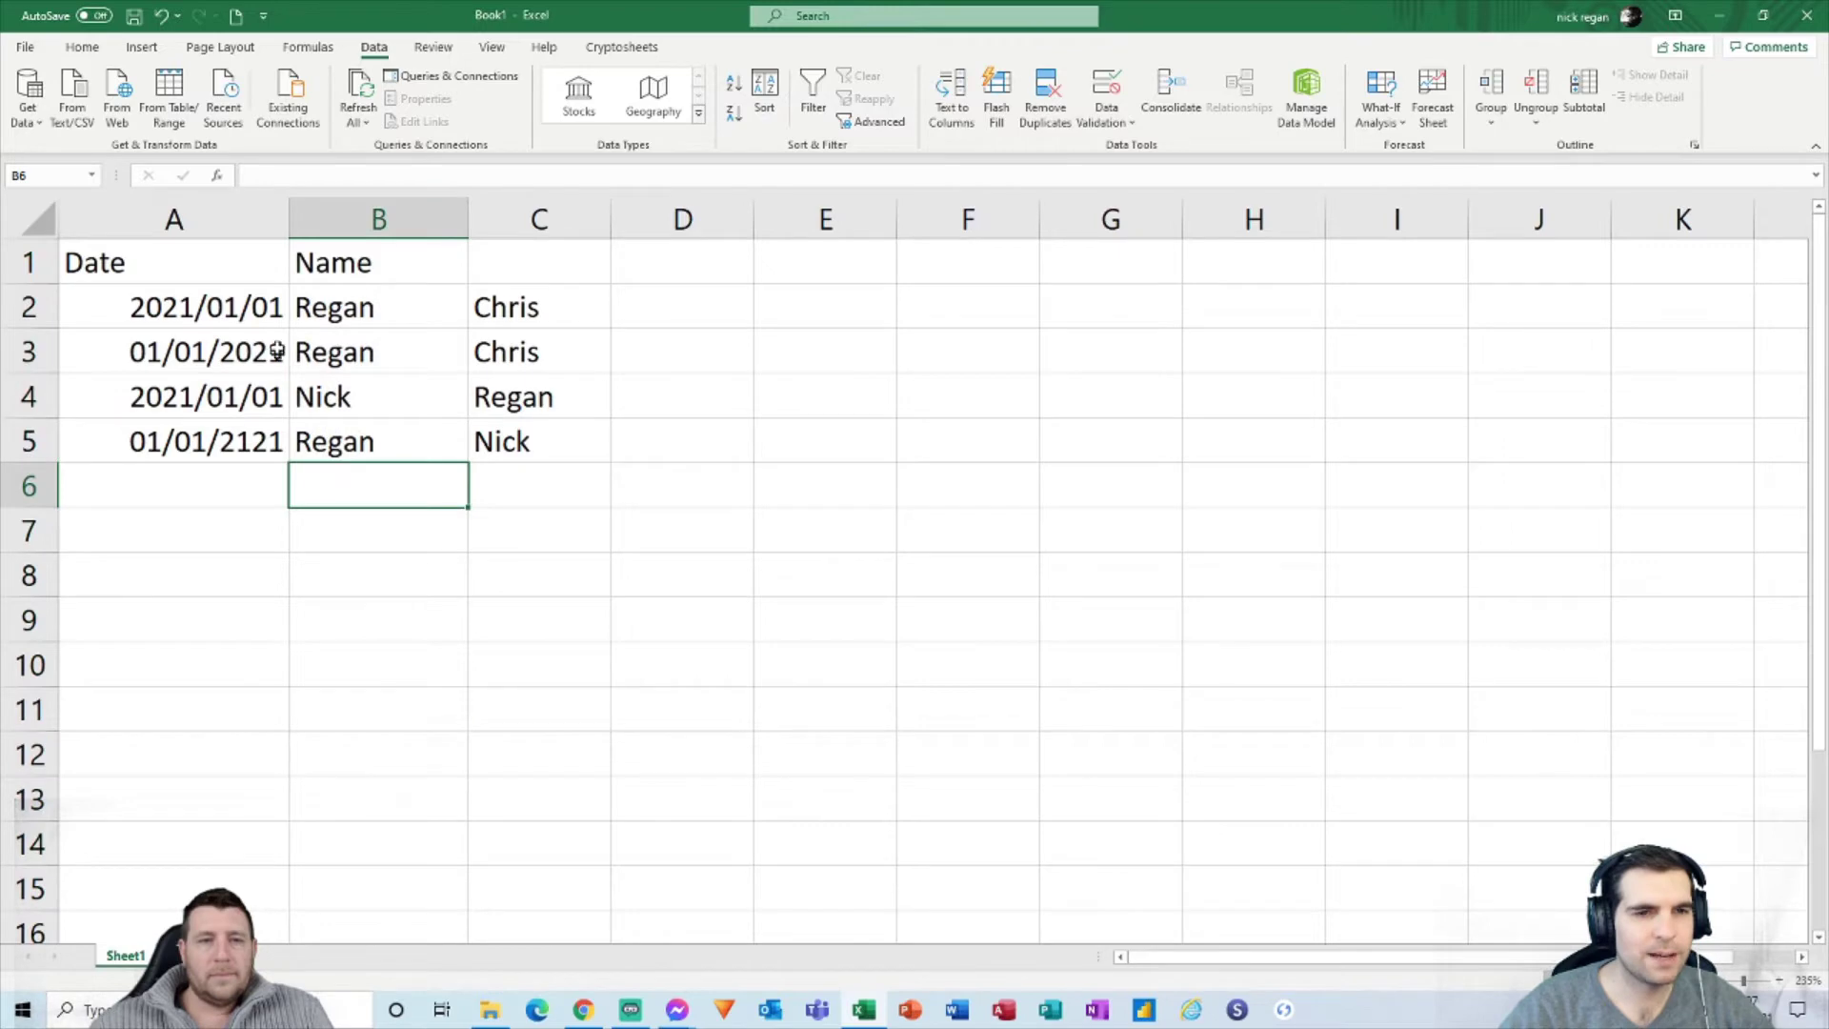
# Step: Check the split name parts in B2:C5, comparing the order of last and first names in each row
pyautogui.click(477, 319)
pyautogui.click(374, 305)
pyautogui.click(392, 350)
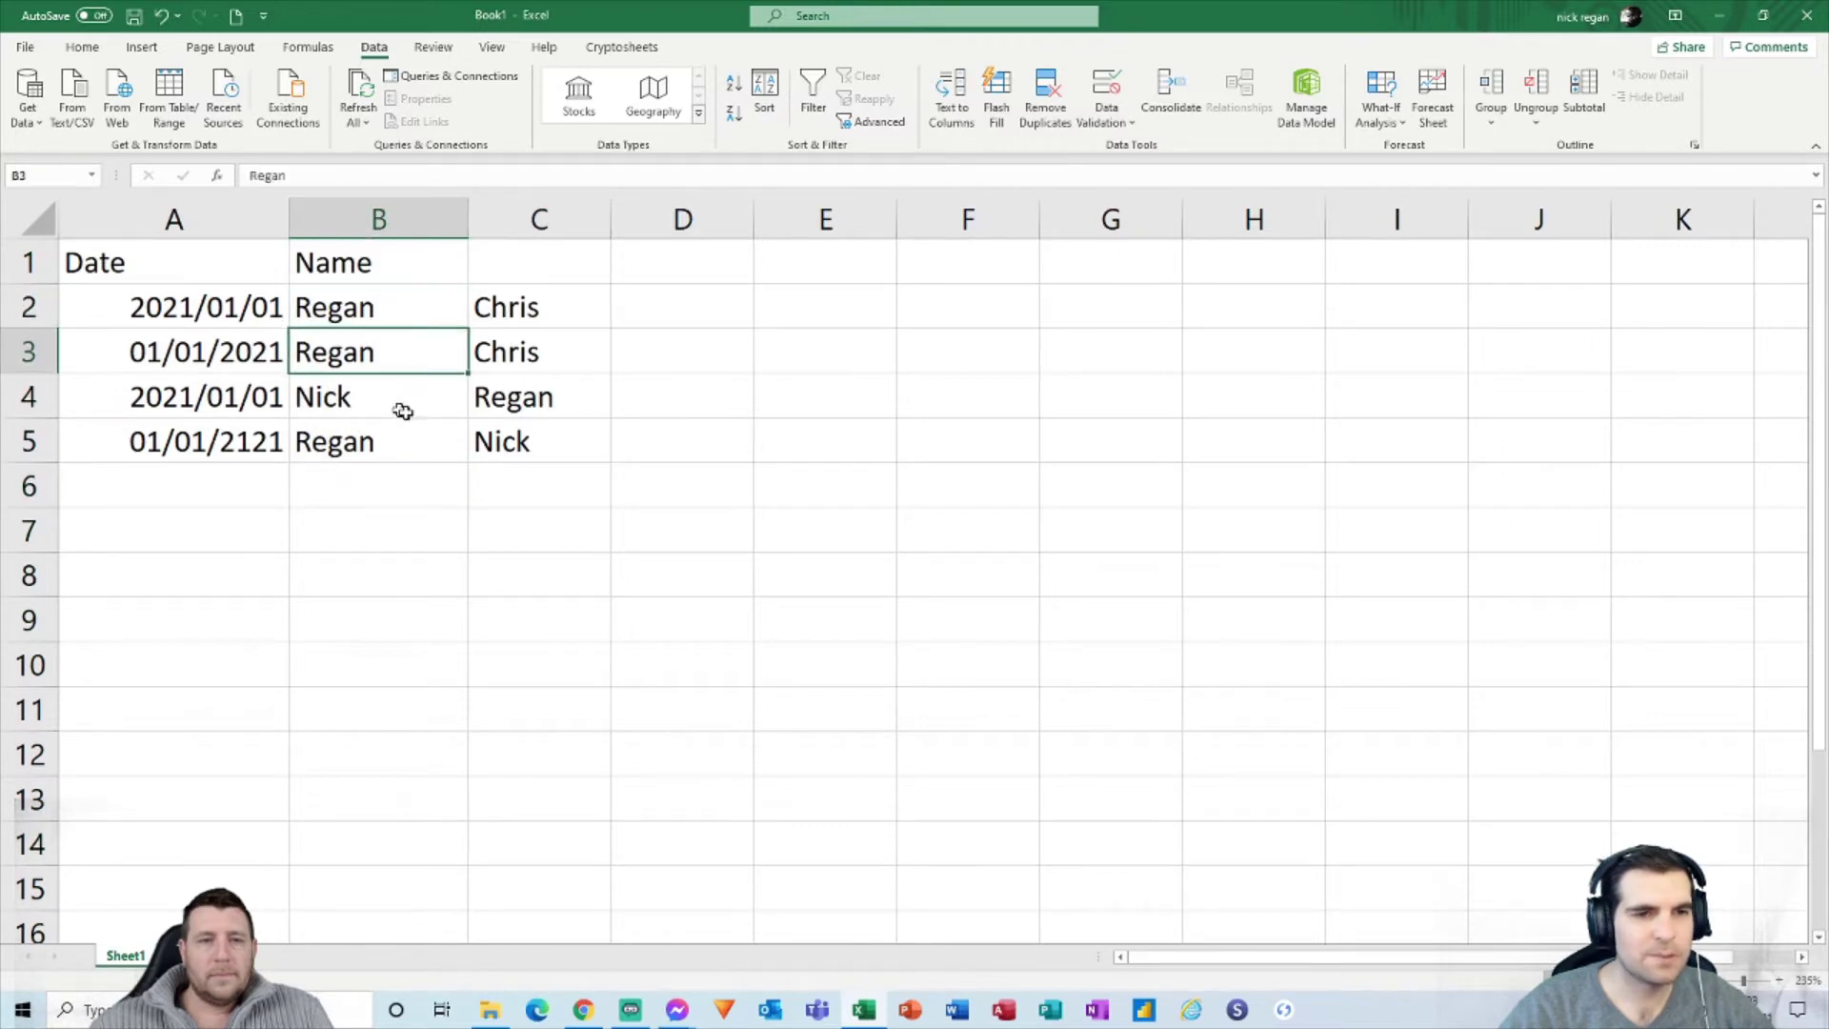
pyautogui.moveTo(521, 321); pyautogui.dragTo(526, 354)
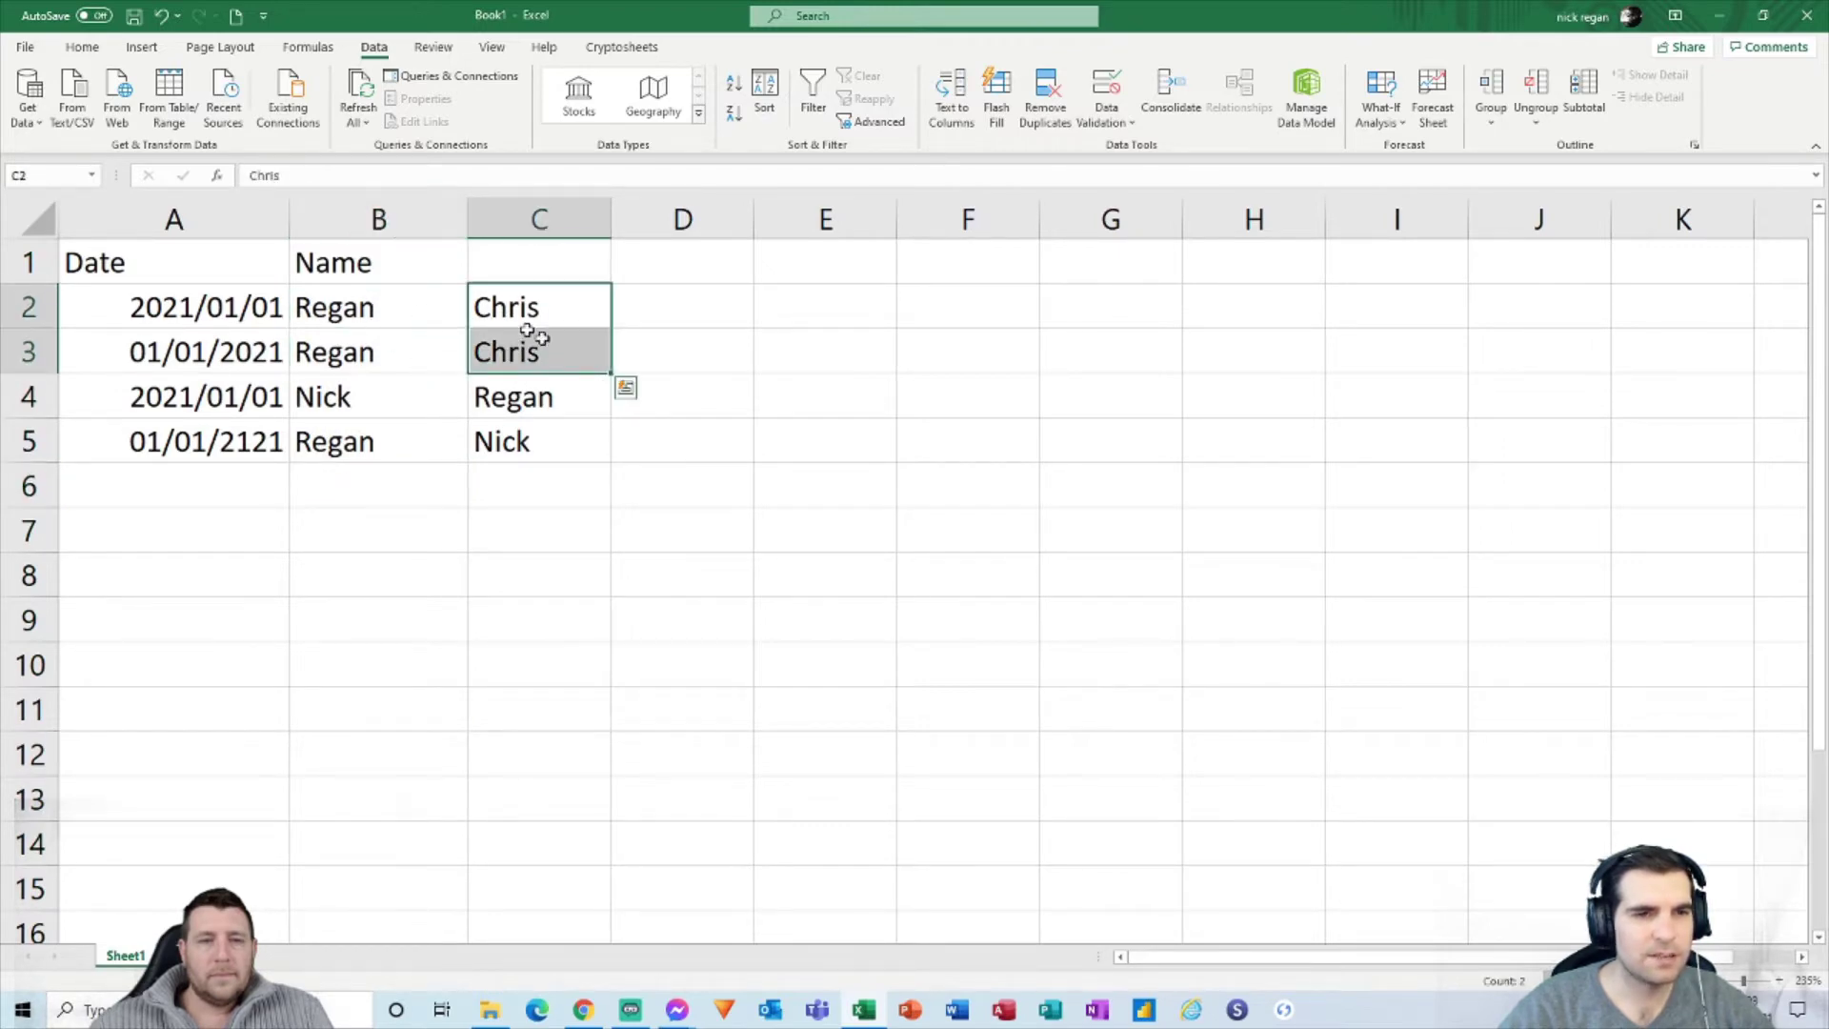
pyautogui.click(419, 409)
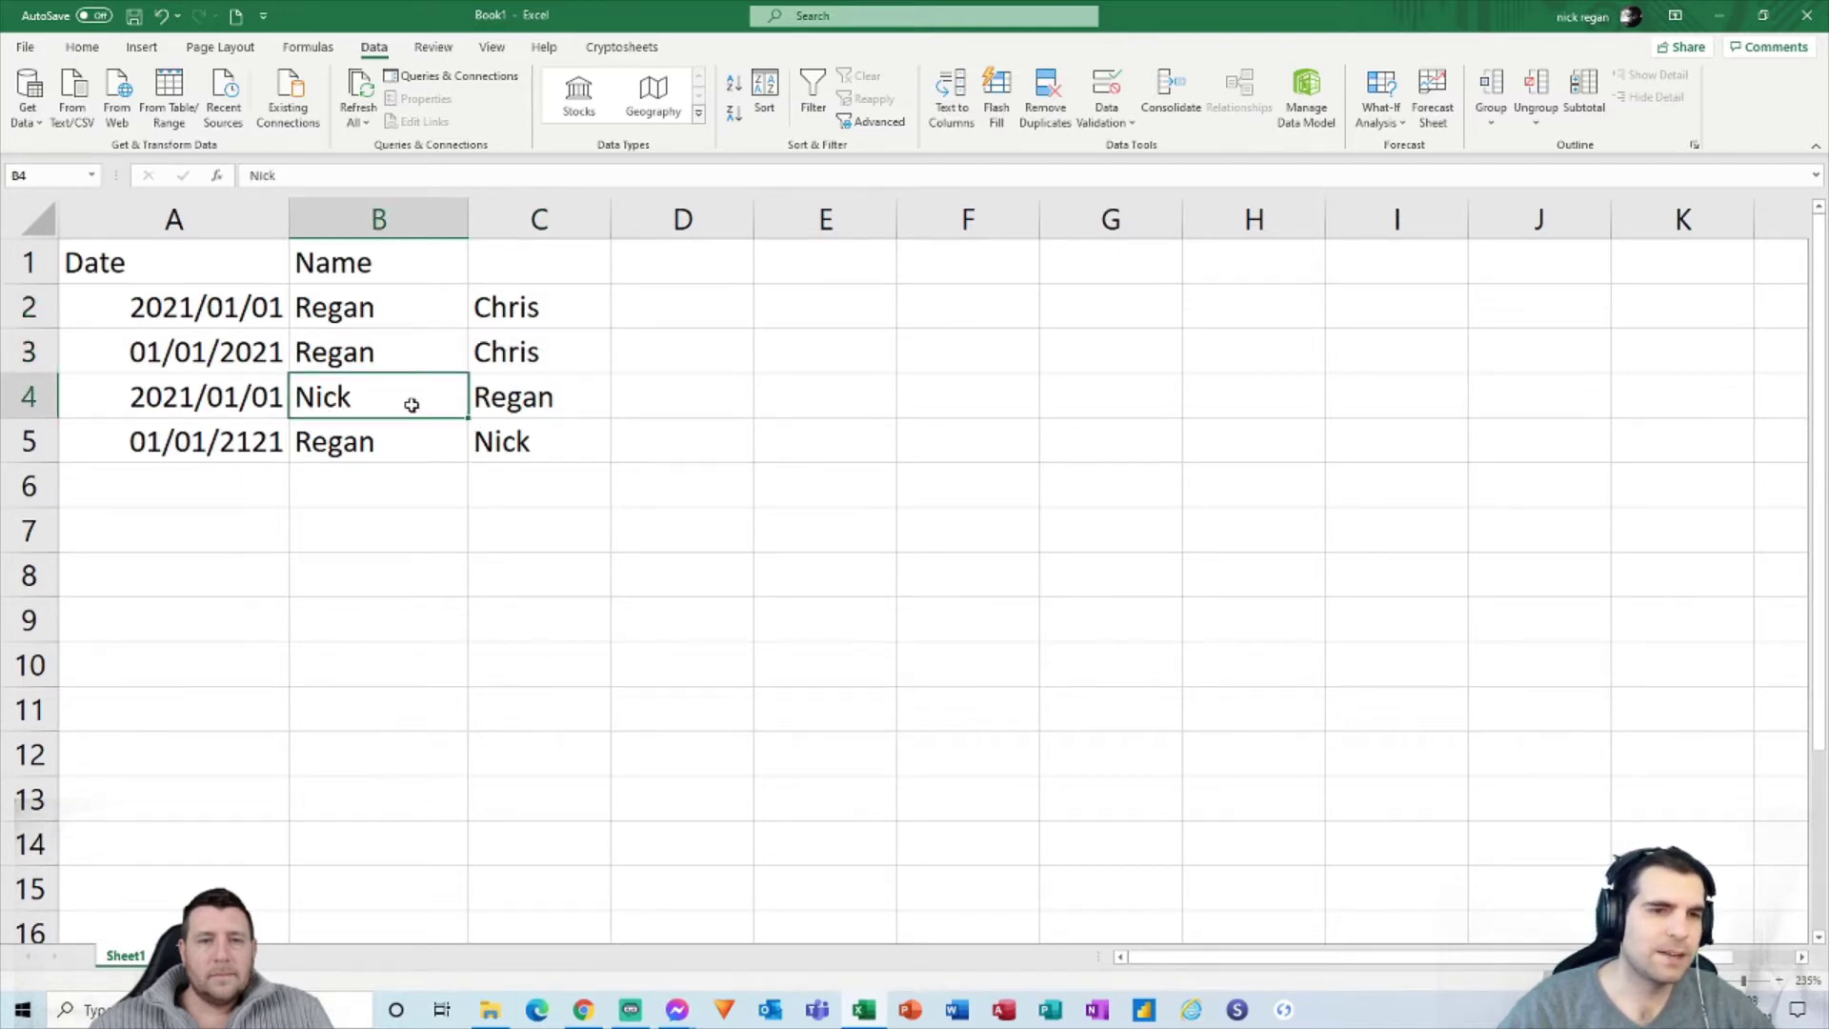
pyautogui.click(515, 404)
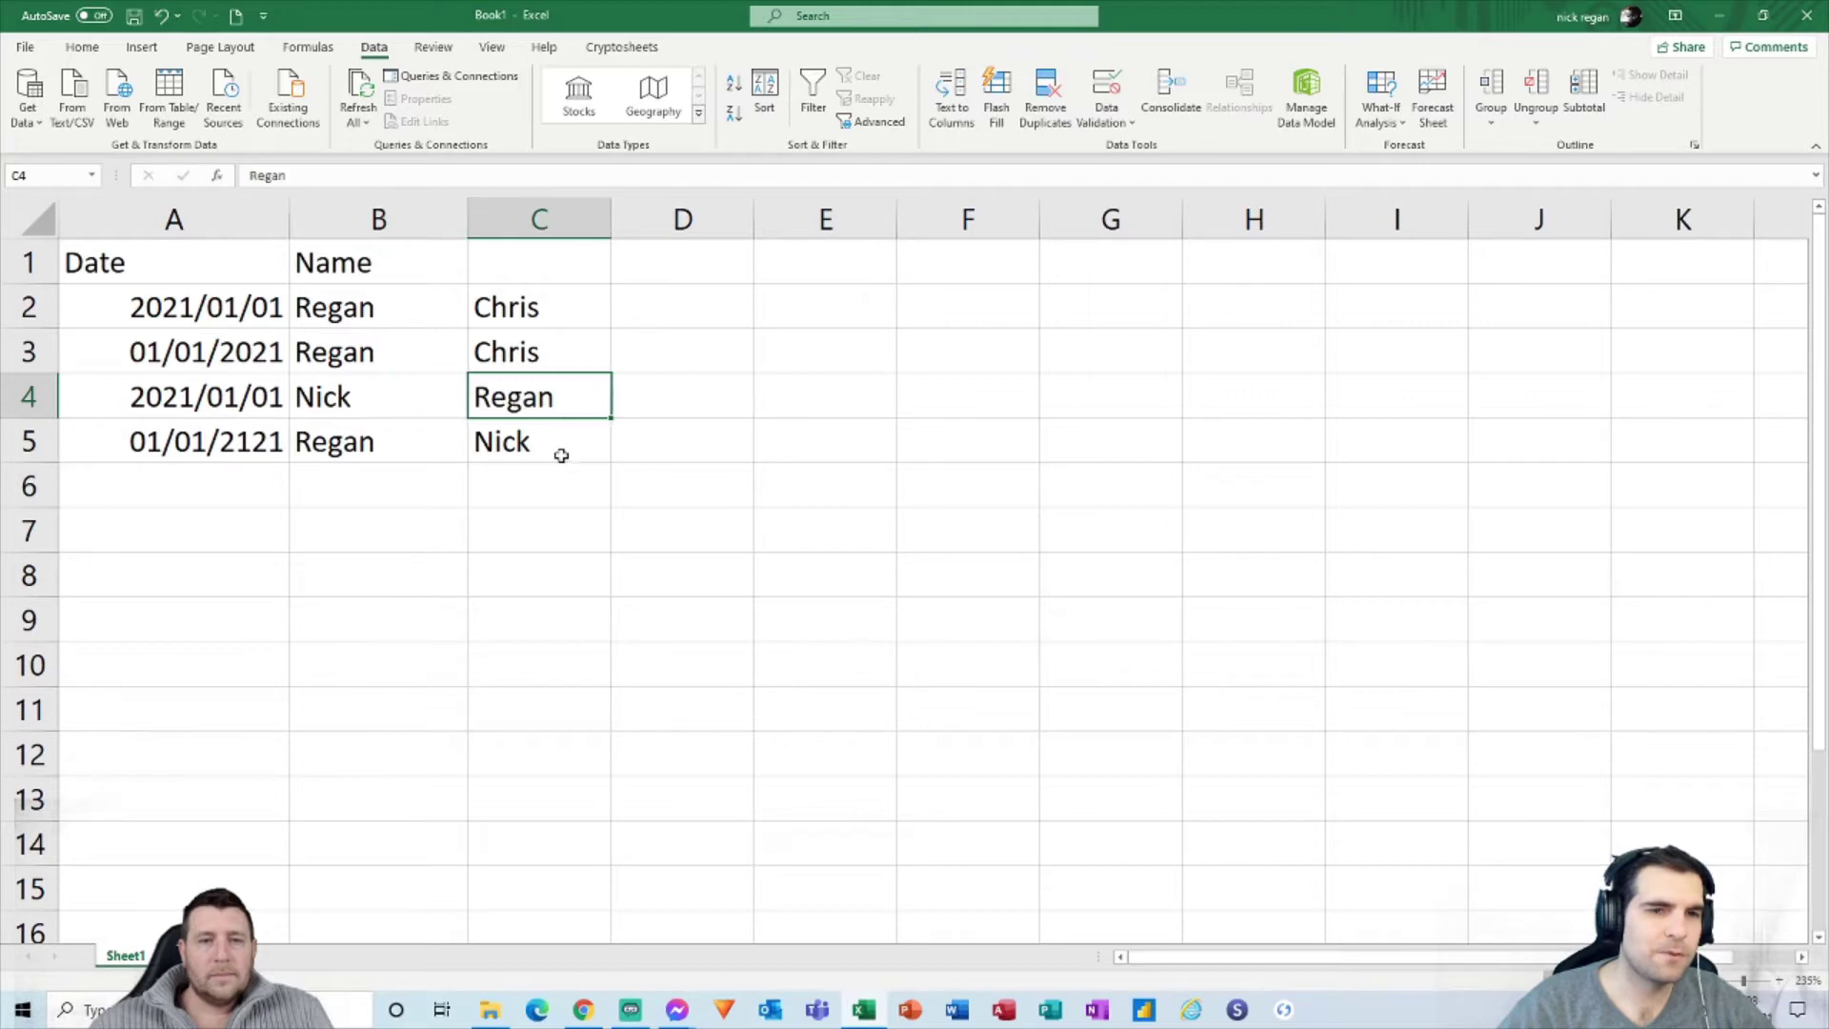
pyautogui.click(385, 450)
pyautogui.click(517, 450)
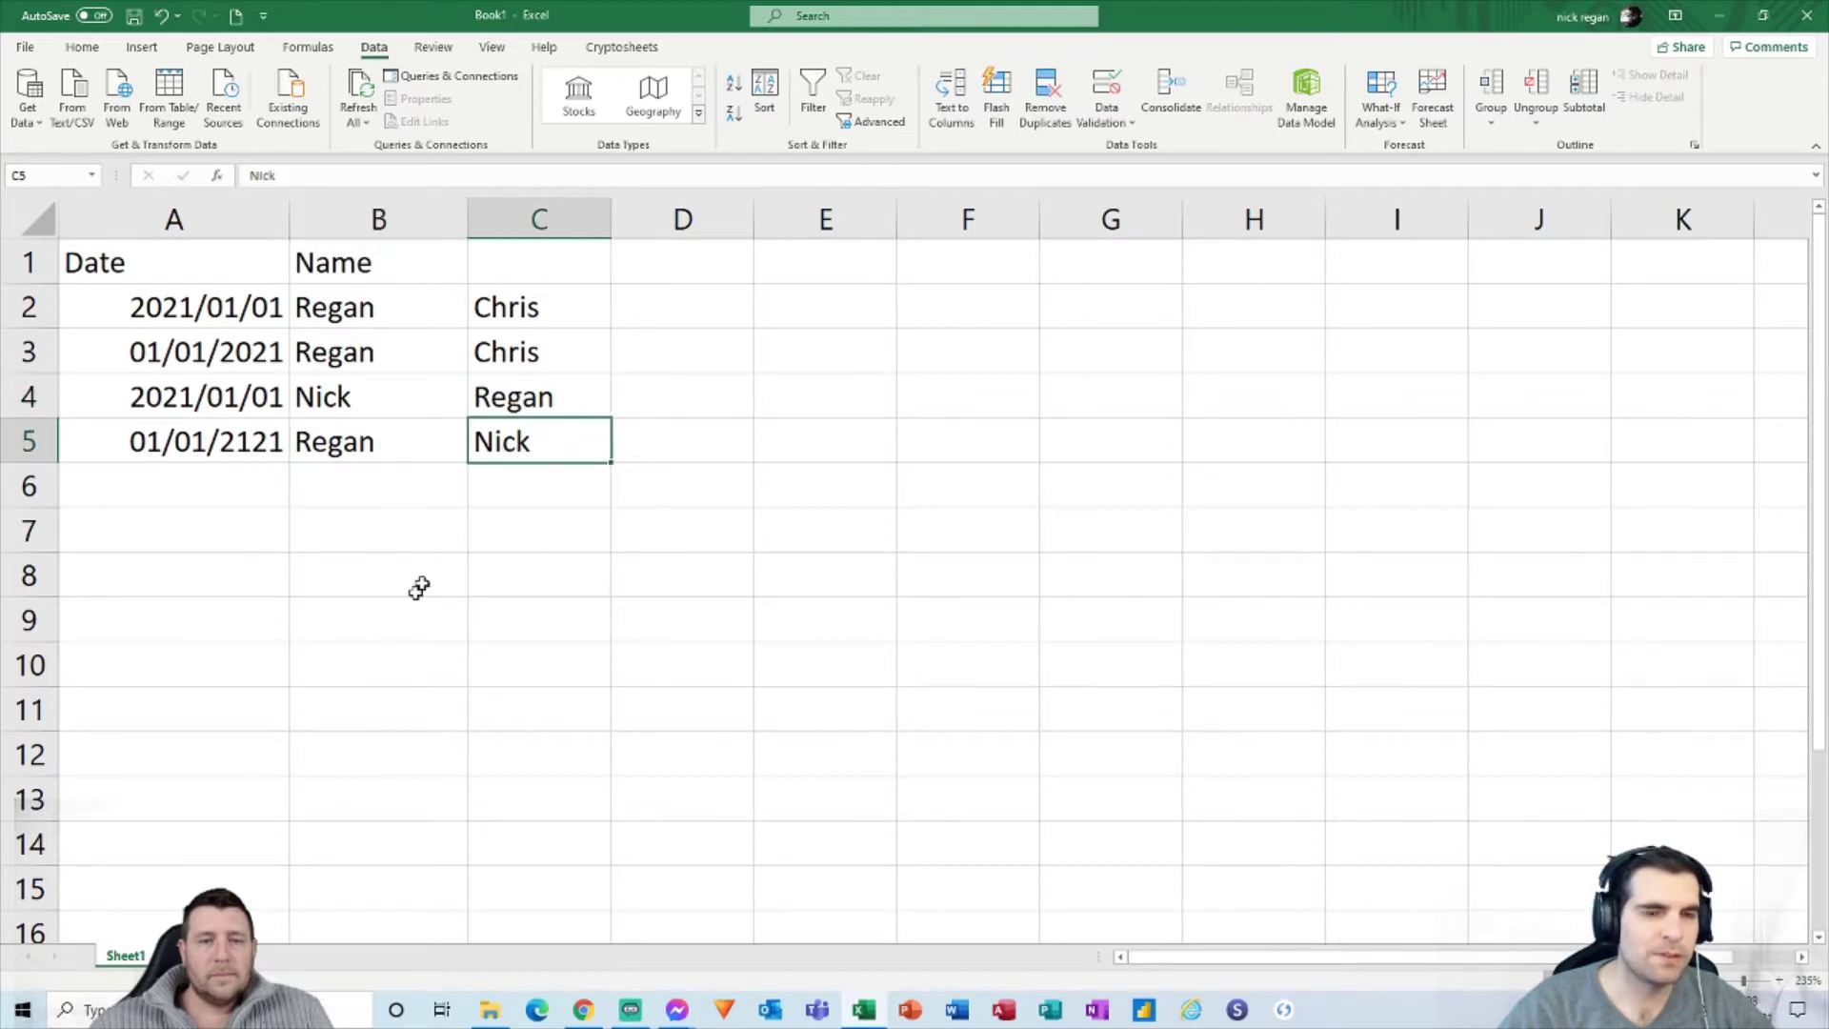
pyautogui.click(399, 399)
pyautogui.click(490, 405)
pyautogui.click(409, 440)
pyautogui.click(400, 398)
pyautogui.click(504, 399)
pyautogui.click(495, 354)
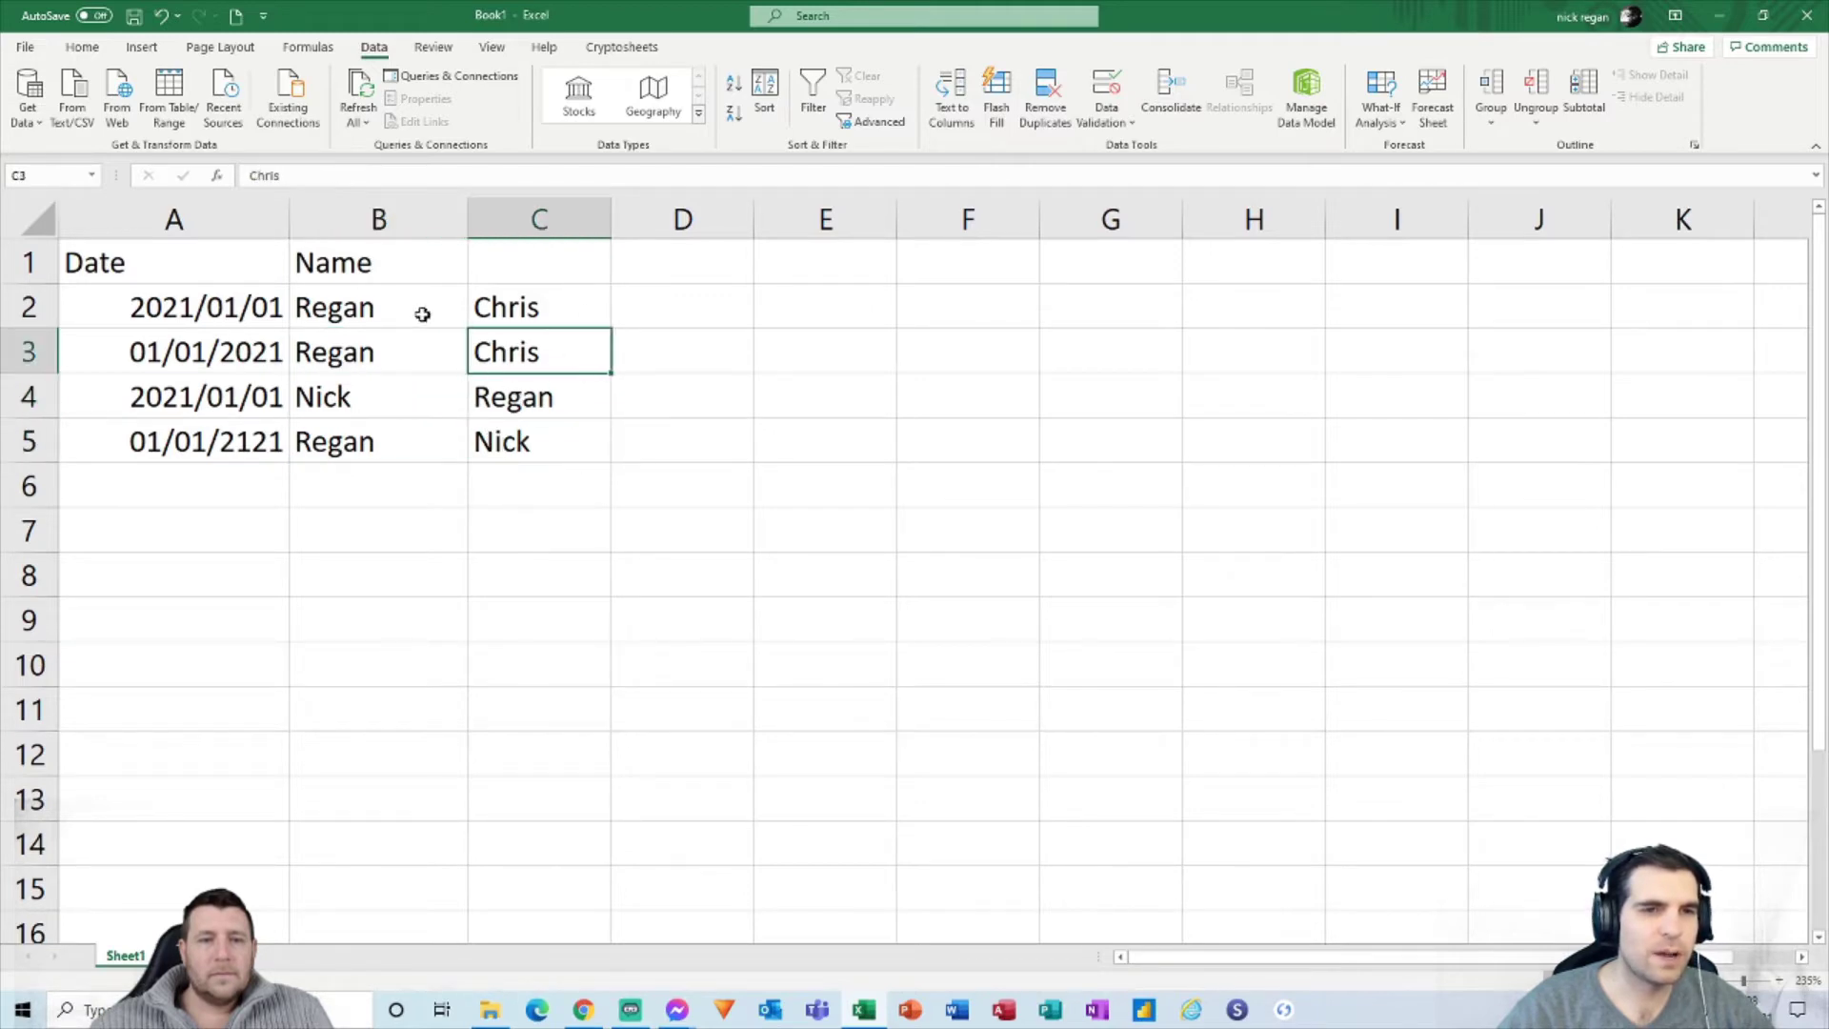
pyautogui.click(419, 307)
pyautogui.click(504, 307)
pyautogui.click(483, 366)
pyautogui.click(409, 398)
pyautogui.click(481, 408)
pyautogui.click(481, 441)
pyautogui.click(459, 411)
pyautogui.click(512, 392)
pyautogui.click(397, 351)
pyautogui.click(486, 352)
pyautogui.click(419, 306)
pyautogui.click(439, 355)
pyautogui.click(481, 356)
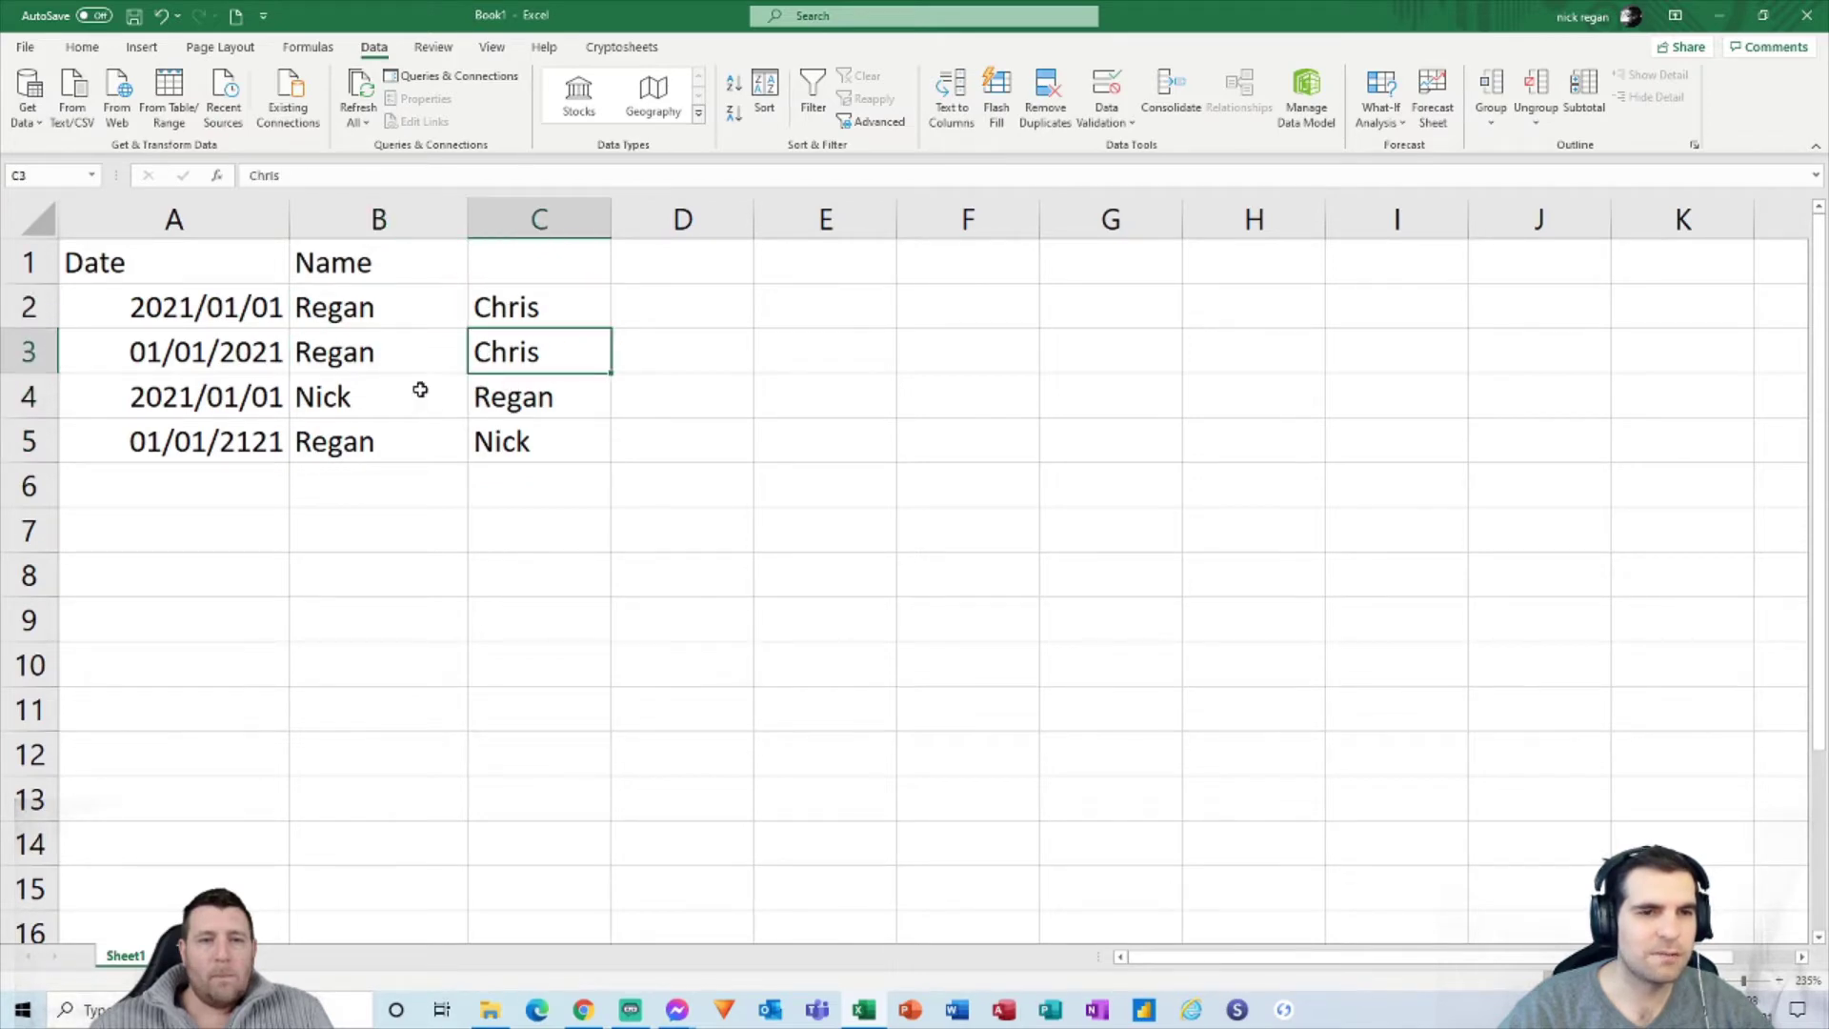
pyautogui.click(327, 396)
pyautogui.click(413, 433)
pyautogui.click(483, 436)
pyautogui.press('Down')
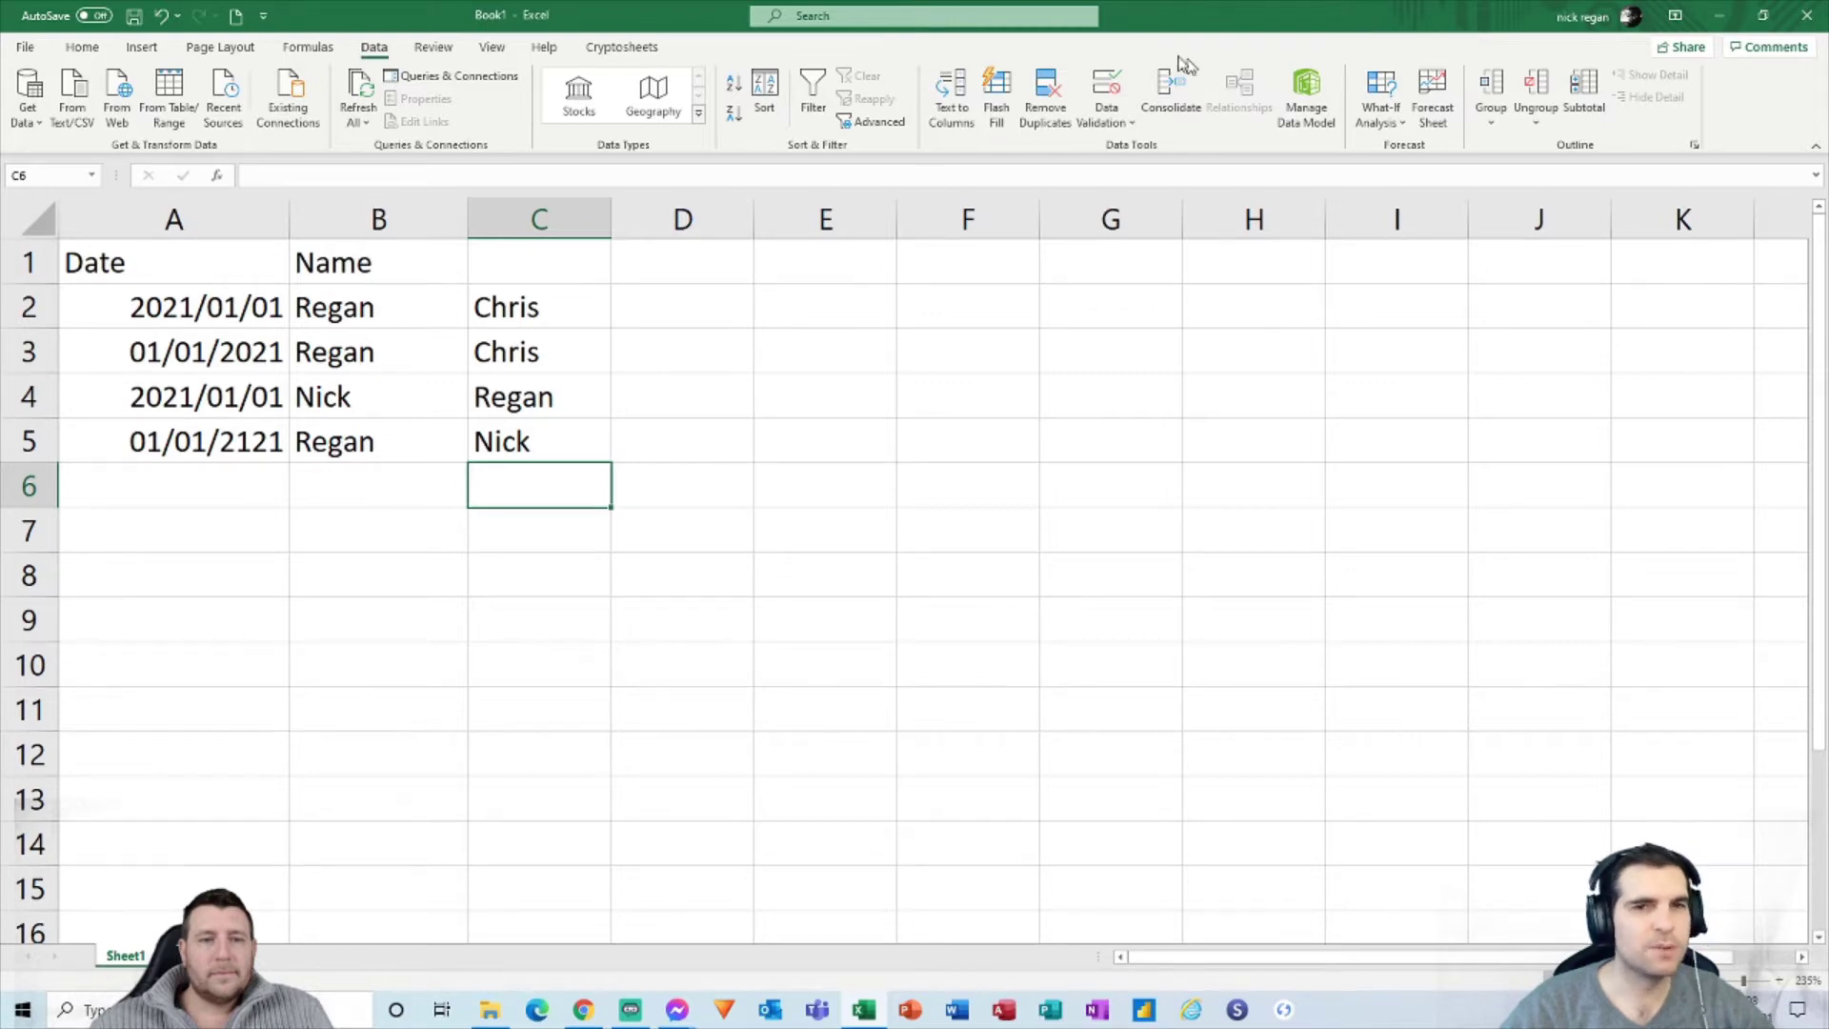
# Step: Change the header in B1 to "Last Name" and enter "First" as the header in C1
pyautogui.click(388, 265)
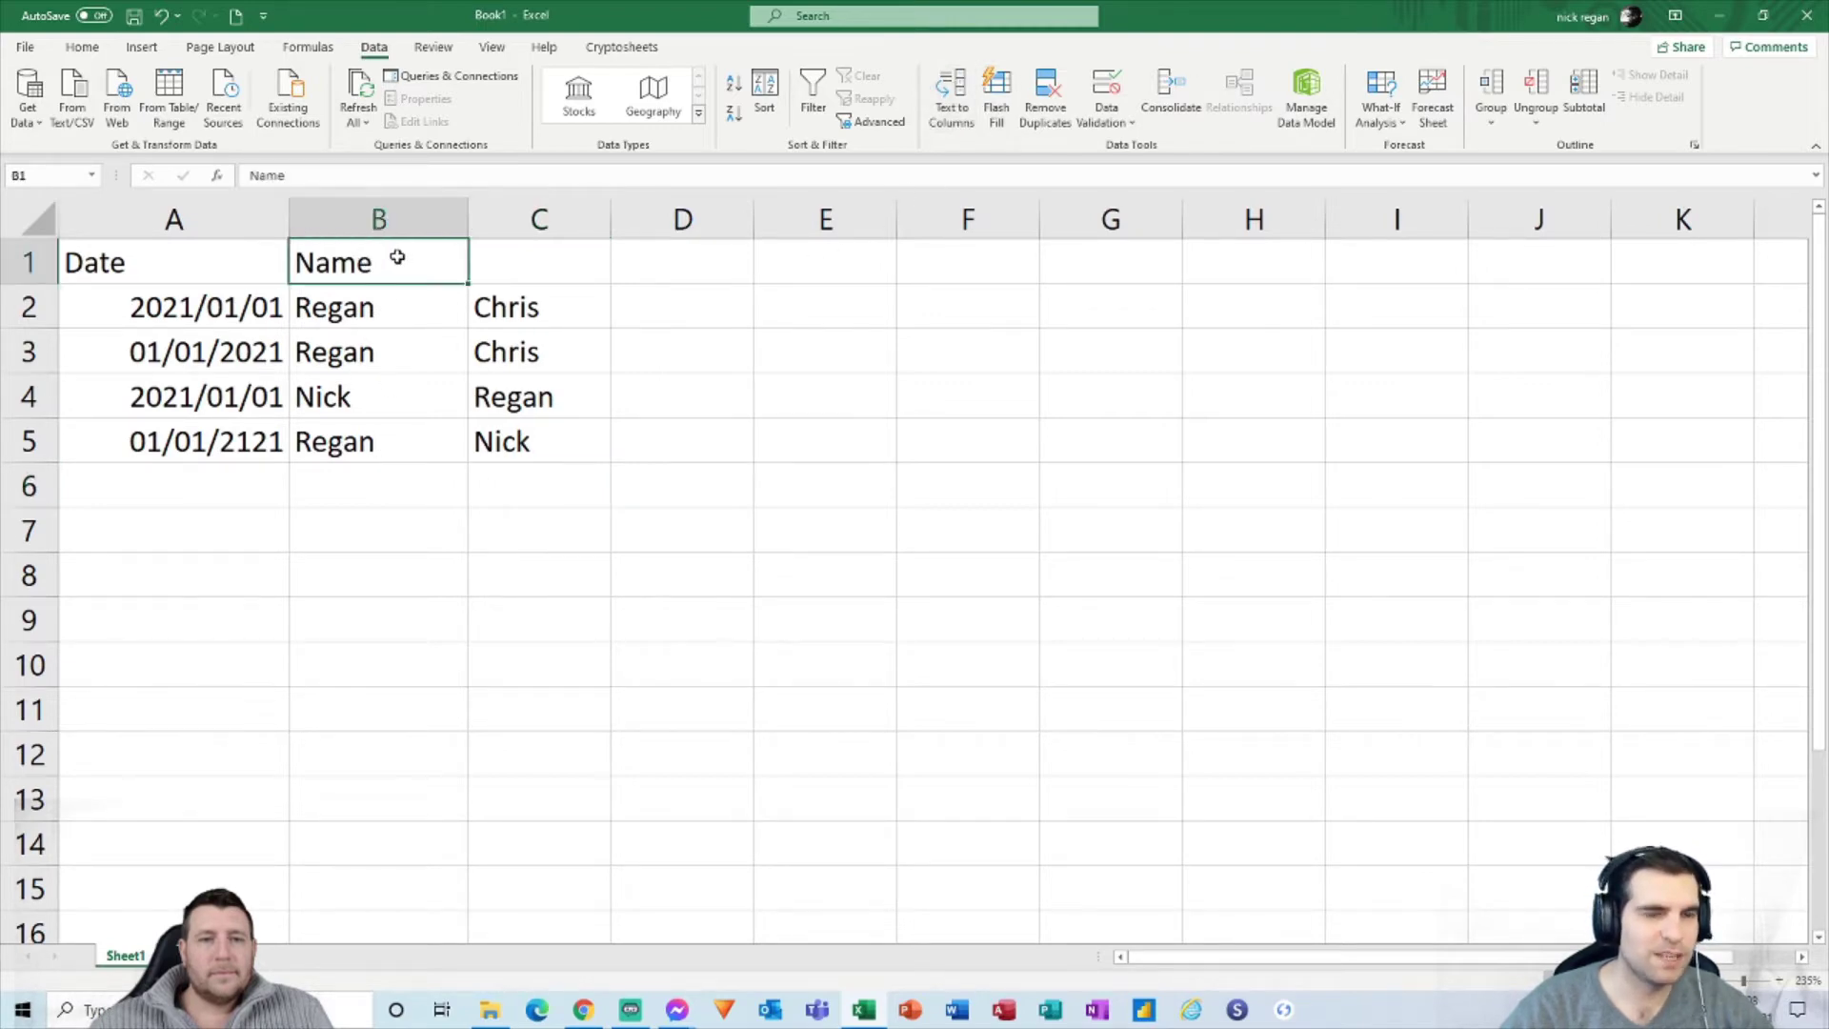
pyautogui.write('Last Name')
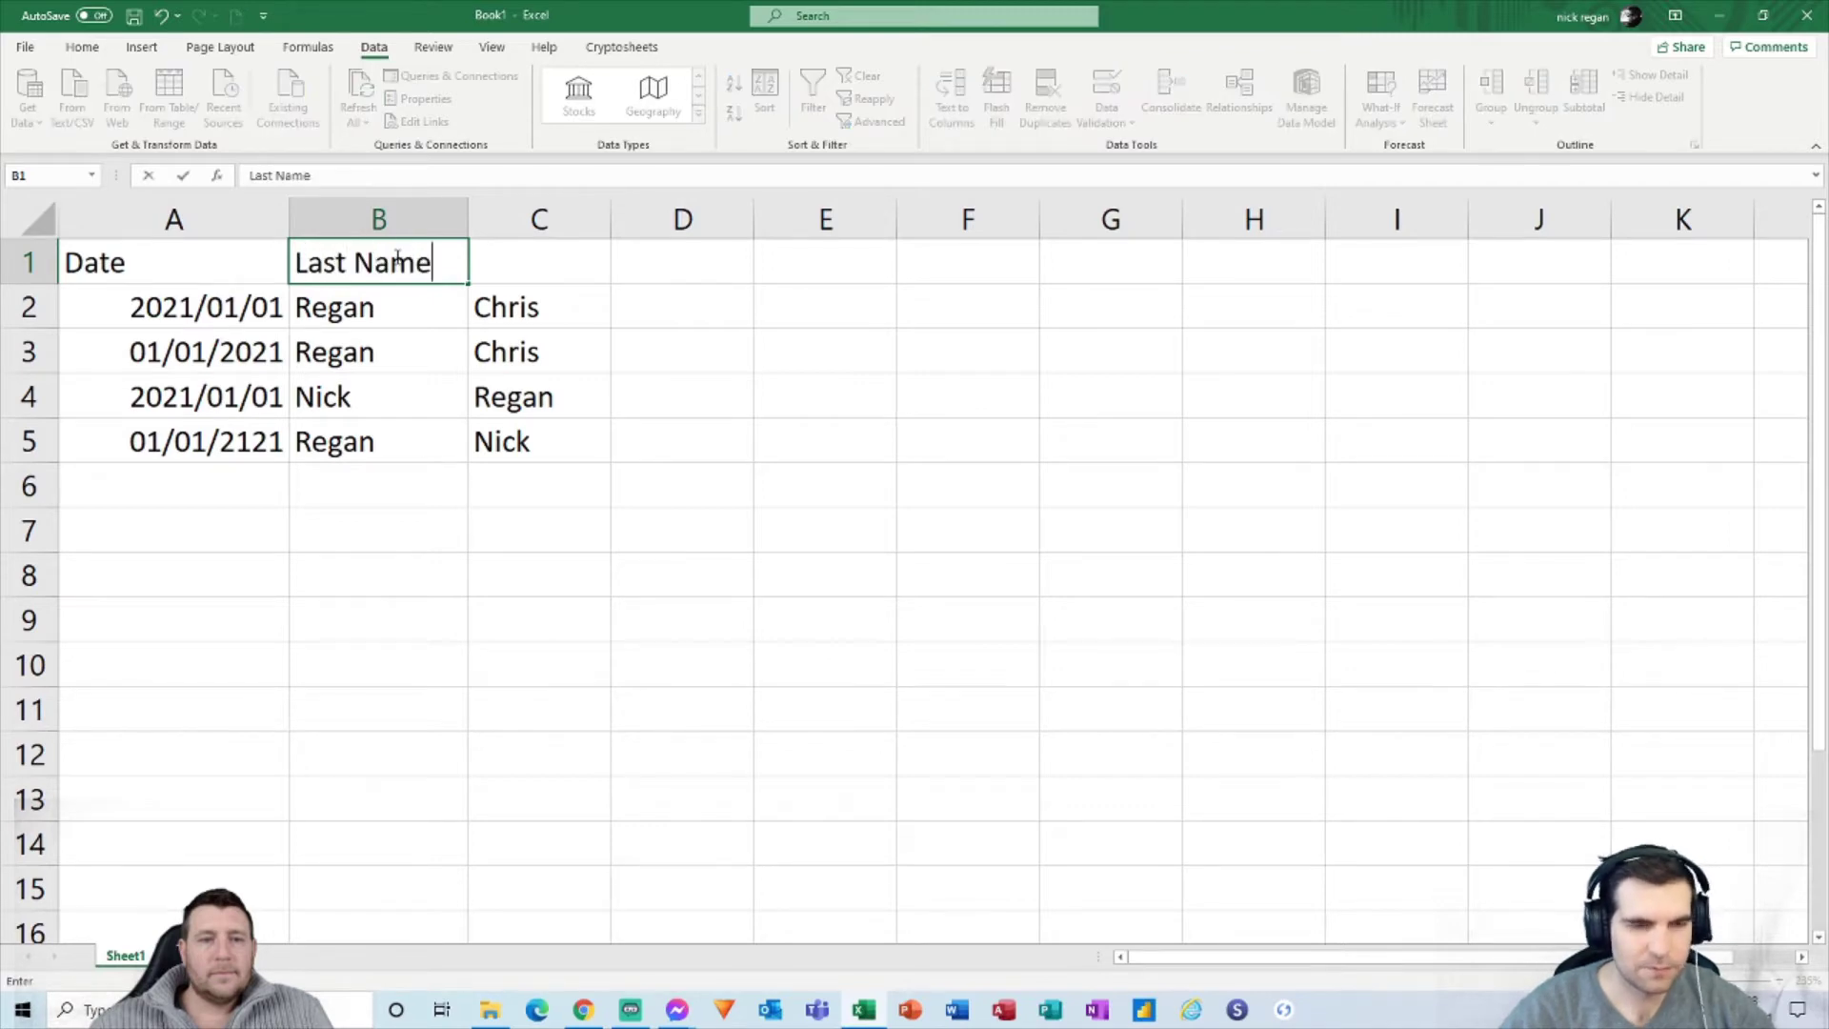
pyautogui.press('Tab')
pyautogui.write('First')
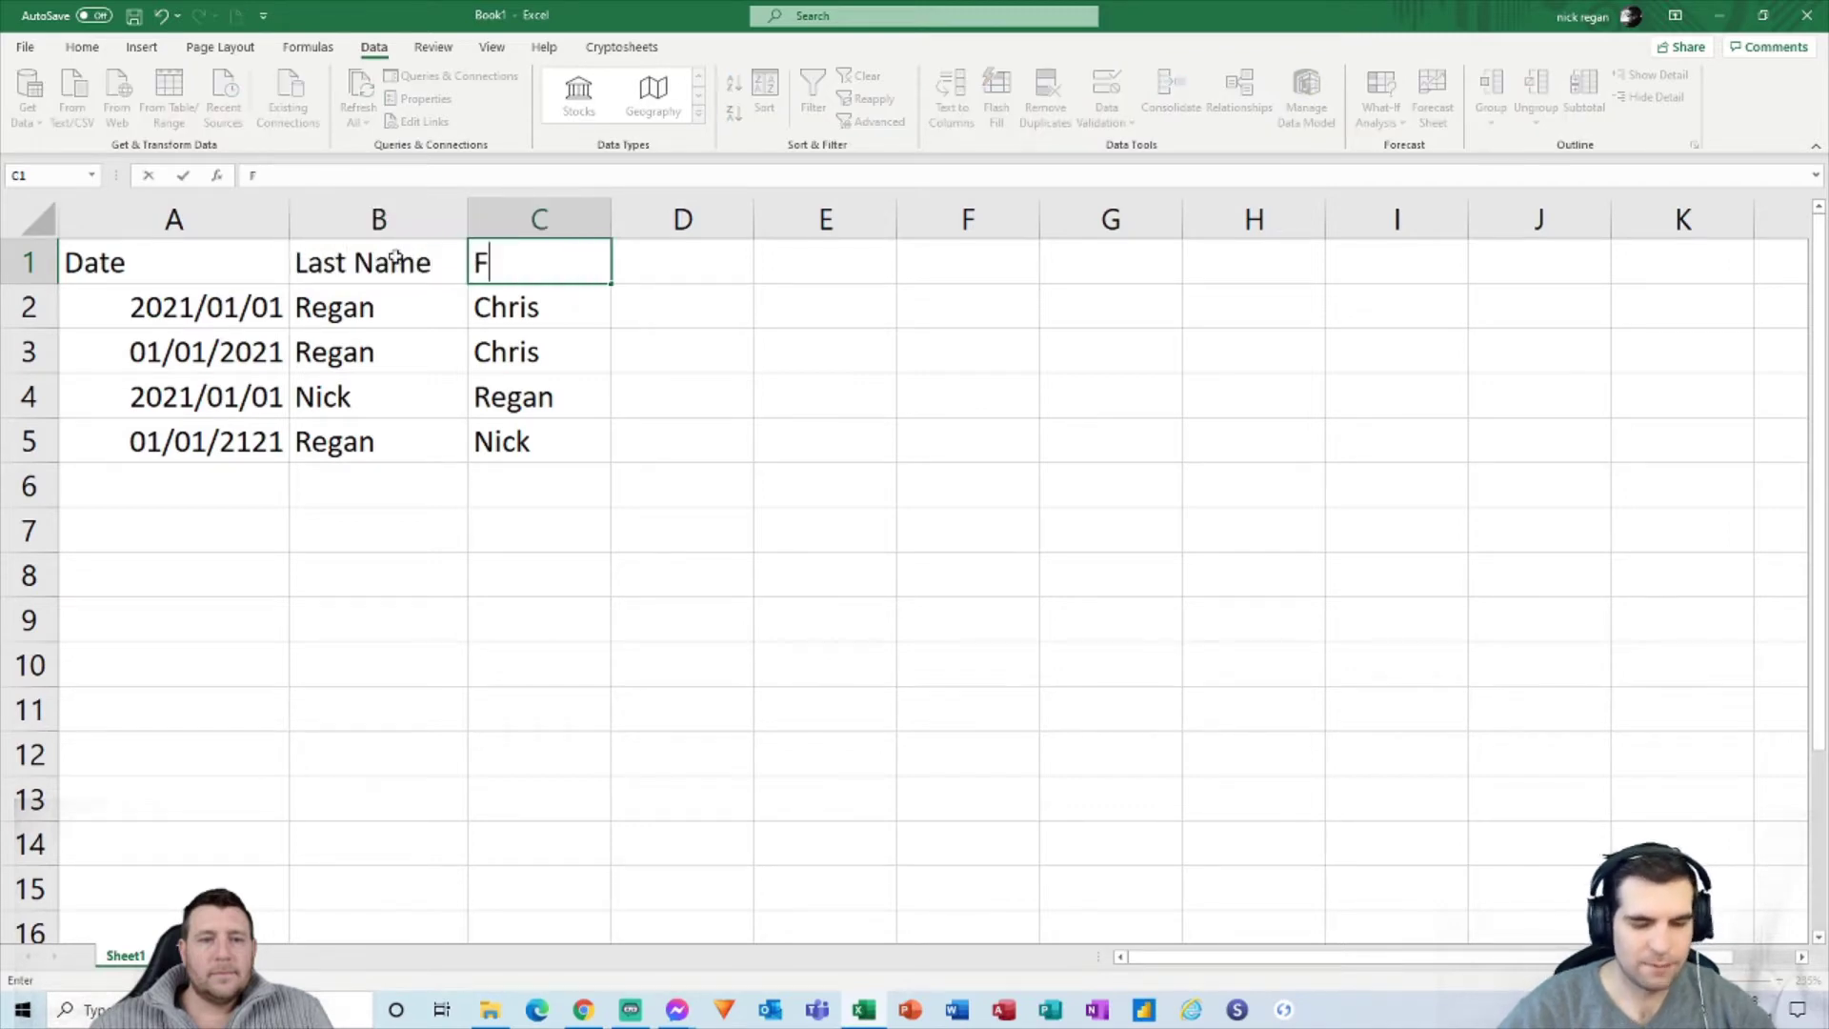
pyautogui.press('Return')
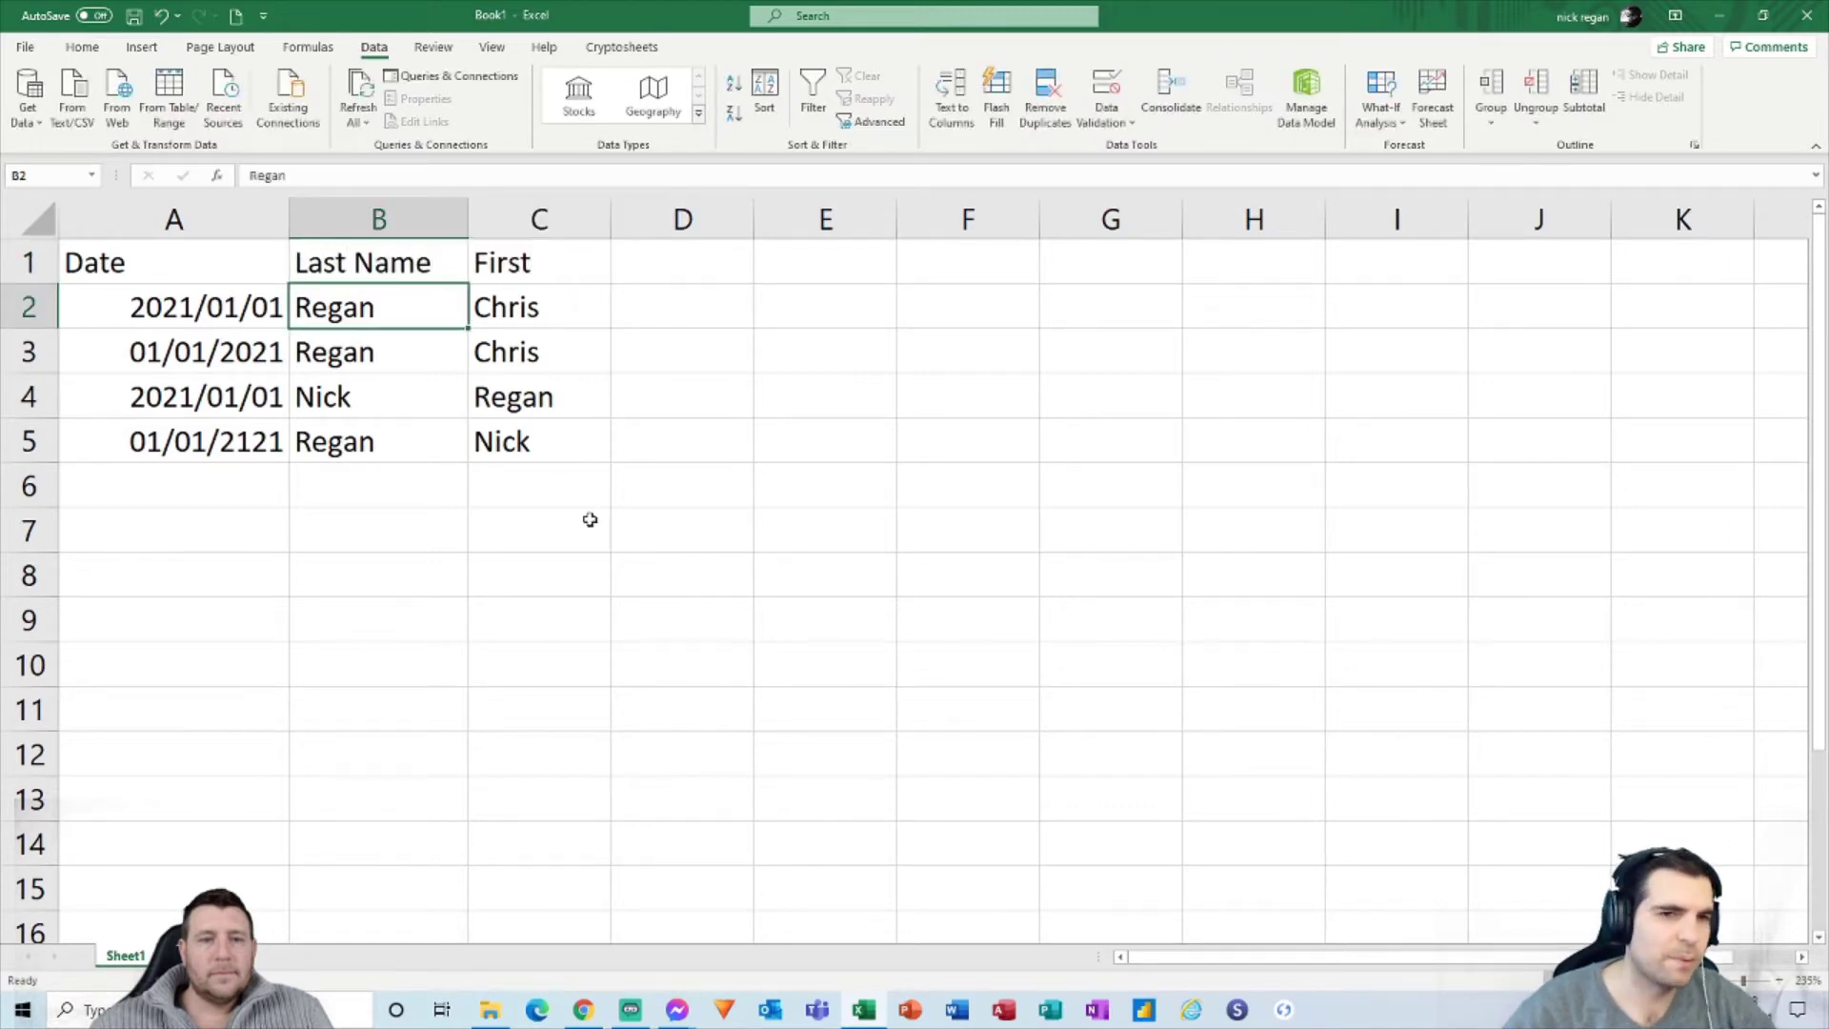
# Step: Swap the two name parts in row 4 so the last name sits in B4 and the first name in C4
pyautogui.click(338, 392)
pyautogui.moveTo(339, 393); pyautogui.dragTo(653, 395)
pyautogui.moveTo(538, 396); pyautogui.dragTo(591, 448)
pyautogui.click(534, 529)
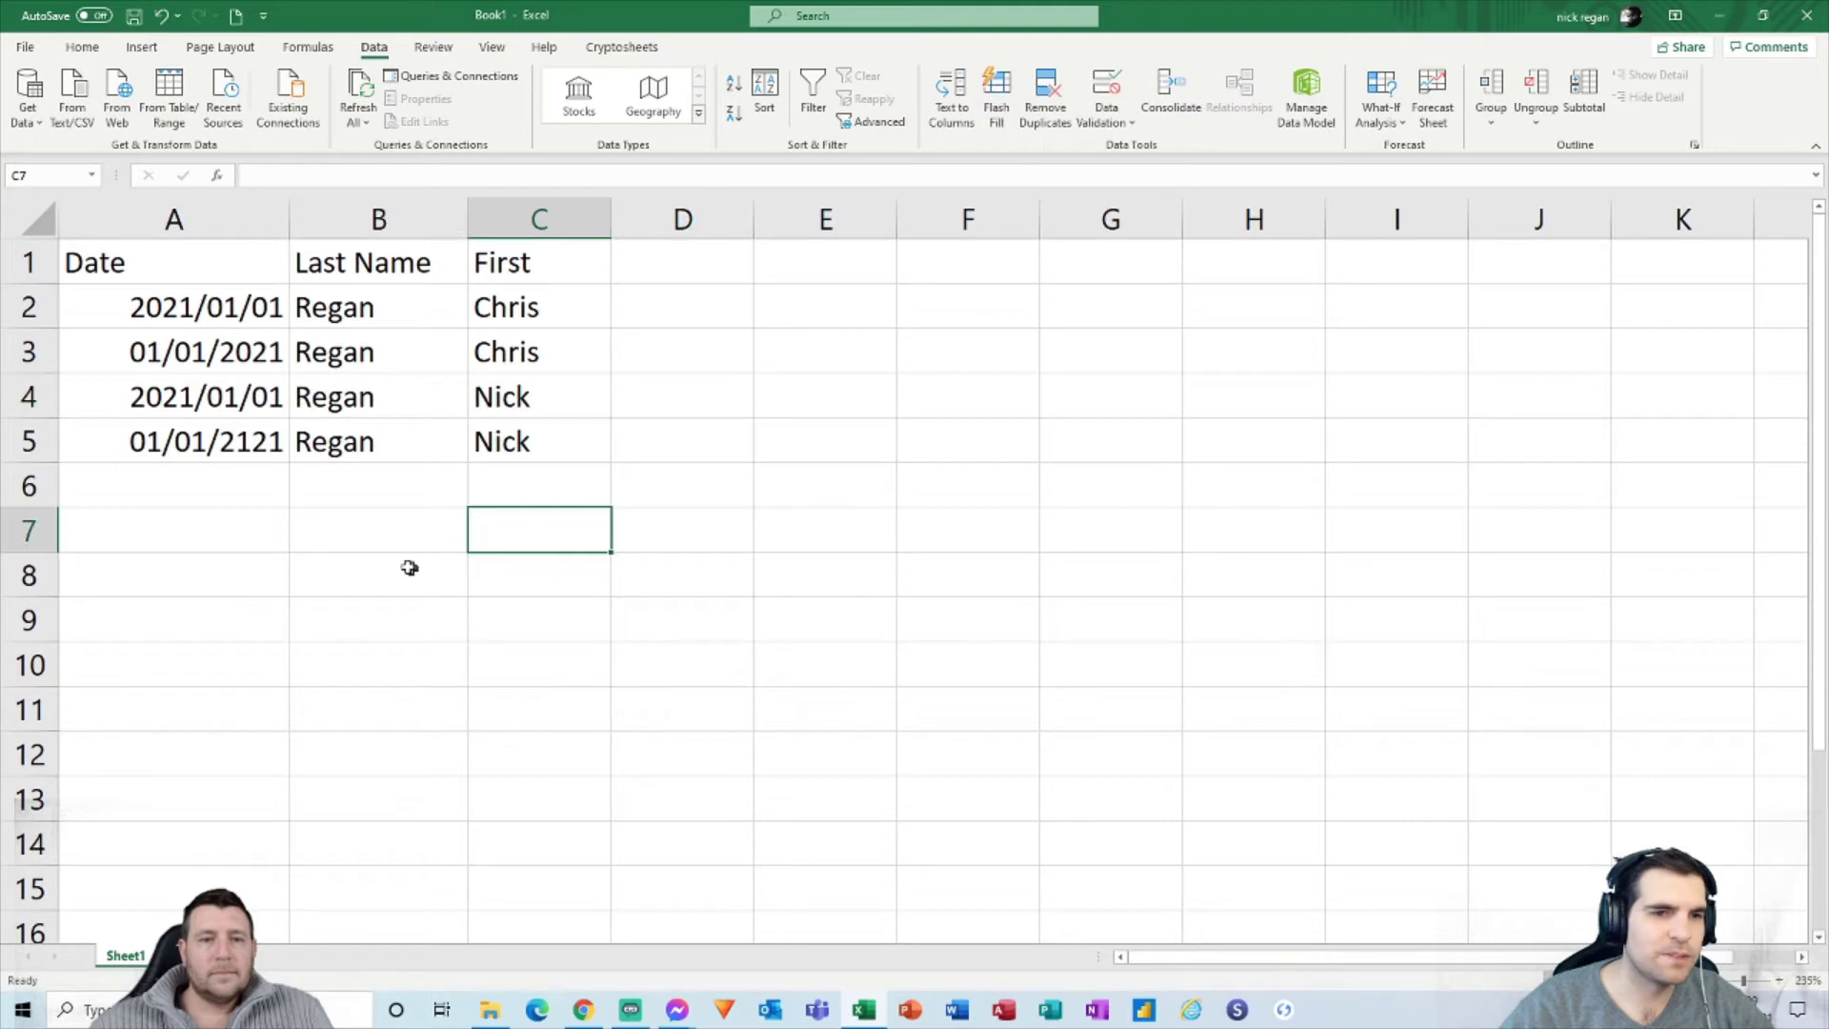
pyautogui.moveTo(404, 315); pyautogui.dragTo(400, 475)
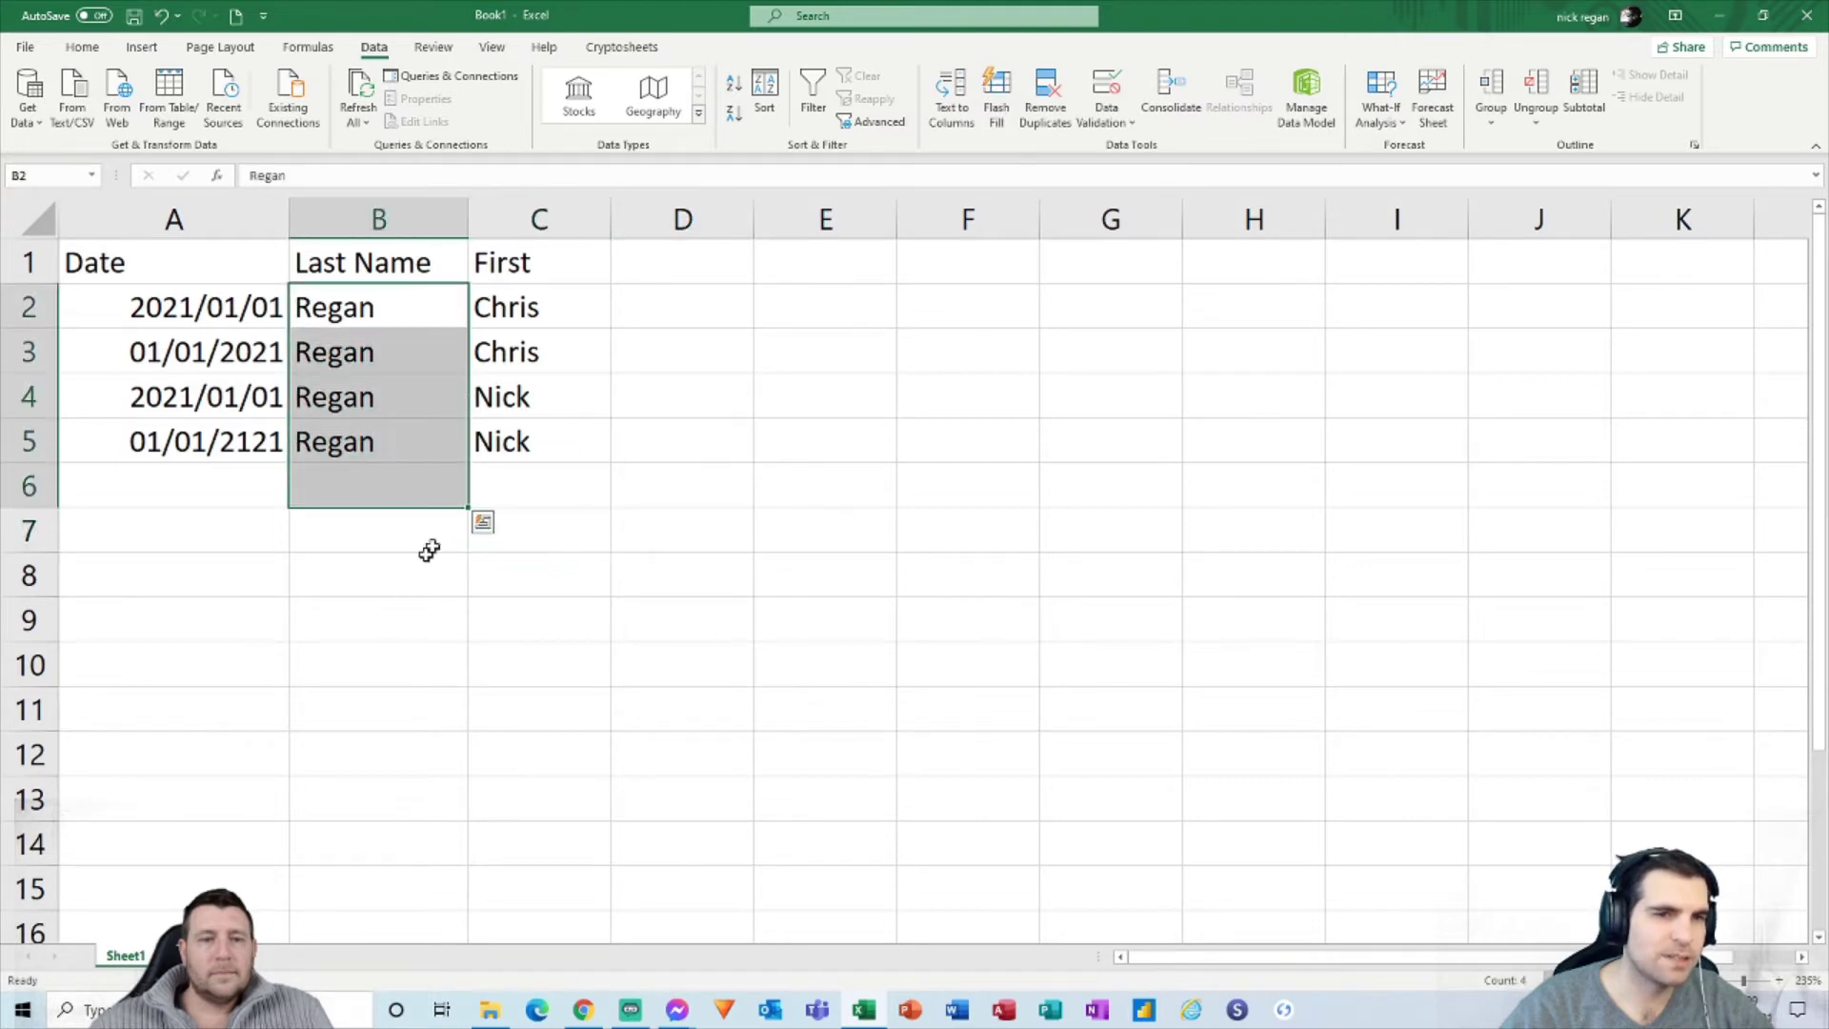
pyautogui.moveTo(523, 311); pyautogui.dragTo(531, 429)
pyautogui.click(457, 396)
pyautogui.press('Right')
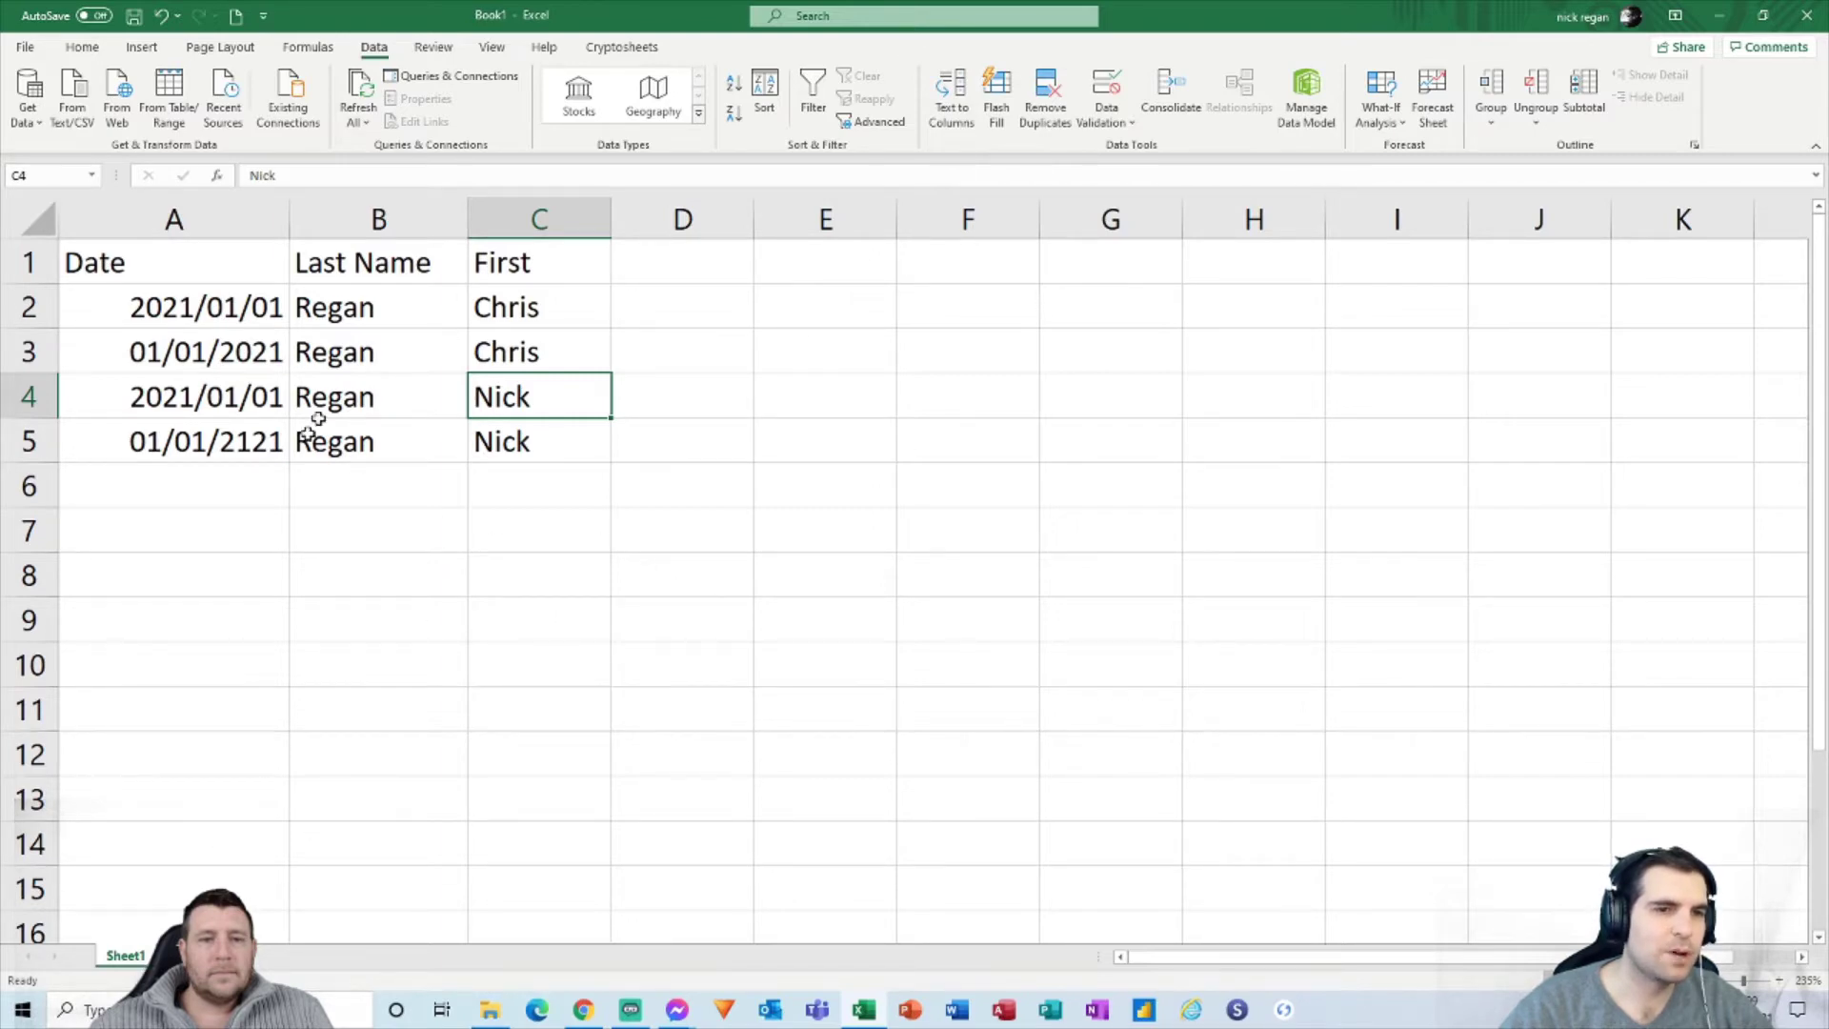
# Step: Change the header in C1 to "First Name" and fit column C's width to its contents
pyautogui.click(419, 397)
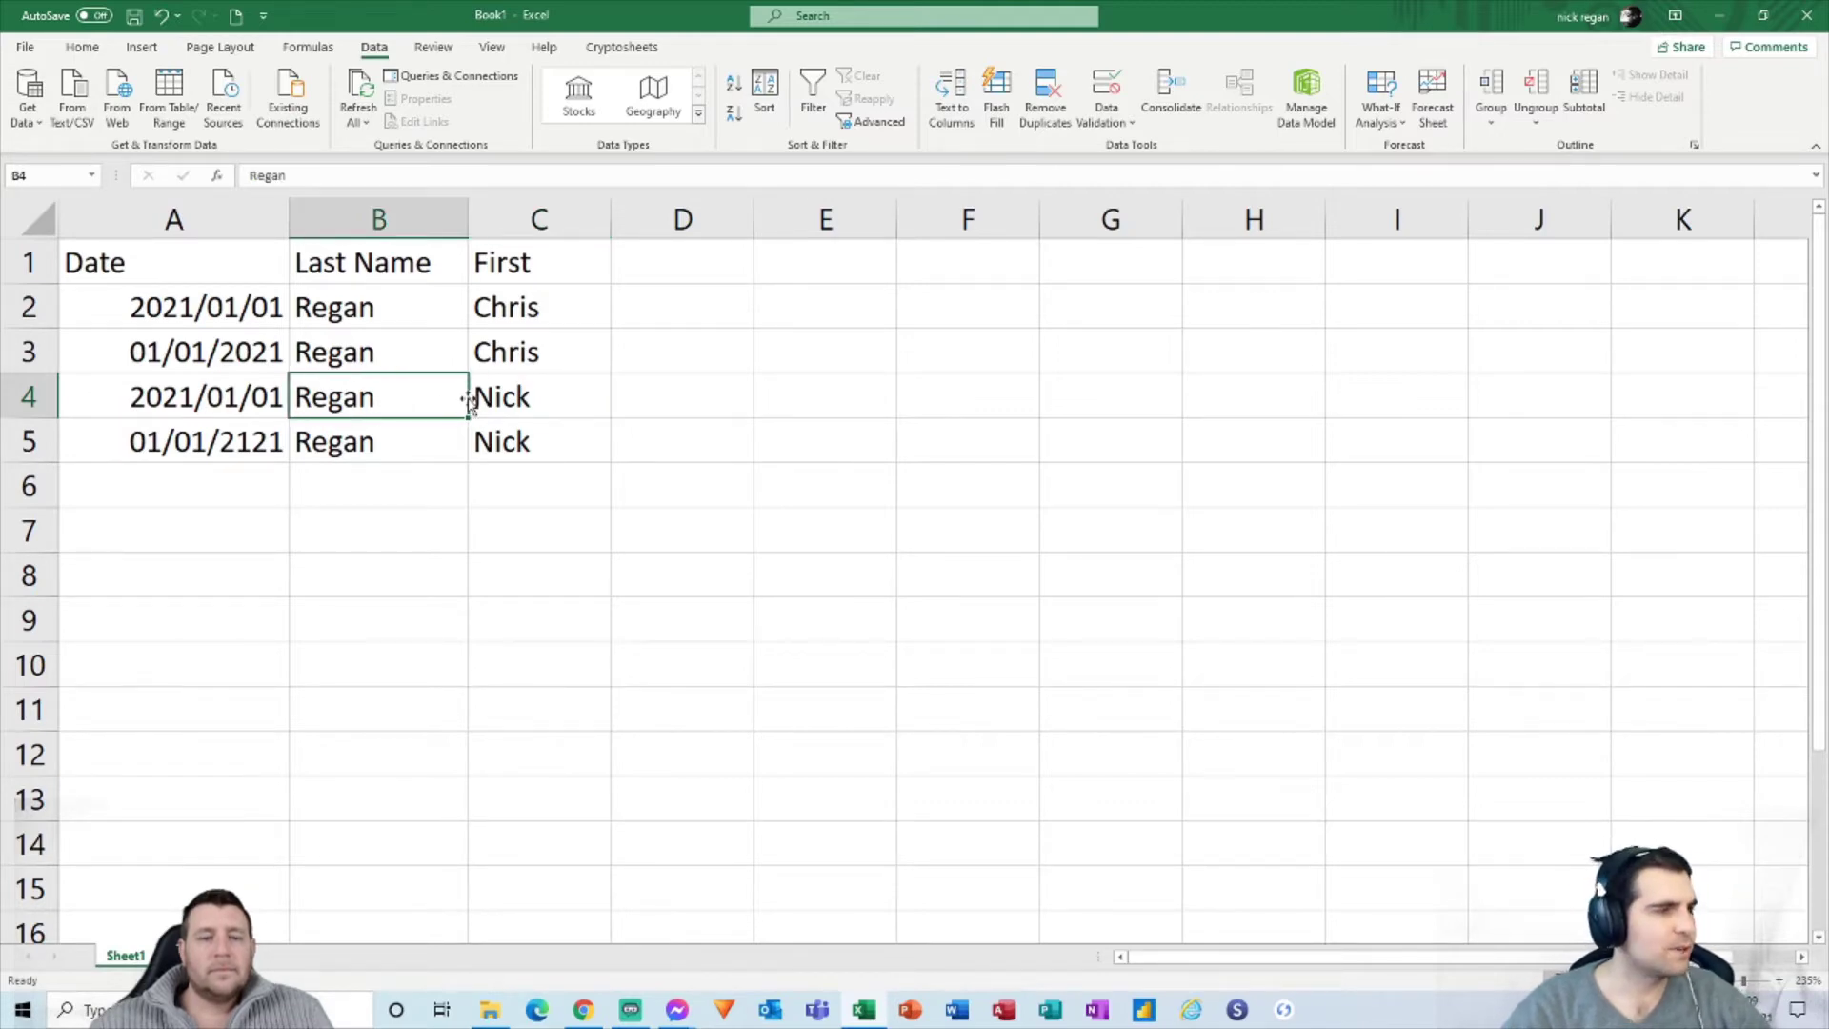
pyautogui.click(551, 396)
pyautogui.click(372, 262)
pyautogui.click(564, 267)
pyautogui.click(490, 175)
pyautogui.write('Name')
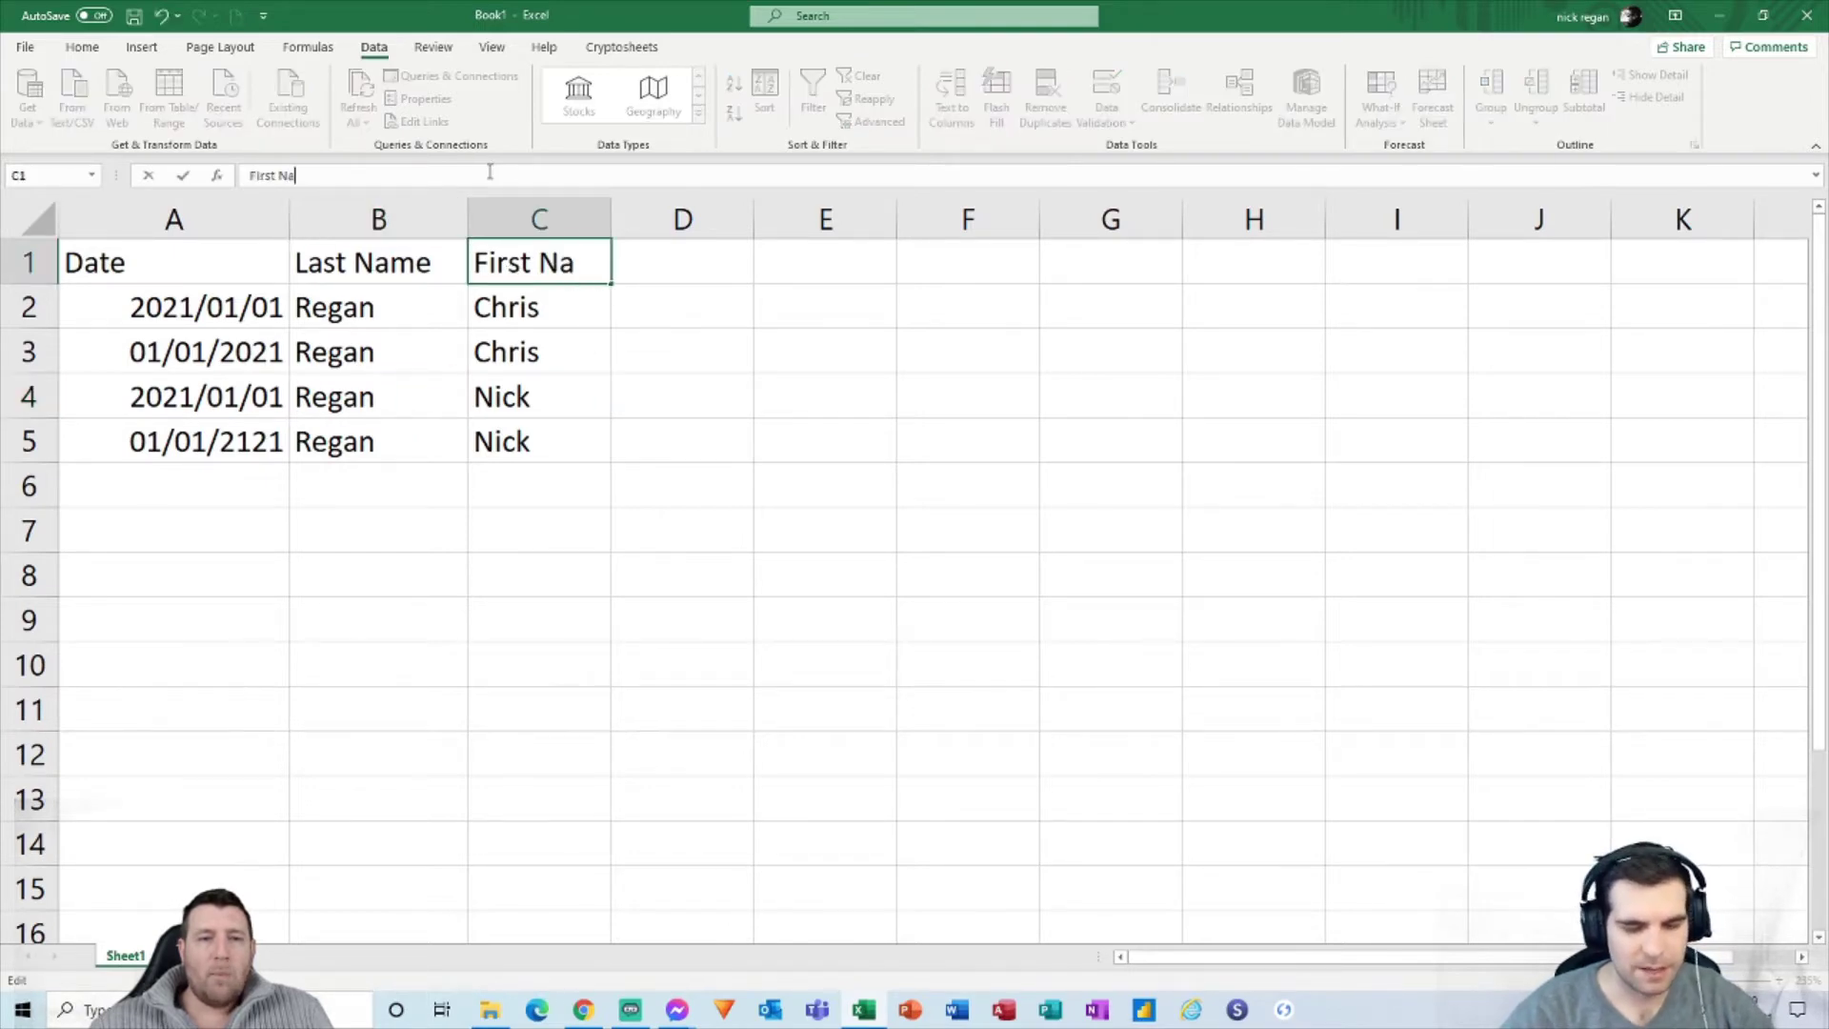
pyautogui.press('Return')
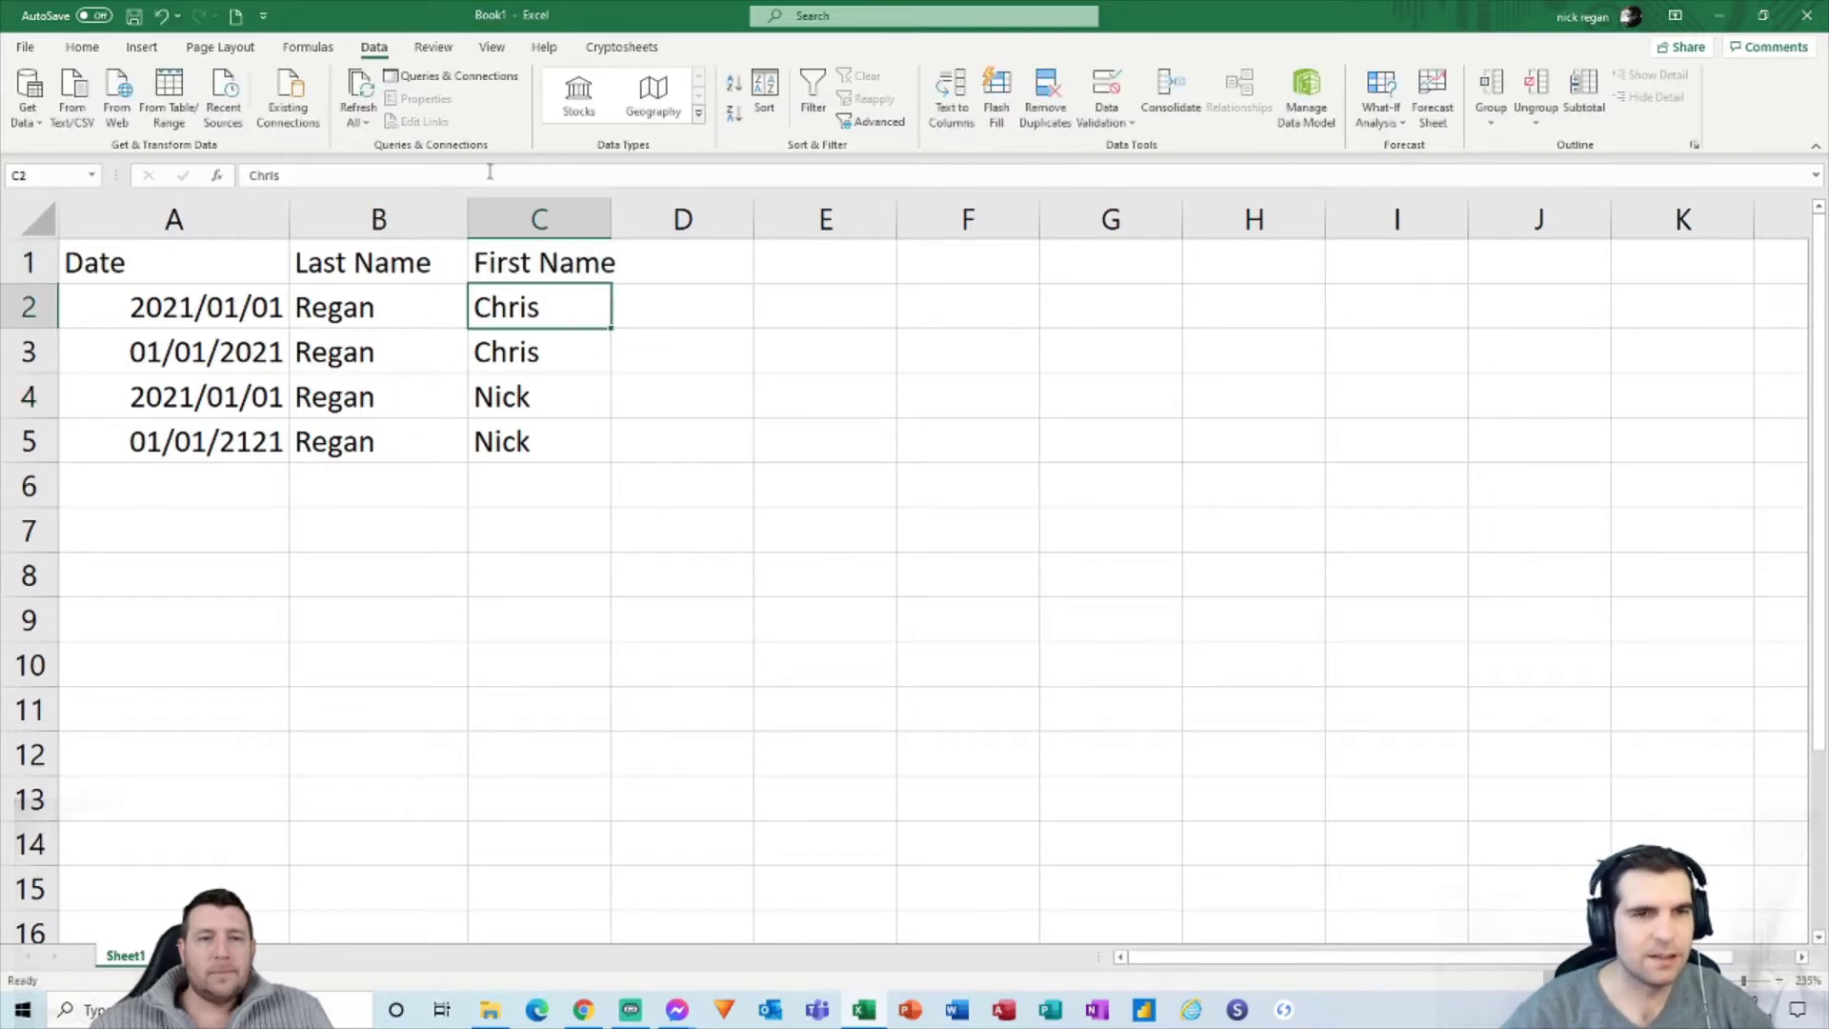
pyautogui.doubleClick(611, 218)
pyautogui.click(694, 324)
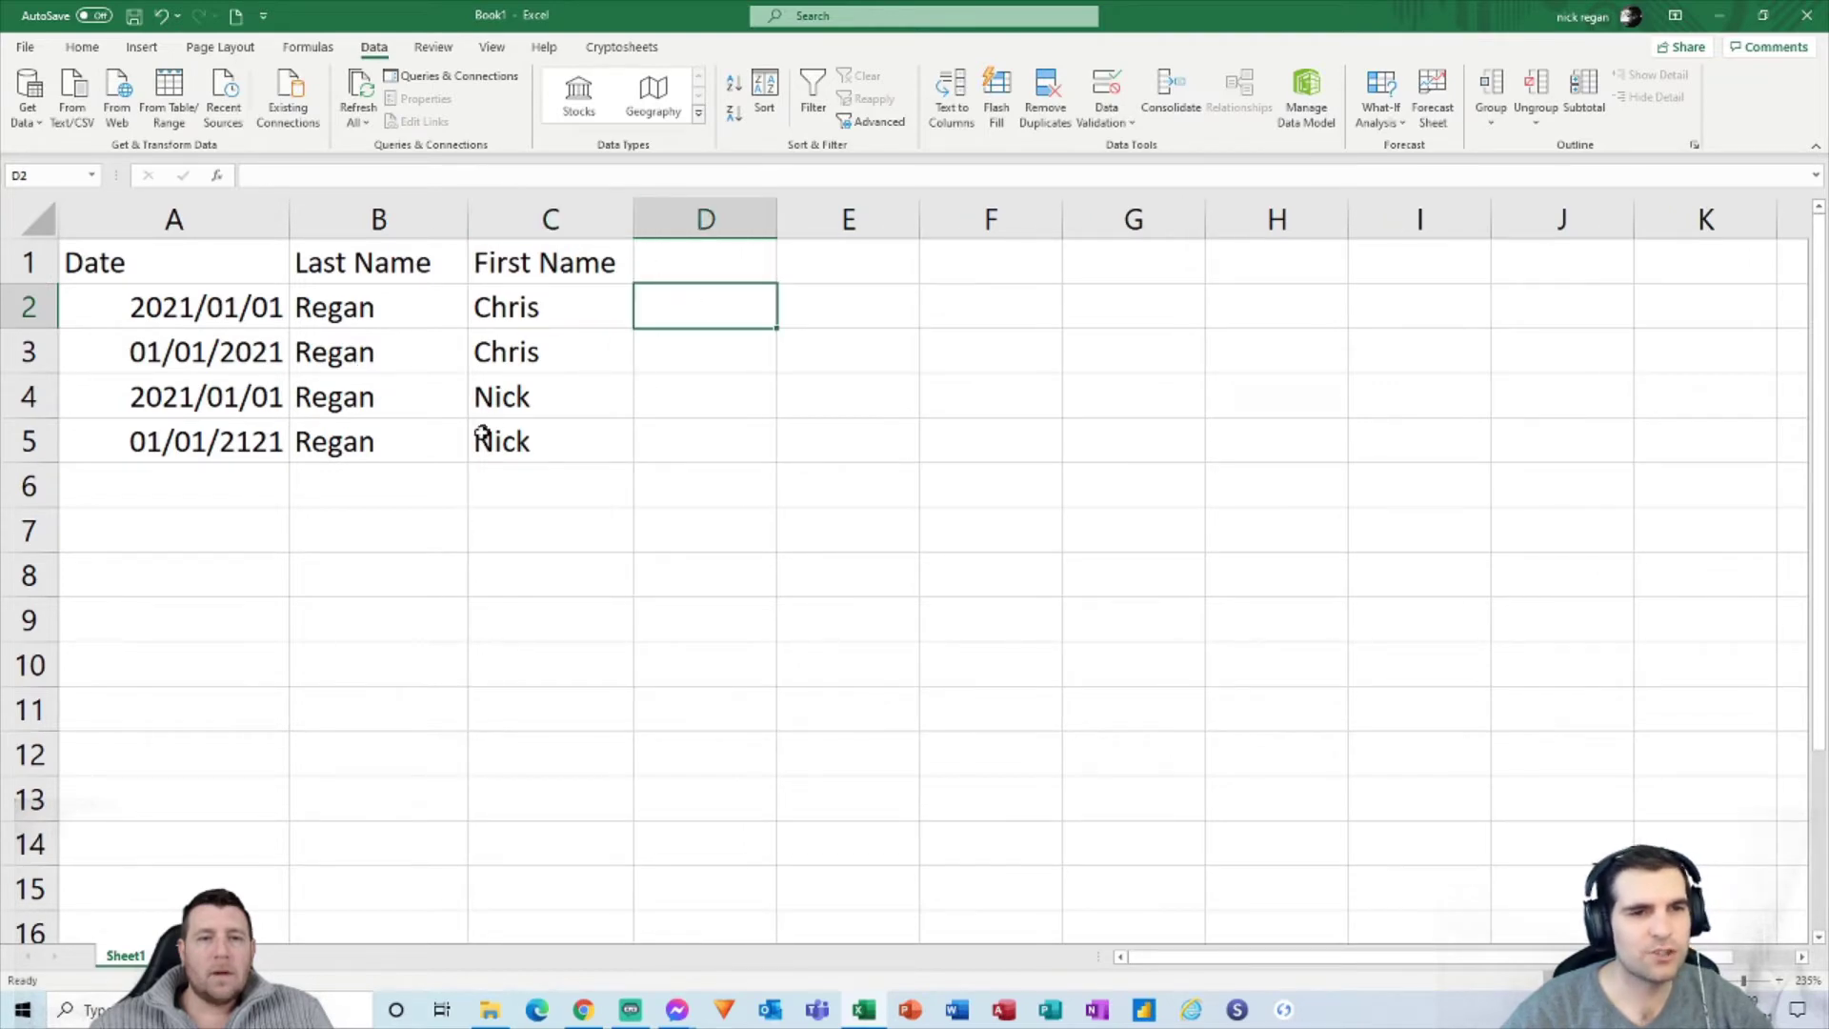
# Step: Enter "Full Name" as the header in D1
pyautogui.click(726, 258)
pyautogui.write('F')
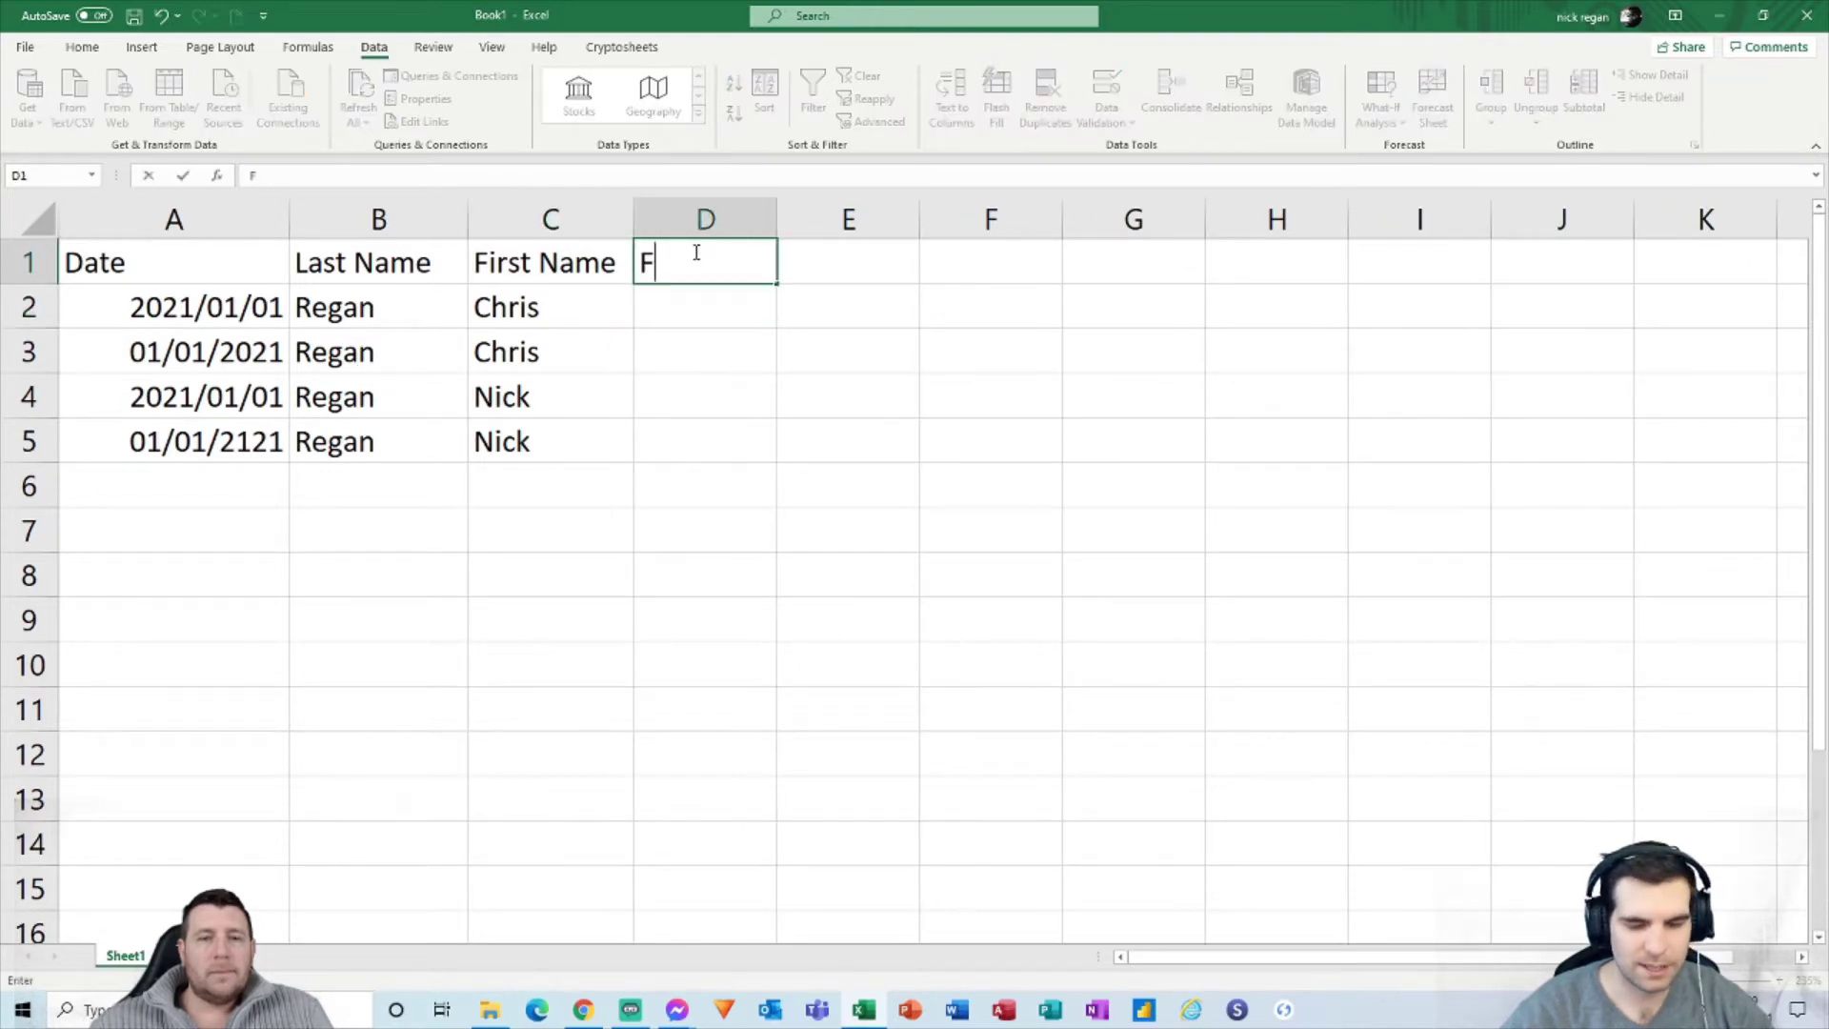
pyautogui.write('ull Name')
pyautogui.press('Return')
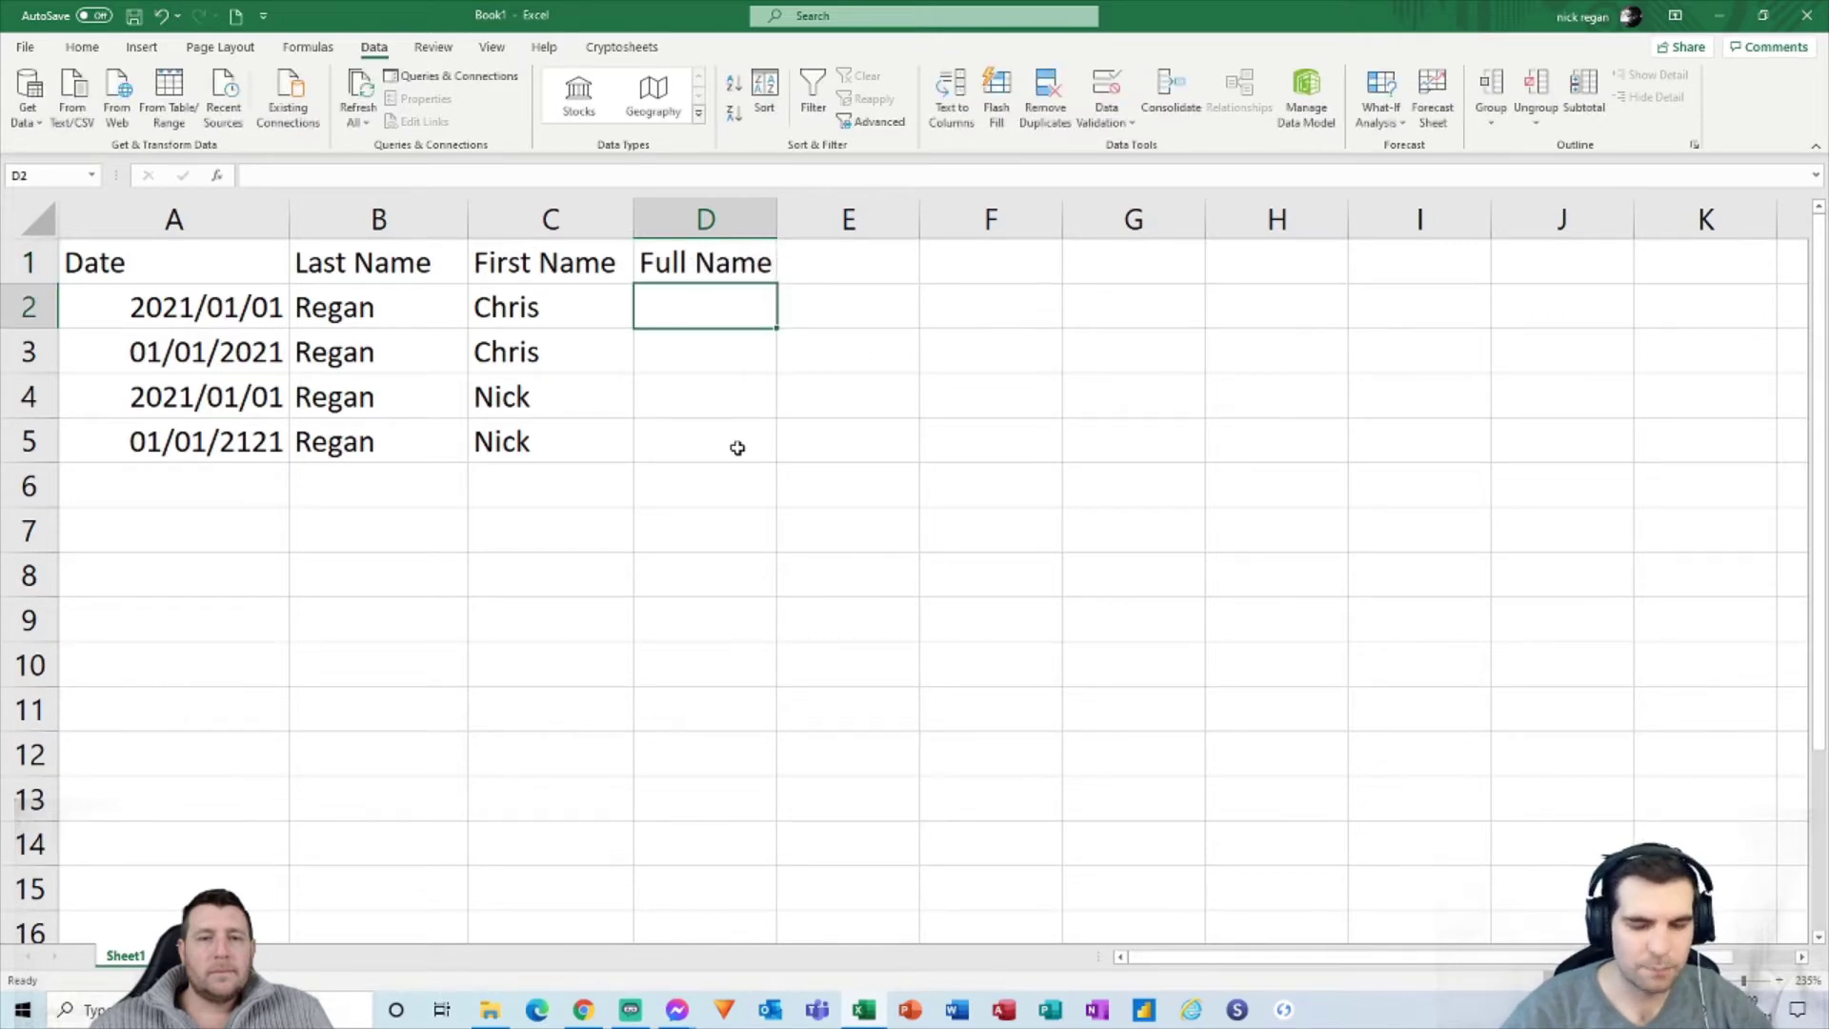
# Step: Enter the formula =CONCAT(C2," ",B2) in D2 to join the first and last names with a space
pyautogui.write('=')
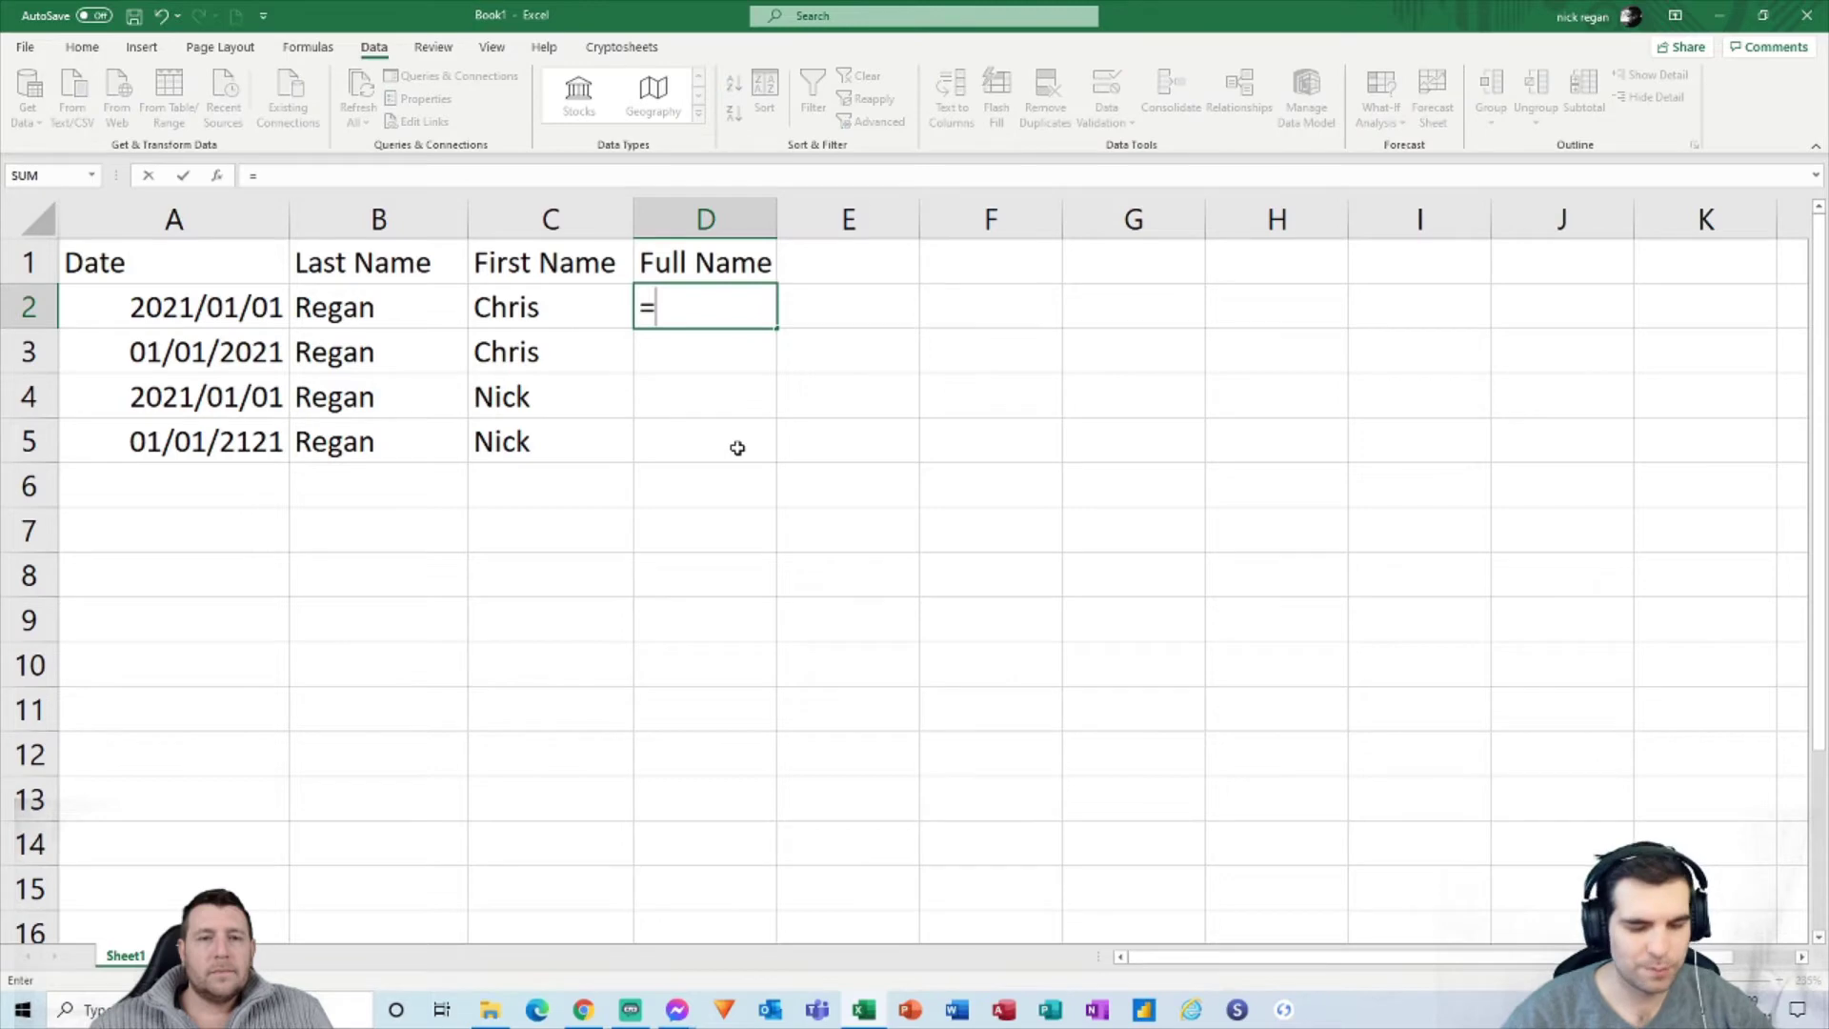
pyautogui.write('concate')
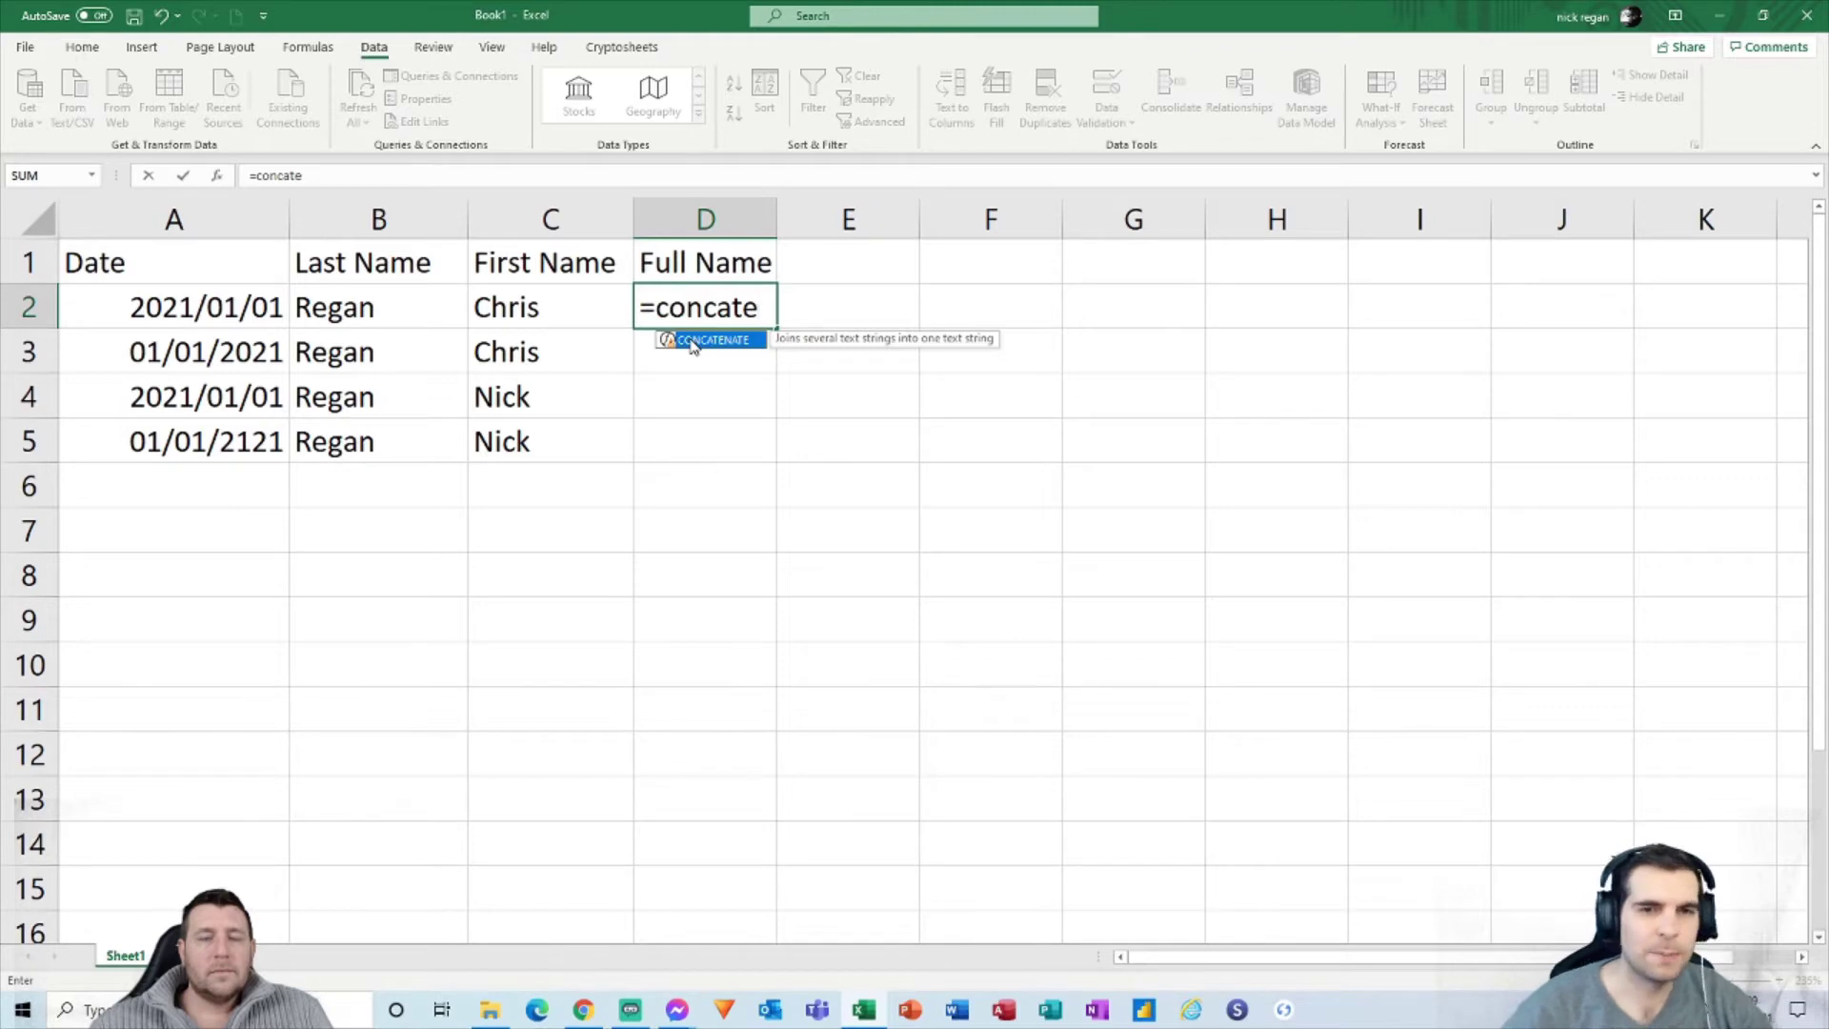
pyautogui.press('BackSpace')
pyautogui.press('BackSpace')
pyautogui.press('BackSpace')
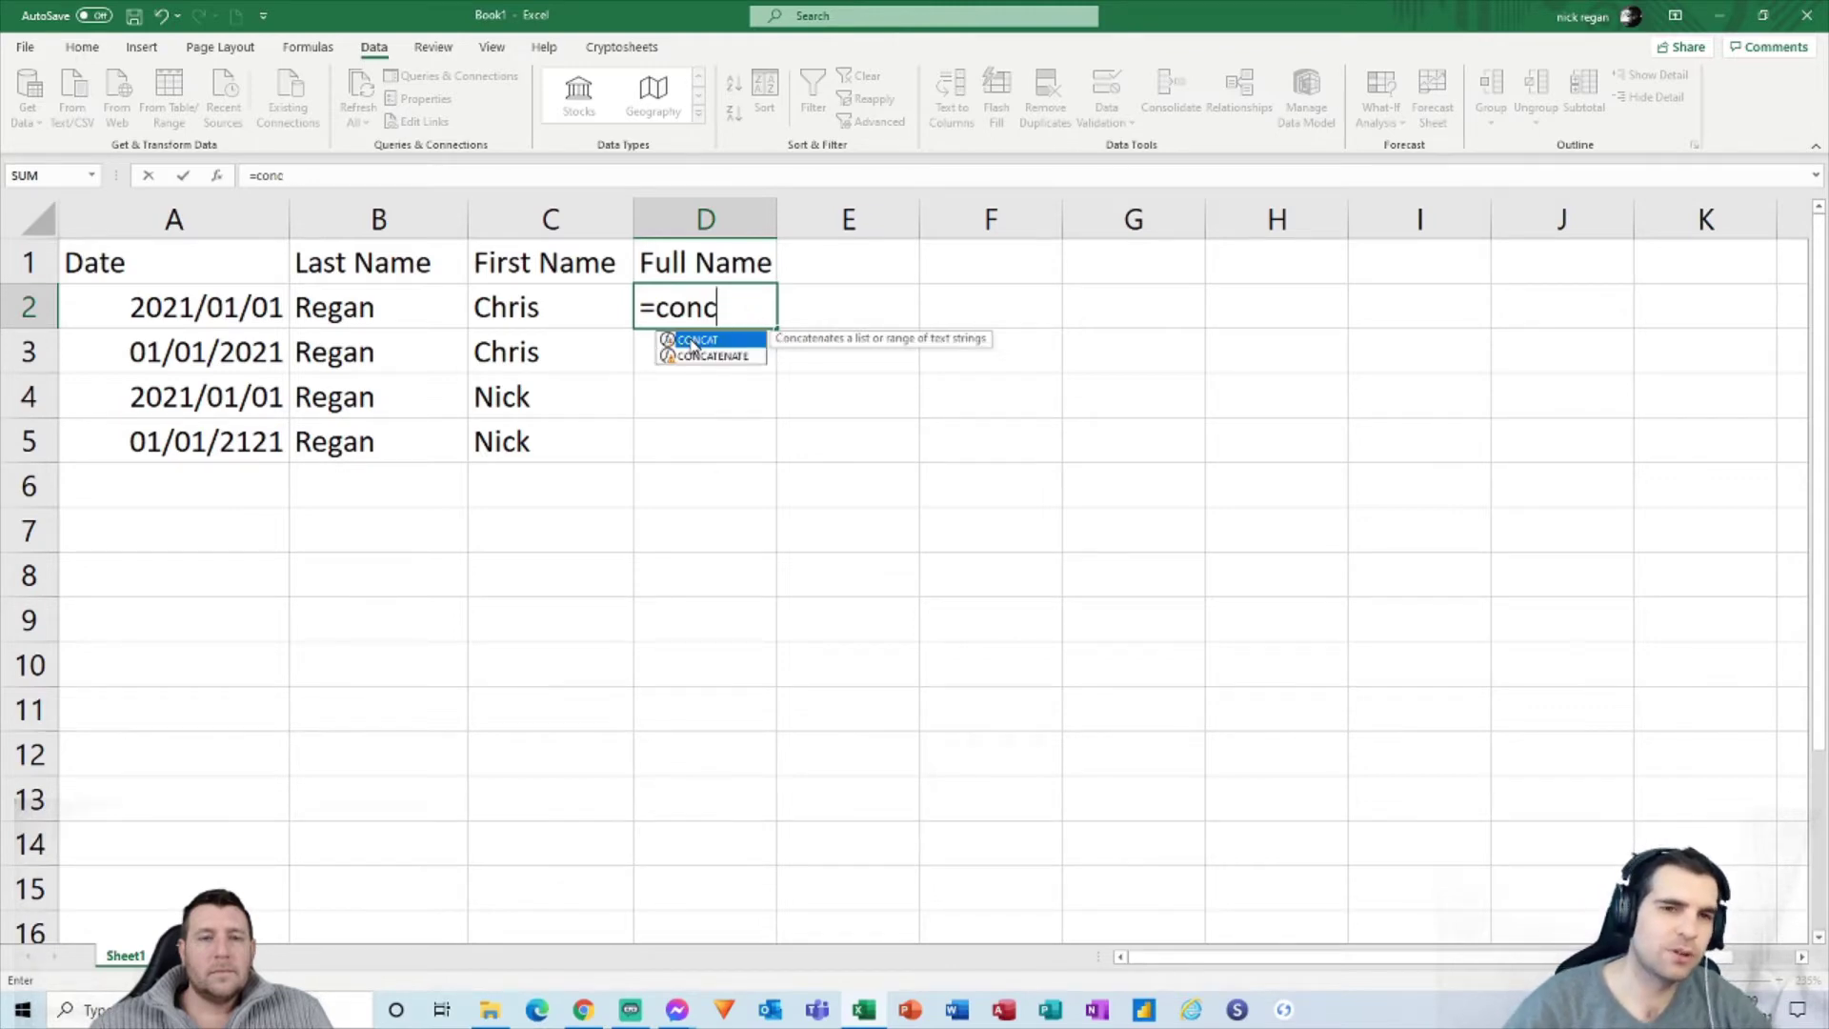
pyautogui.write('at')
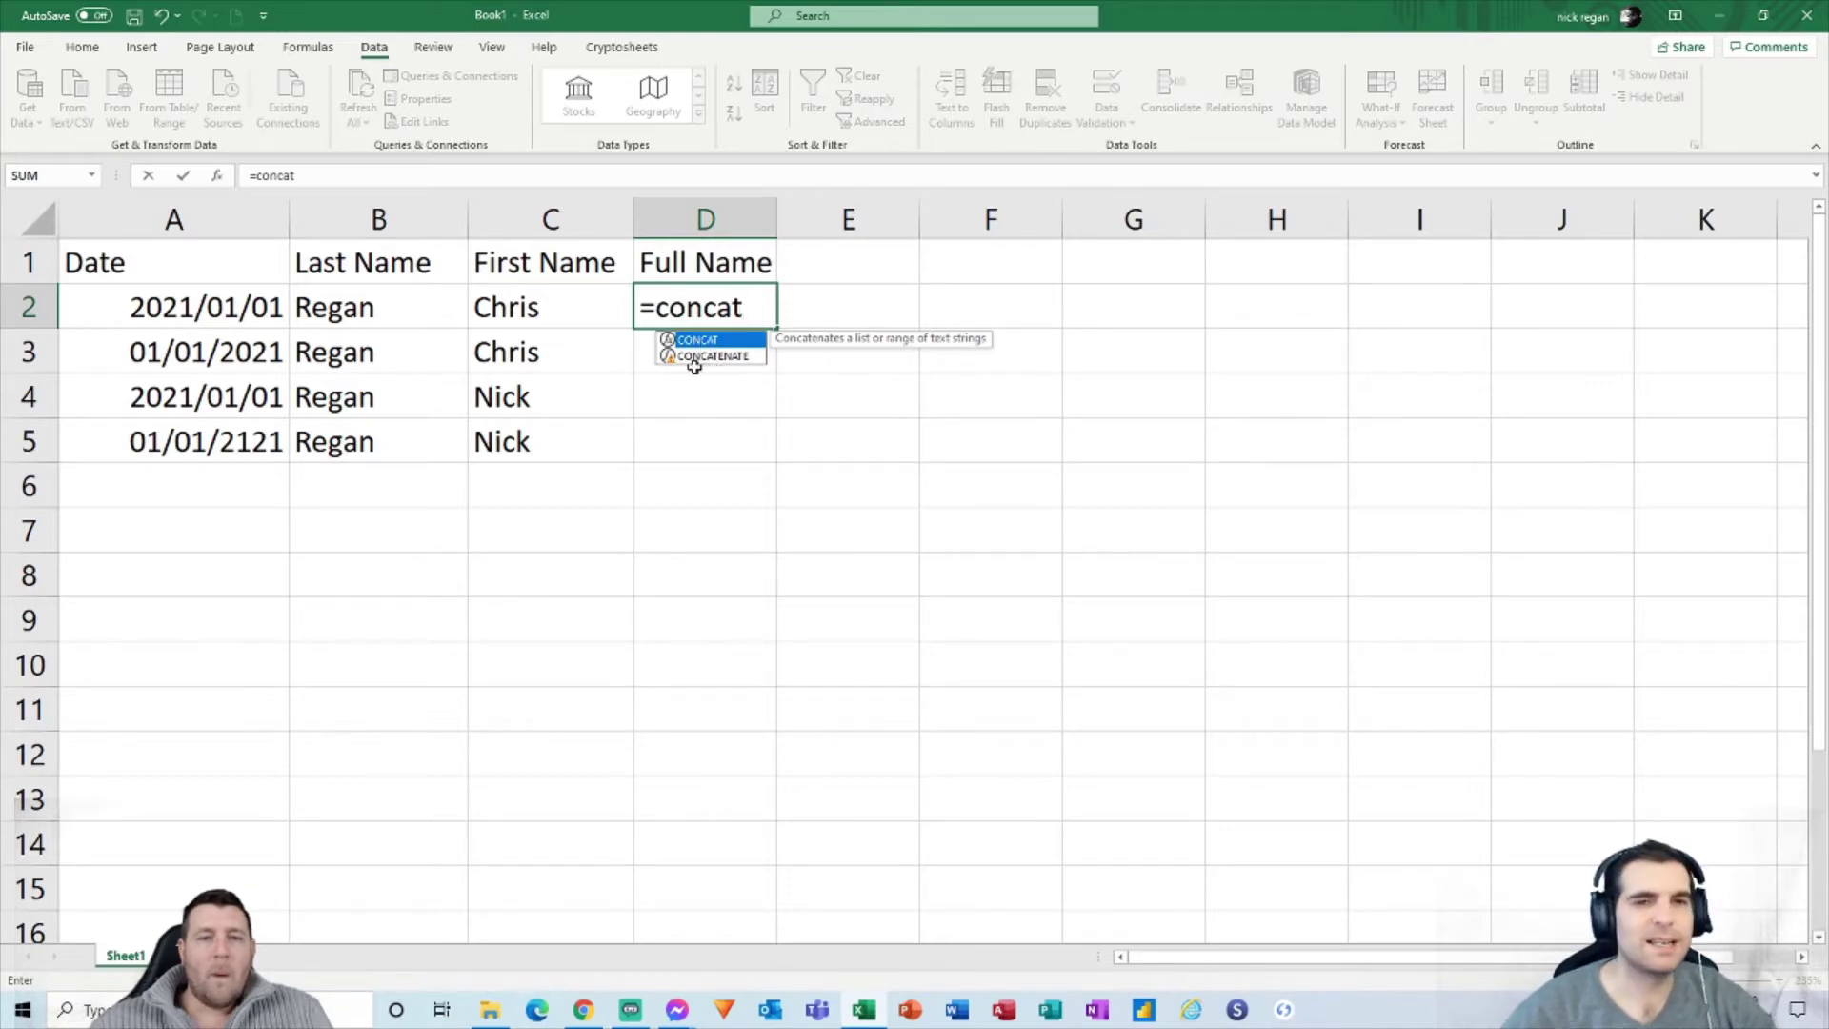
pyautogui.press('Tab')
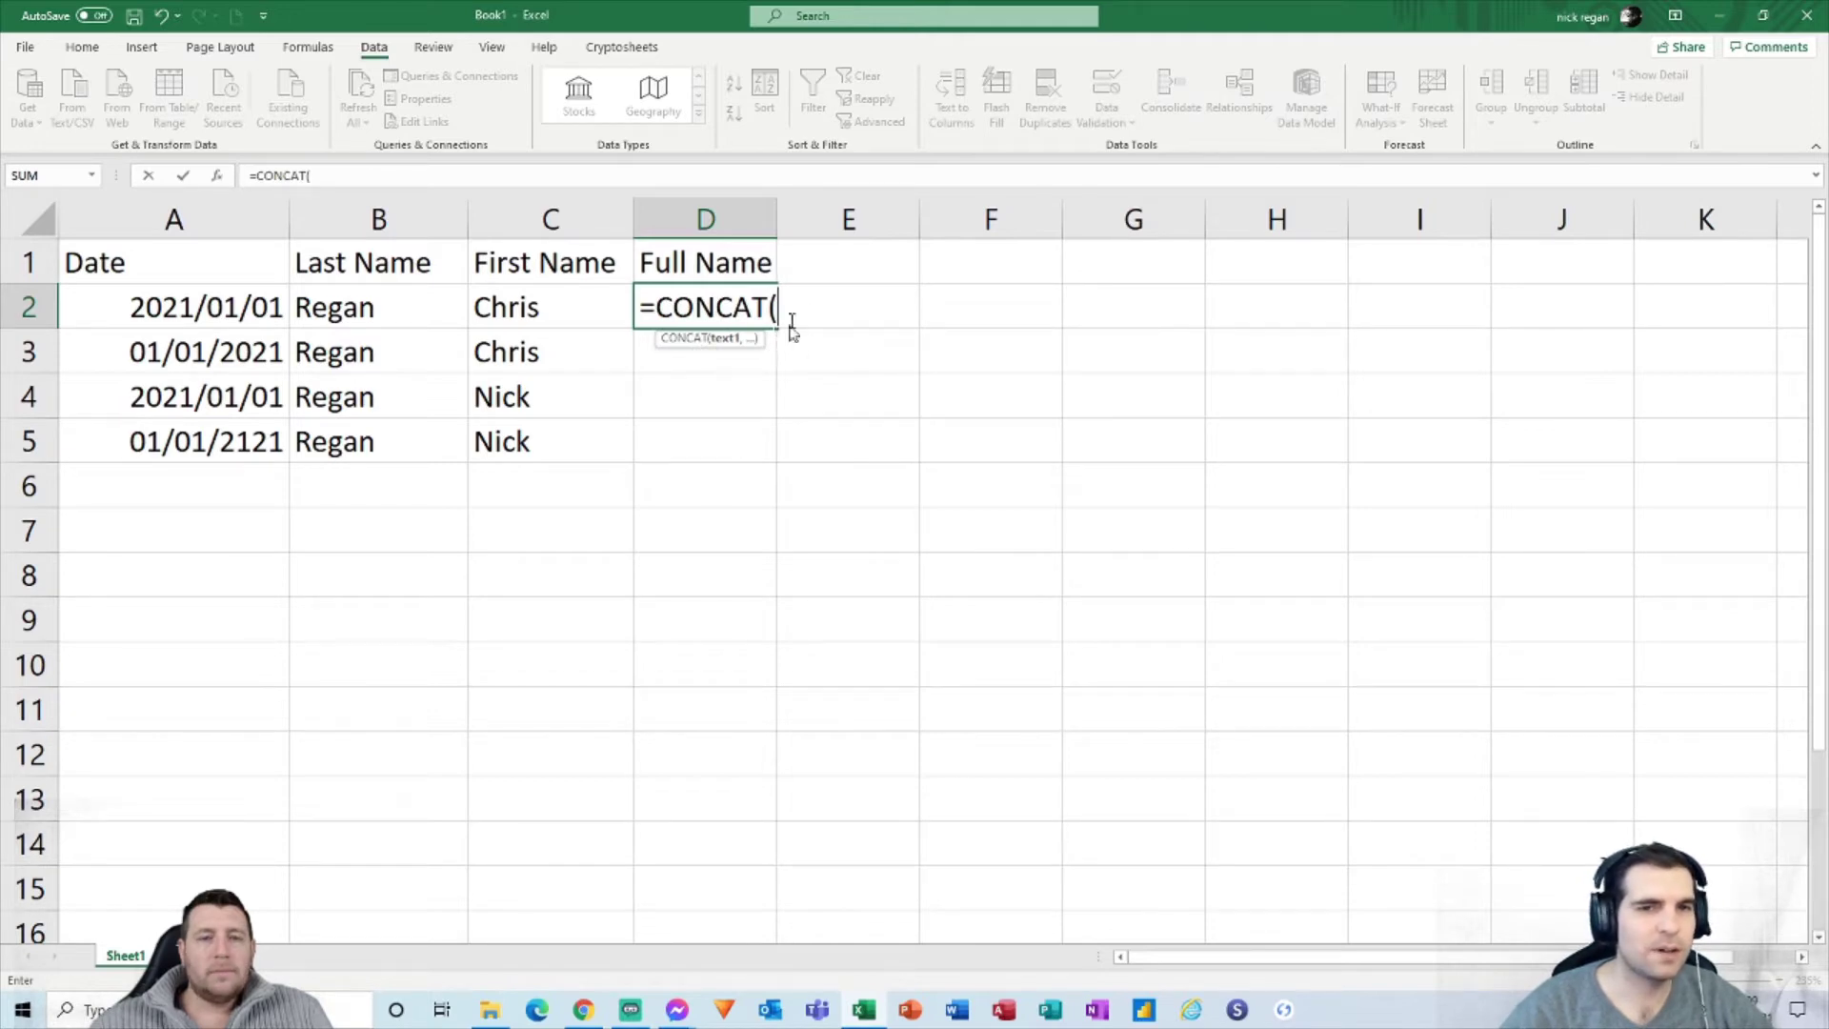
pyautogui.click(539, 307)
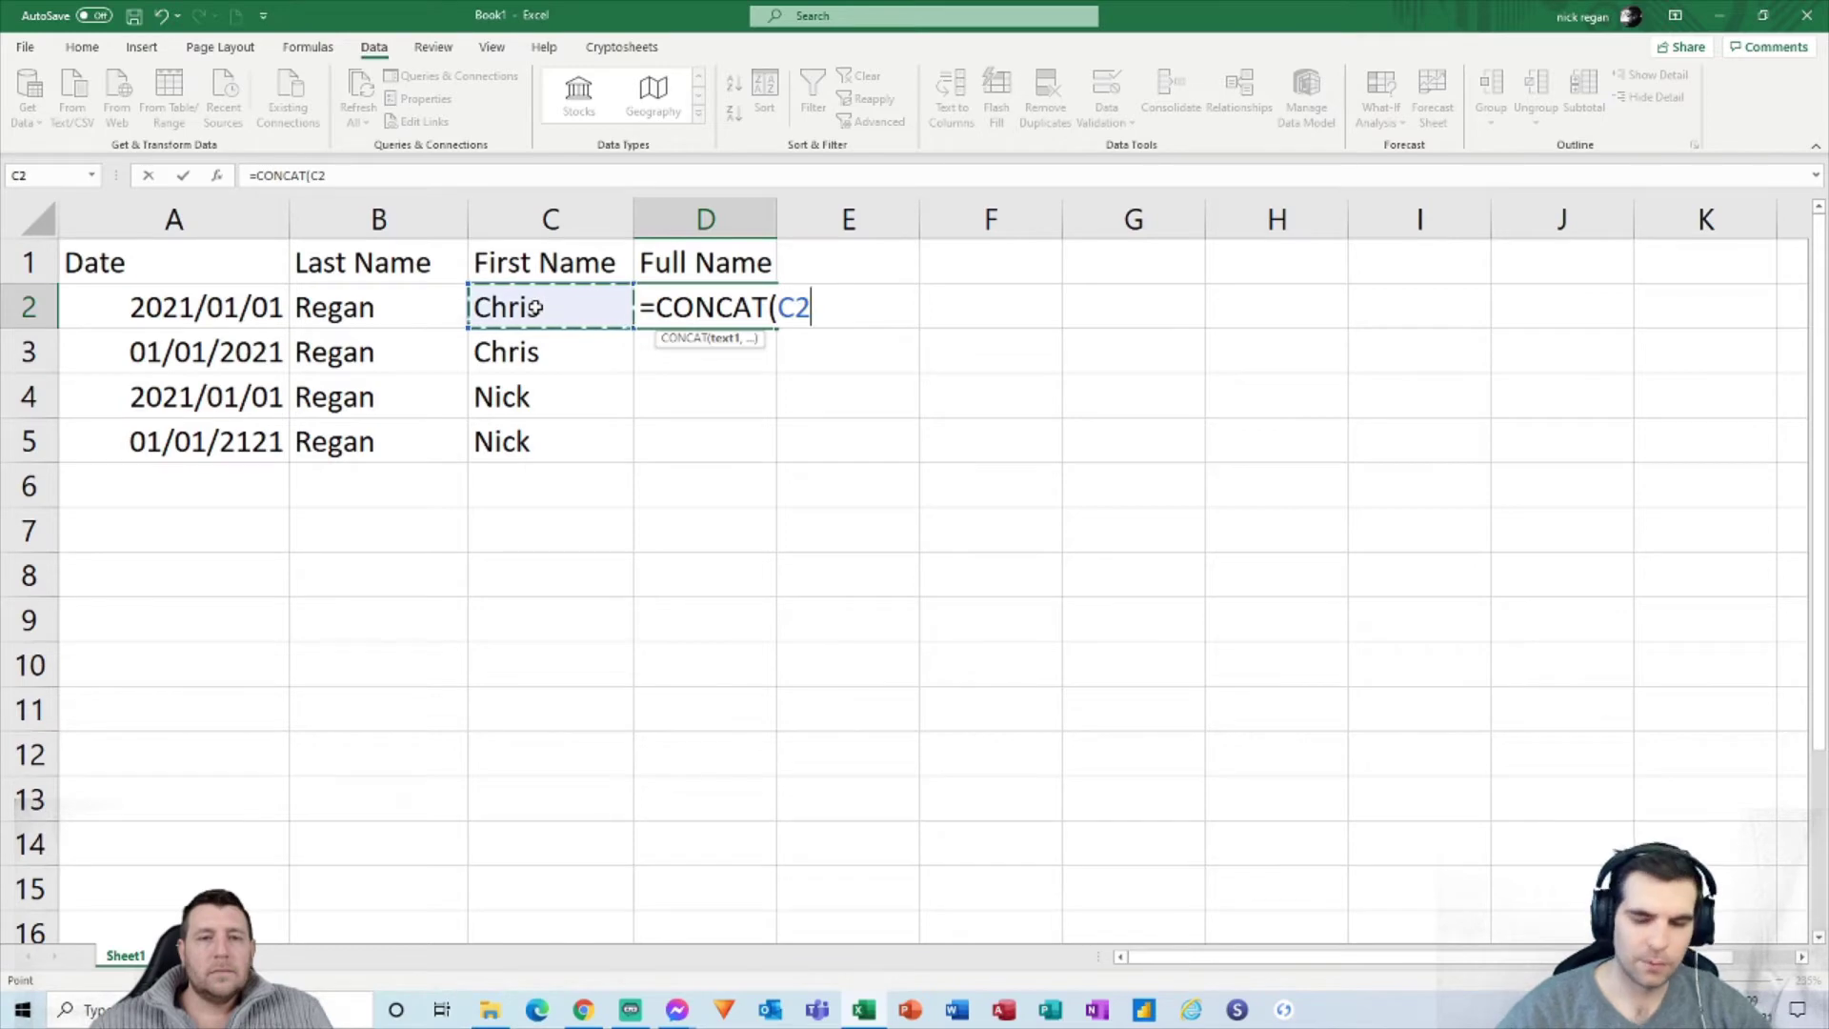
pyautogui.write(',')
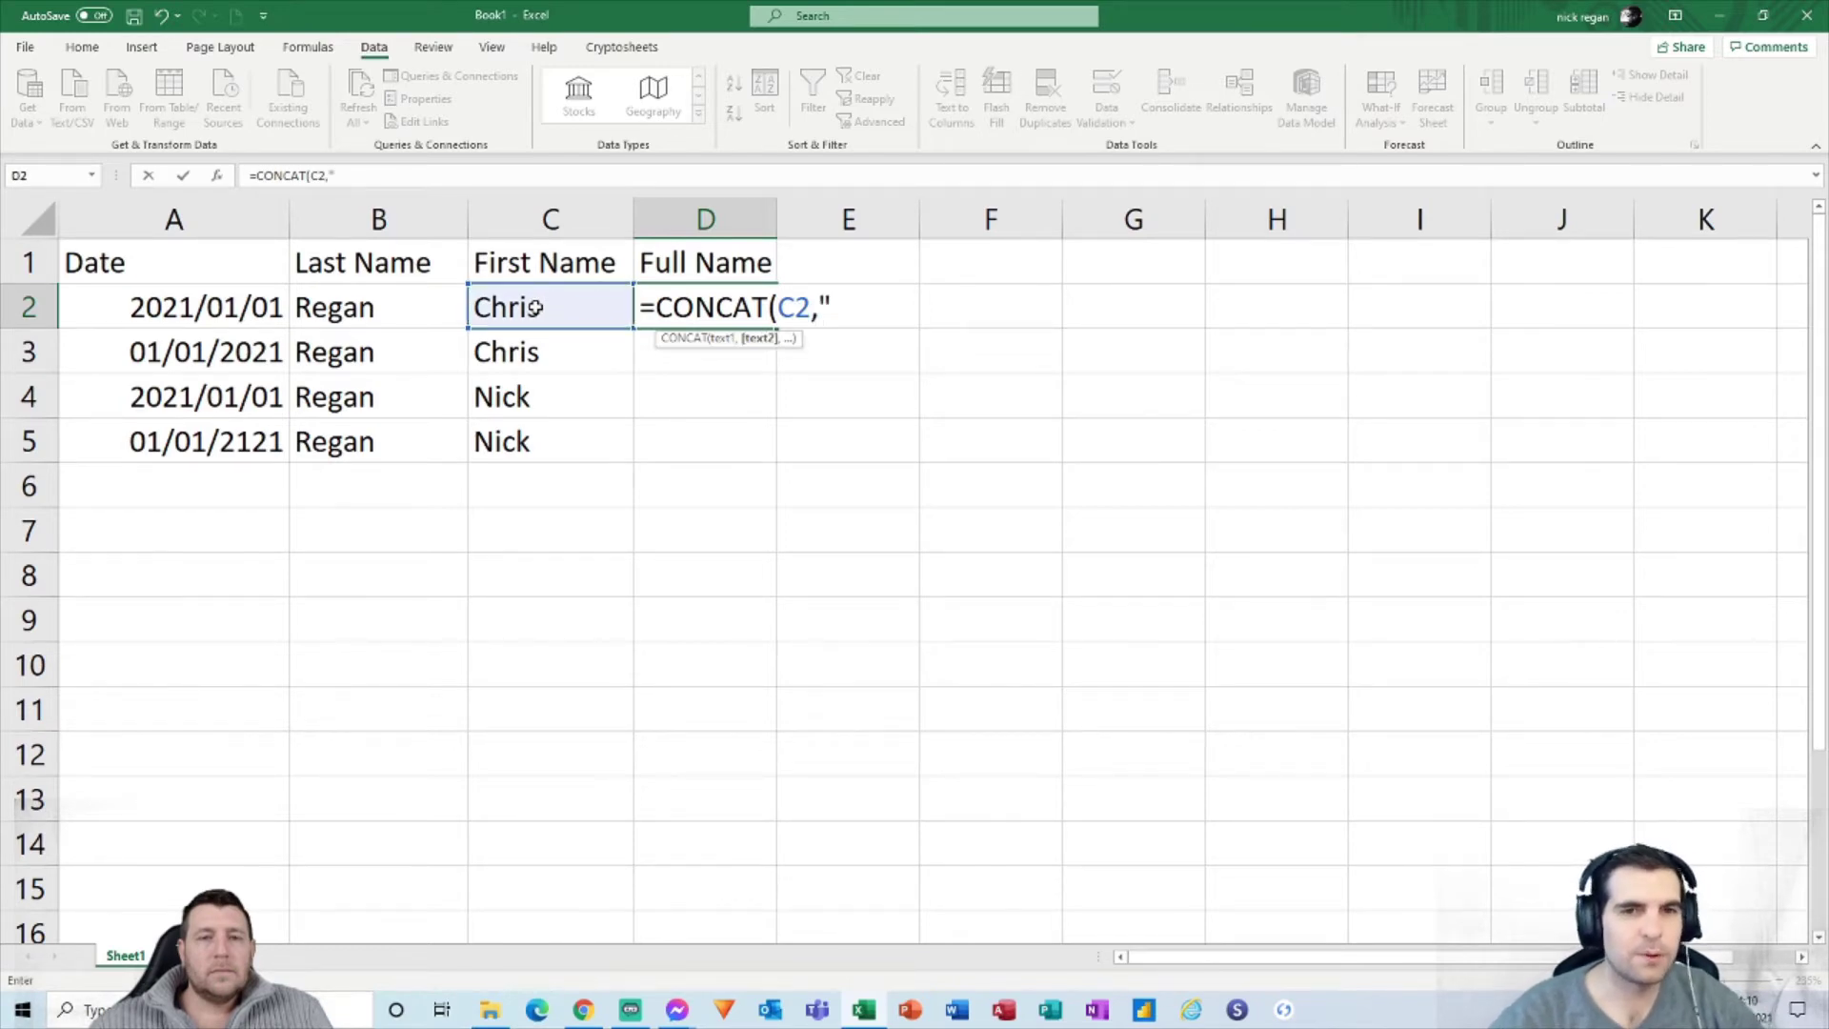
pyautogui.write('" ",')
pyautogui.click(434, 305)
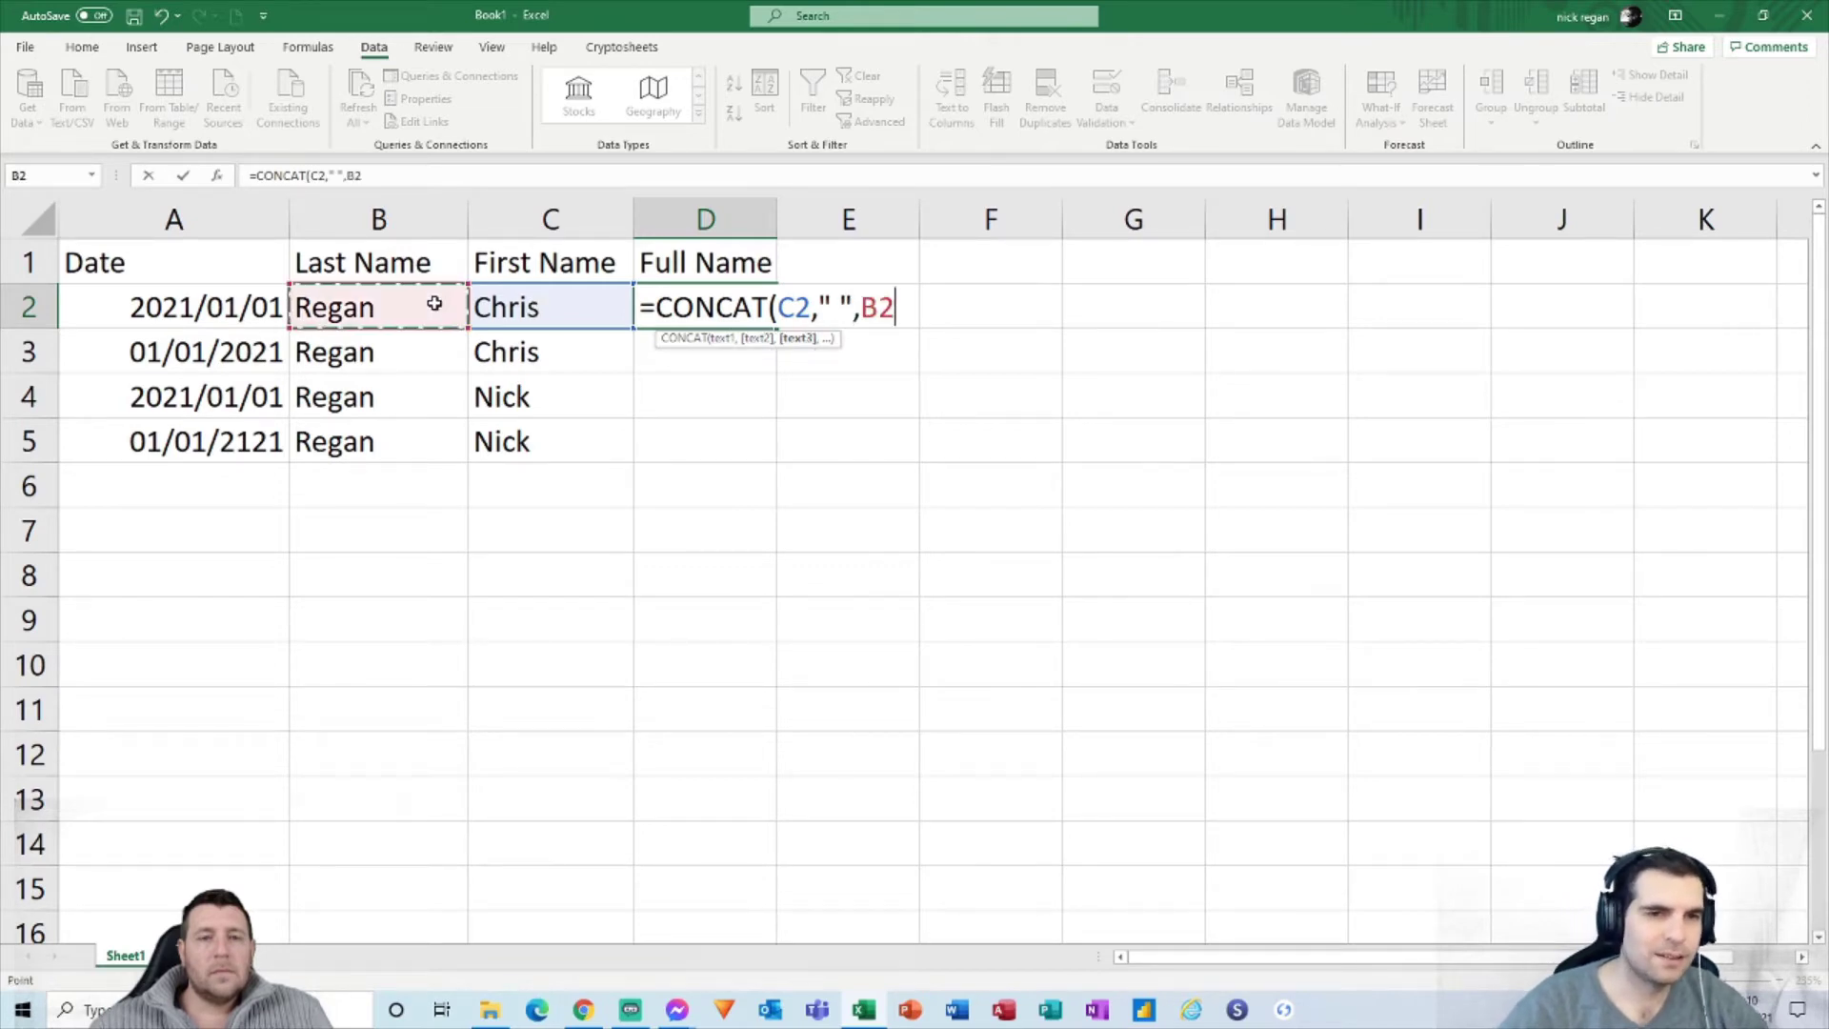
pyautogui.write(')')
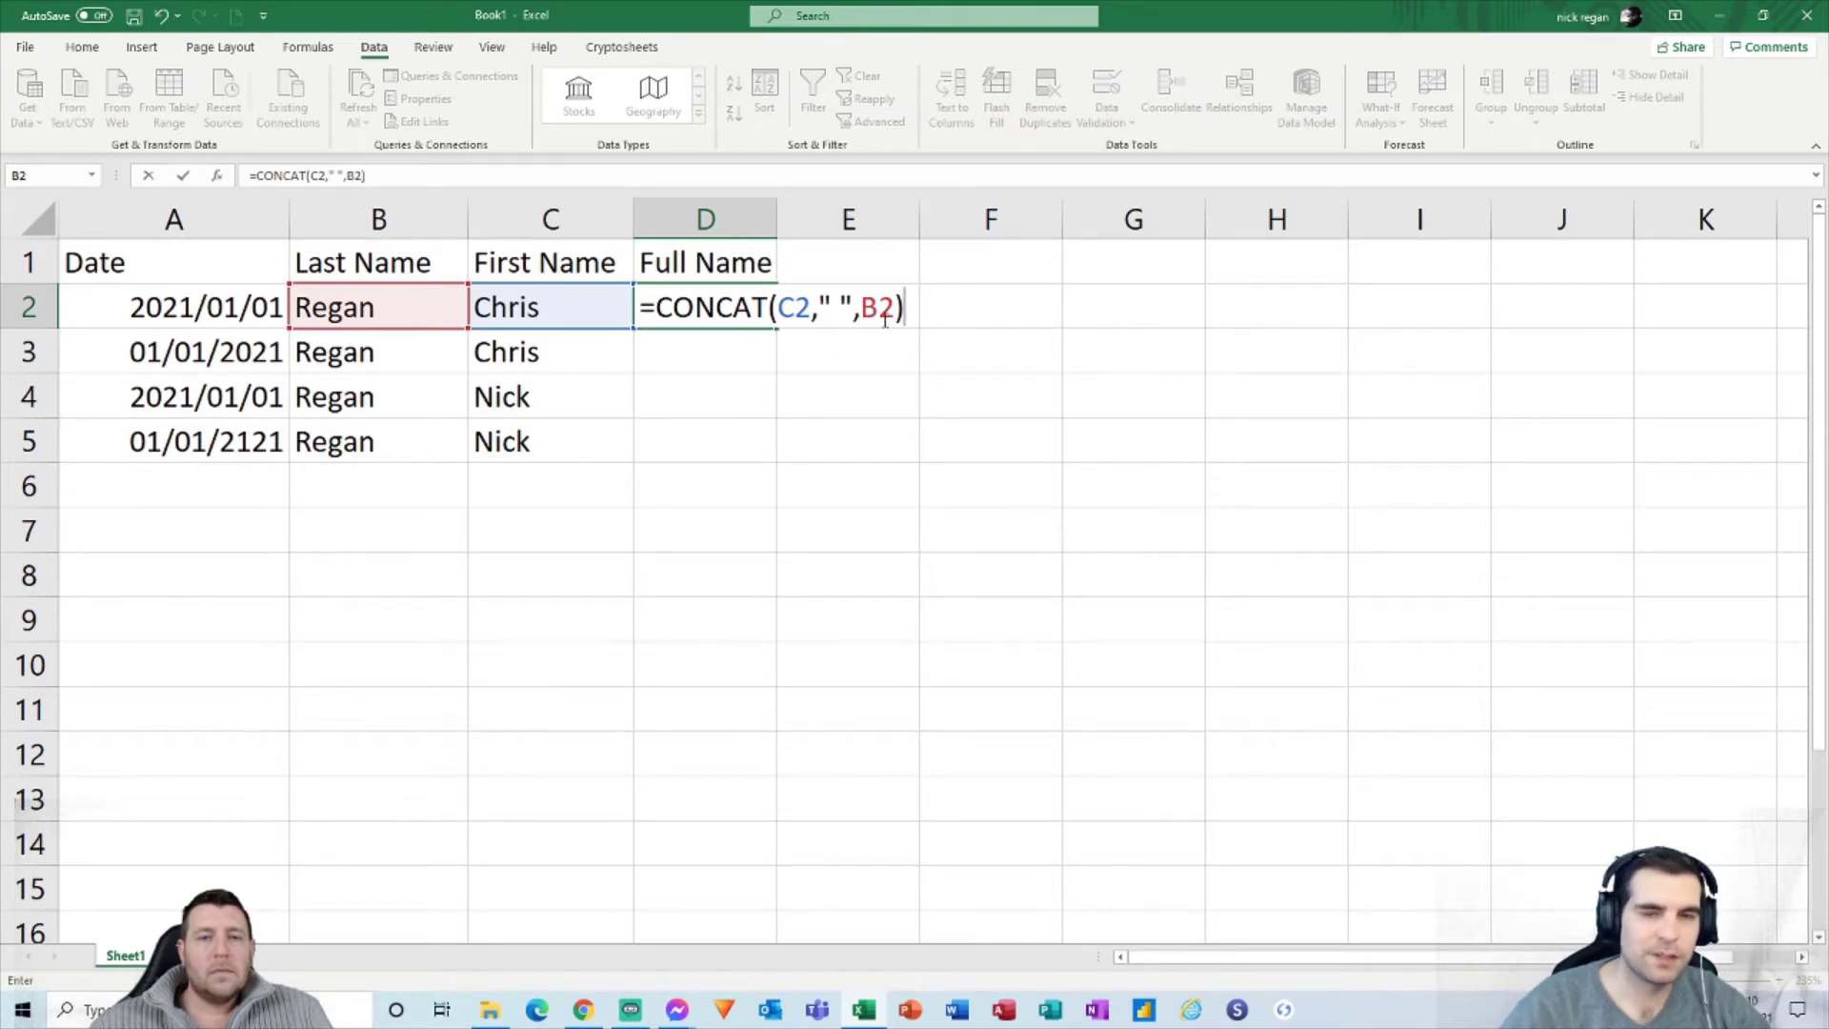
pyautogui.press('Return')
# Step: Fit column D's width to its contents and fill the CONCAT formula from D2 down to D5
pyautogui.click(734, 324)
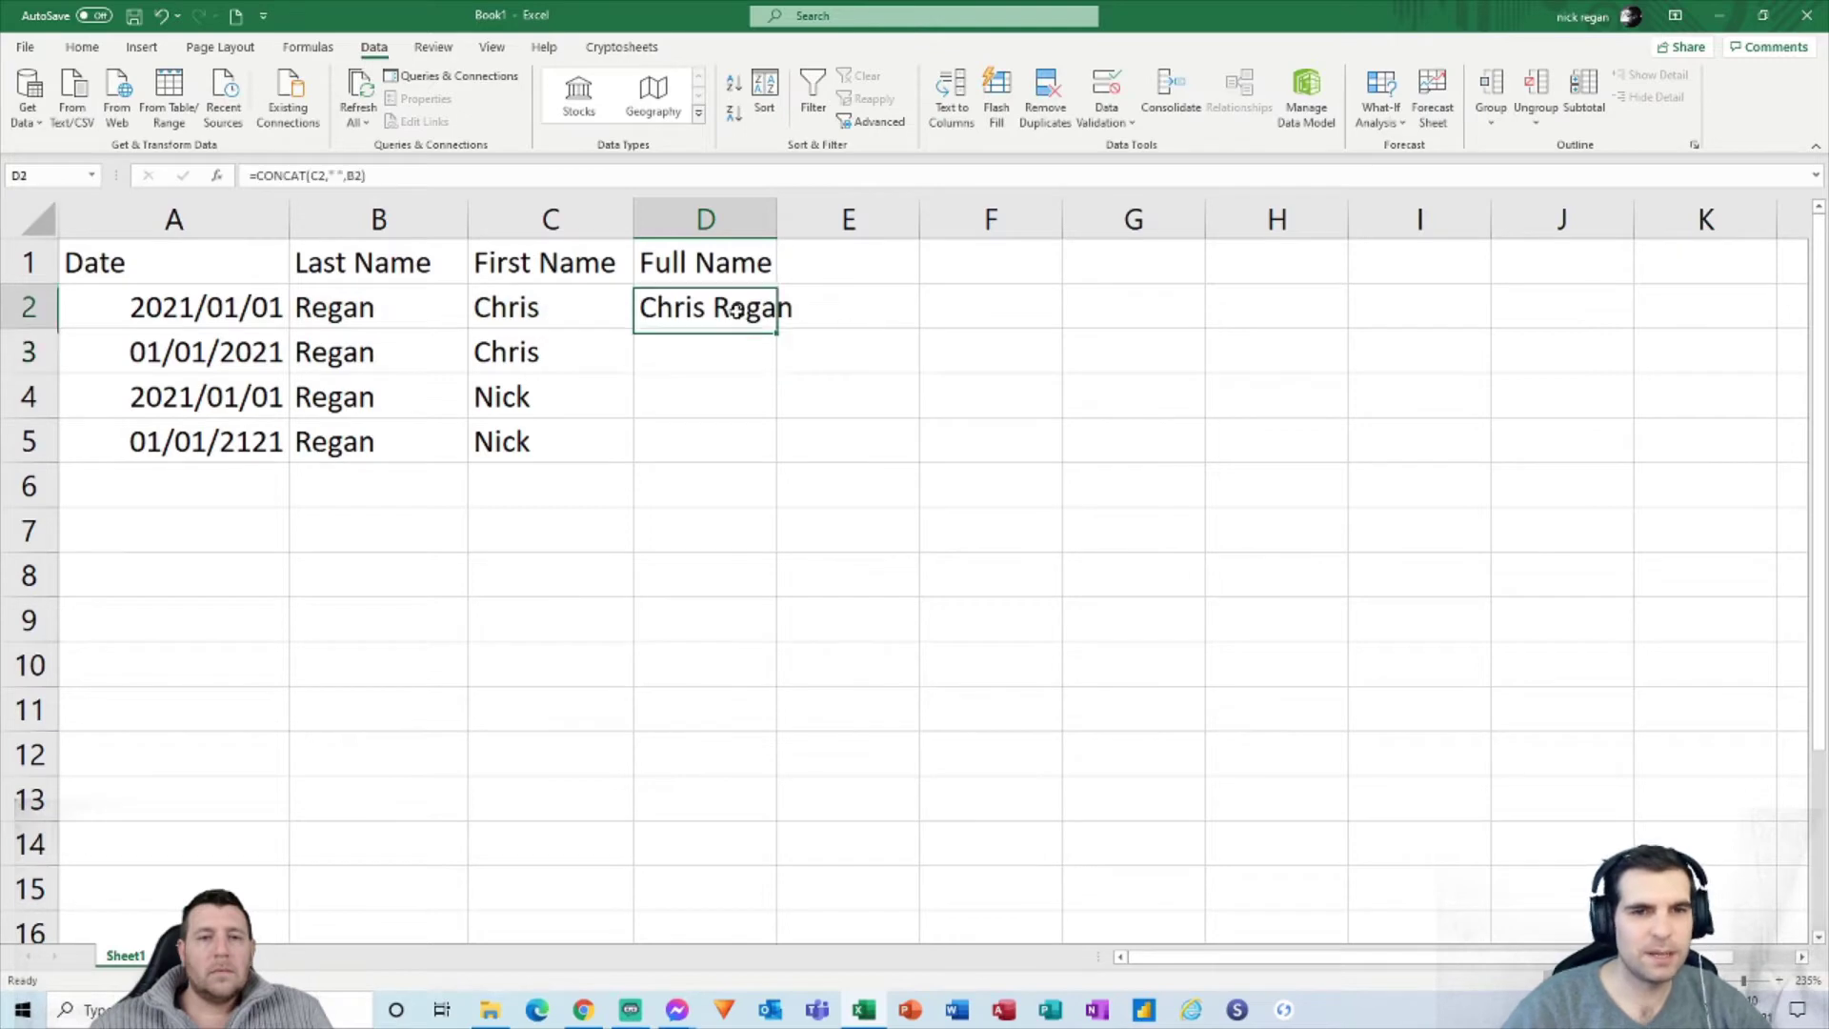
pyautogui.doubleClick(777, 220)
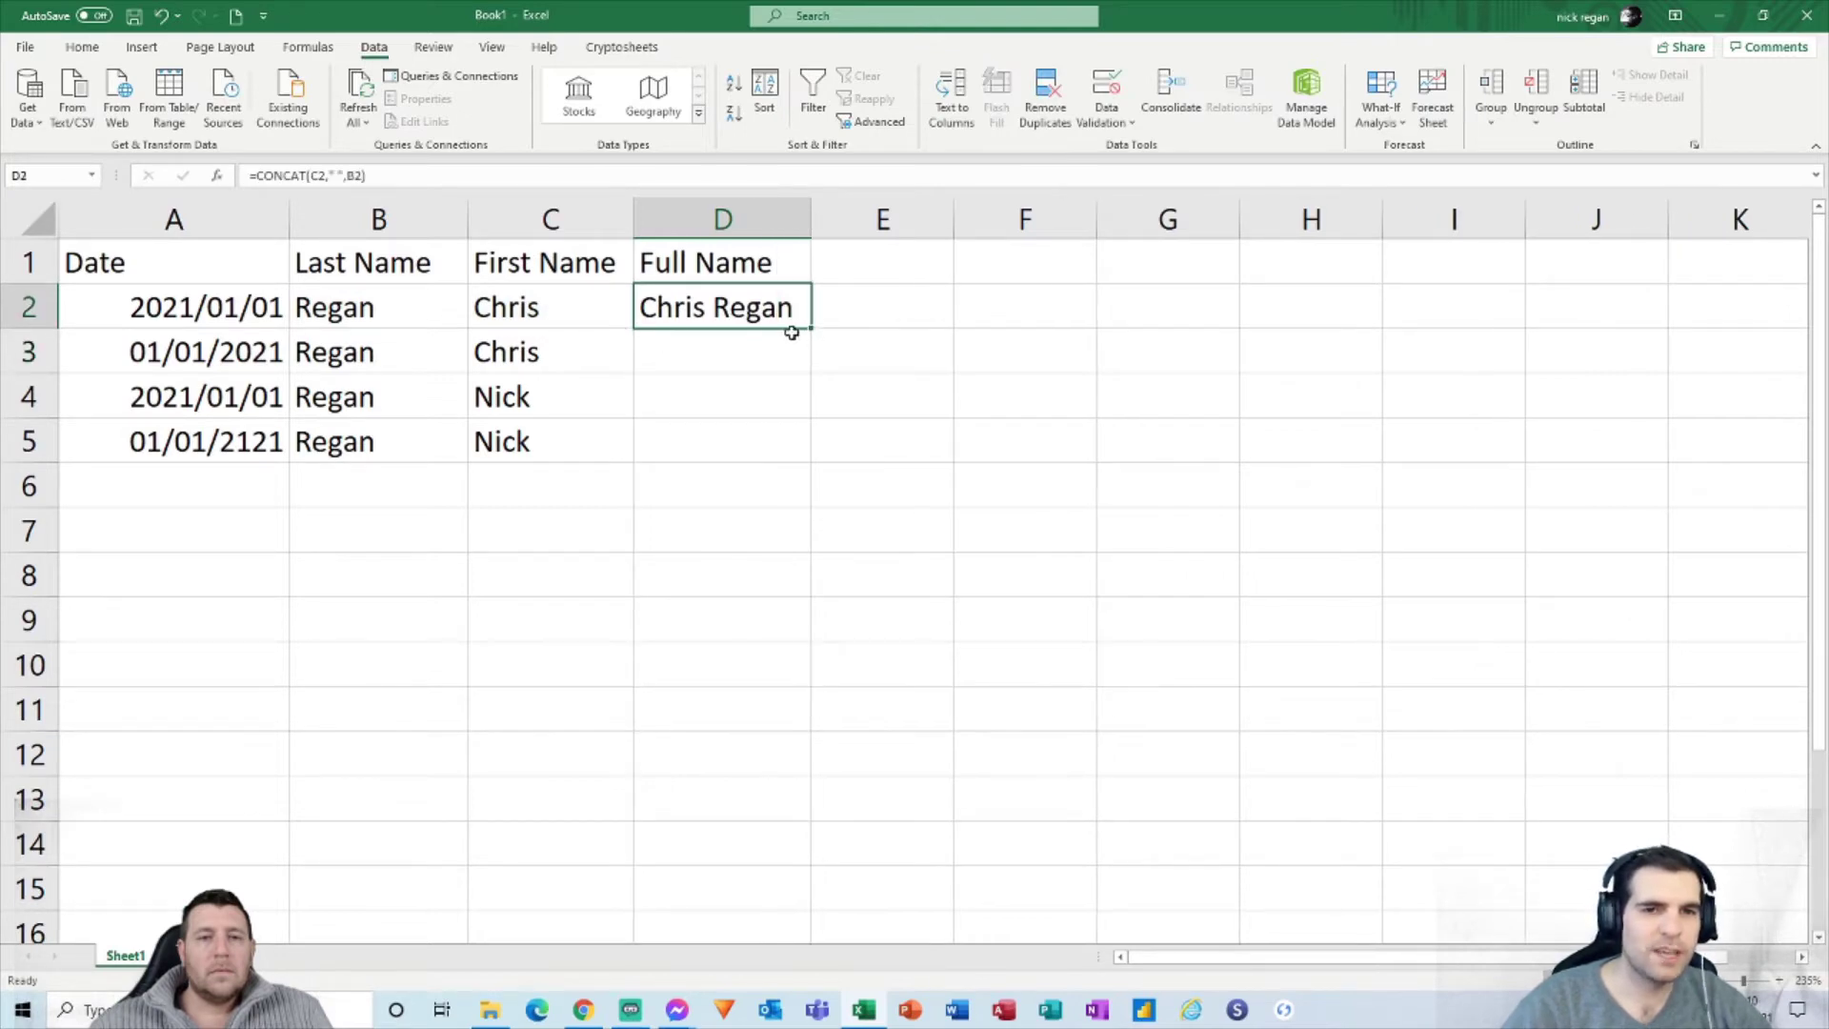
pyautogui.moveTo(815, 328); pyautogui.dragTo(804, 458)
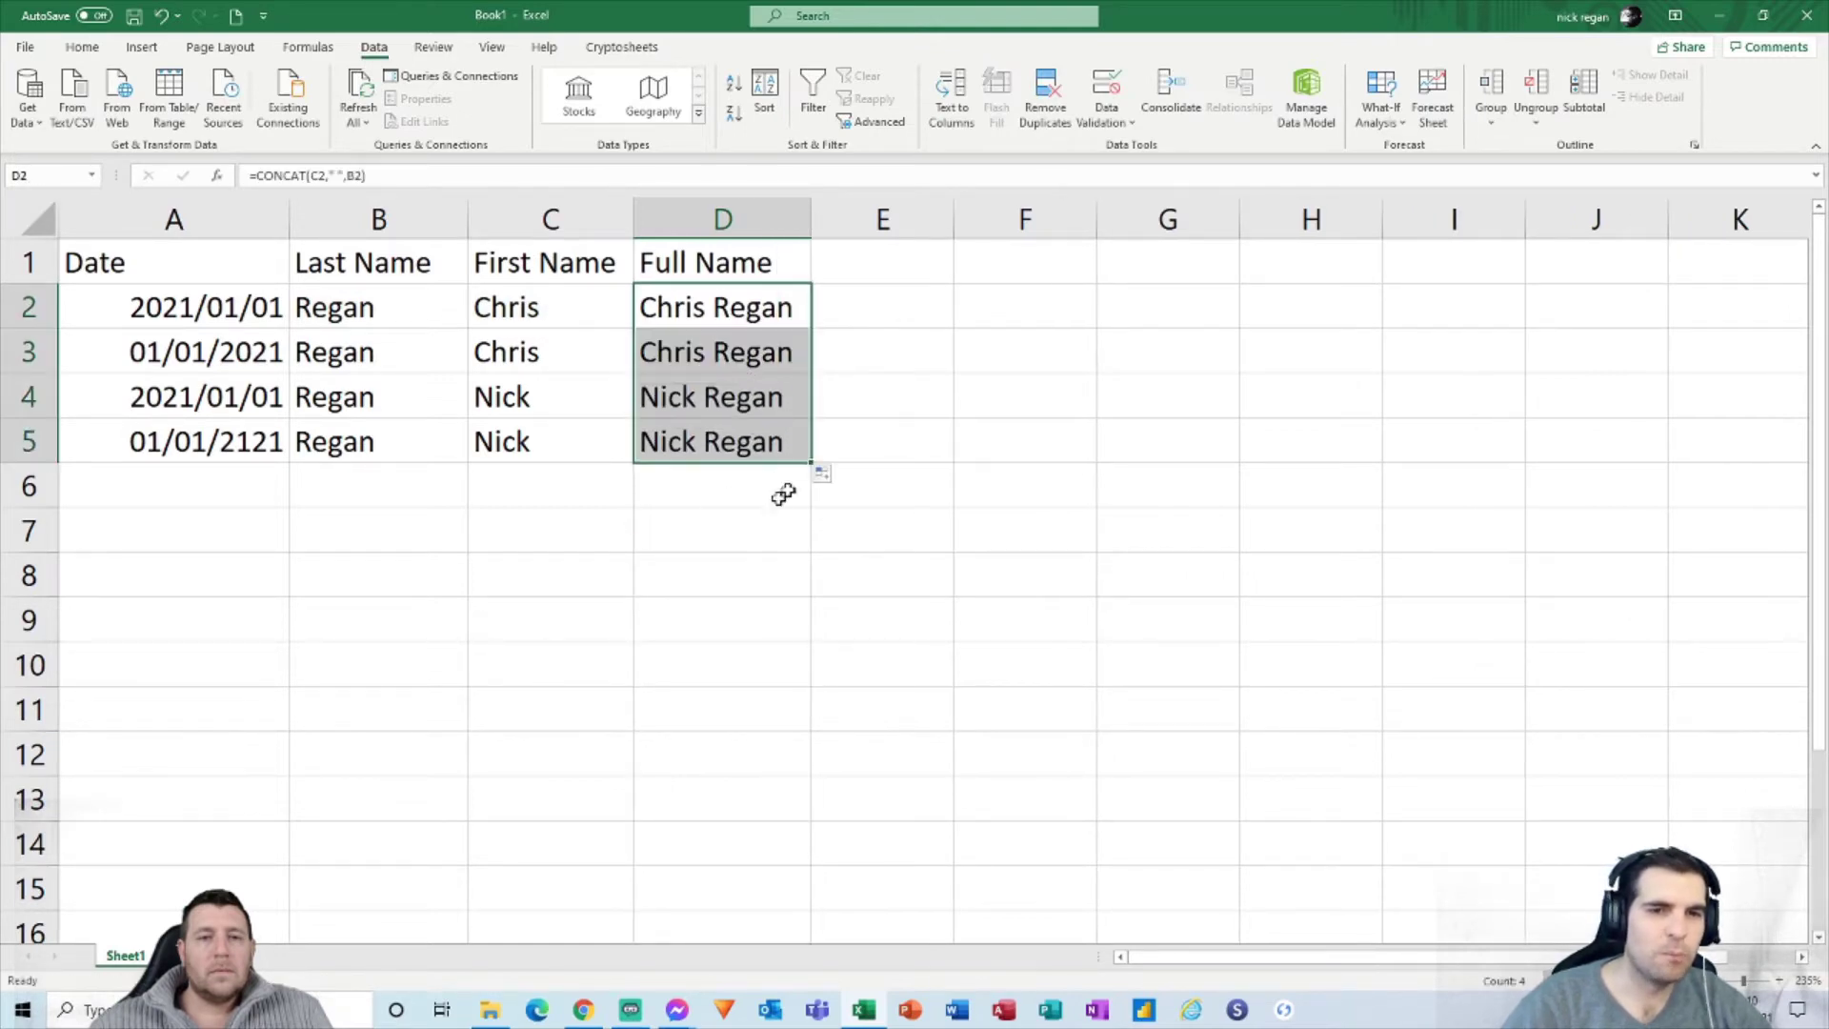
pyautogui.click(762, 526)
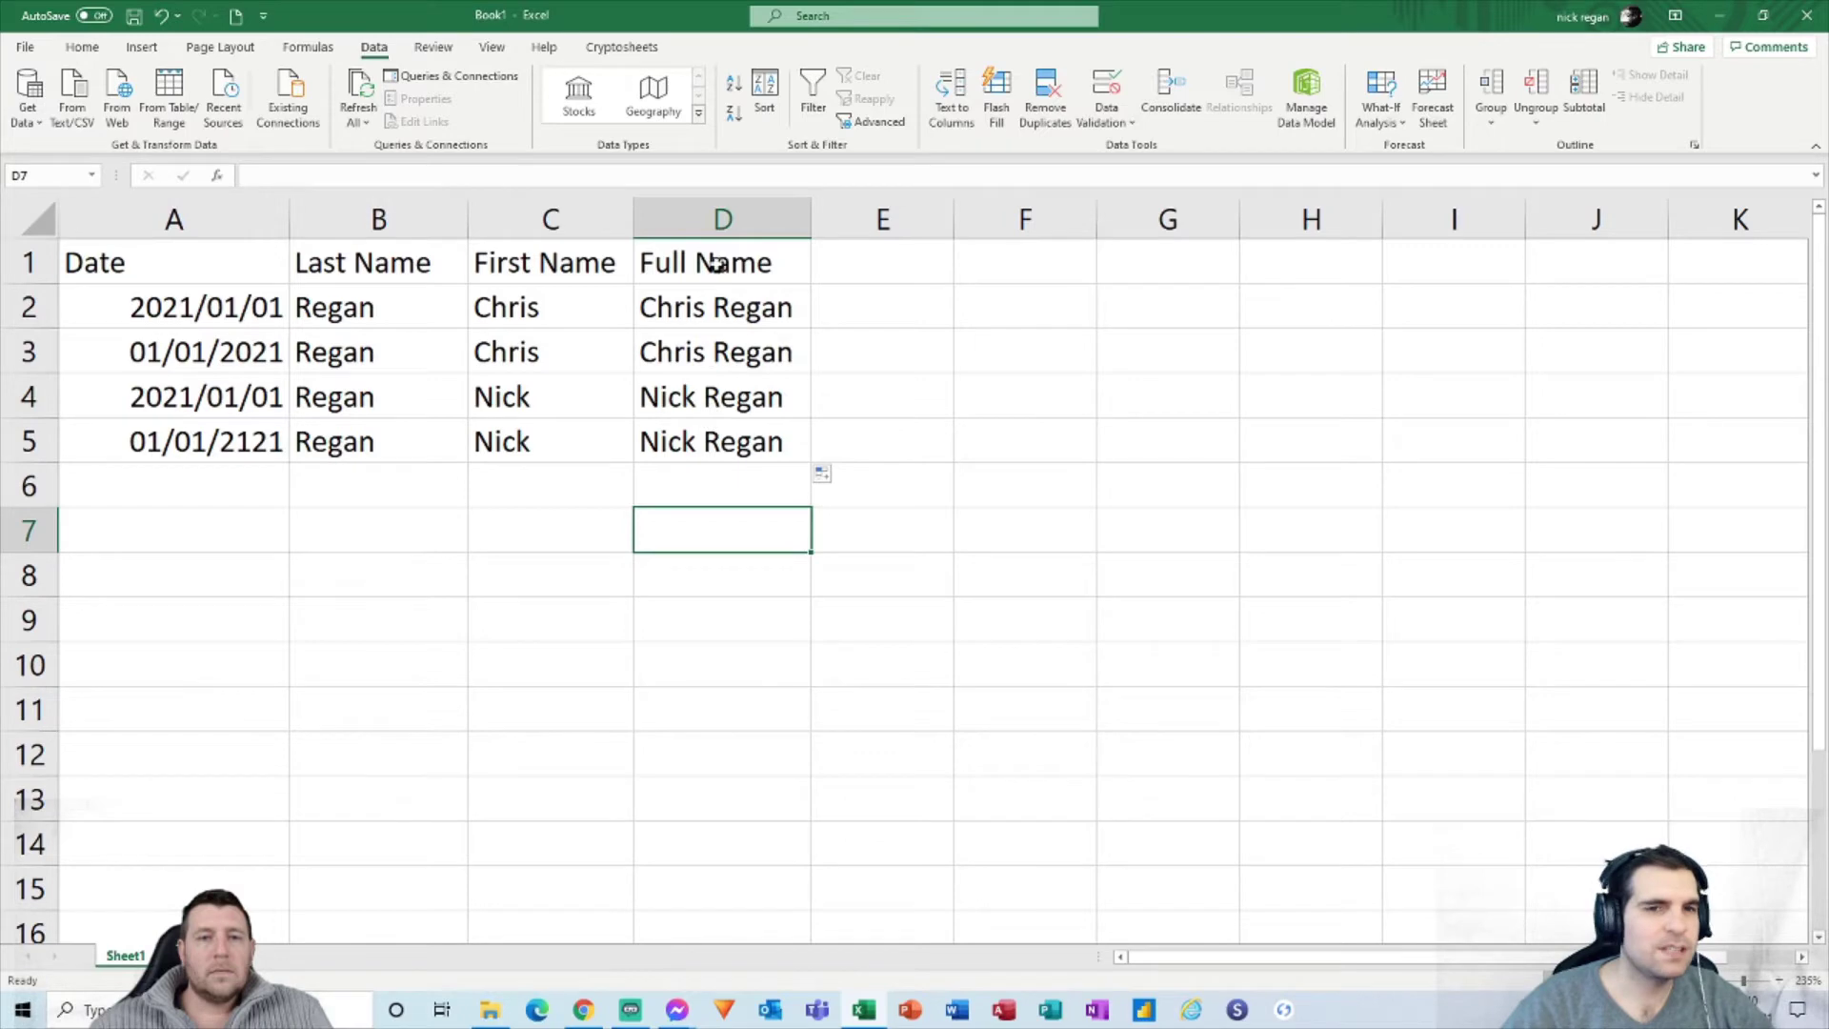
pyautogui.click(410, 294)
pyautogui.click(541, 295)
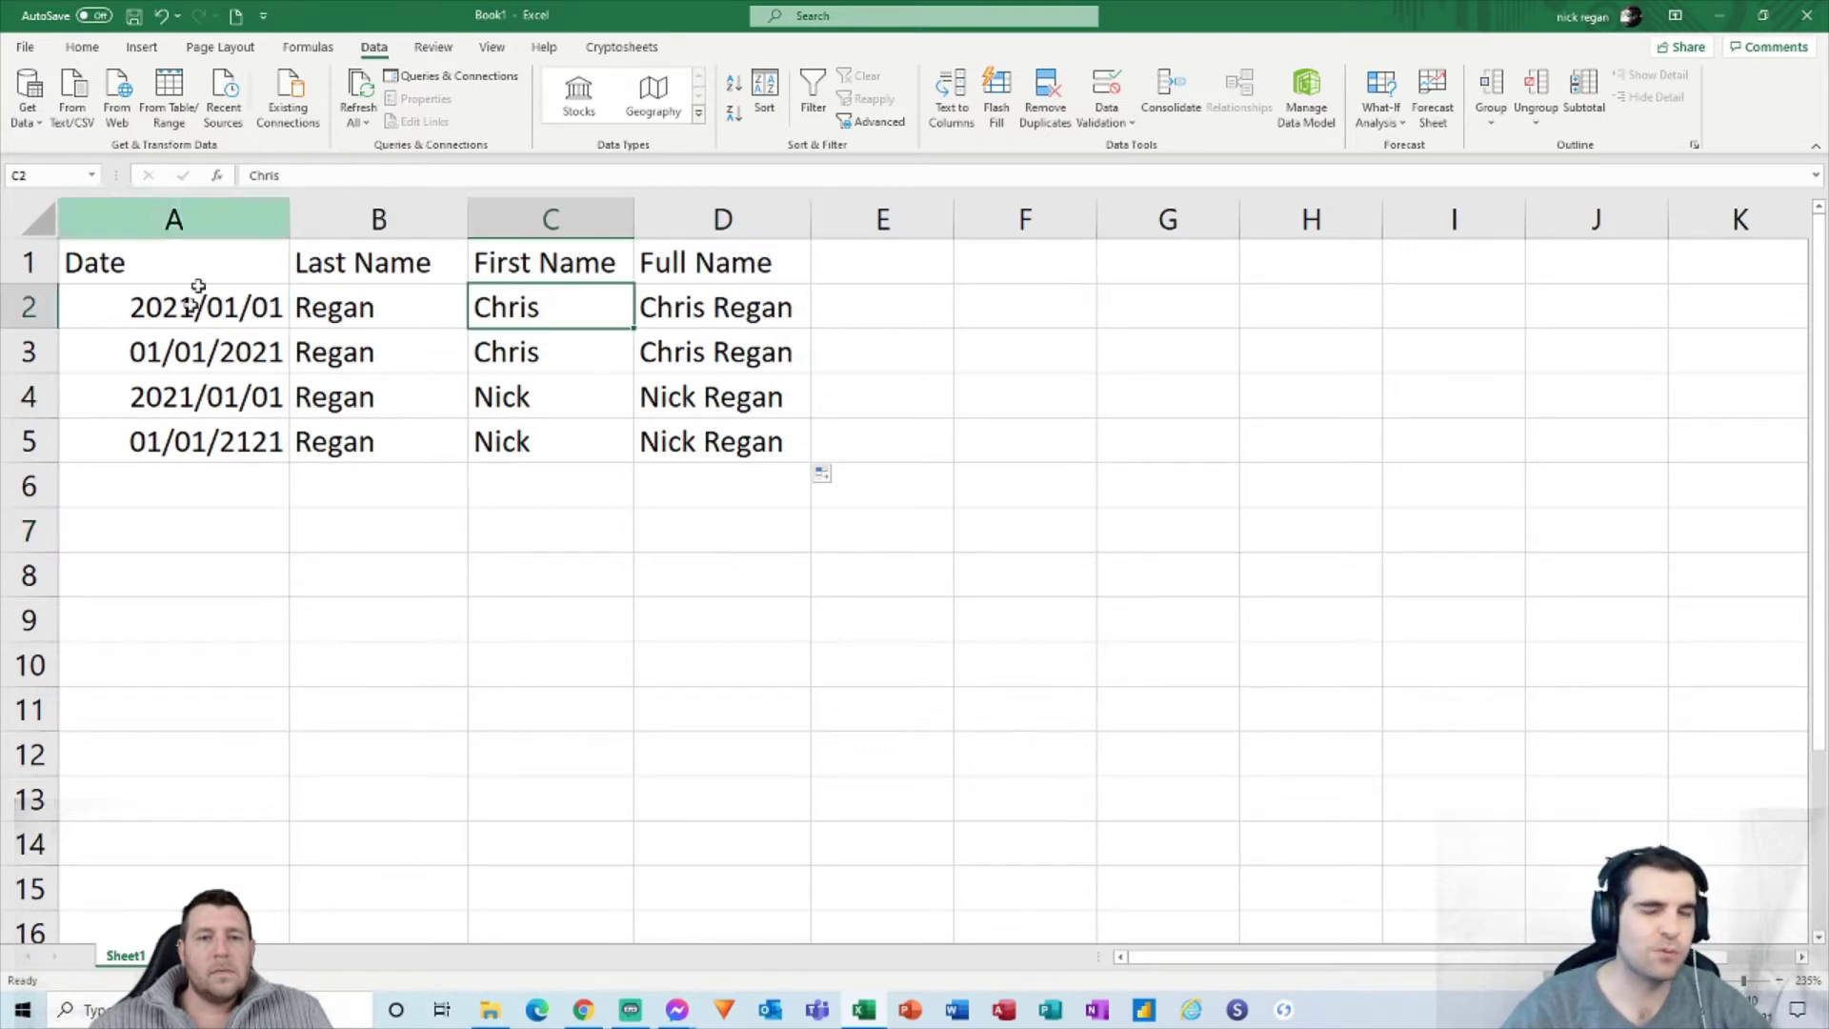
pyautogui.click(771, 317)
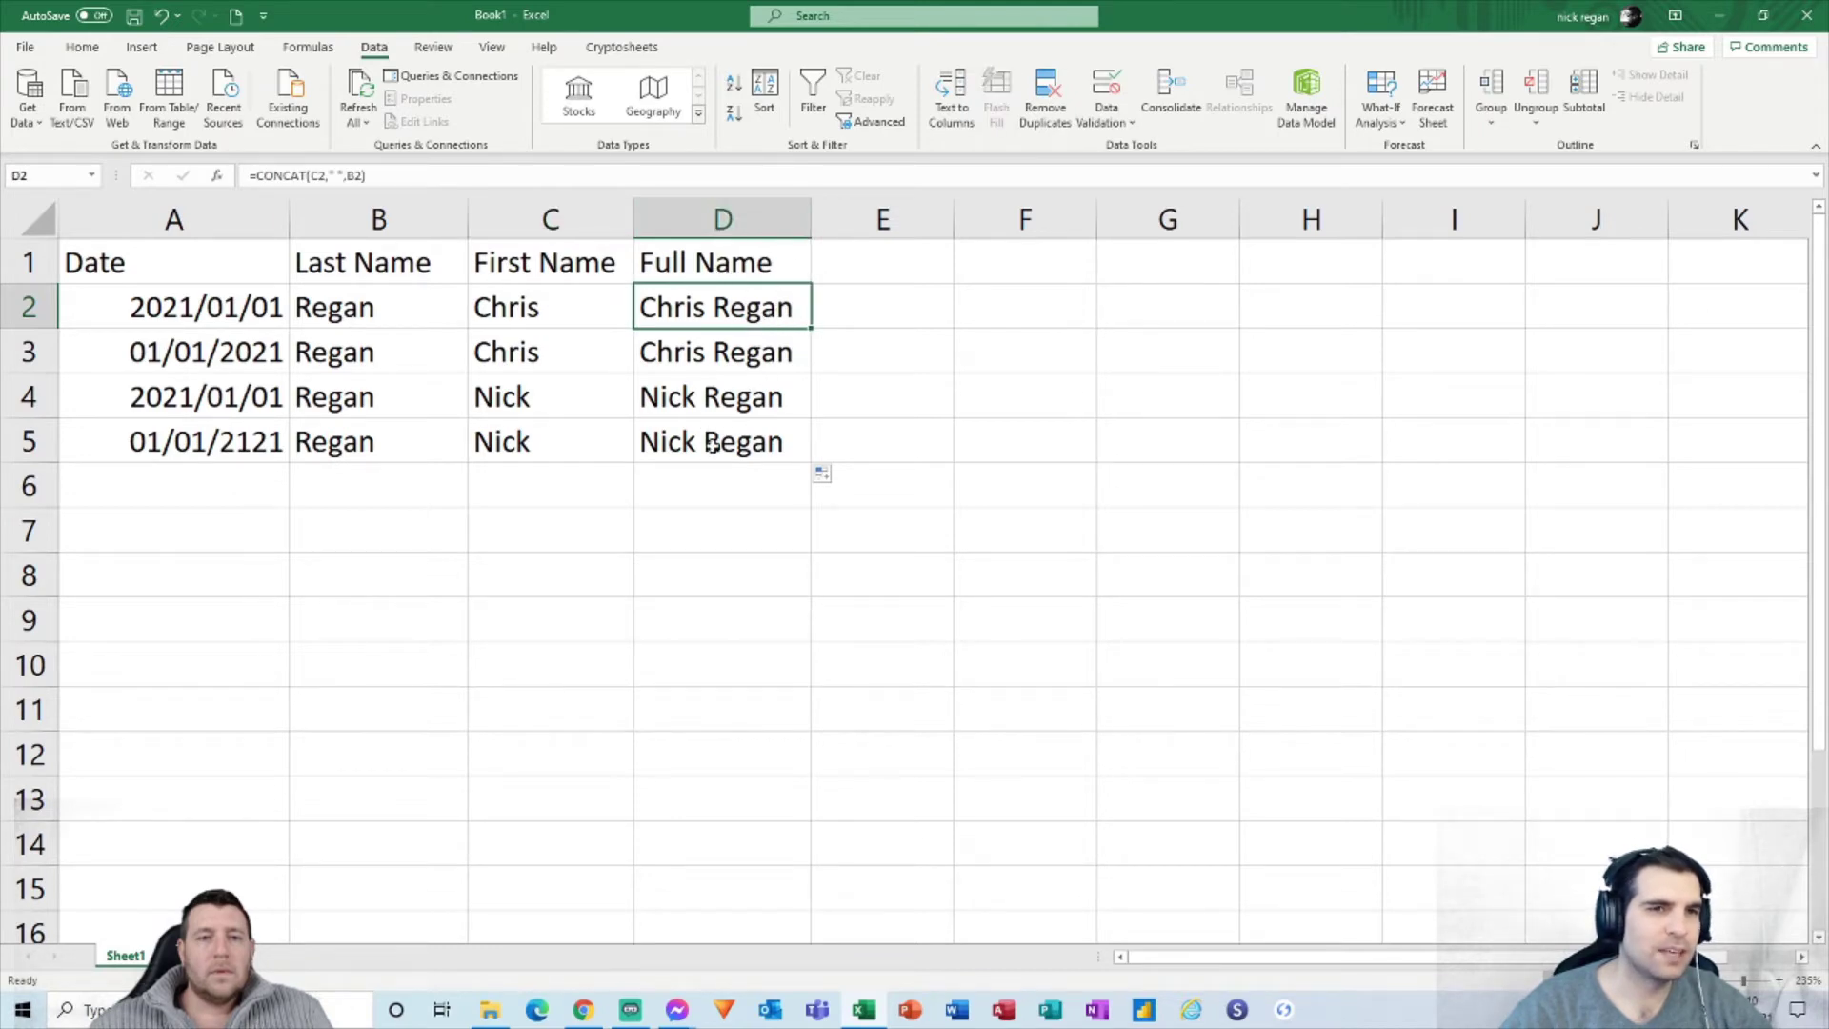
pyautogui.click(624, 501)
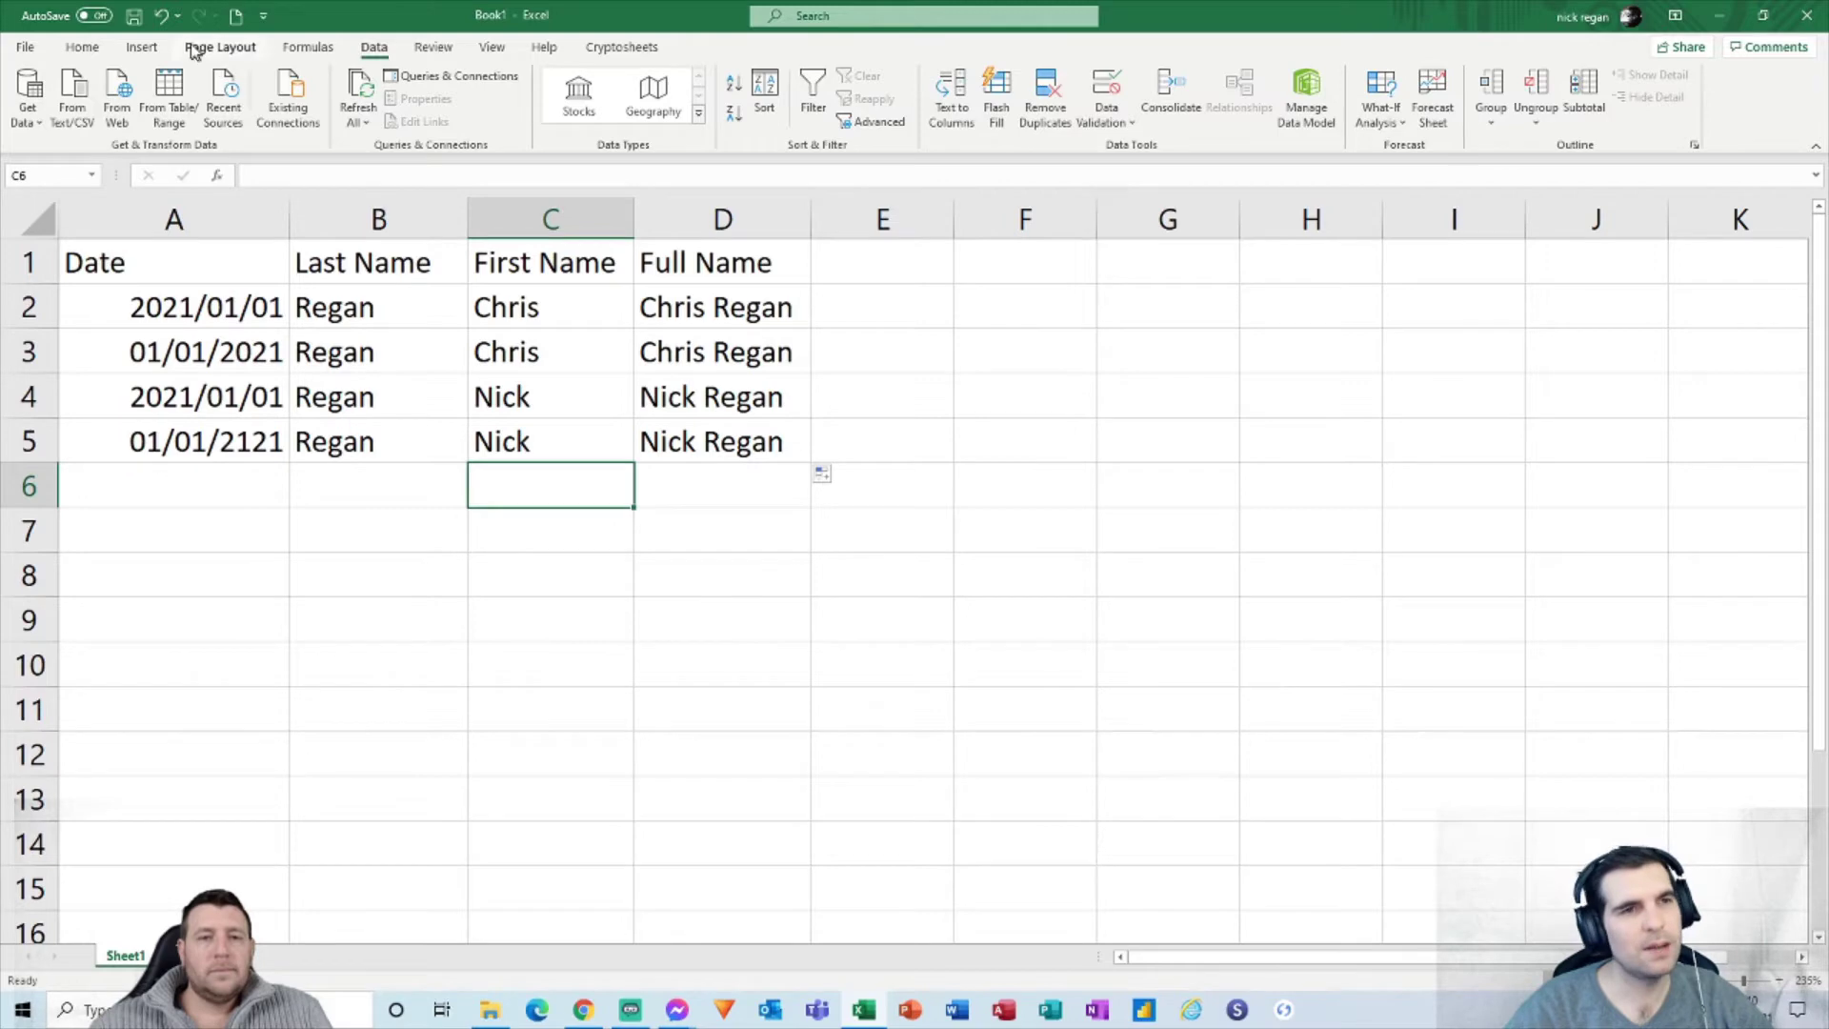
# Step: Undo all actions back through the text-to-columns conversion to restore the single Name column
pyautogui.click(179, 18)
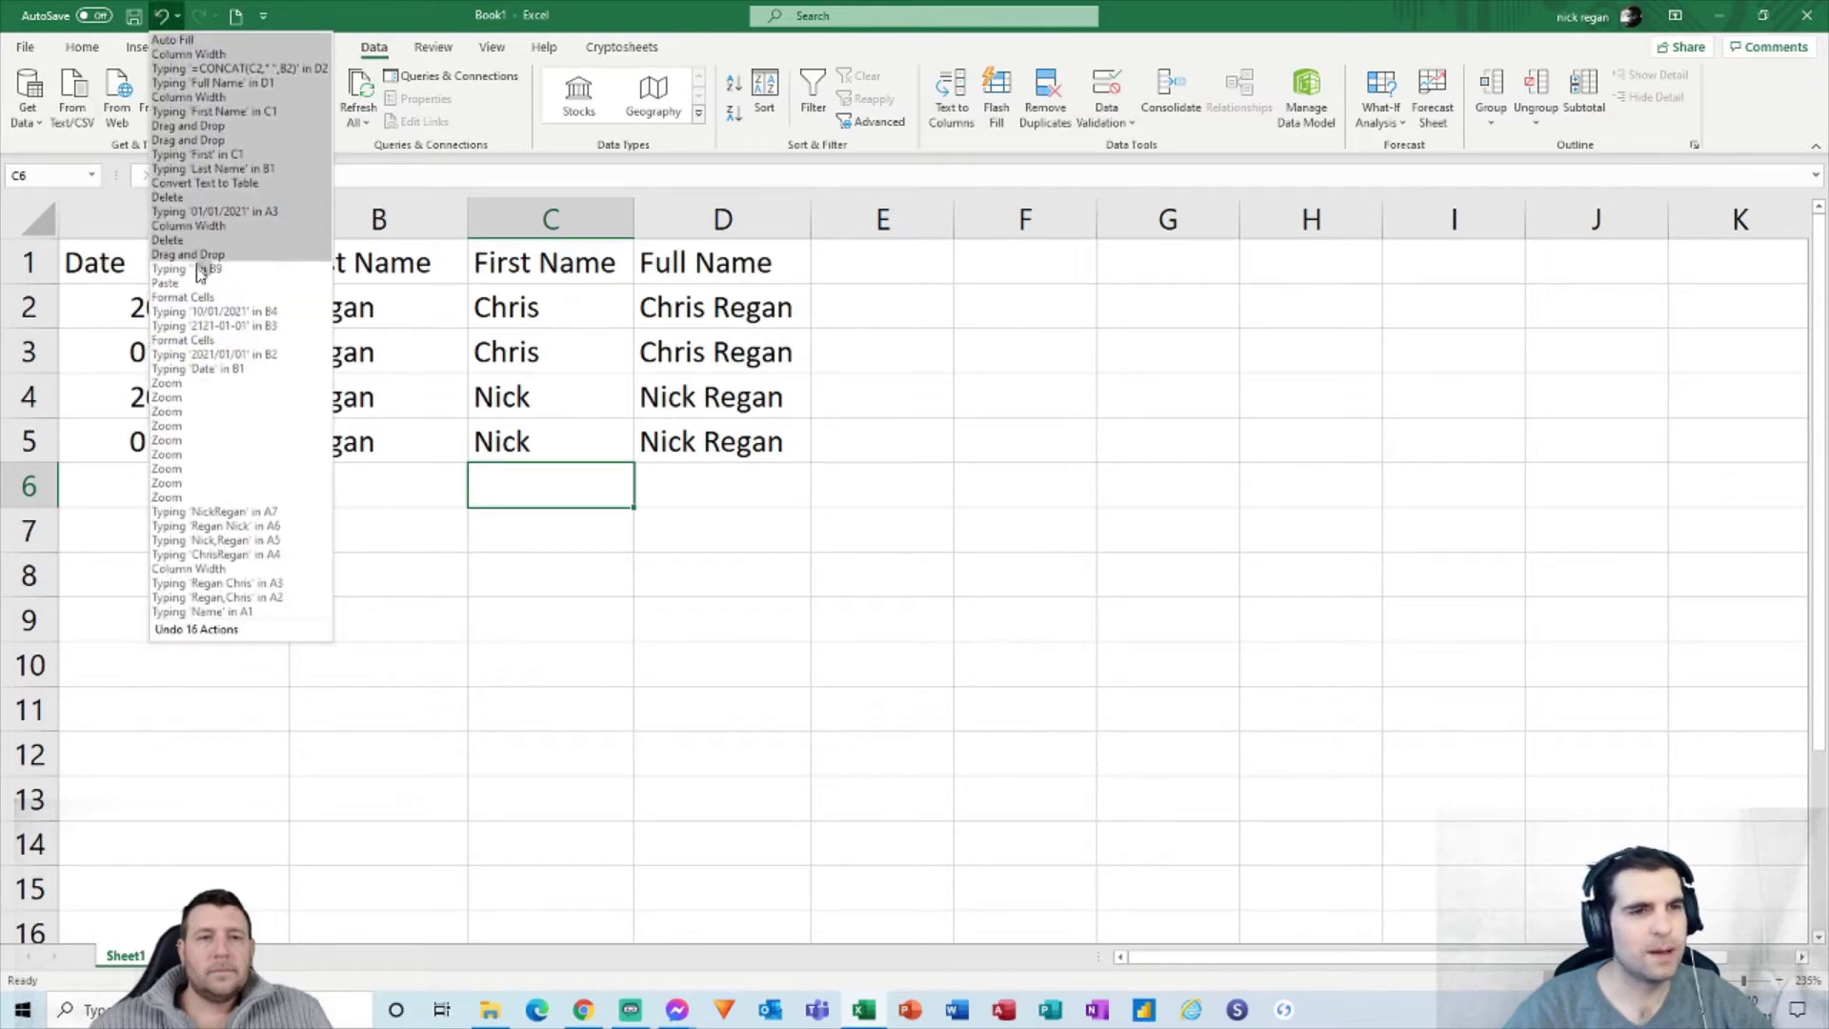
pyautogui.click(219, 182)
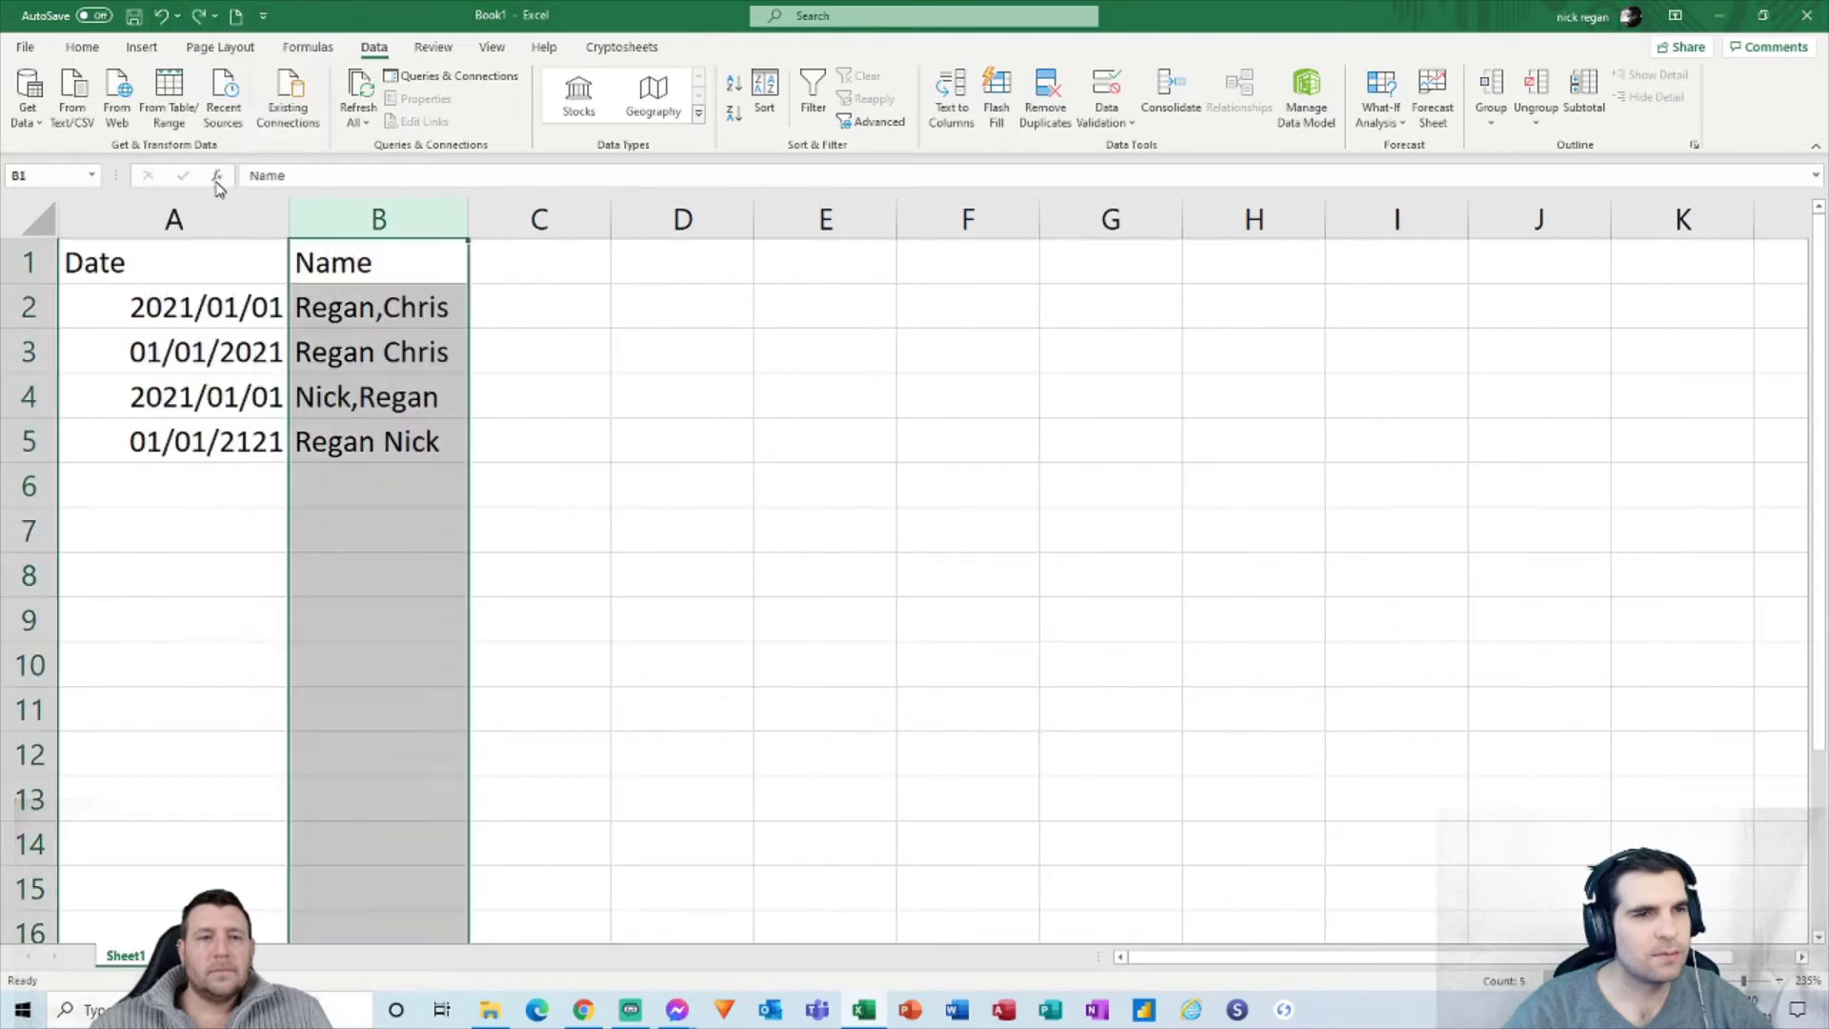
pyautogui.click(515, 386)
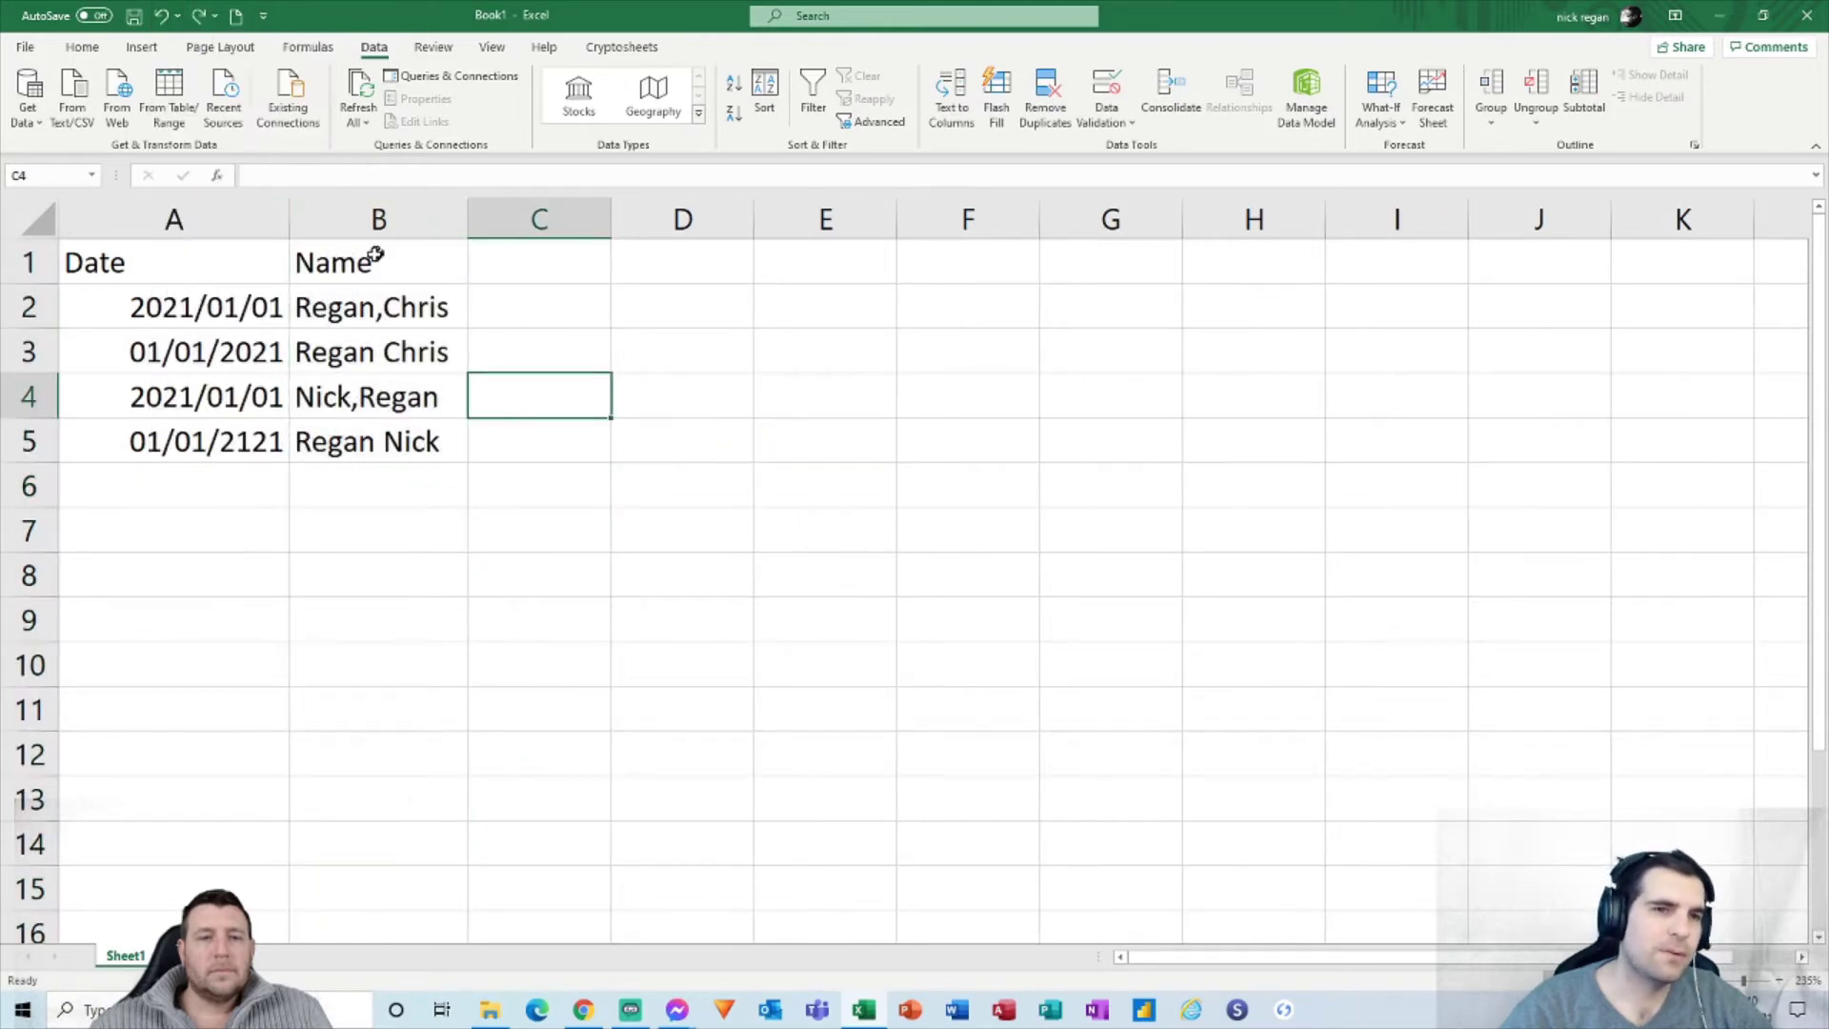
# Step: Rewrite the name in B4 with the last name first, followed by a comma and the first name without a space
pyautogui.click(396, 402)
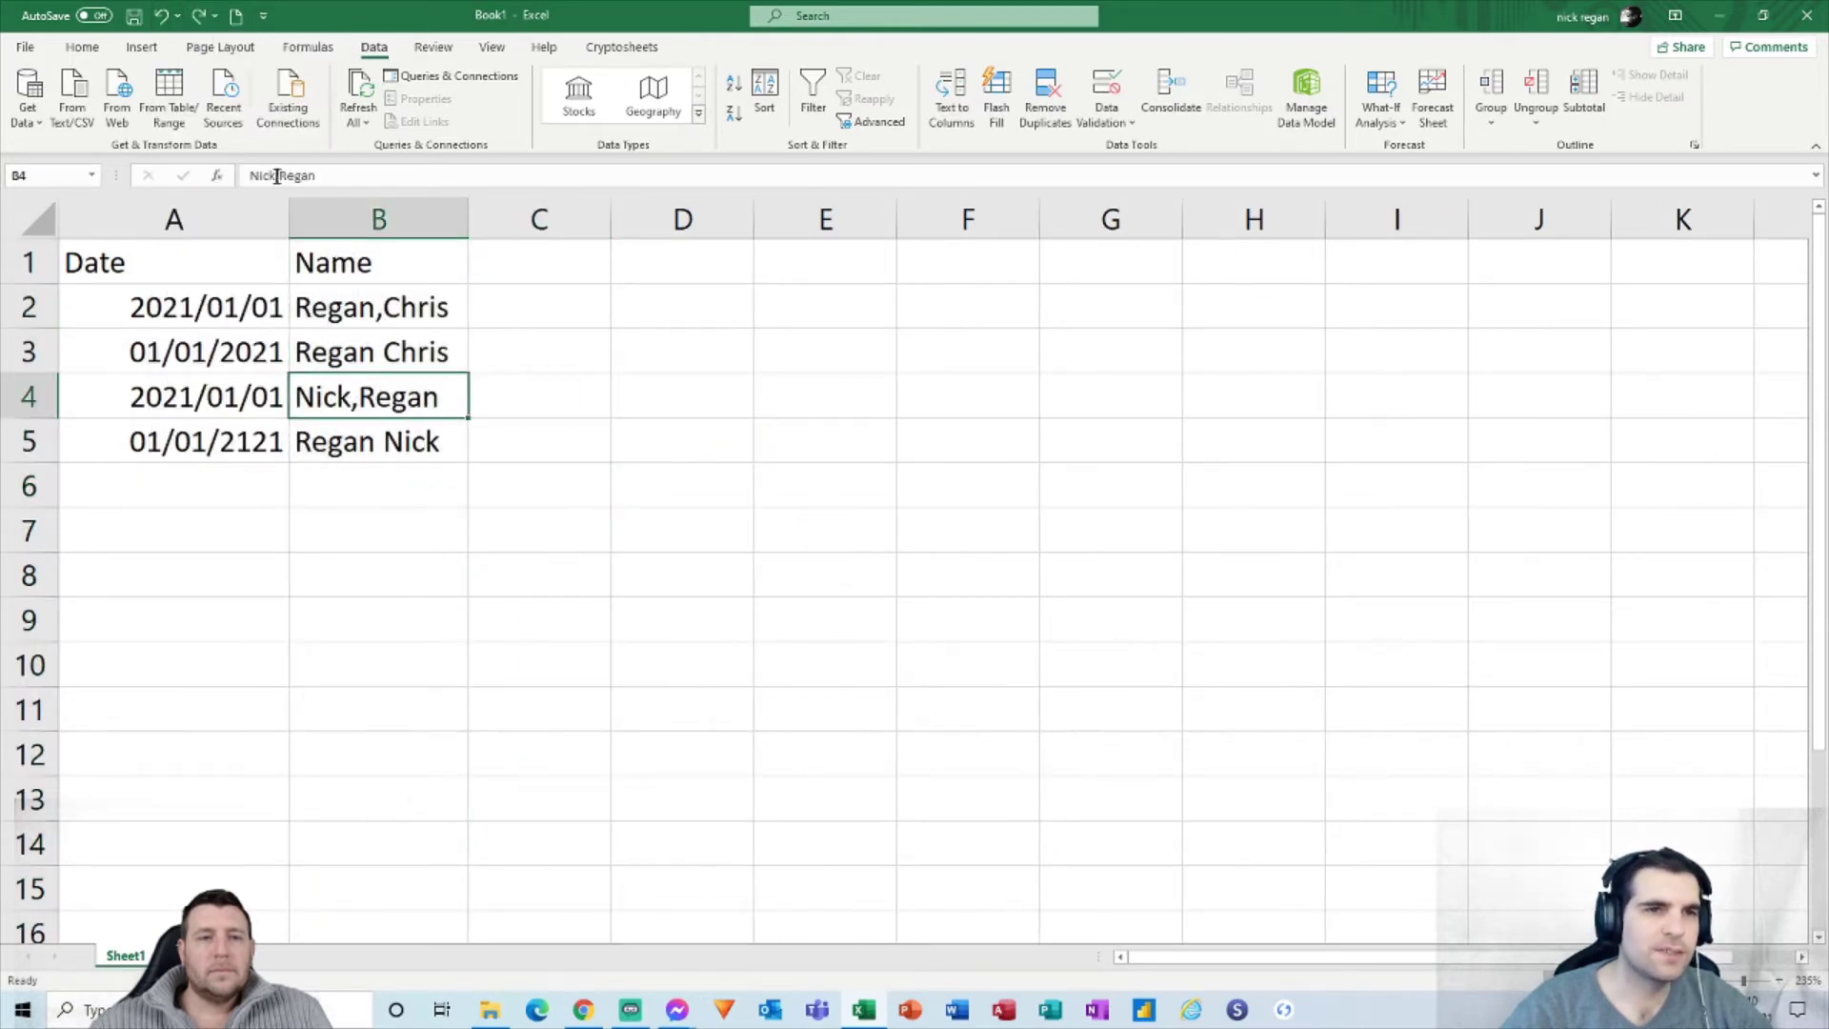
pyautogui.moveTo(277, 177); pyautogui.dragTo(246, 177)
pyautogui.press('BackSpace')
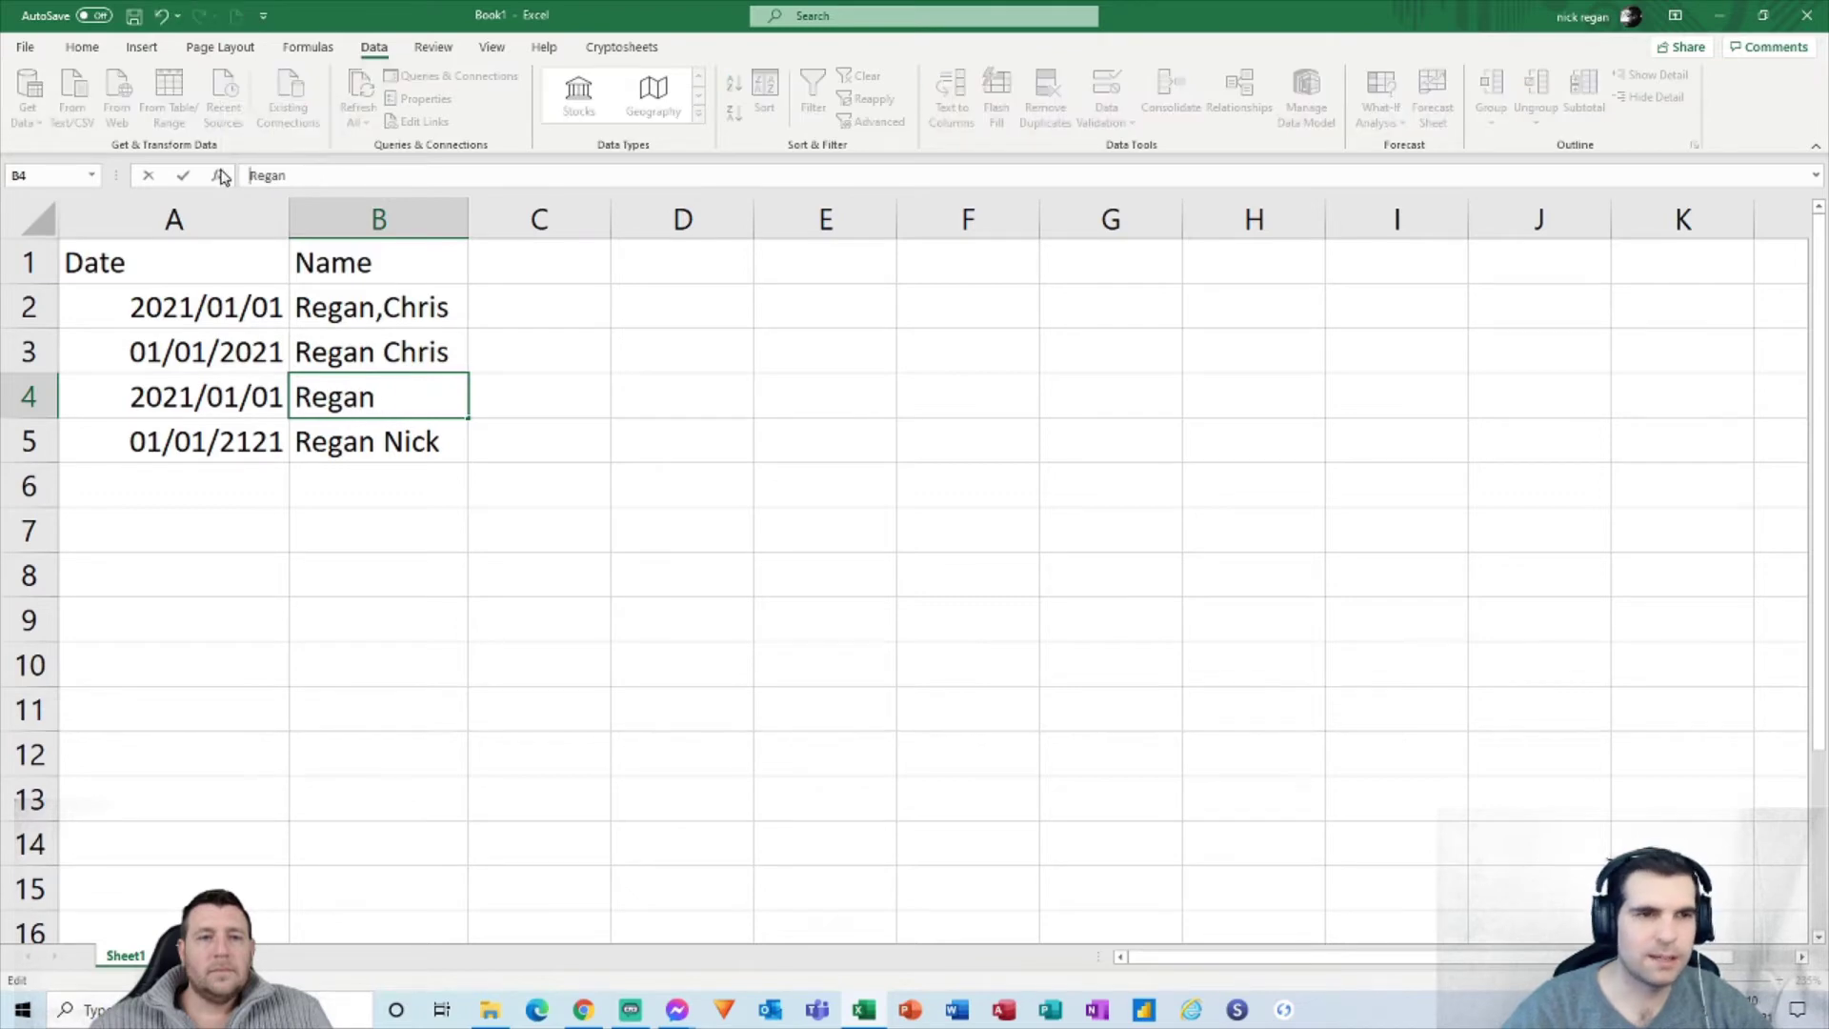
pyautogui.write(',Nick')
pyautogui.press('Return')
pyautogui.click(532, 349)
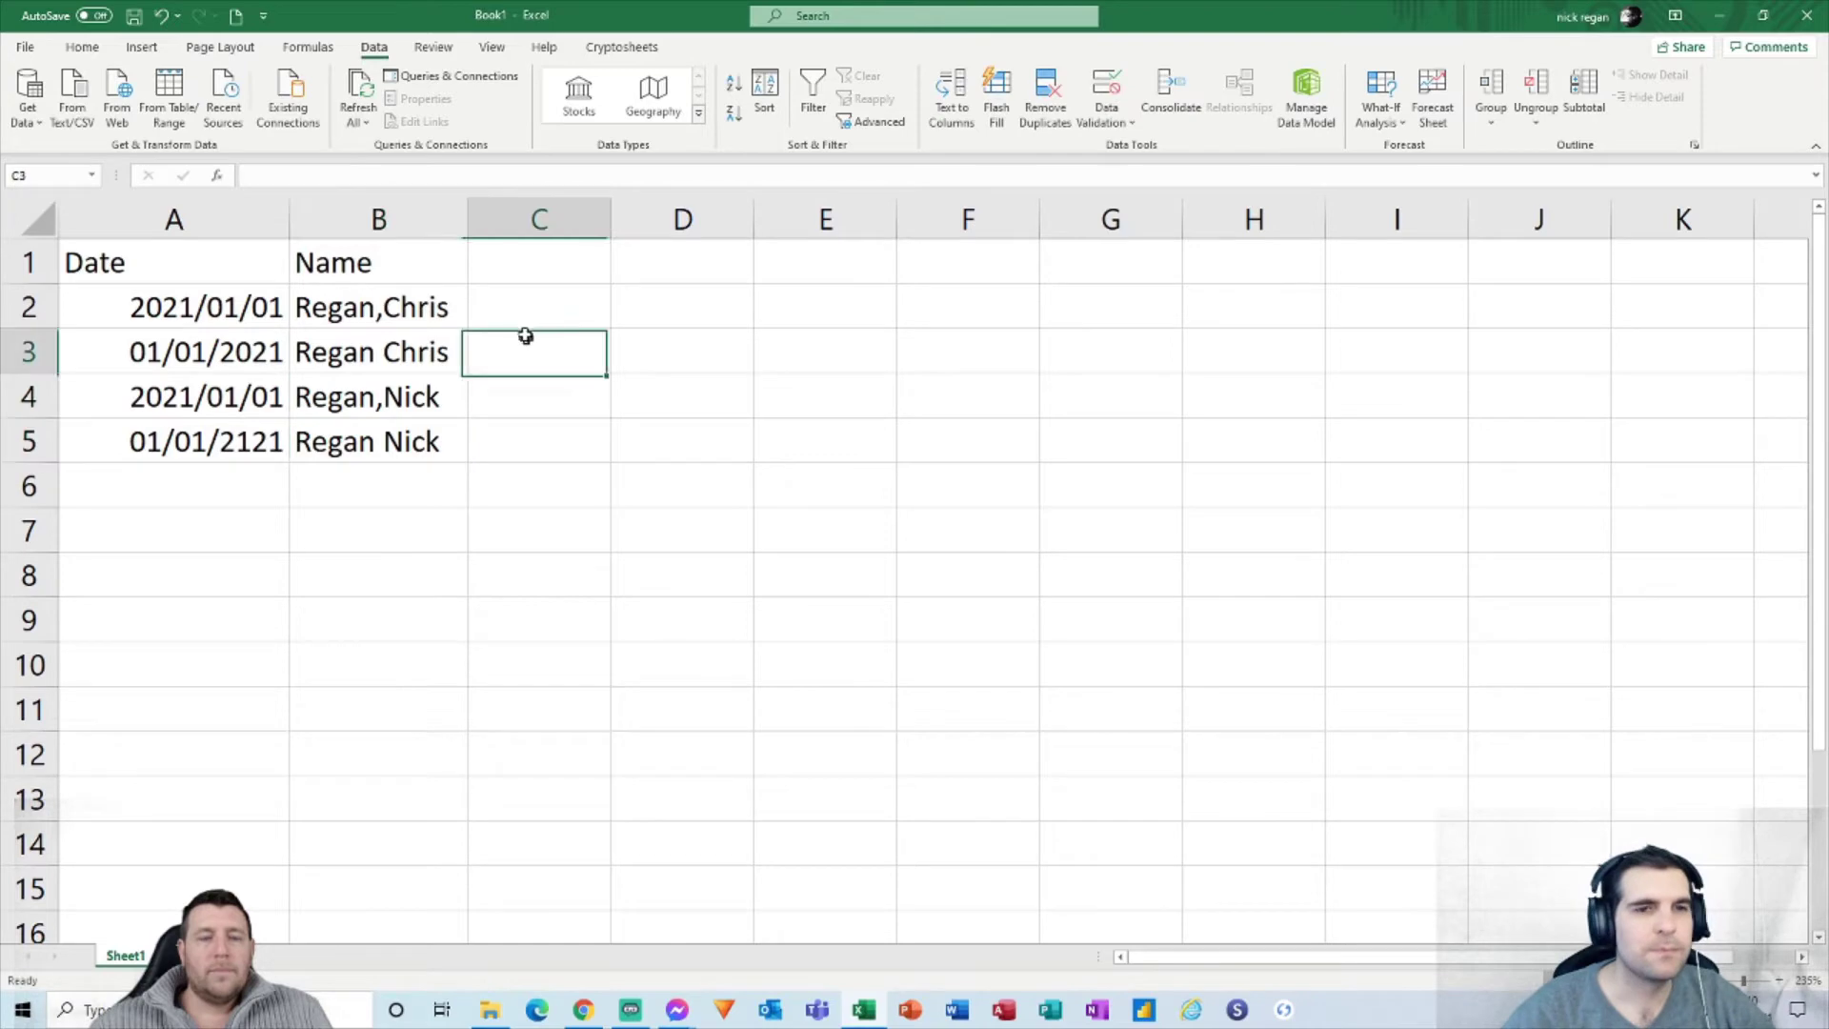
pyautogui.click(514, 299)
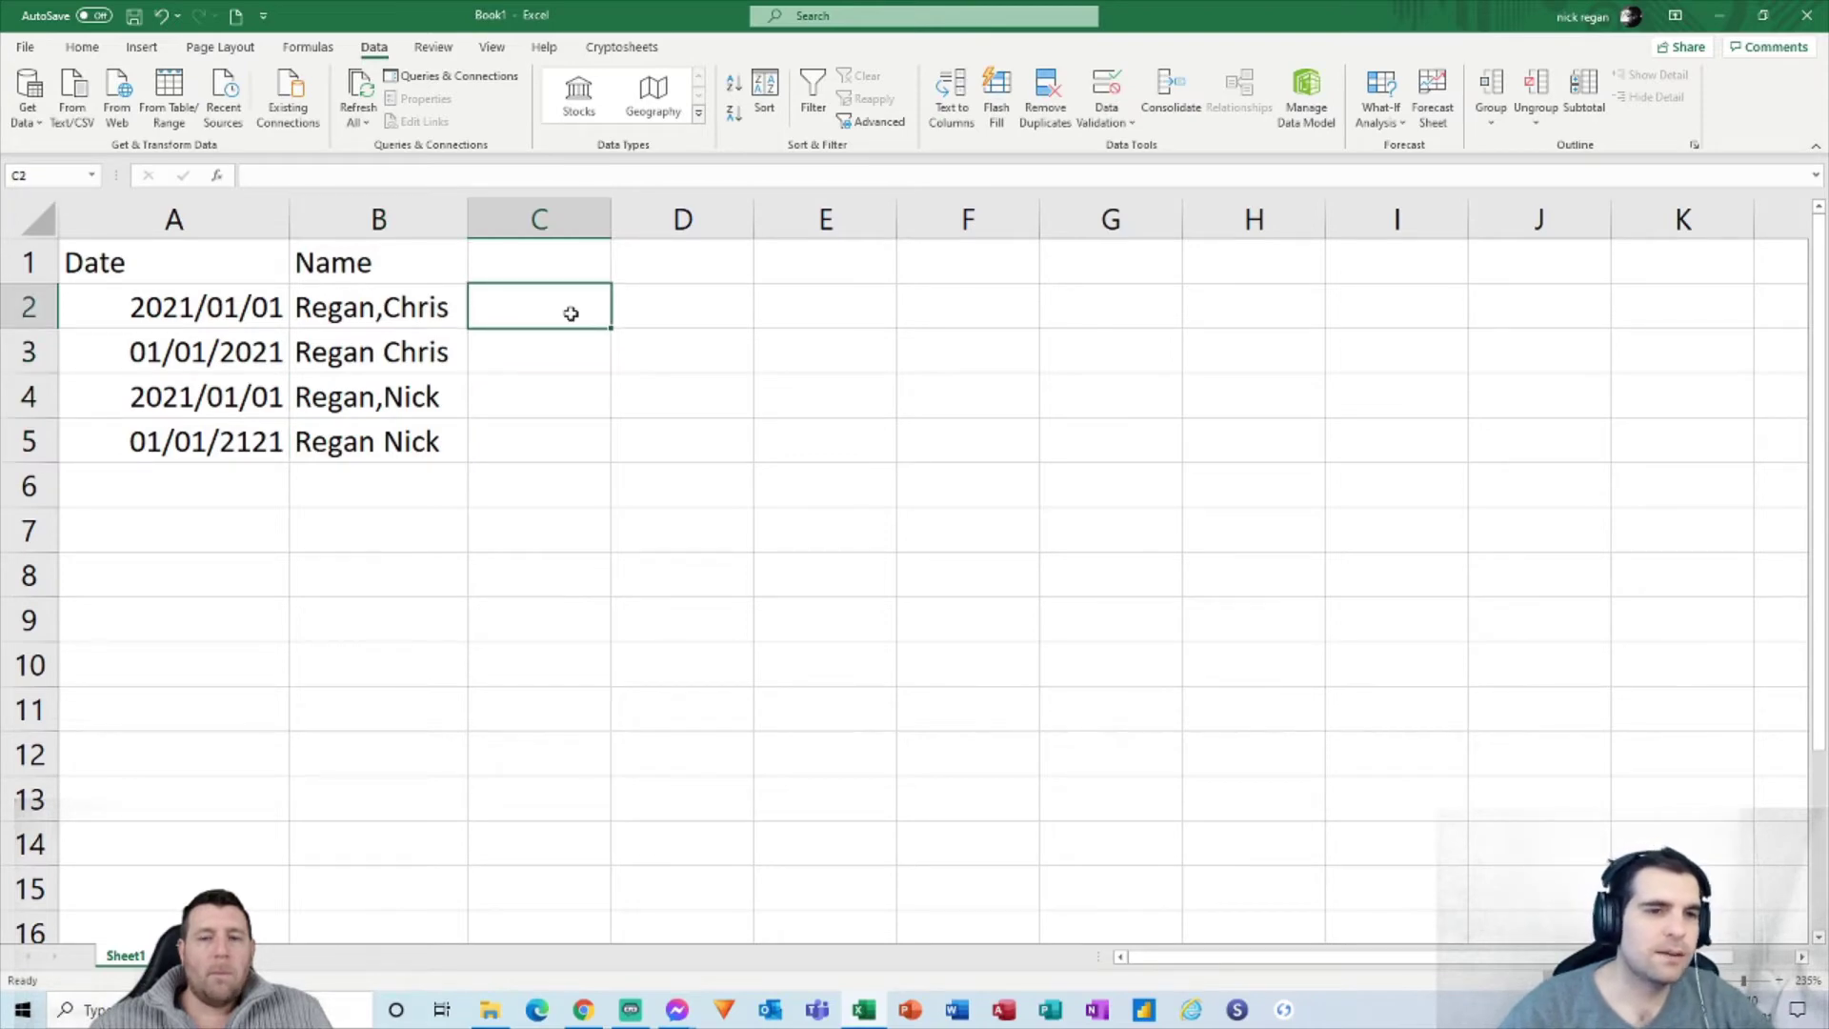
pyautogui.click(388, 316)
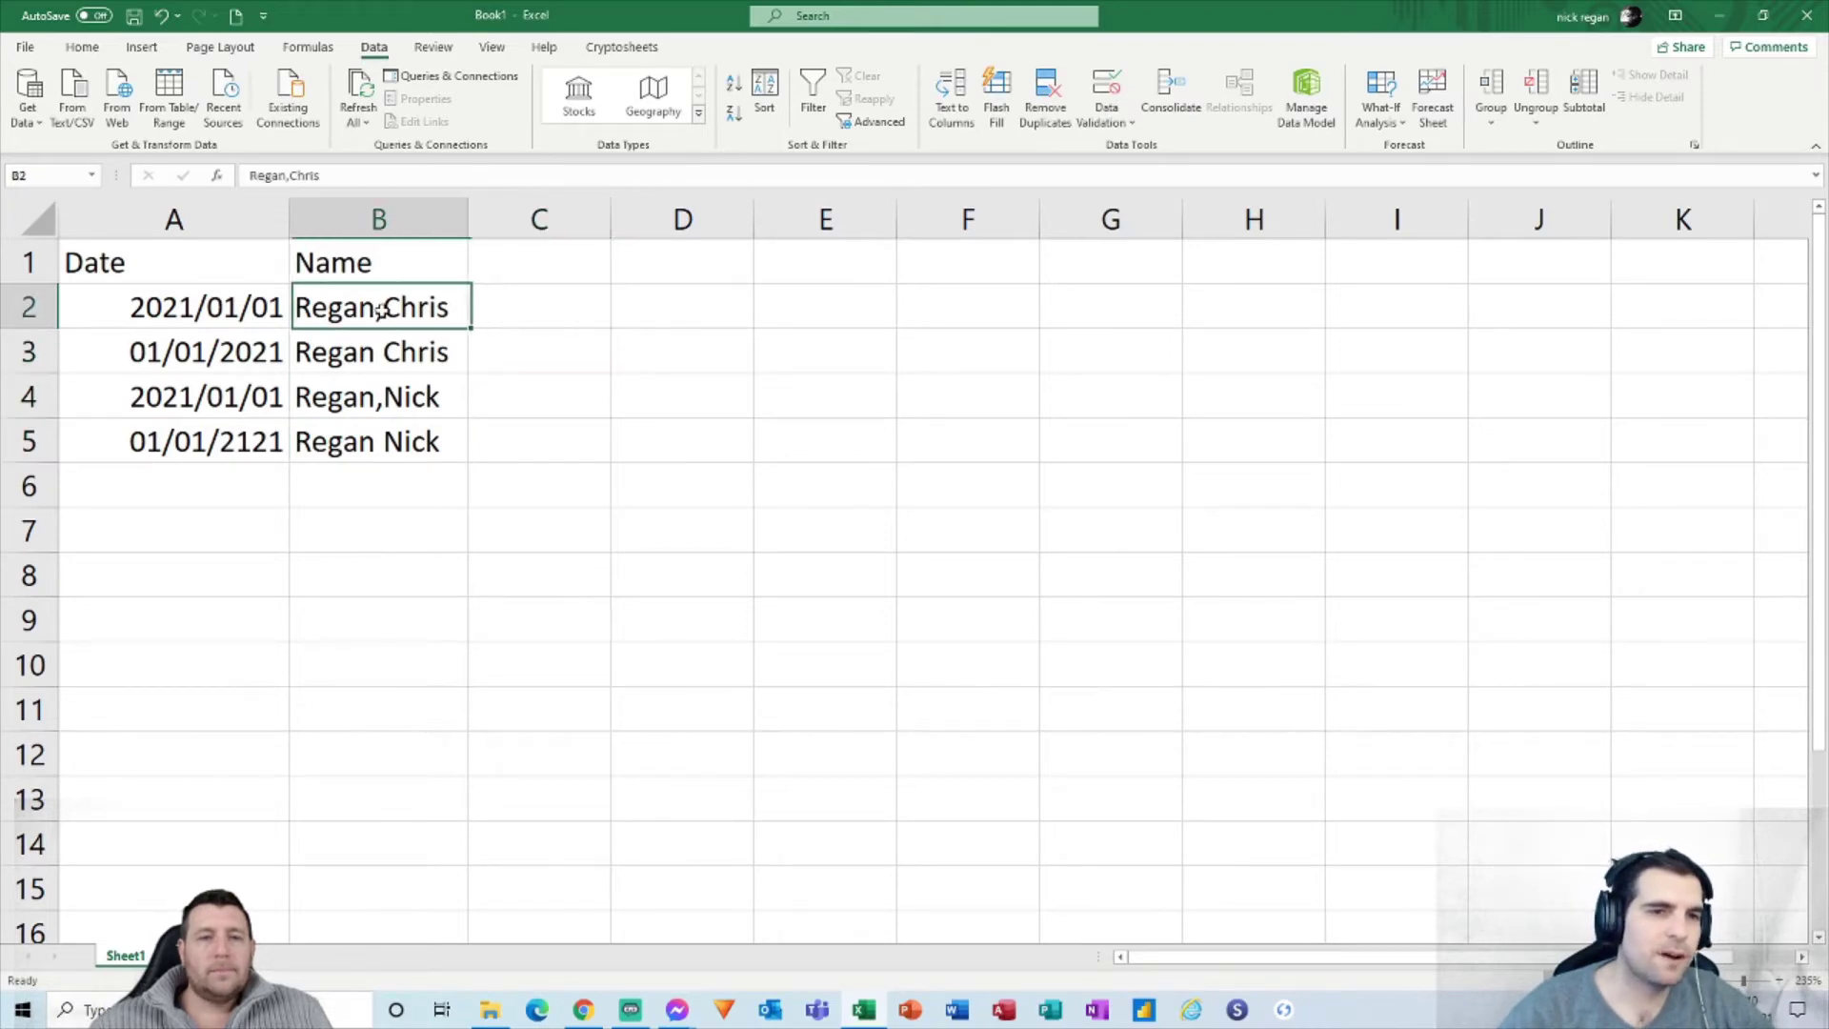
pyautogui.click(381, 398)
pyautogui.click(377, 313)
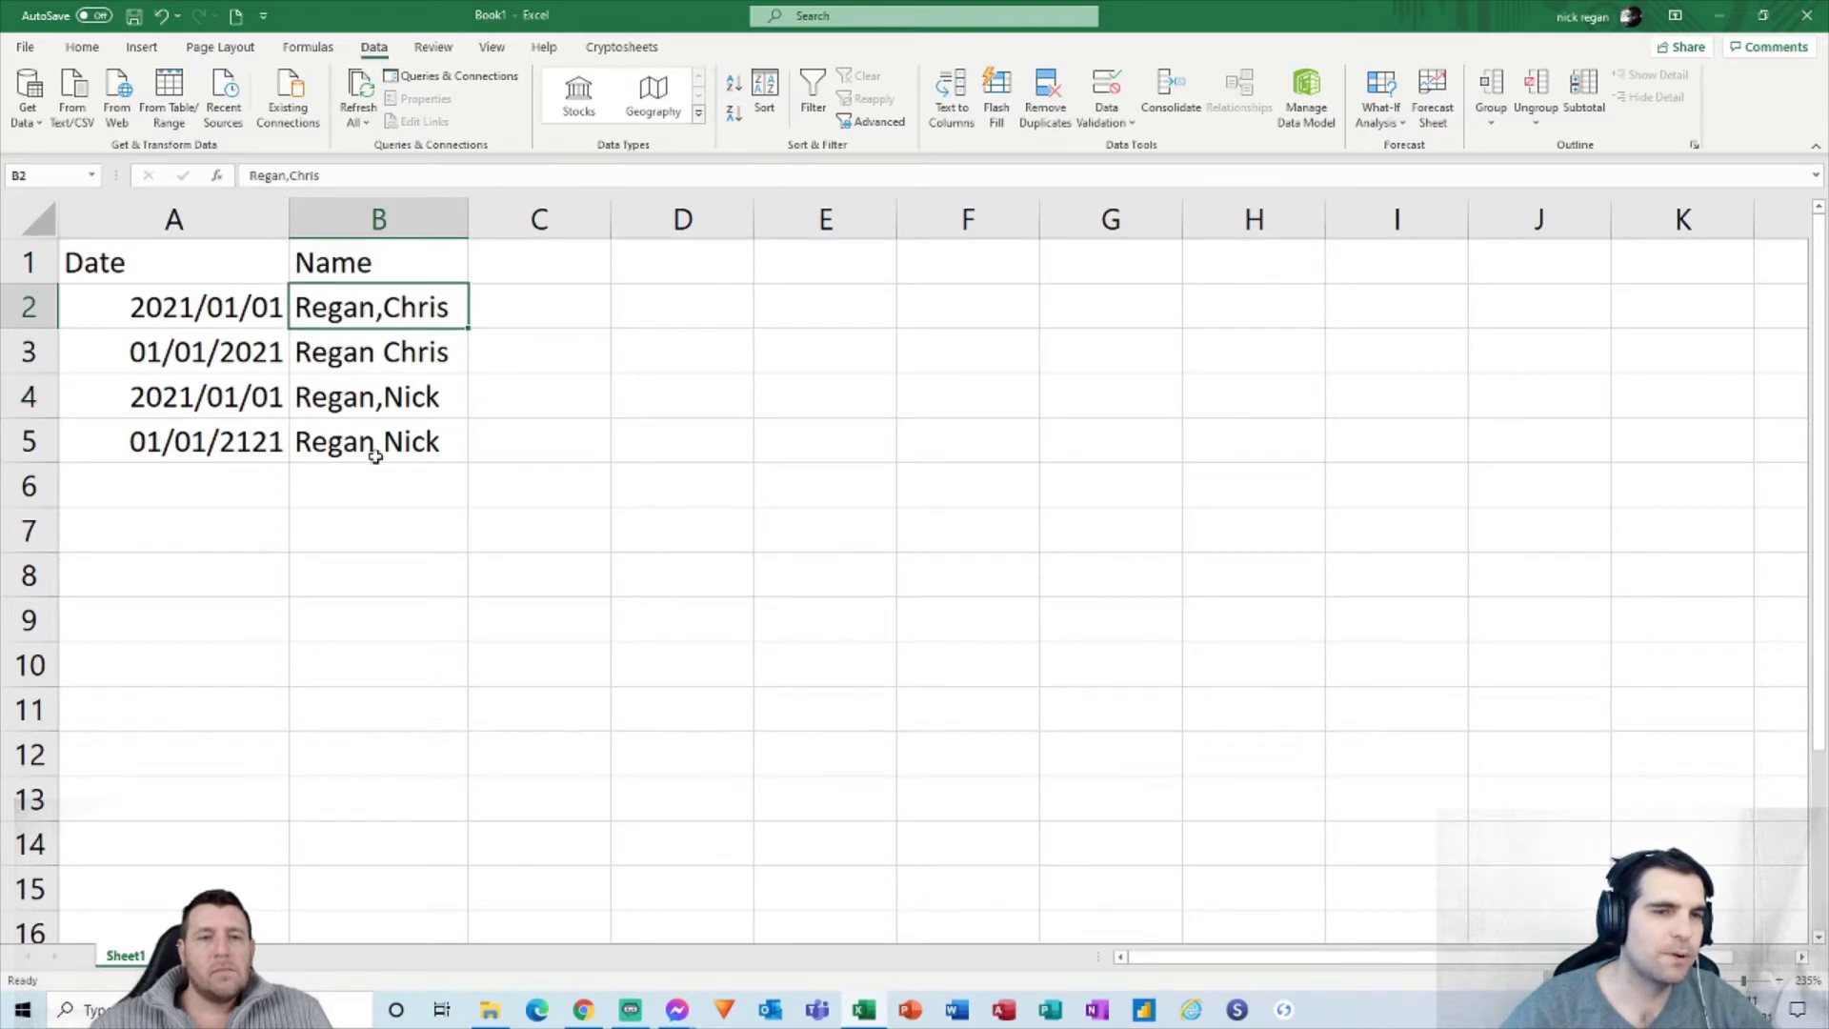
# Step: Enter the formula =FIND(",",B2) in C2 to locate the comma in the name
pyautogui.click(552, 311)
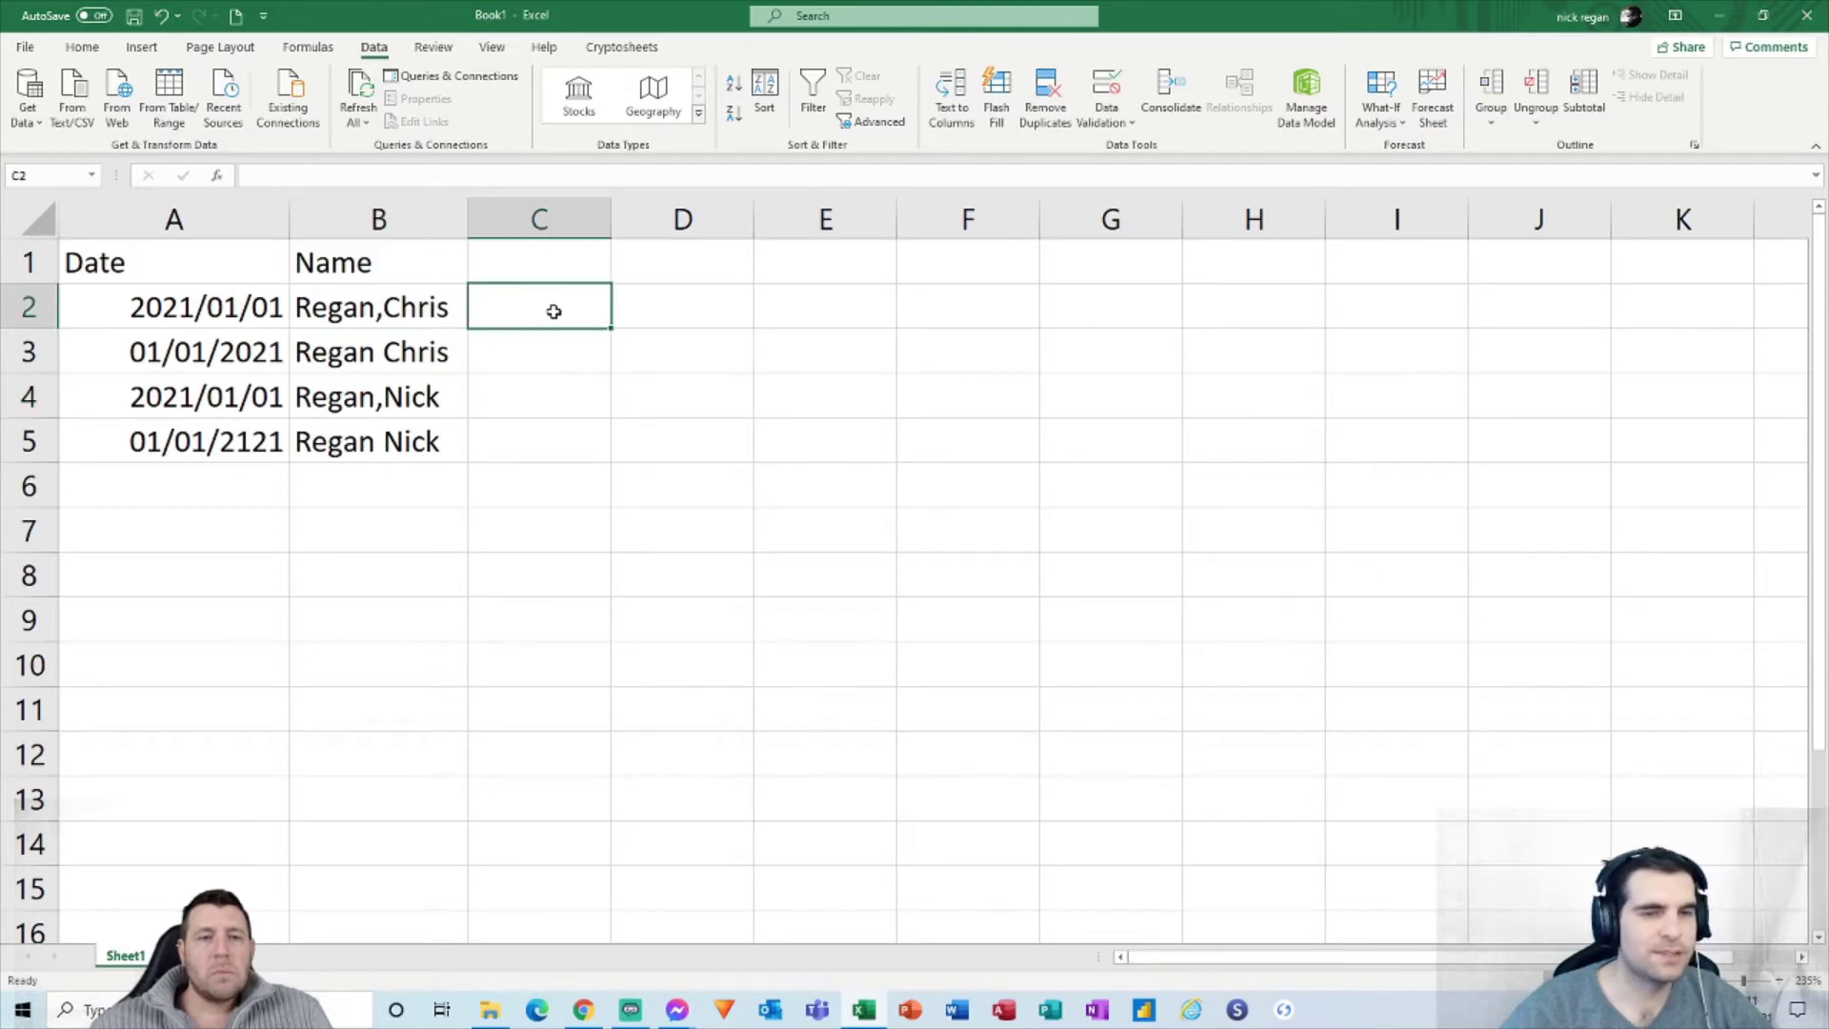
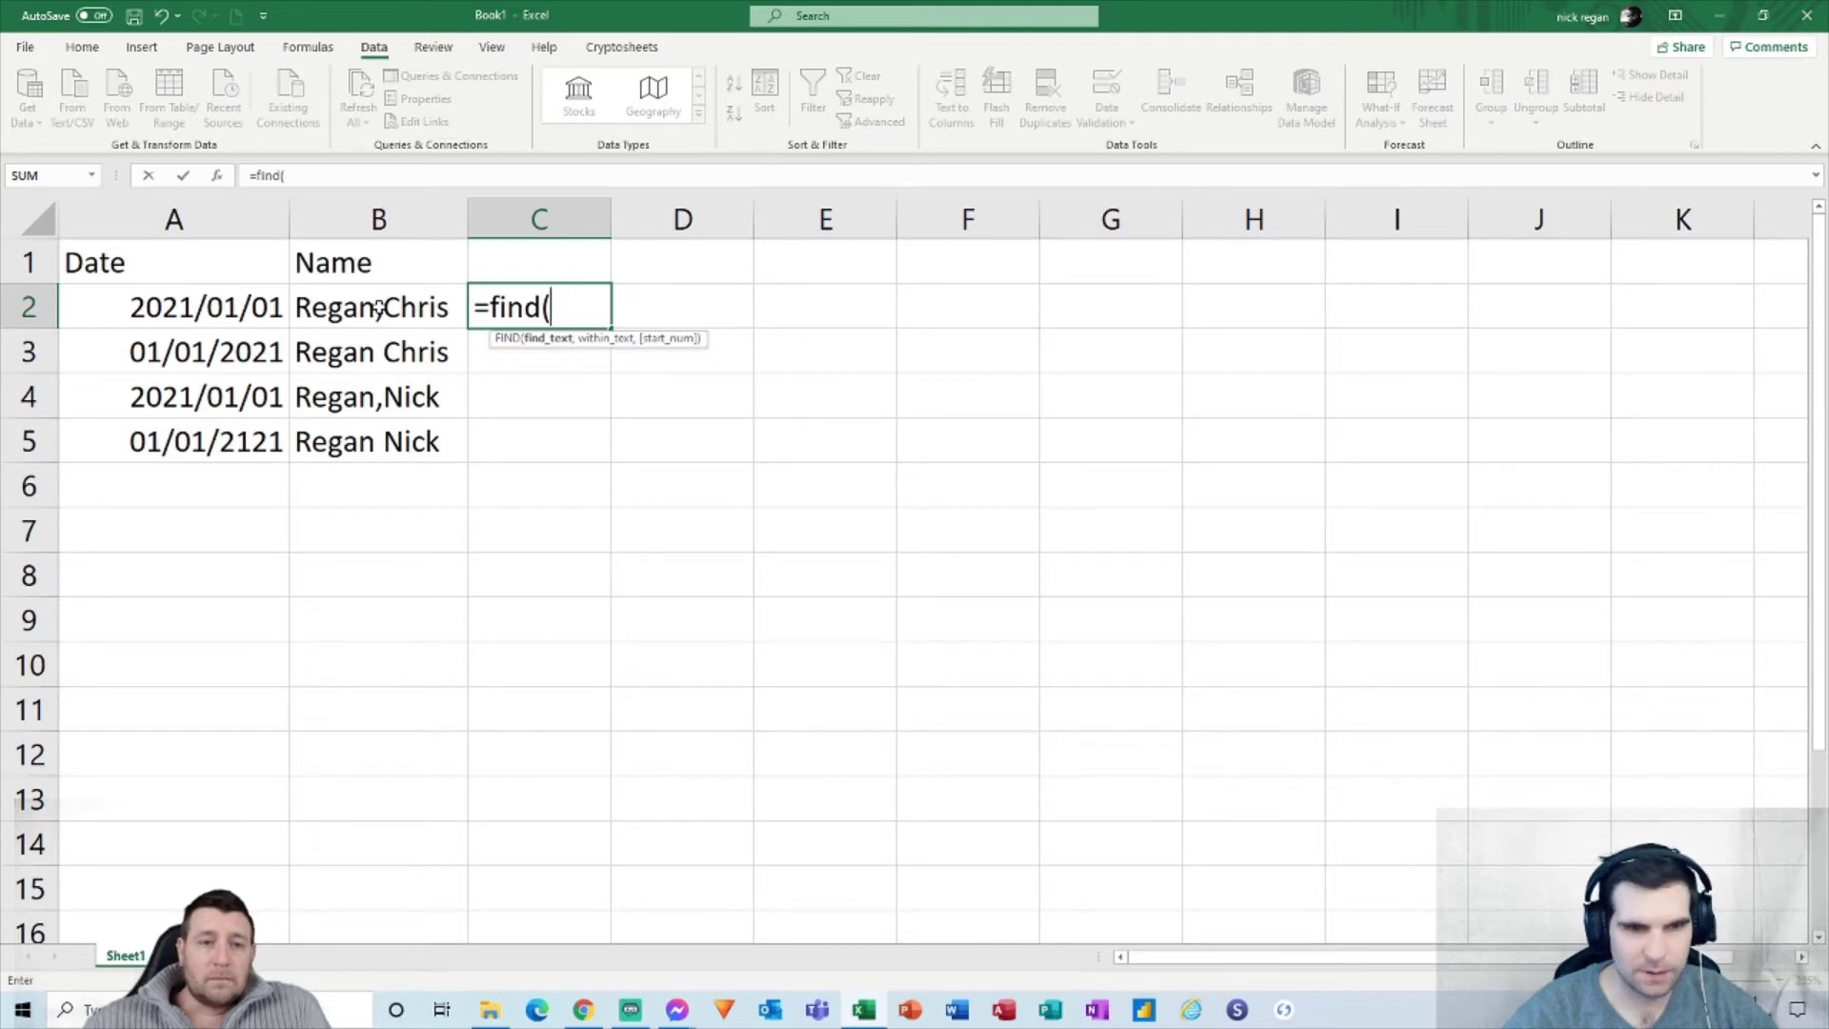
pyautogui.write('","')
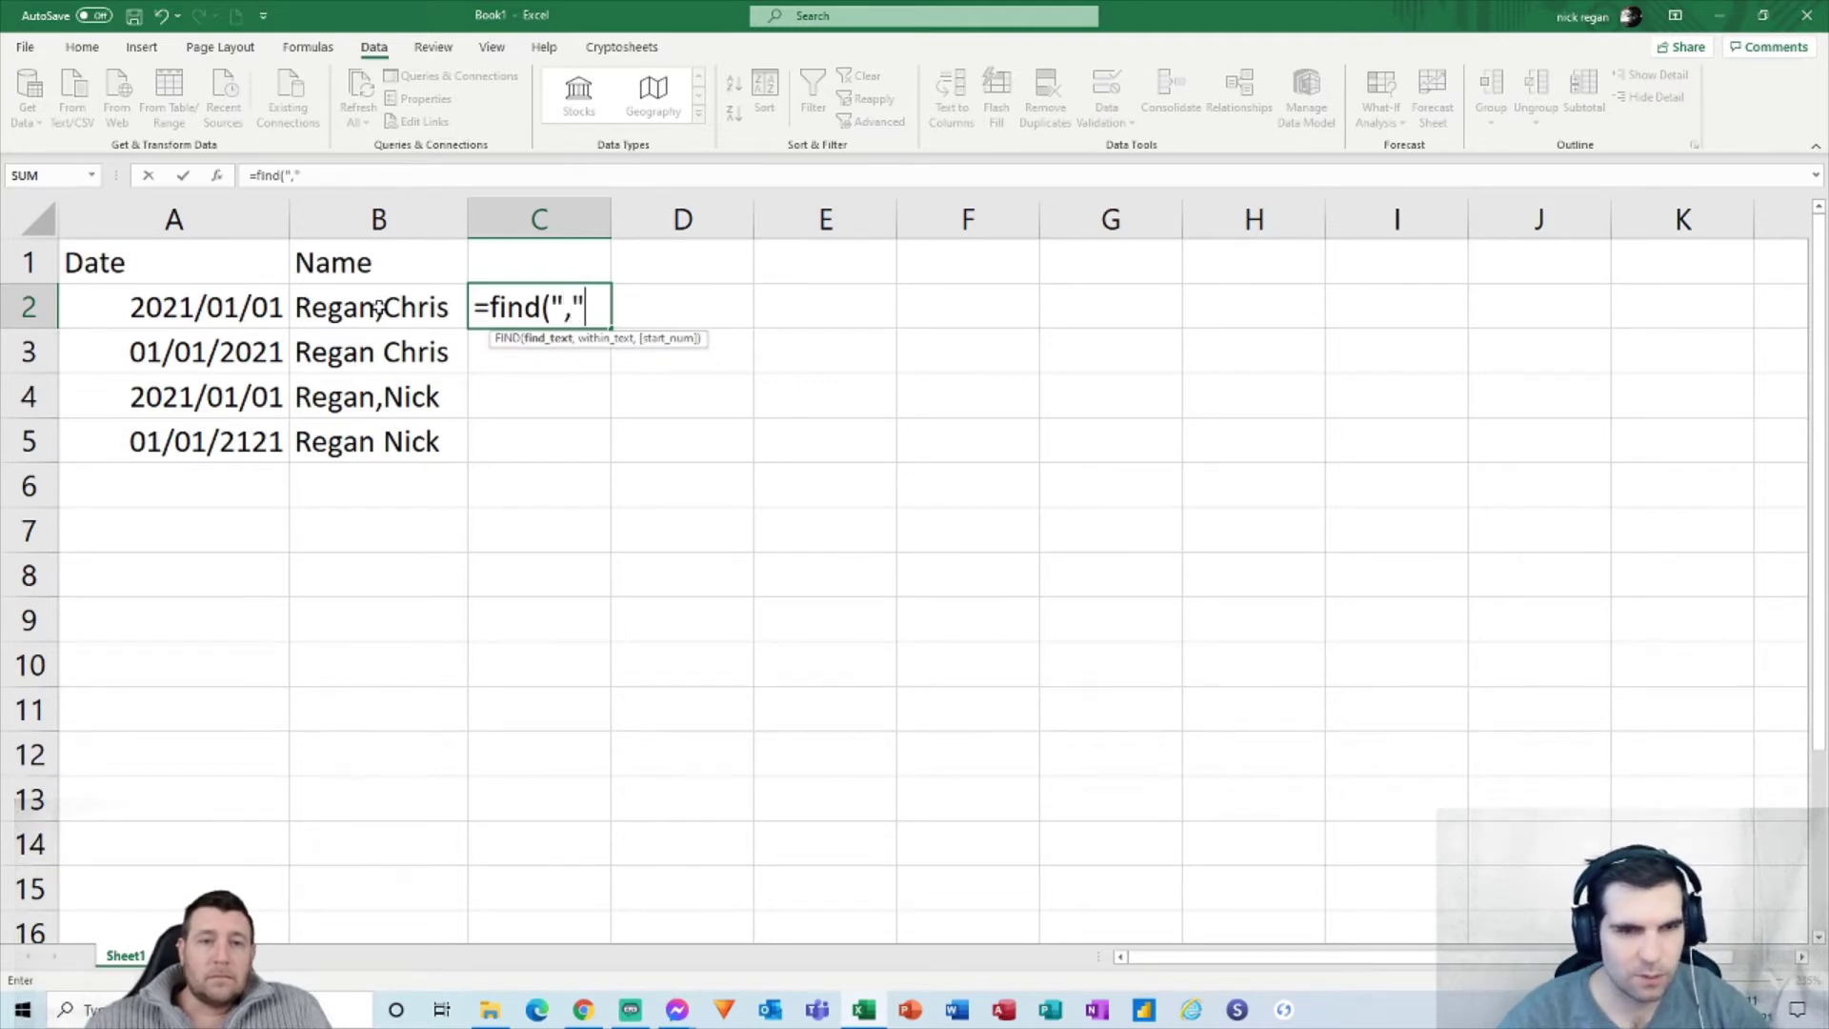
pyautogui.write(',')
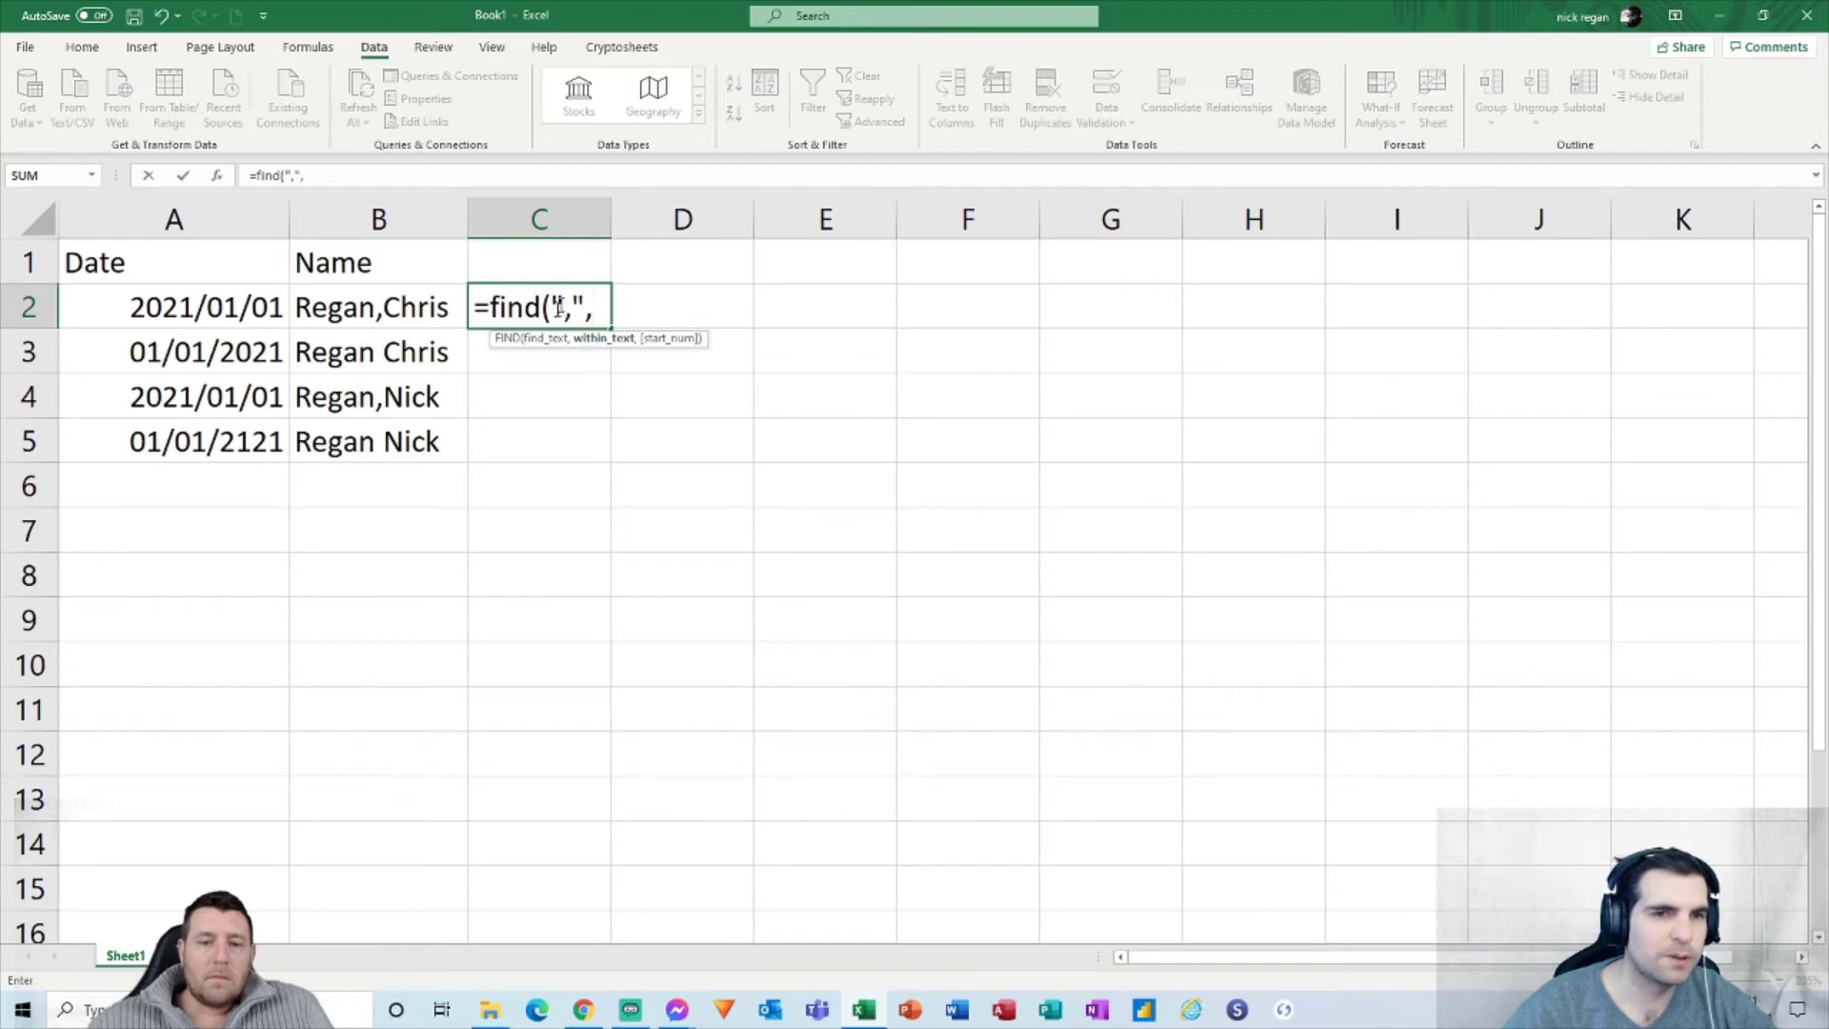
pyautogui.click(343, 315)
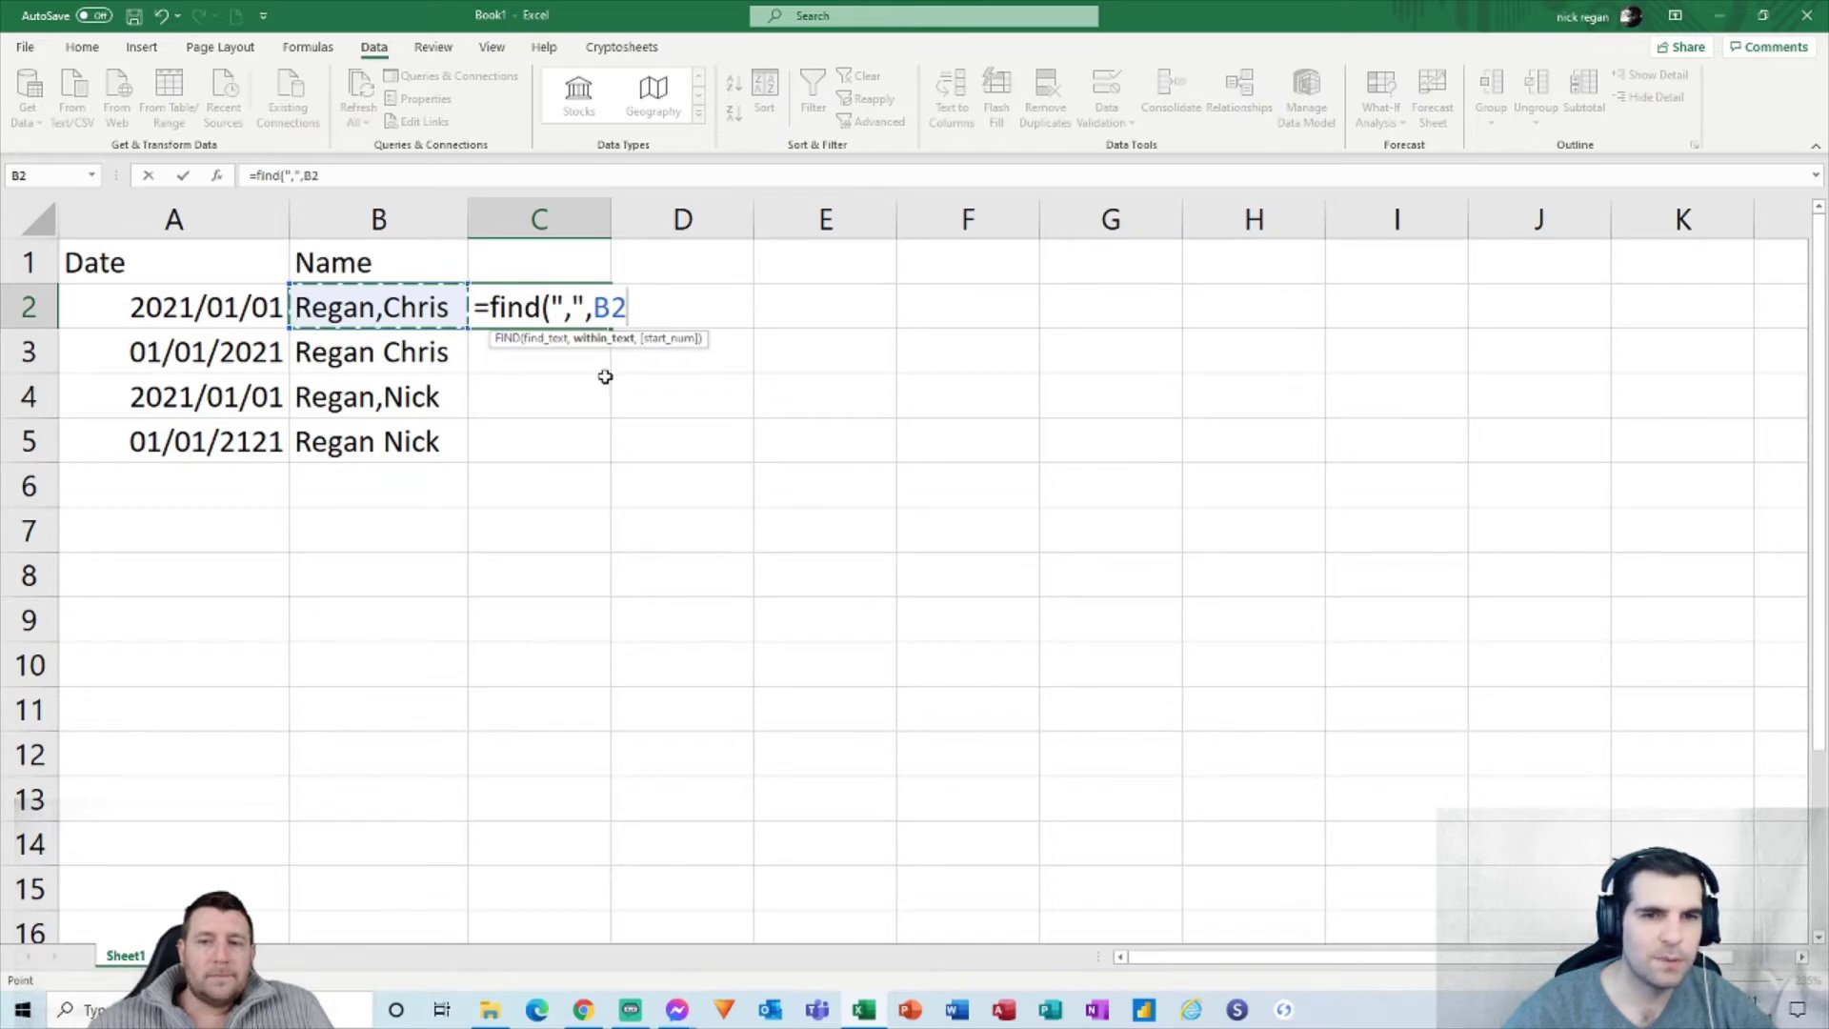
pyautogui.write(')')
pyautogui.press('Return')
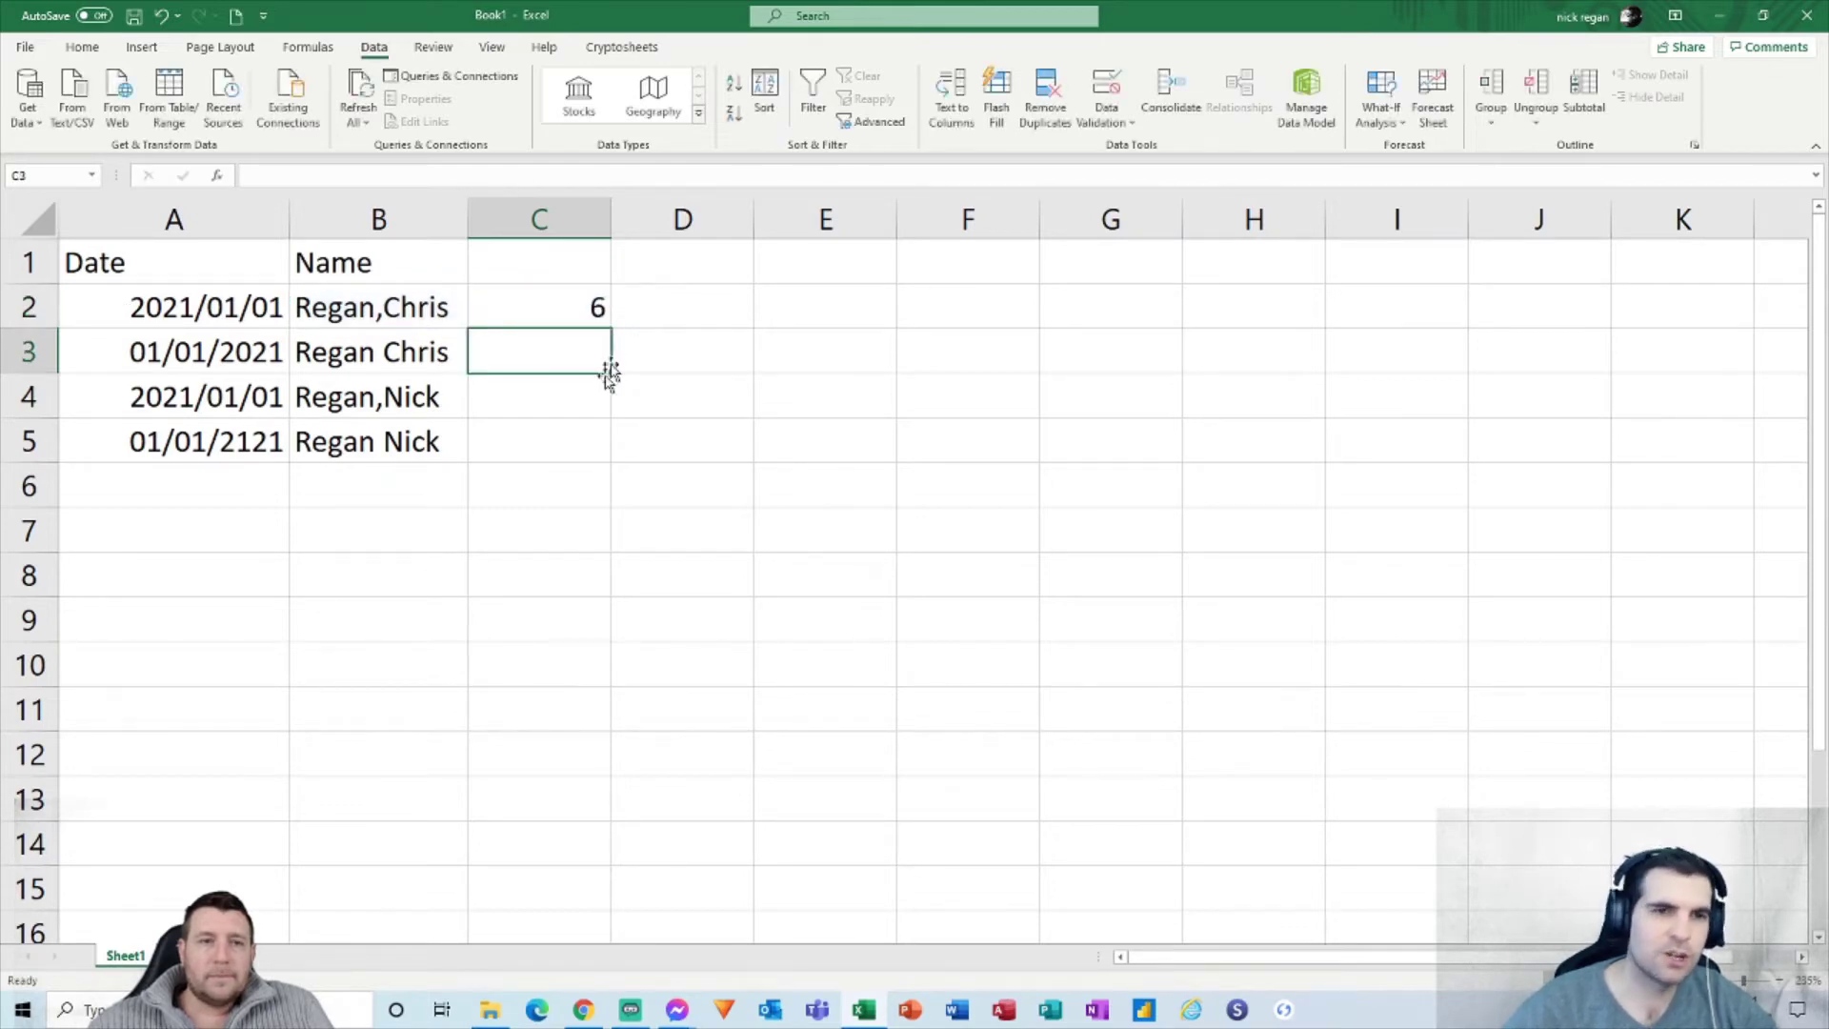
# Step: Fill the comma FIND formula from C2 down to C5 and check the results in C3 and C5
pyautogui.click(591, 303)
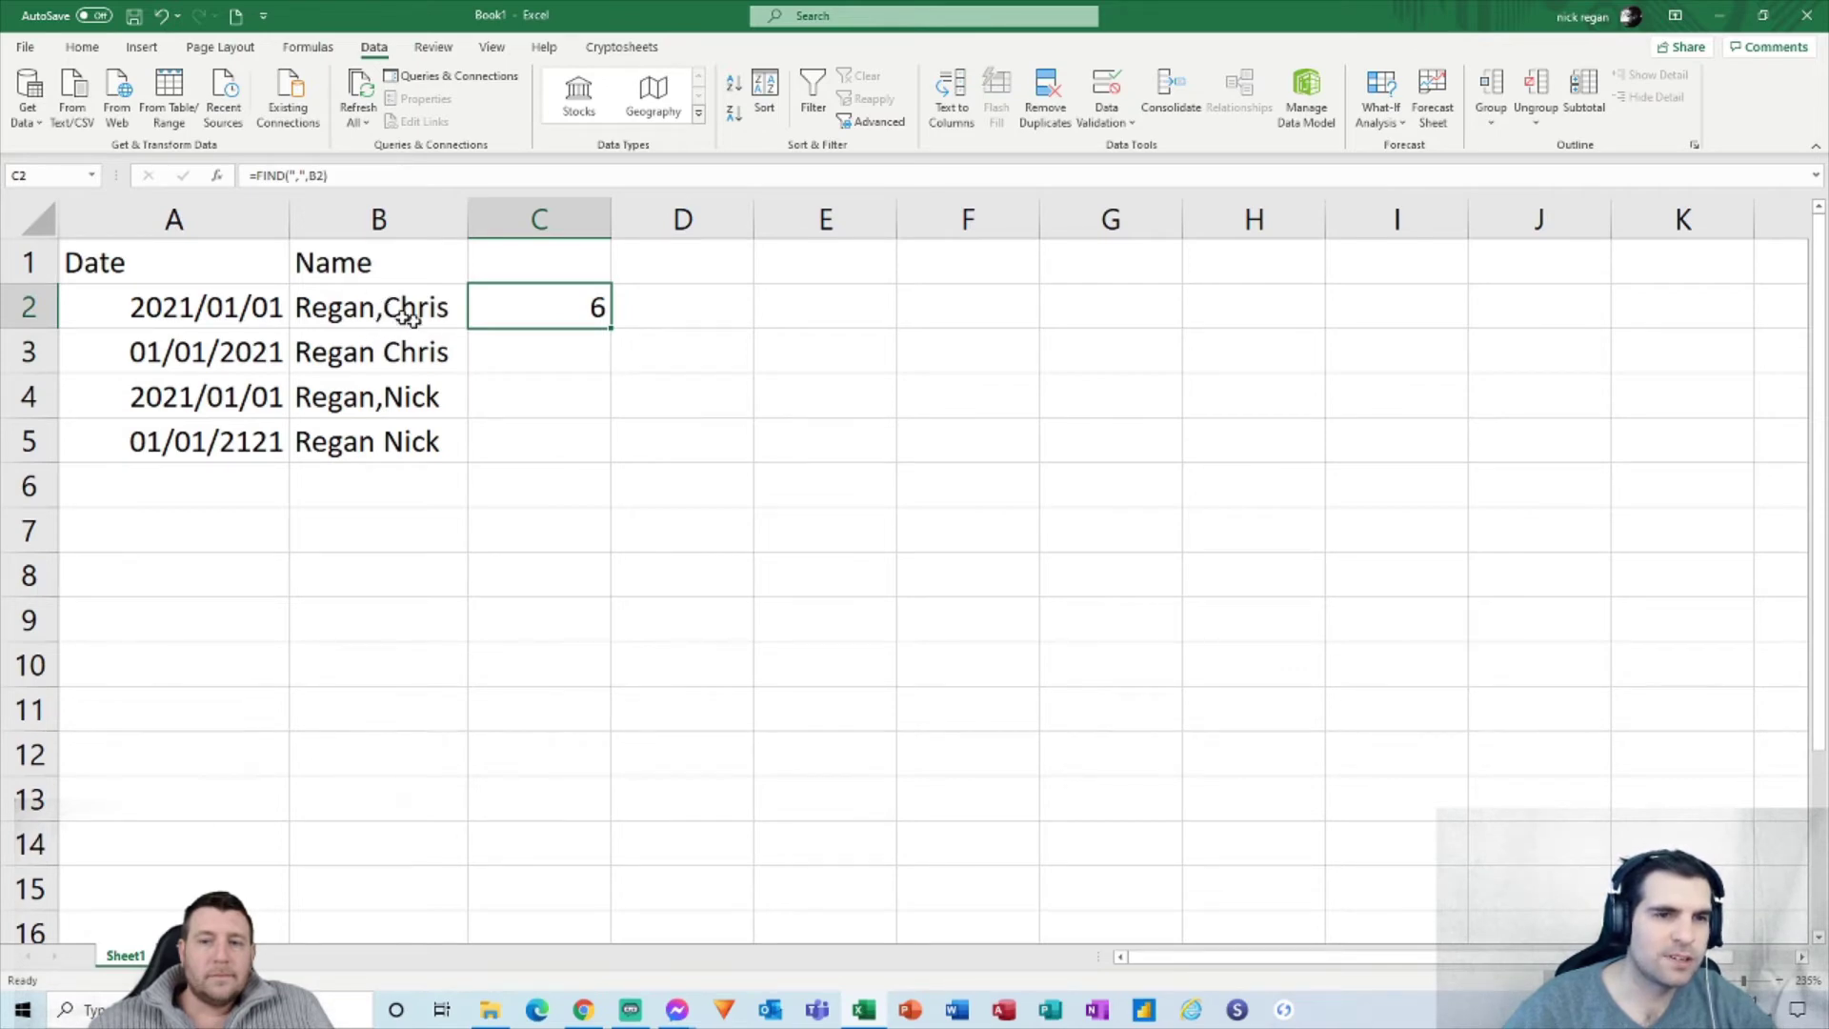
pyautogui.moveTo(612, 332); pyautogui.dragTo(610, 463)
pyautogui.click(581, 352)
pyautogui.click(543, 441)
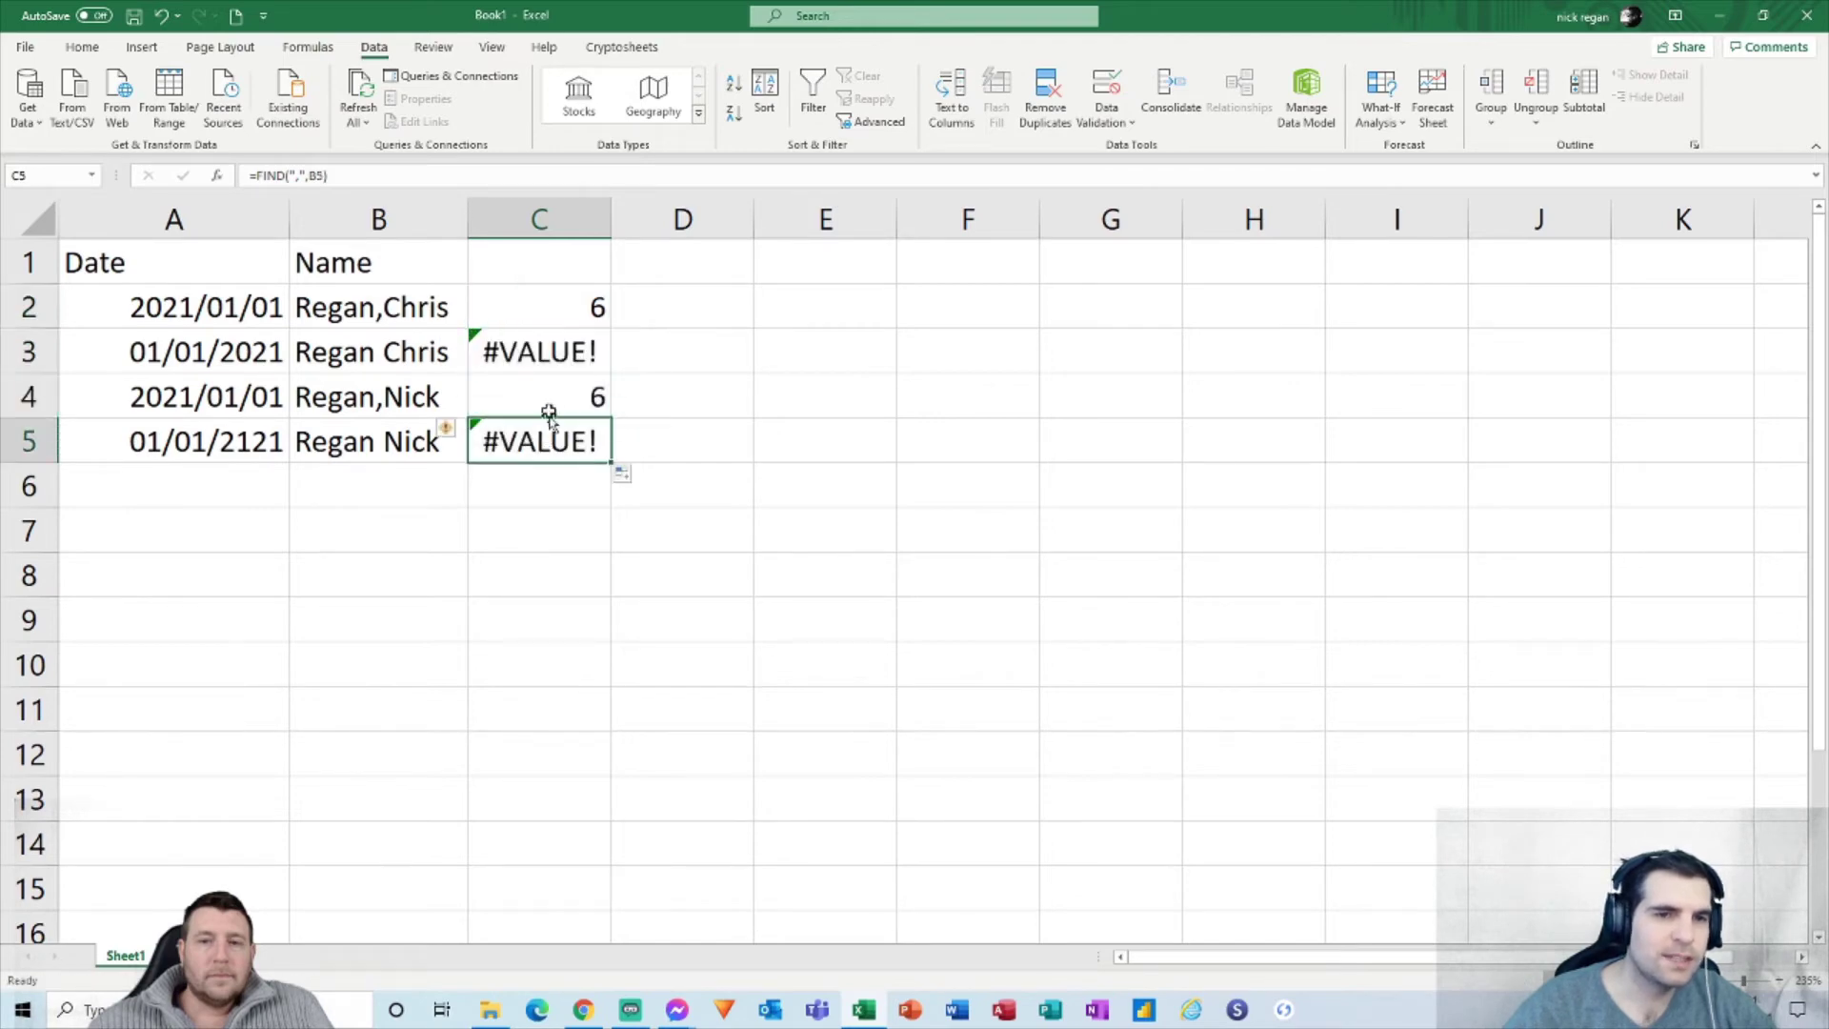
pyautogui.click(548, 348)
pyautogui.click(538, 443)
pyautogui.click(532, 356)
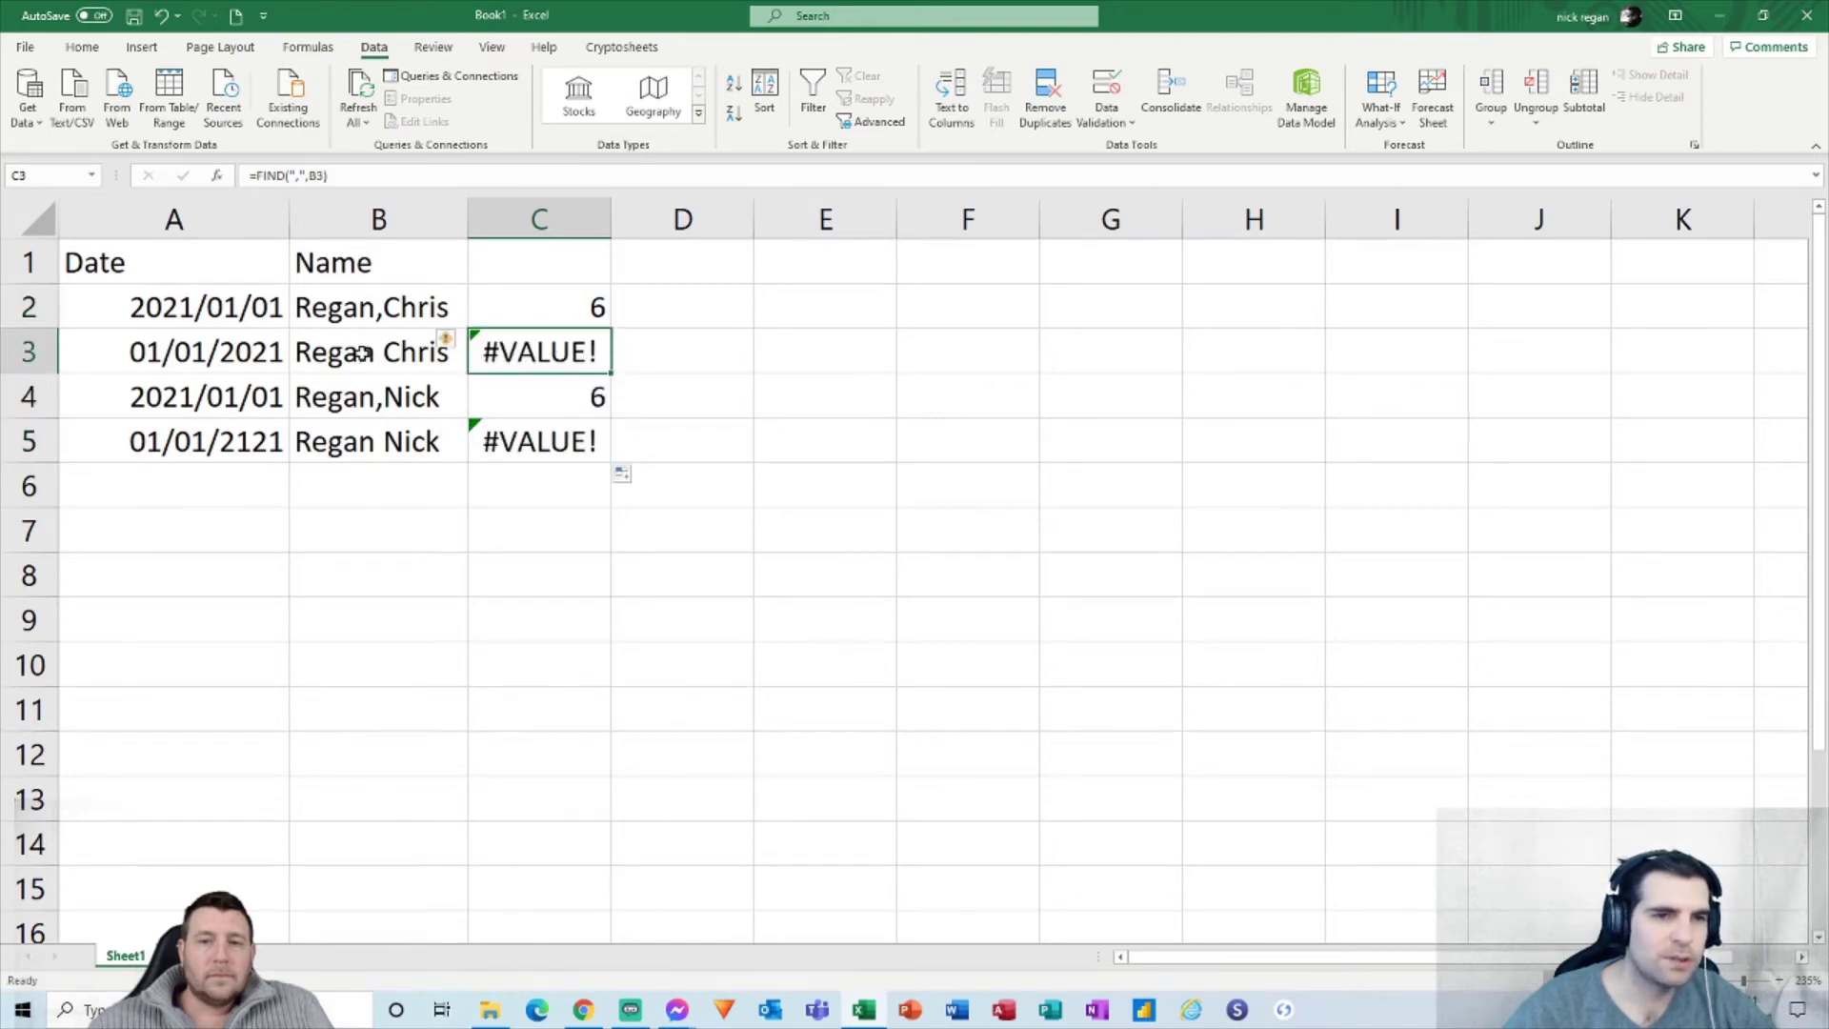
# Step: Wrap the existing FIND function in C2 in an IFERROR function as its value argument
pyautogui.click(543, 300)
pyautogui.click(259, 177)
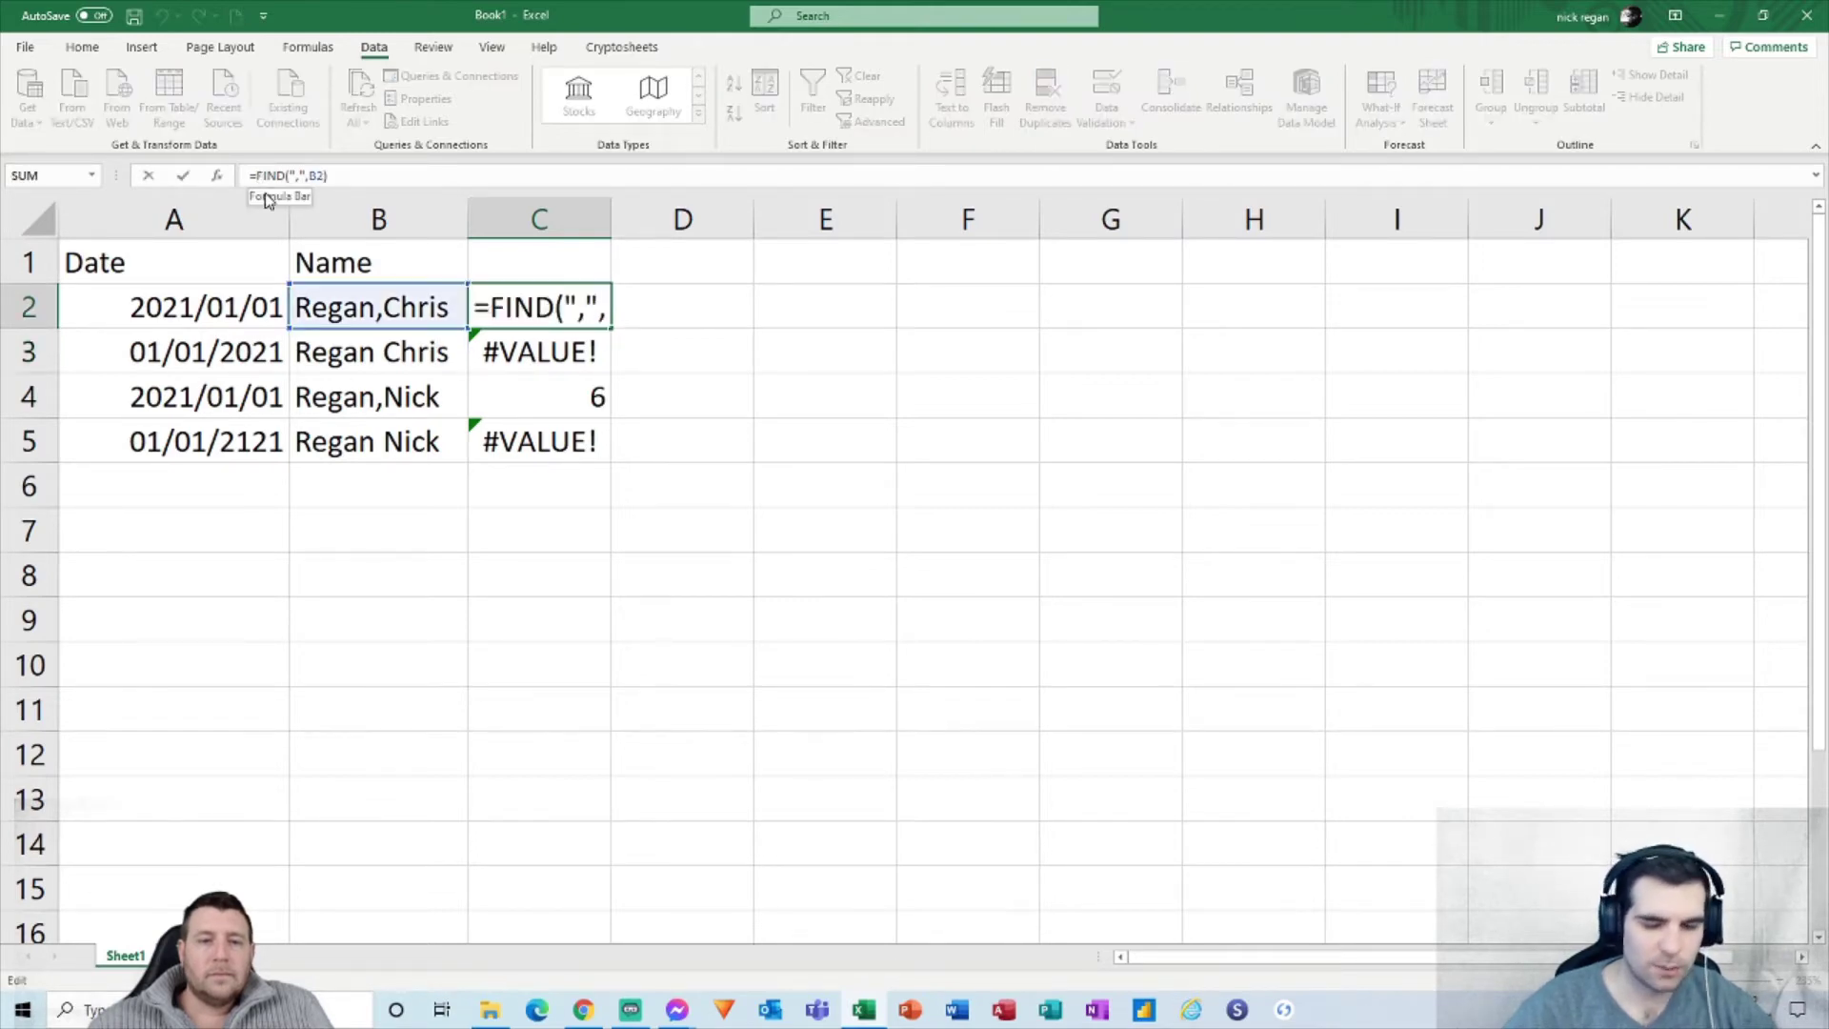
pyautogui.write('if(')
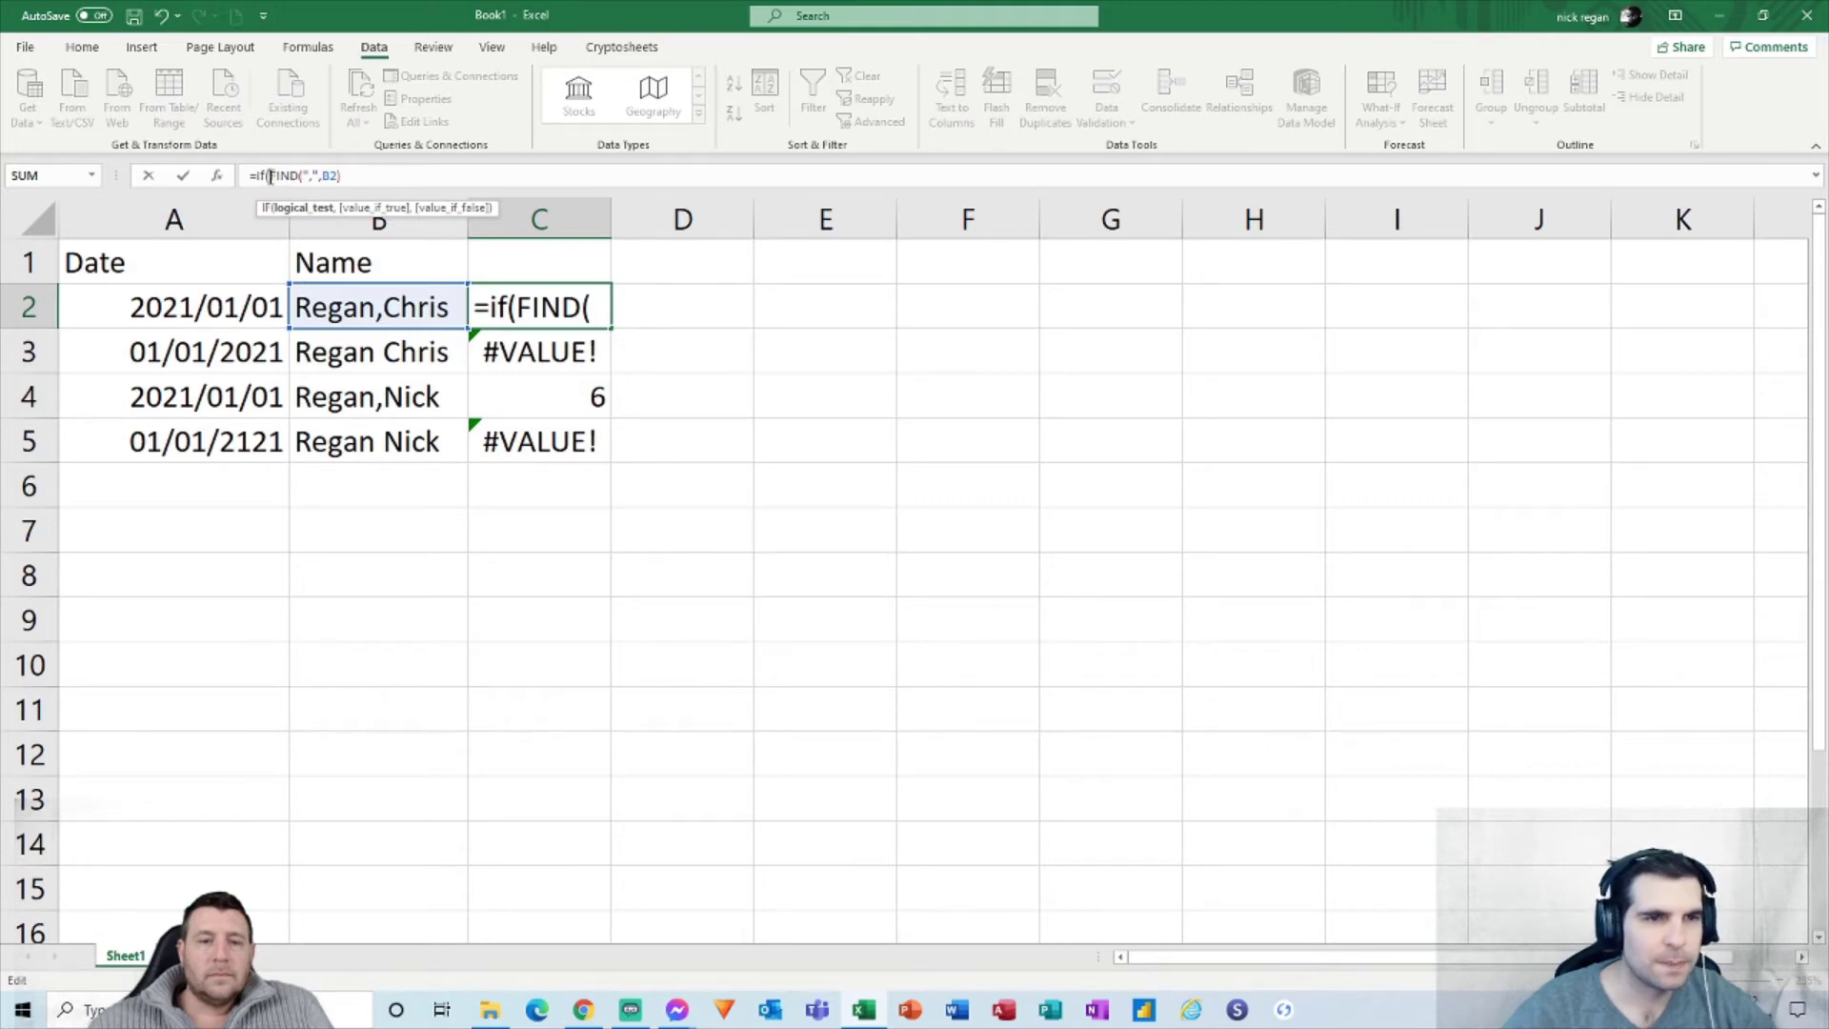
pyautogui.click(276, 181)
pyautogui.press('Delete')
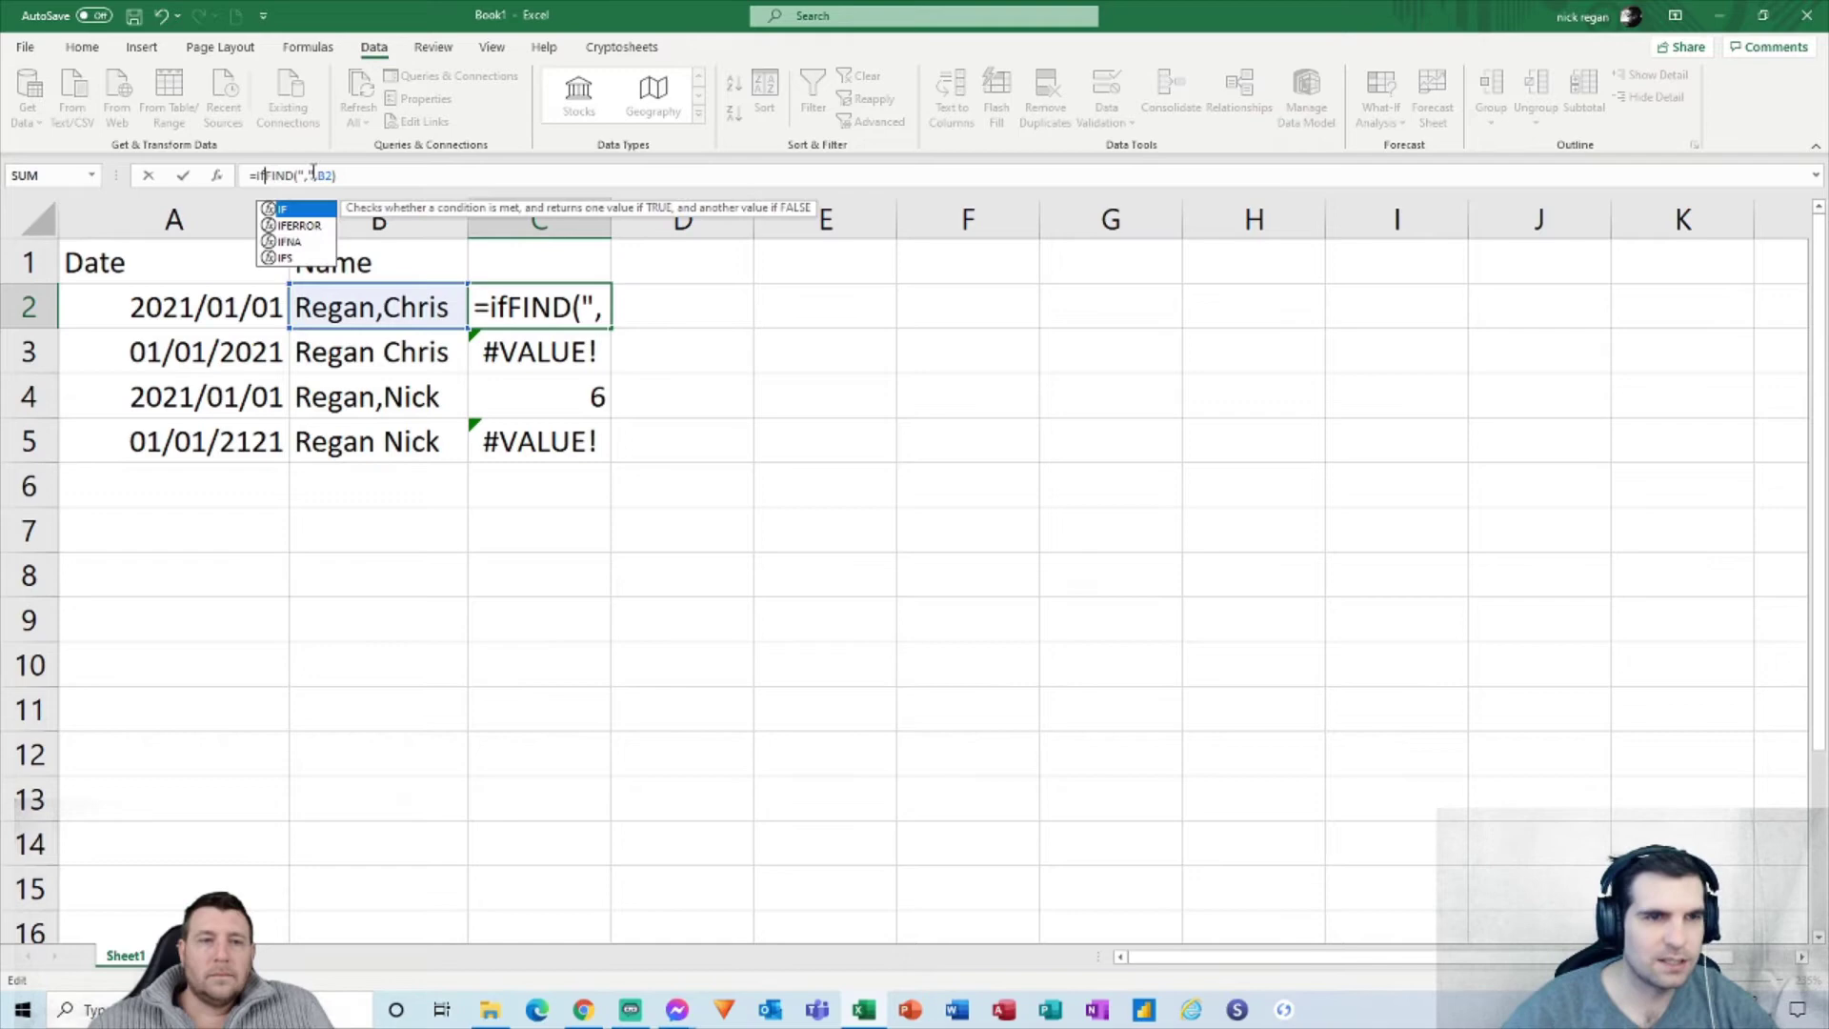
pyautogui.doubleClick(288, 226)
pyautogui.click(392, 177)
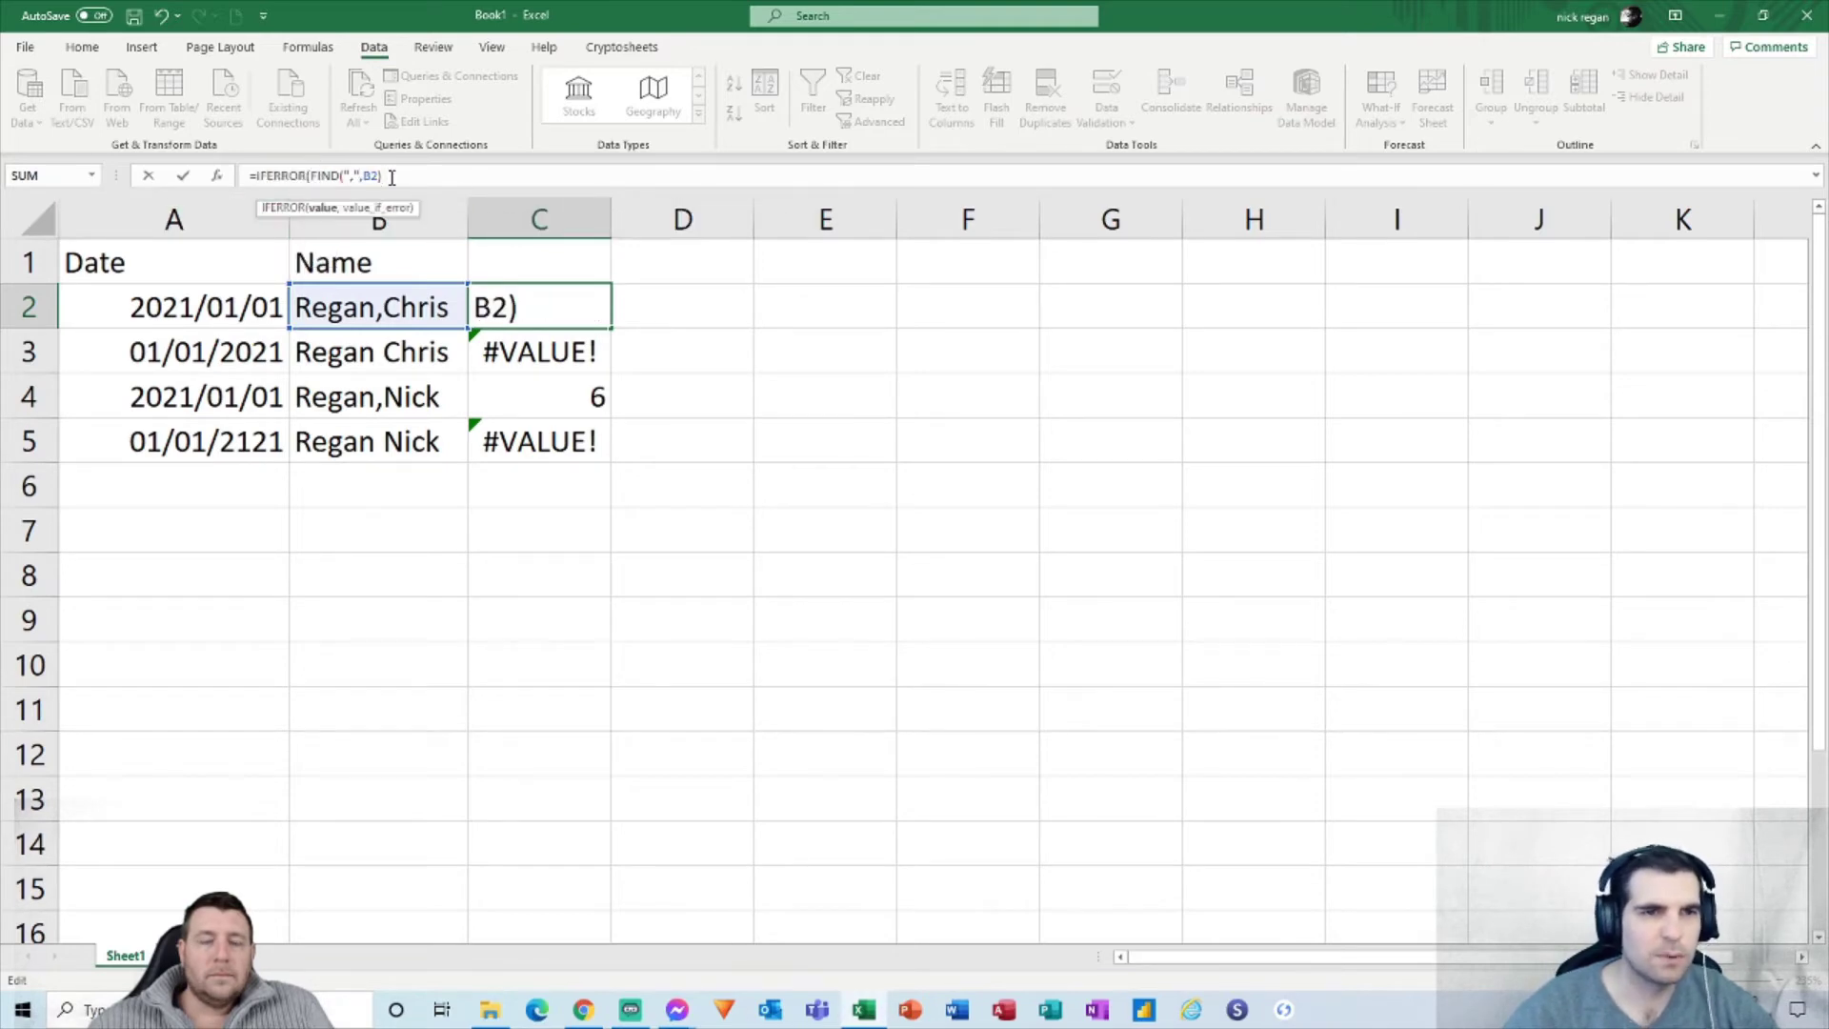
# Step: Complete the C2 formula with FIND(" ",B2) as the IFERROR fallback, giving =IFERROR(FIND(",",B2),FIND(" ",B2))
pyautogui.write(',')
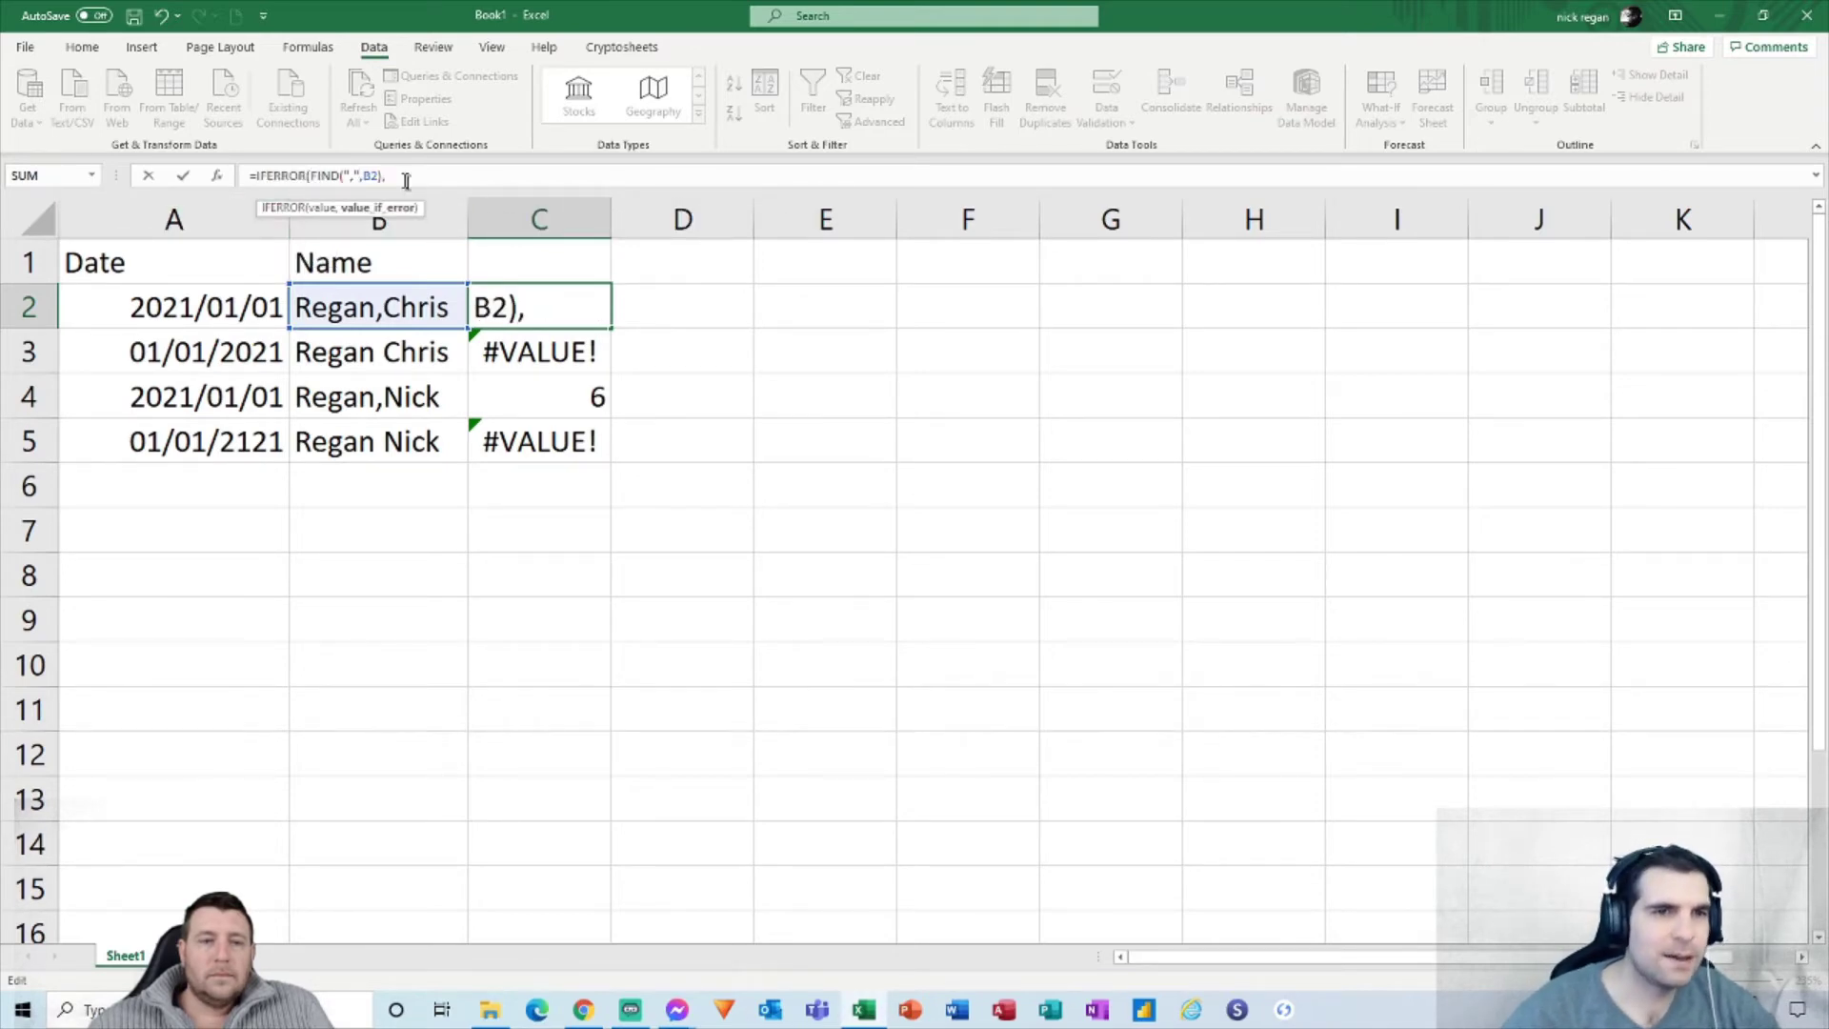
pyautogui.write('find(')
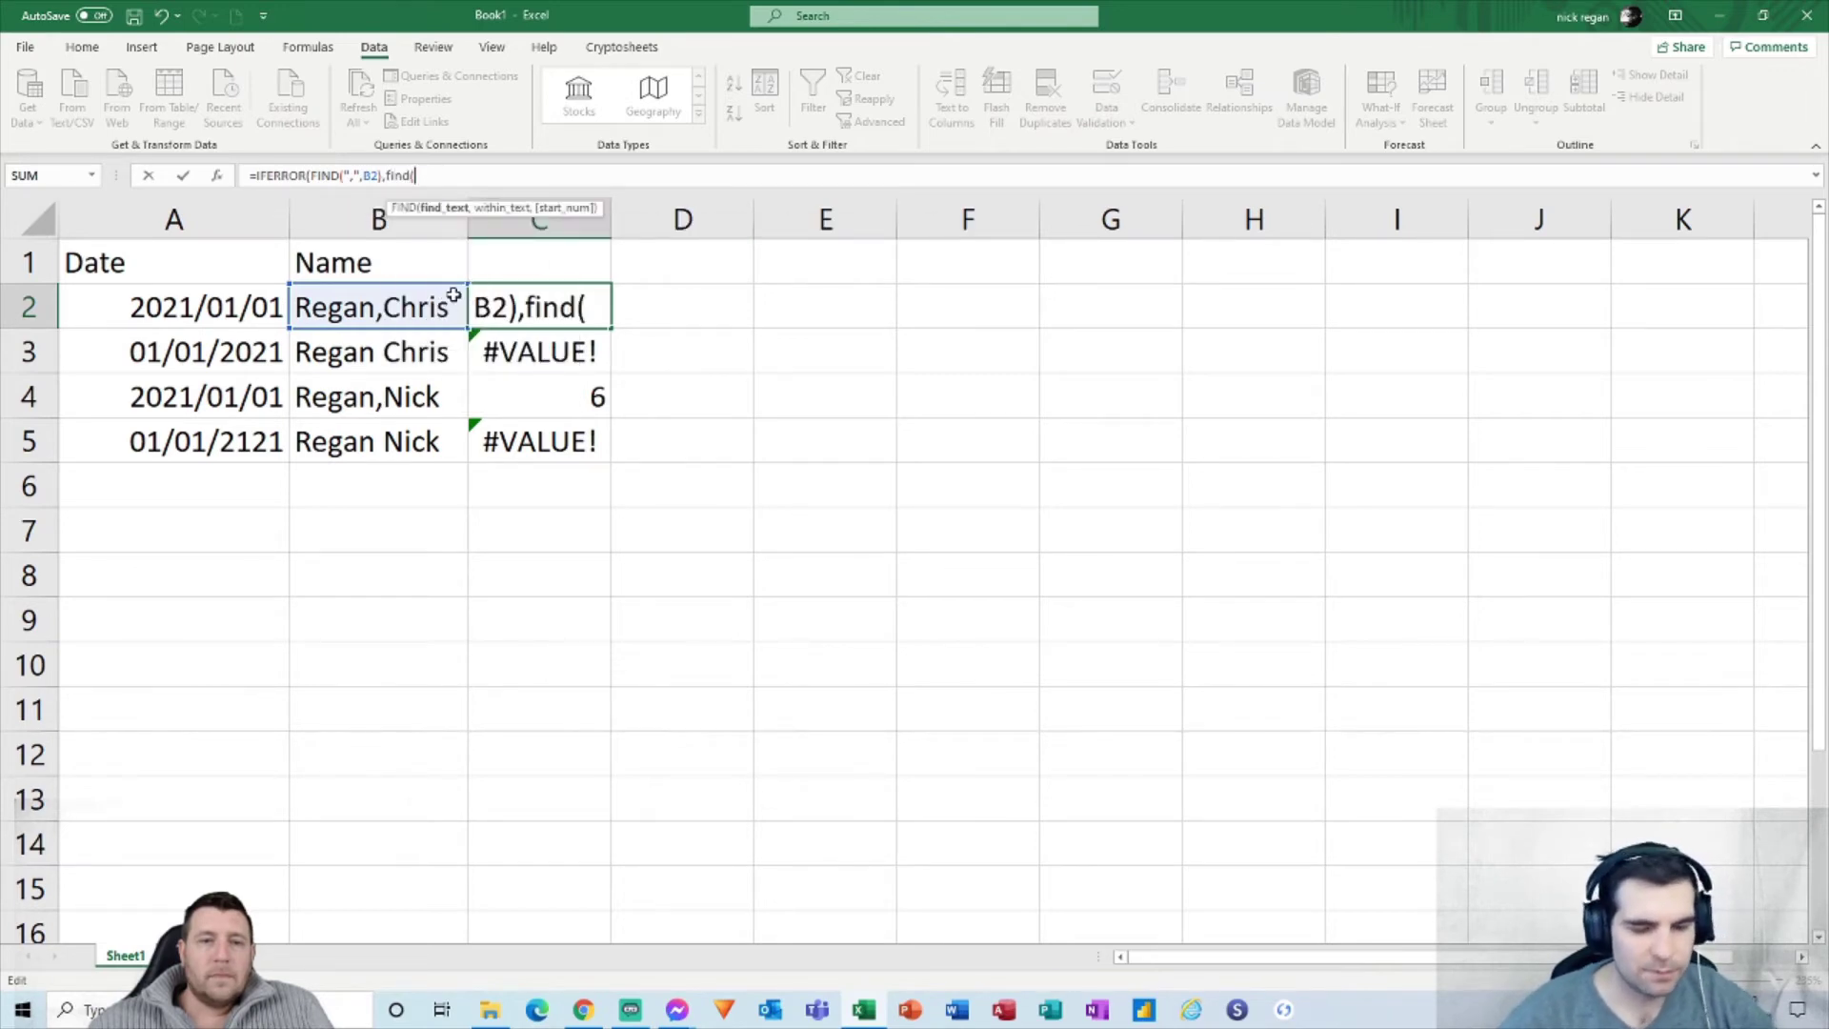
pyautogui.write('" "')
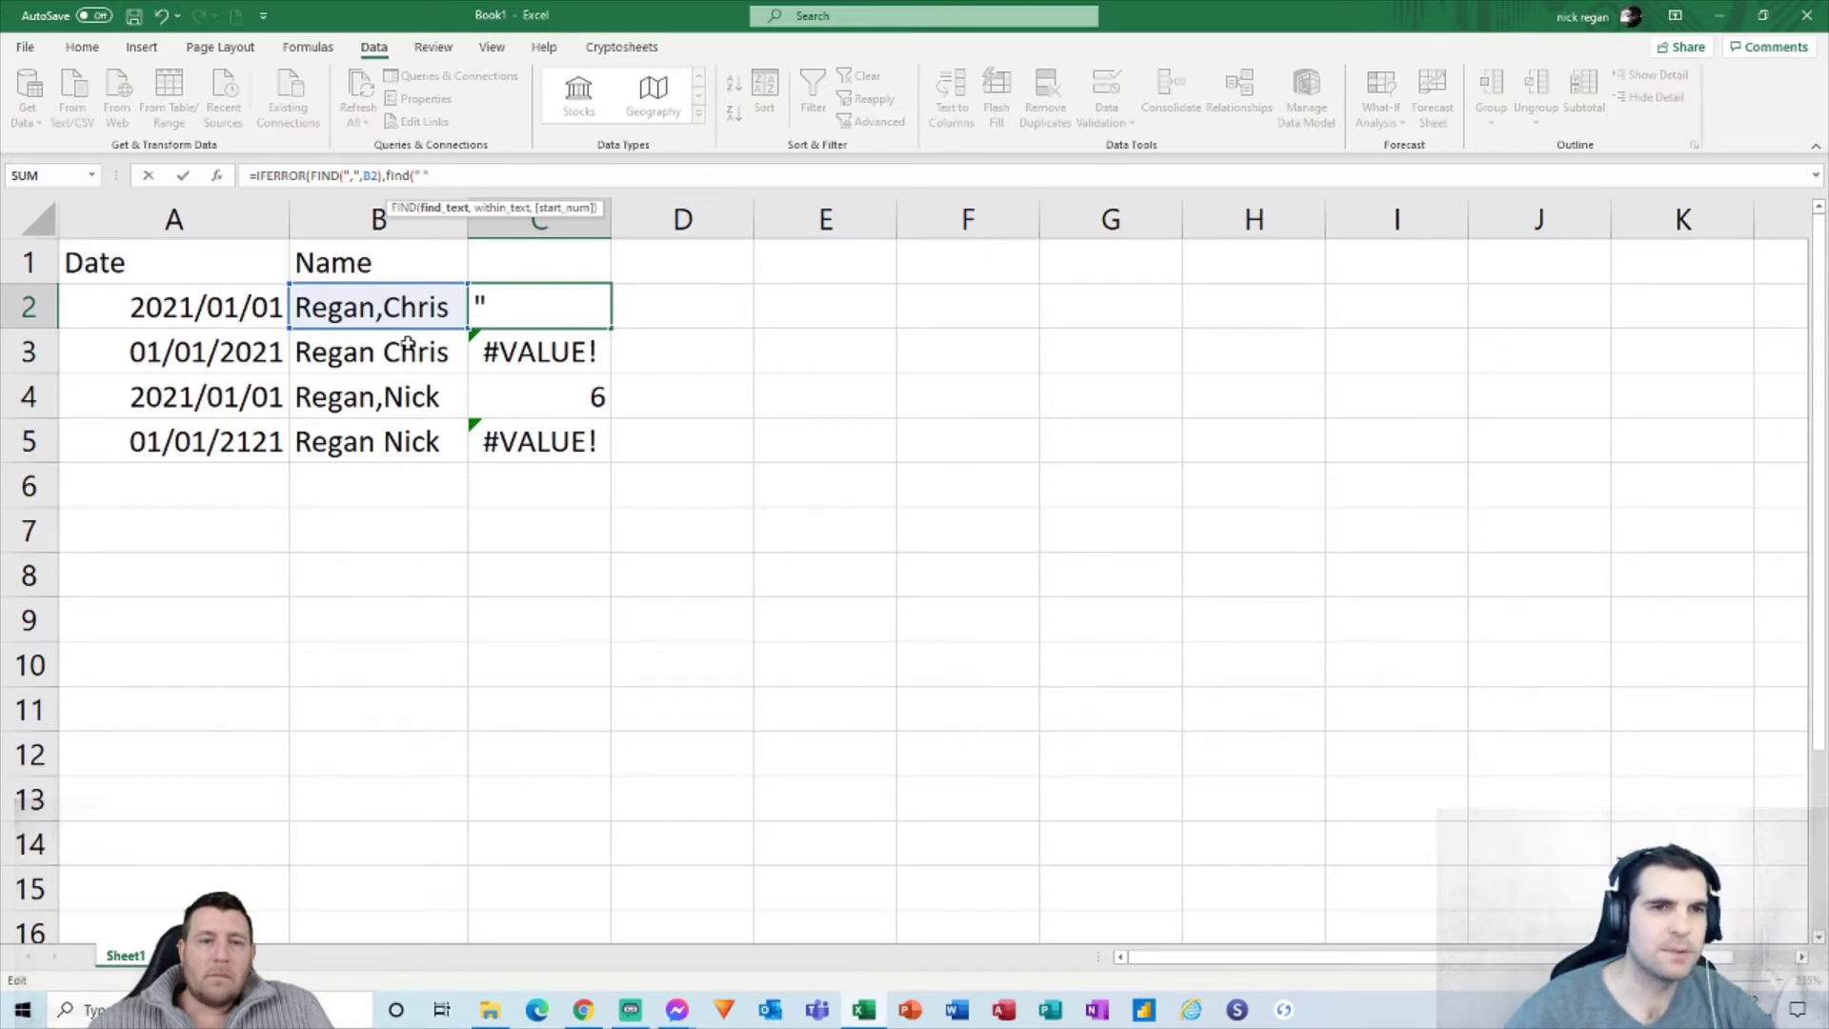
pyautogui.write(',')
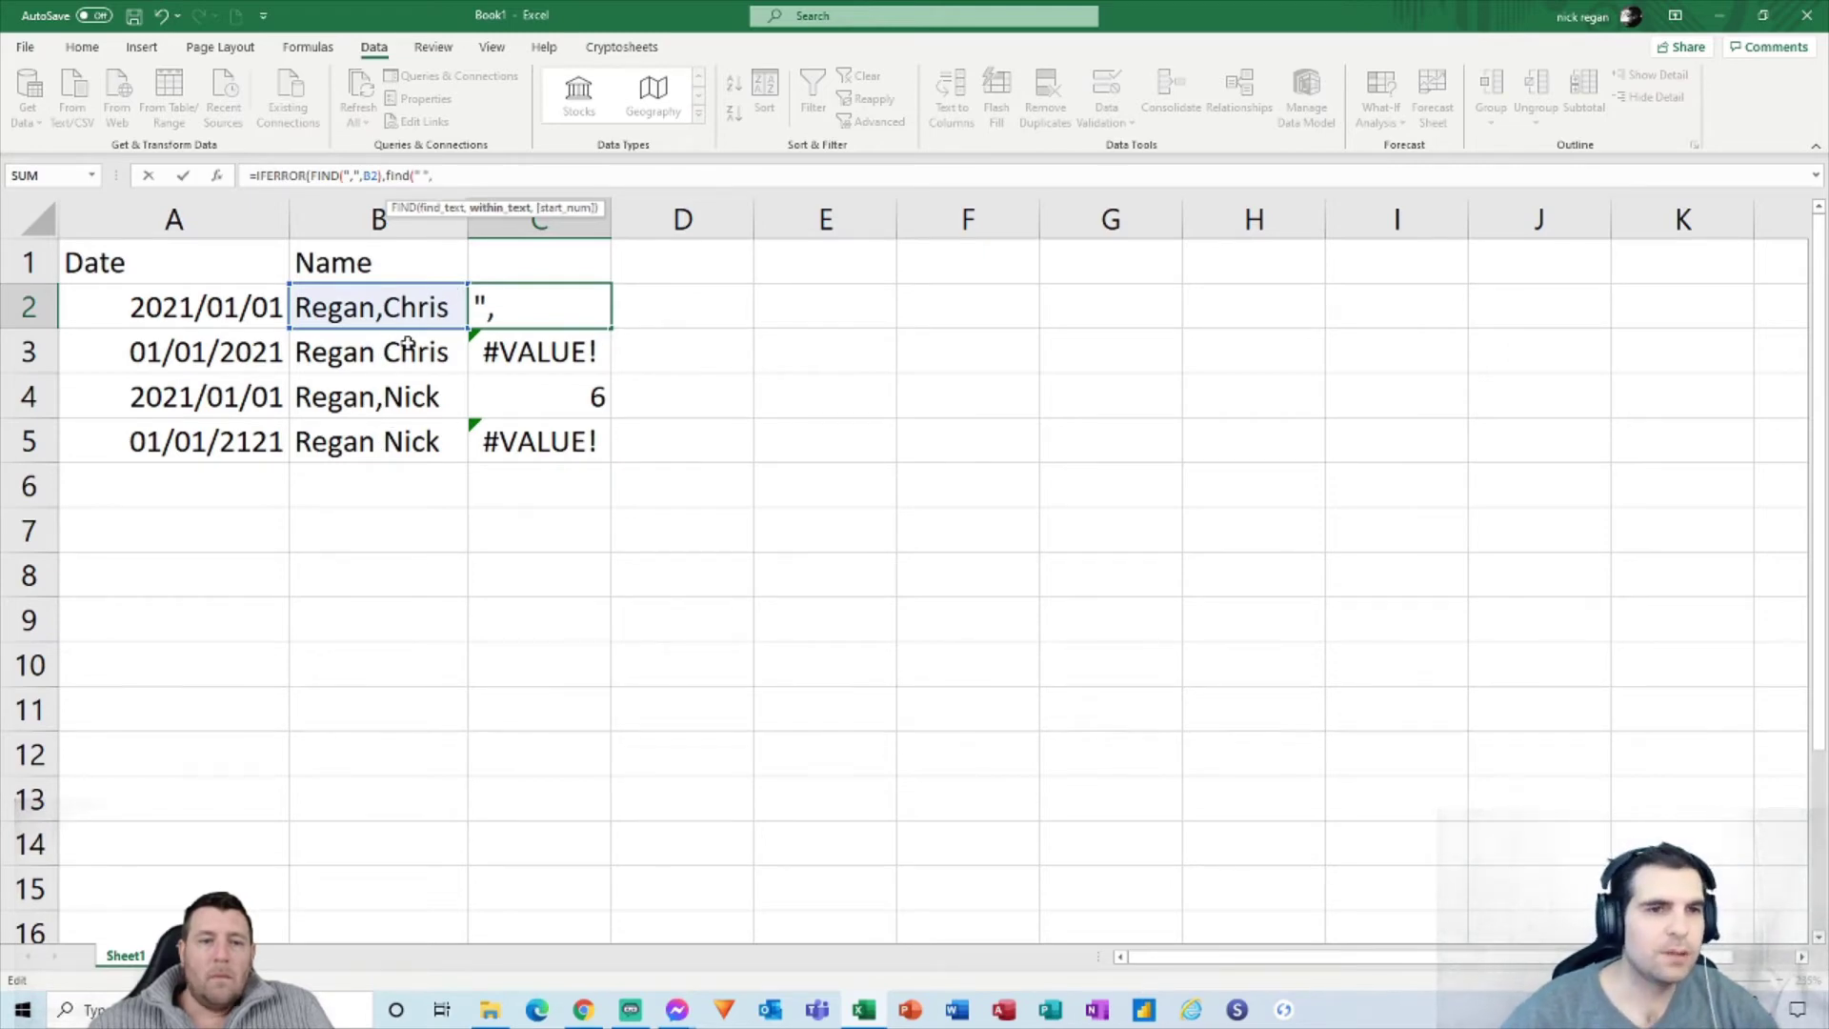
pyautogui.click(392, 315)
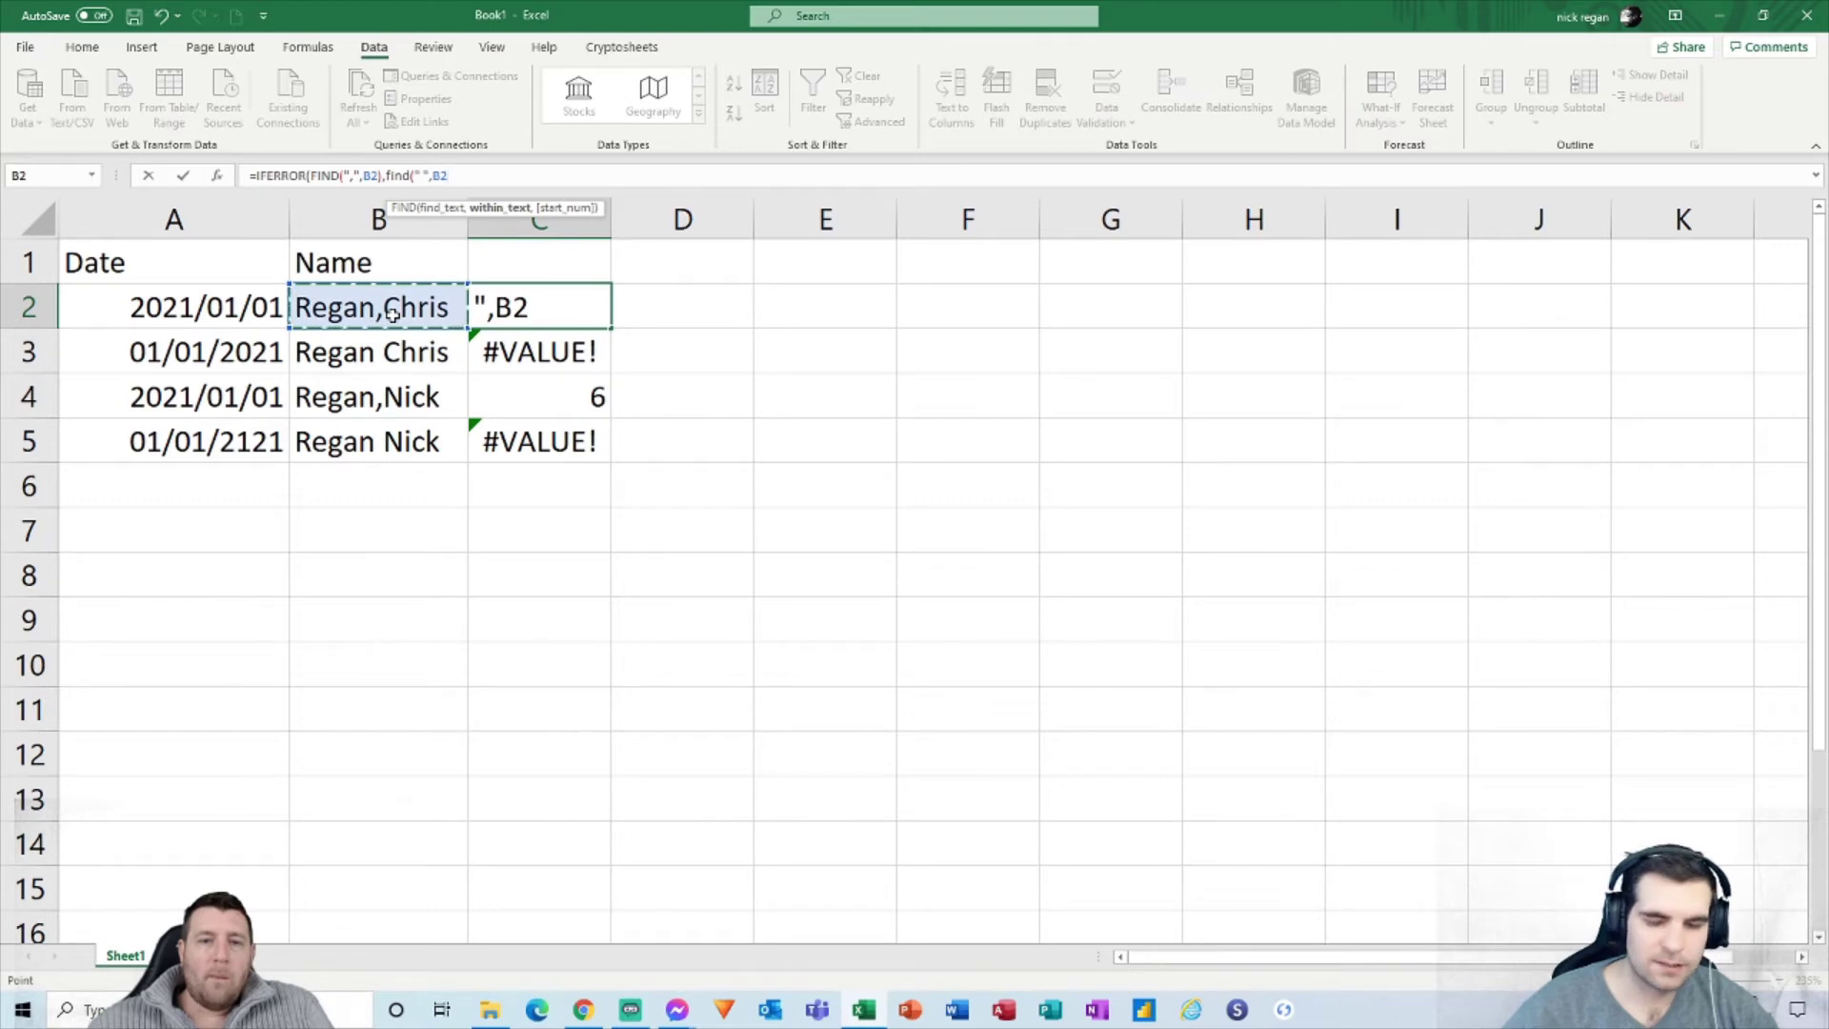
pyautogui.write(')')
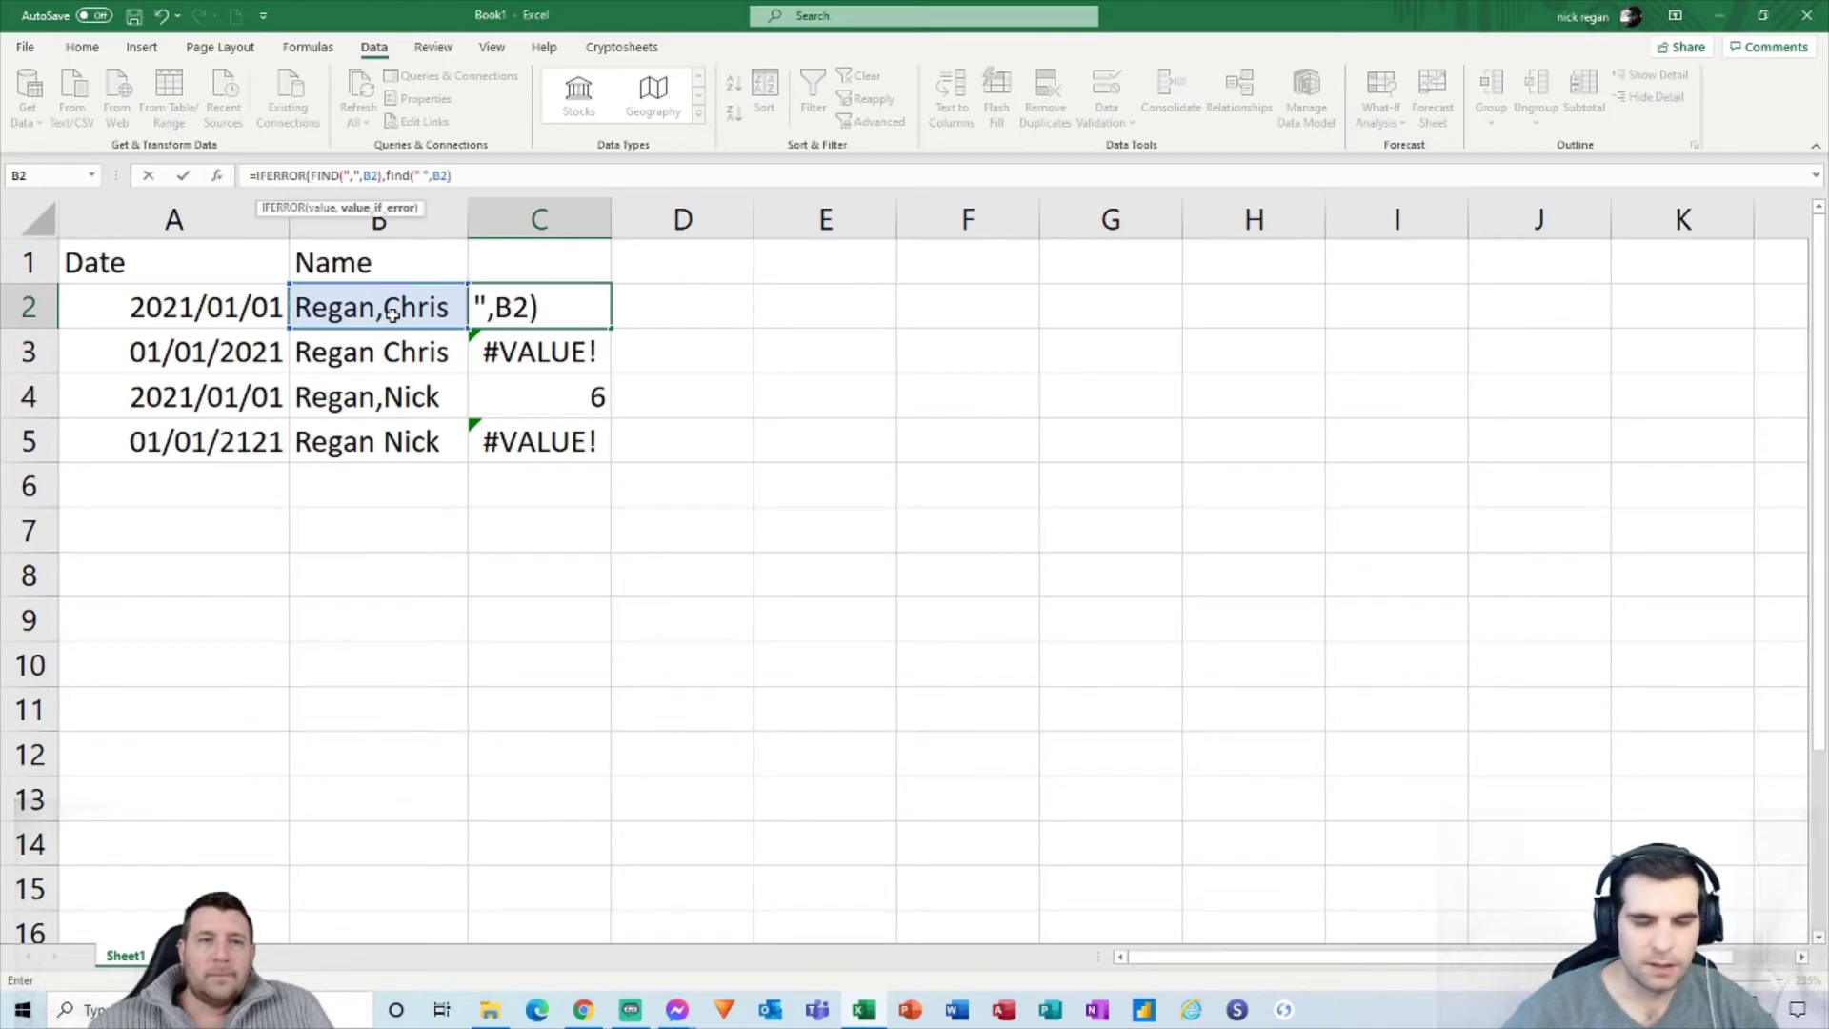
pyautogui.write(')')
pyautogui.press('Return')
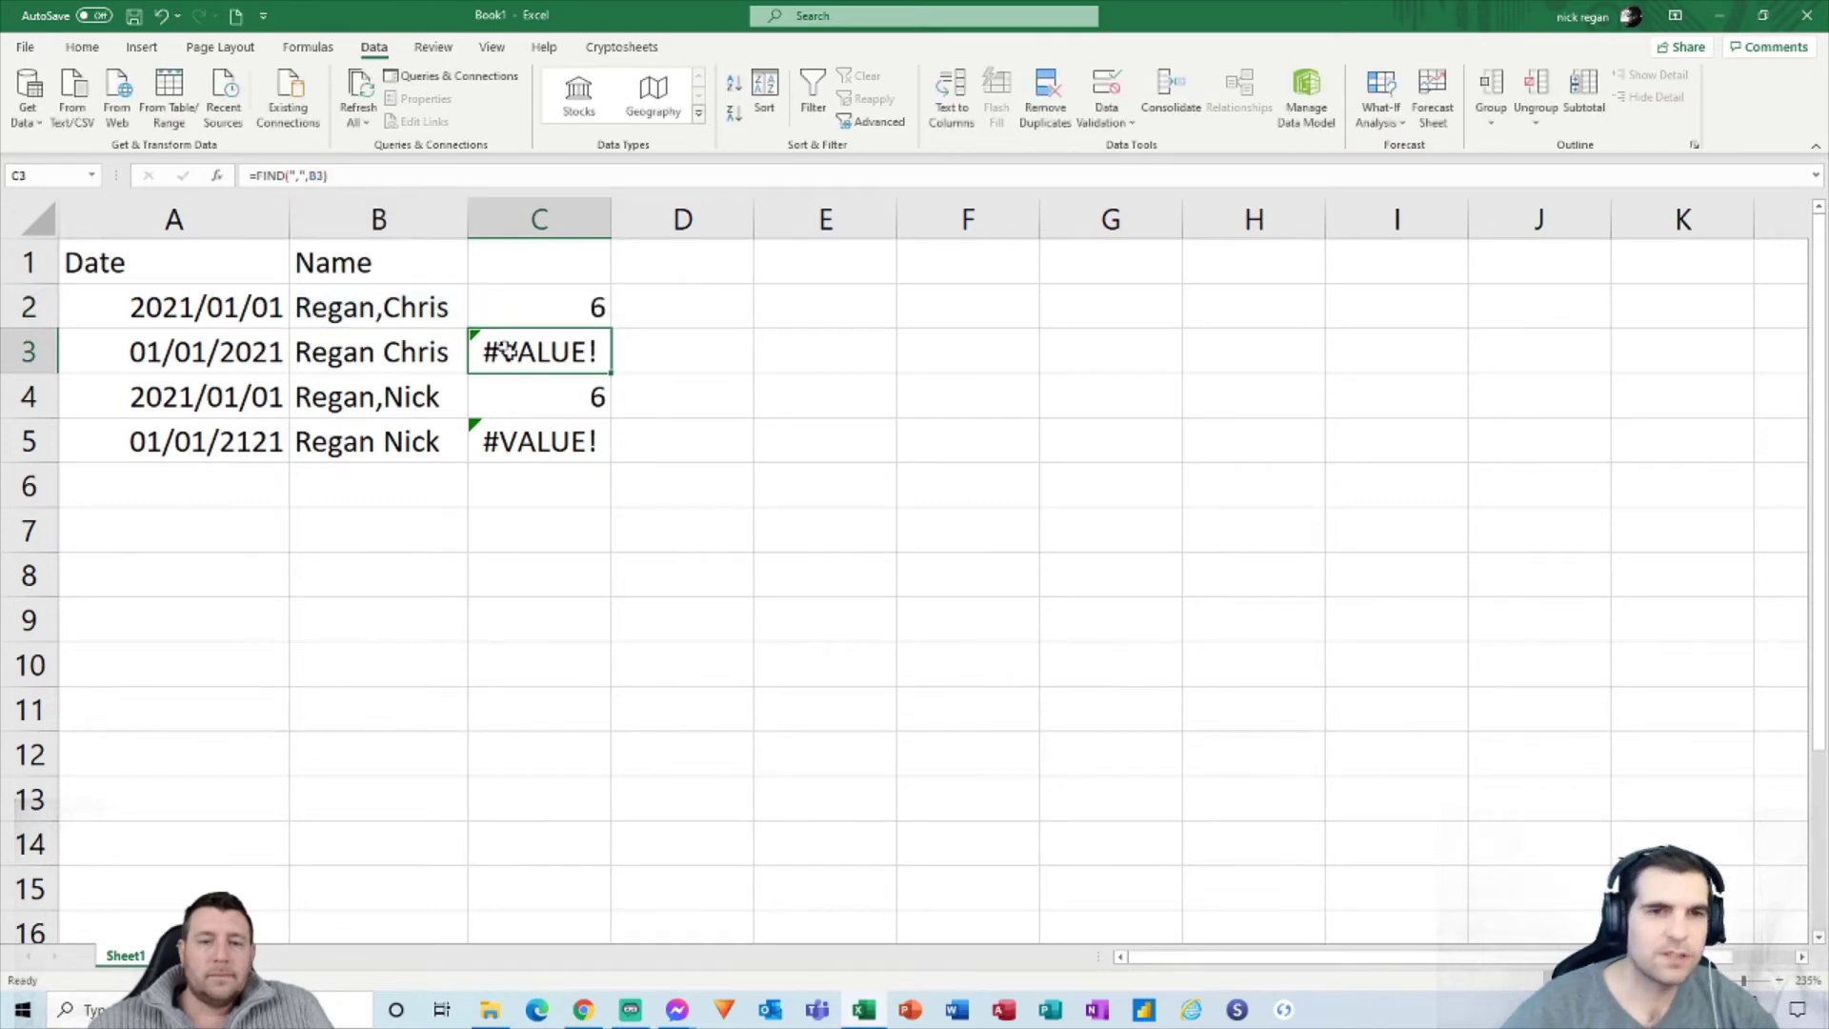
# Step: Fill the IFERROR formula from C2 down to C5 and check it against the names in column B
pyautogui.click(598, 307)
pyautogui.moveTo(613, 331); pyautogui.dragTo(610, 461)
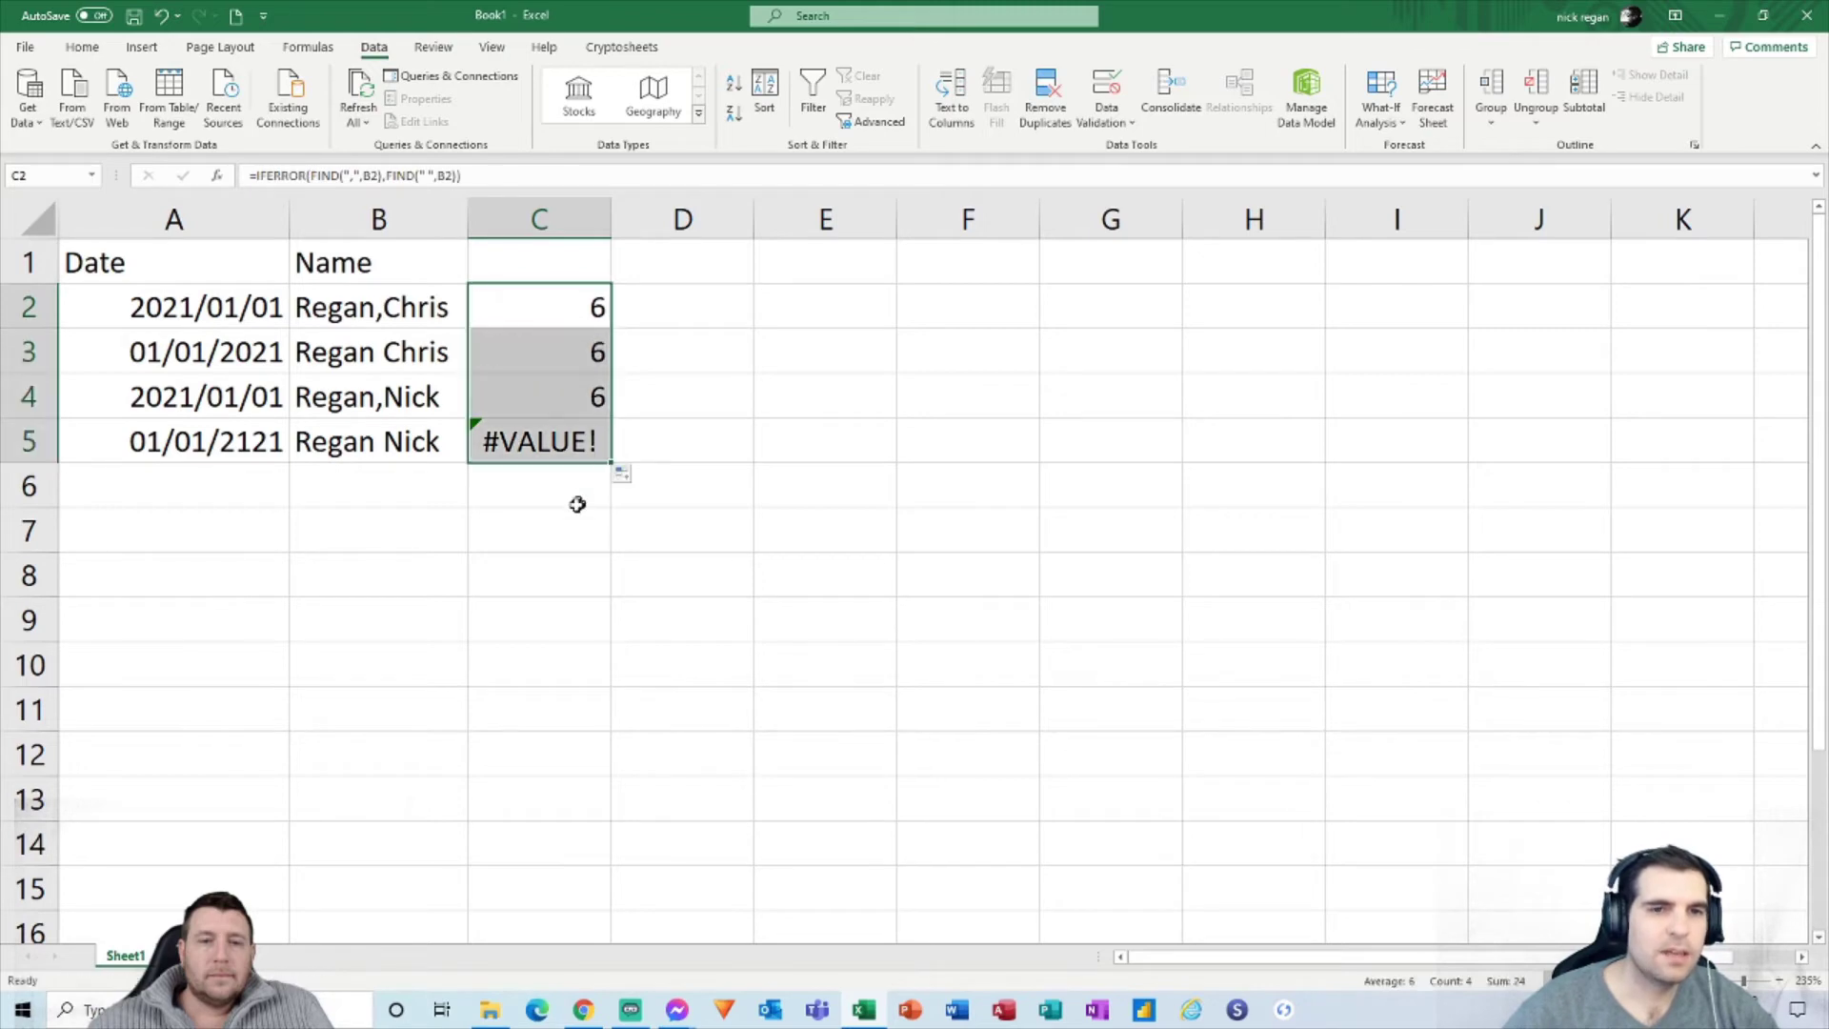
pyautogui.click(383, 345)
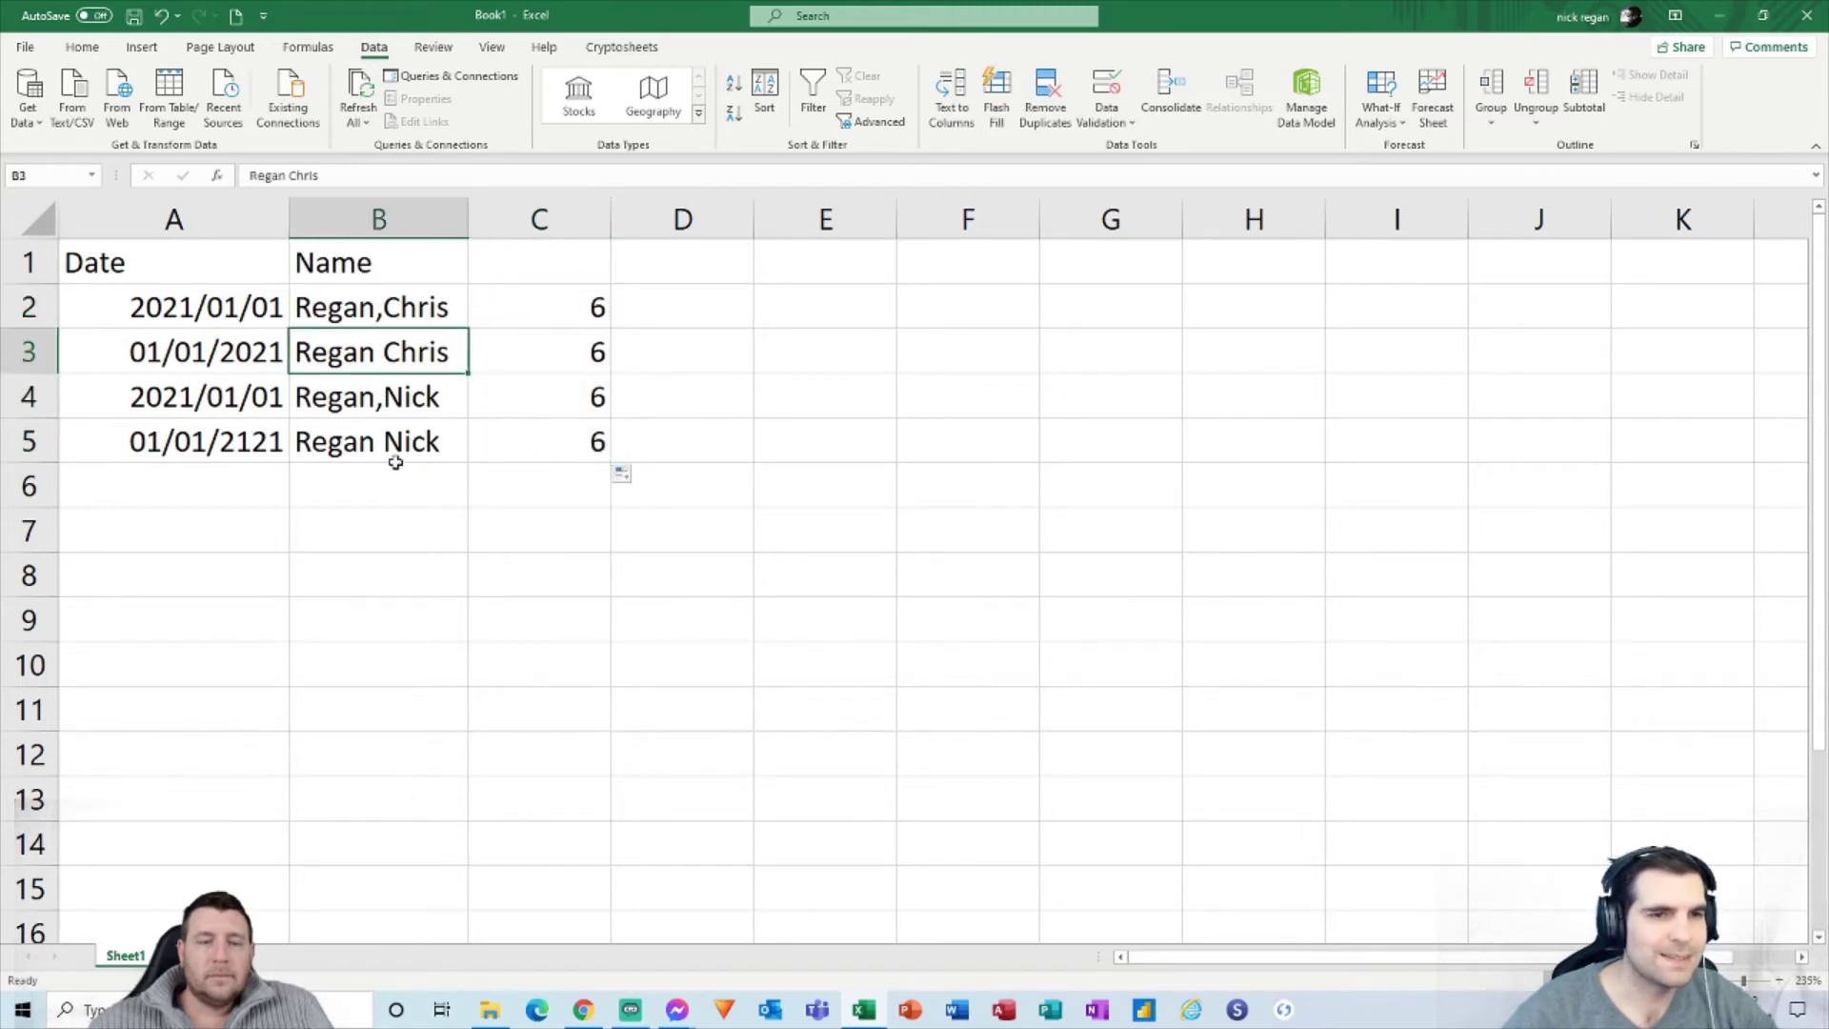
pyautogui.click(404, 317)
# Step: Wrap the IFERROR formula in C2 in a MID function with B2 as its text argument and IFERROR leading the start number
pyautogui.click(543, 310)
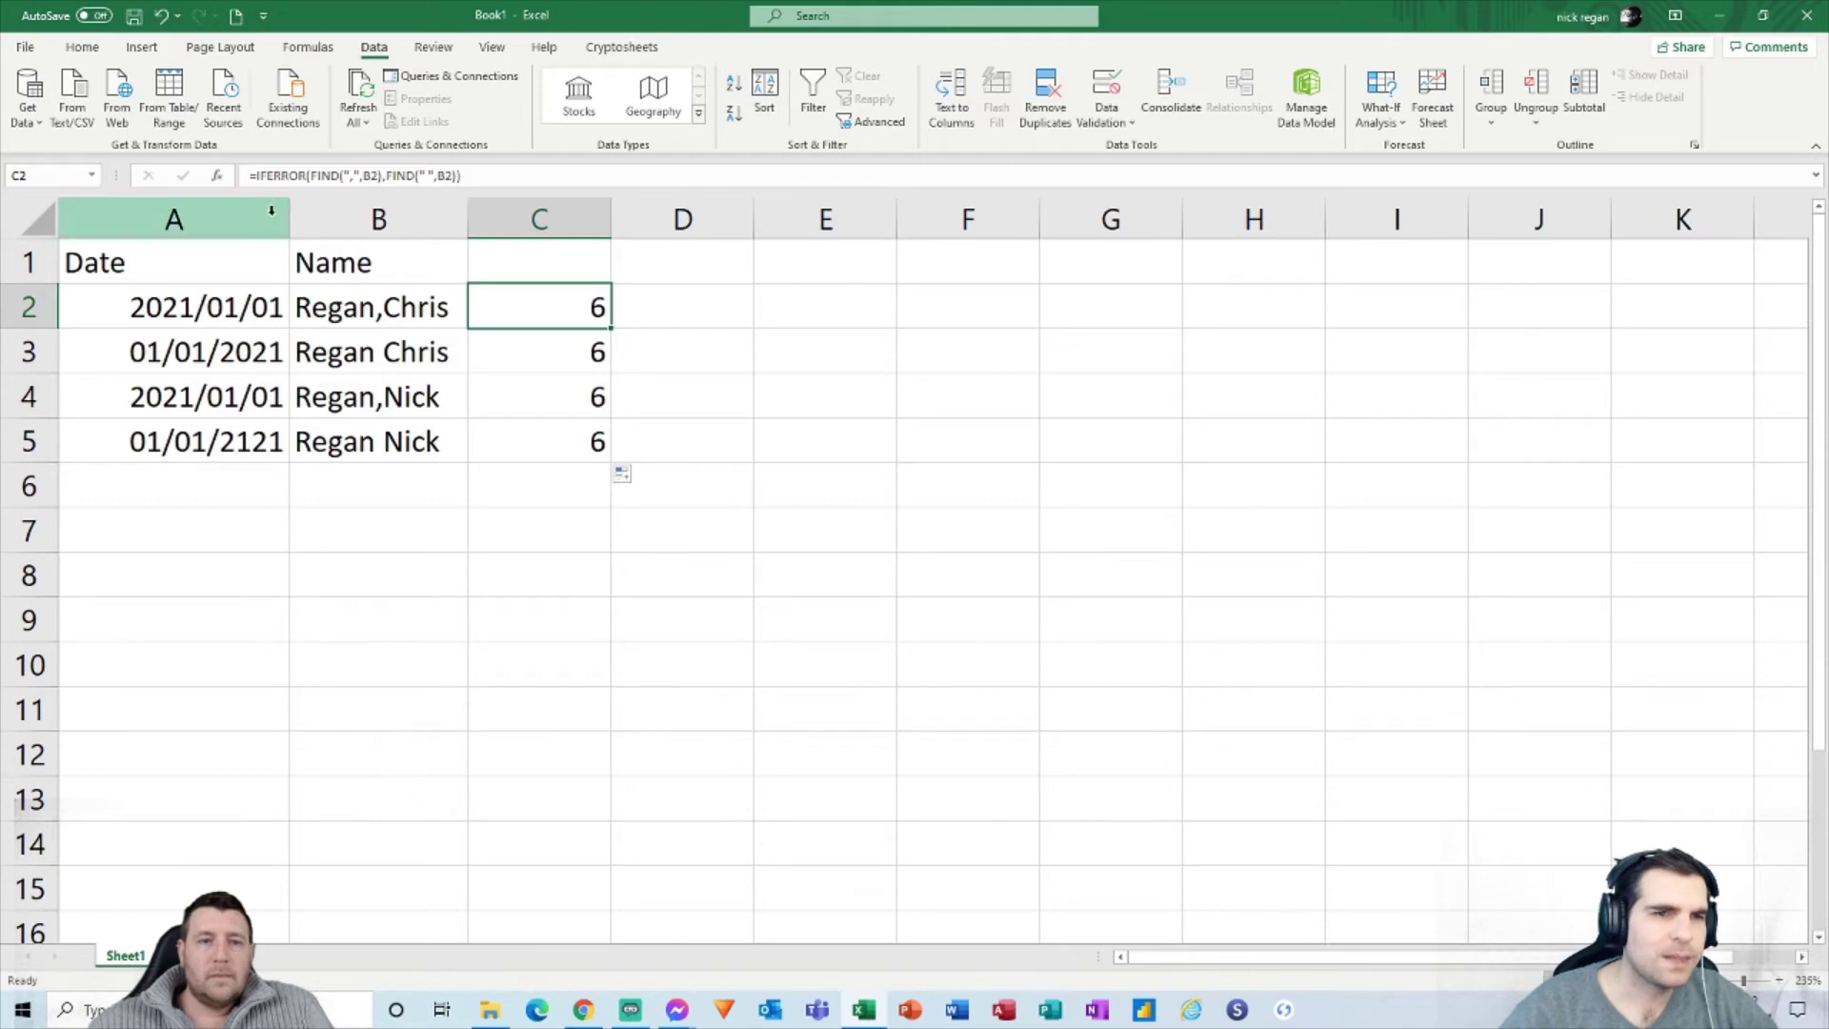
pyautogui.click(265, 183)
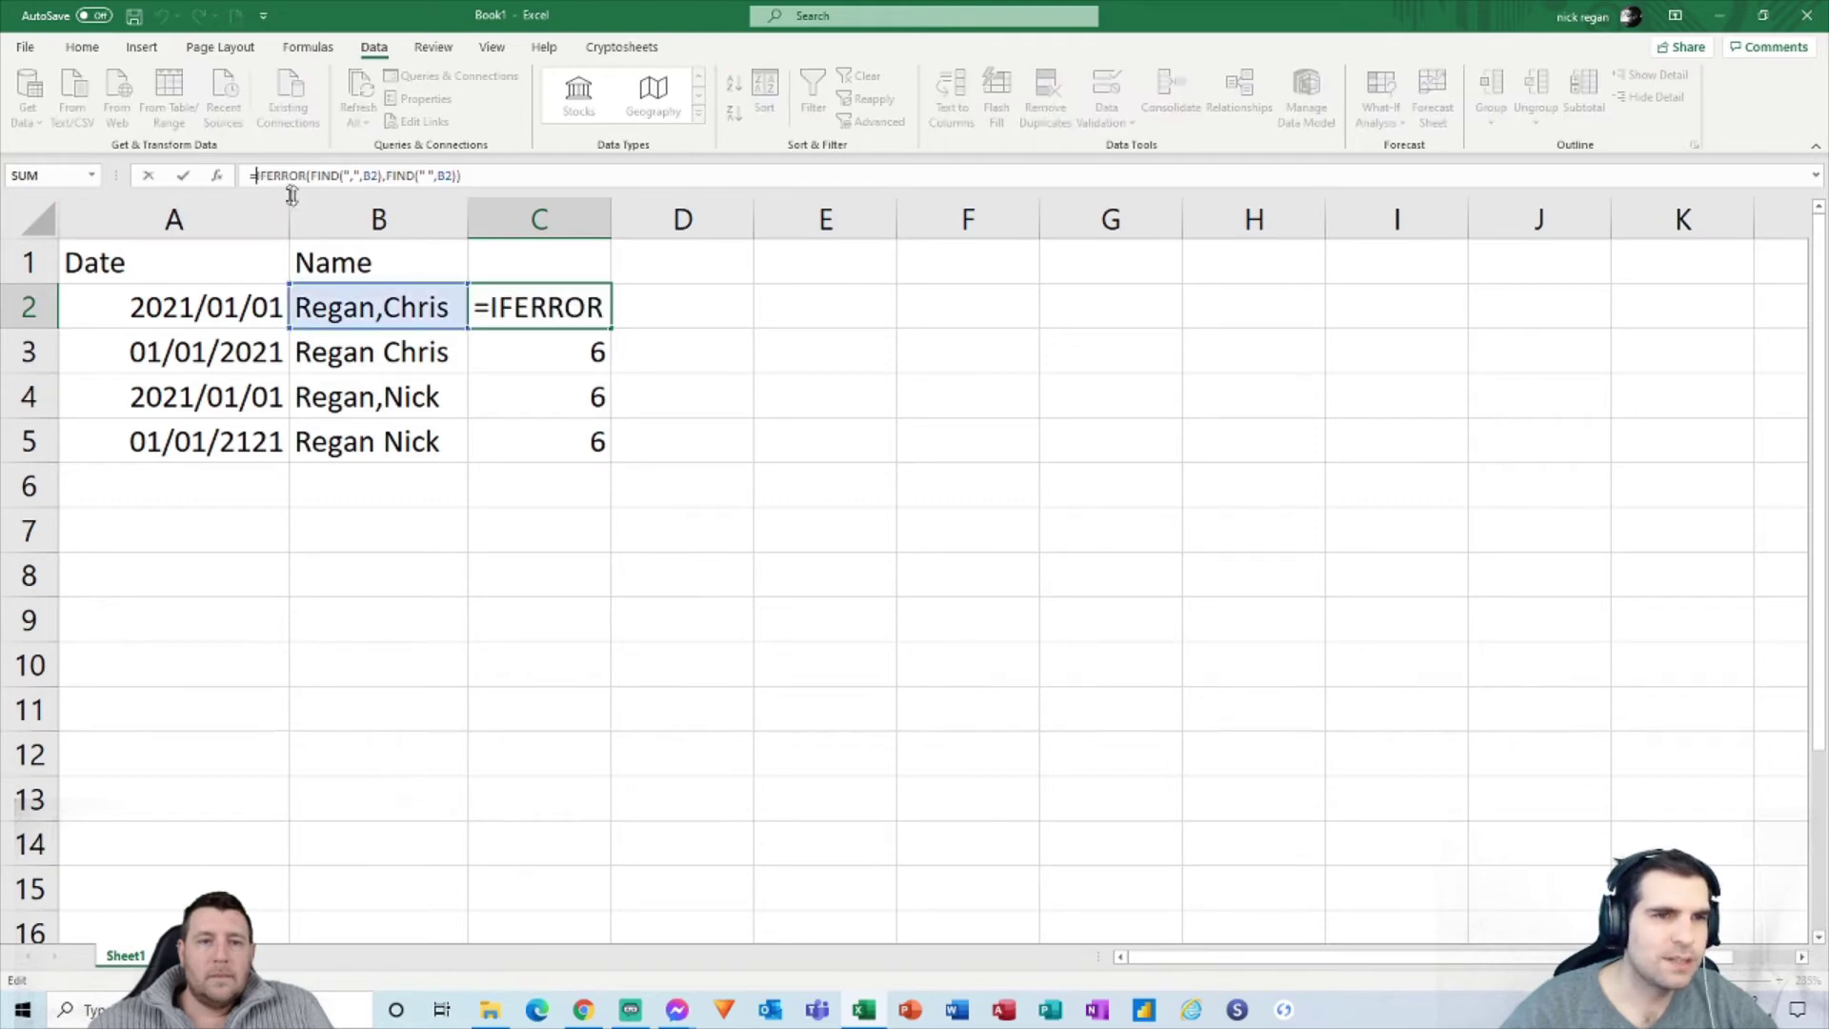
pyautogui.click(380, 222)
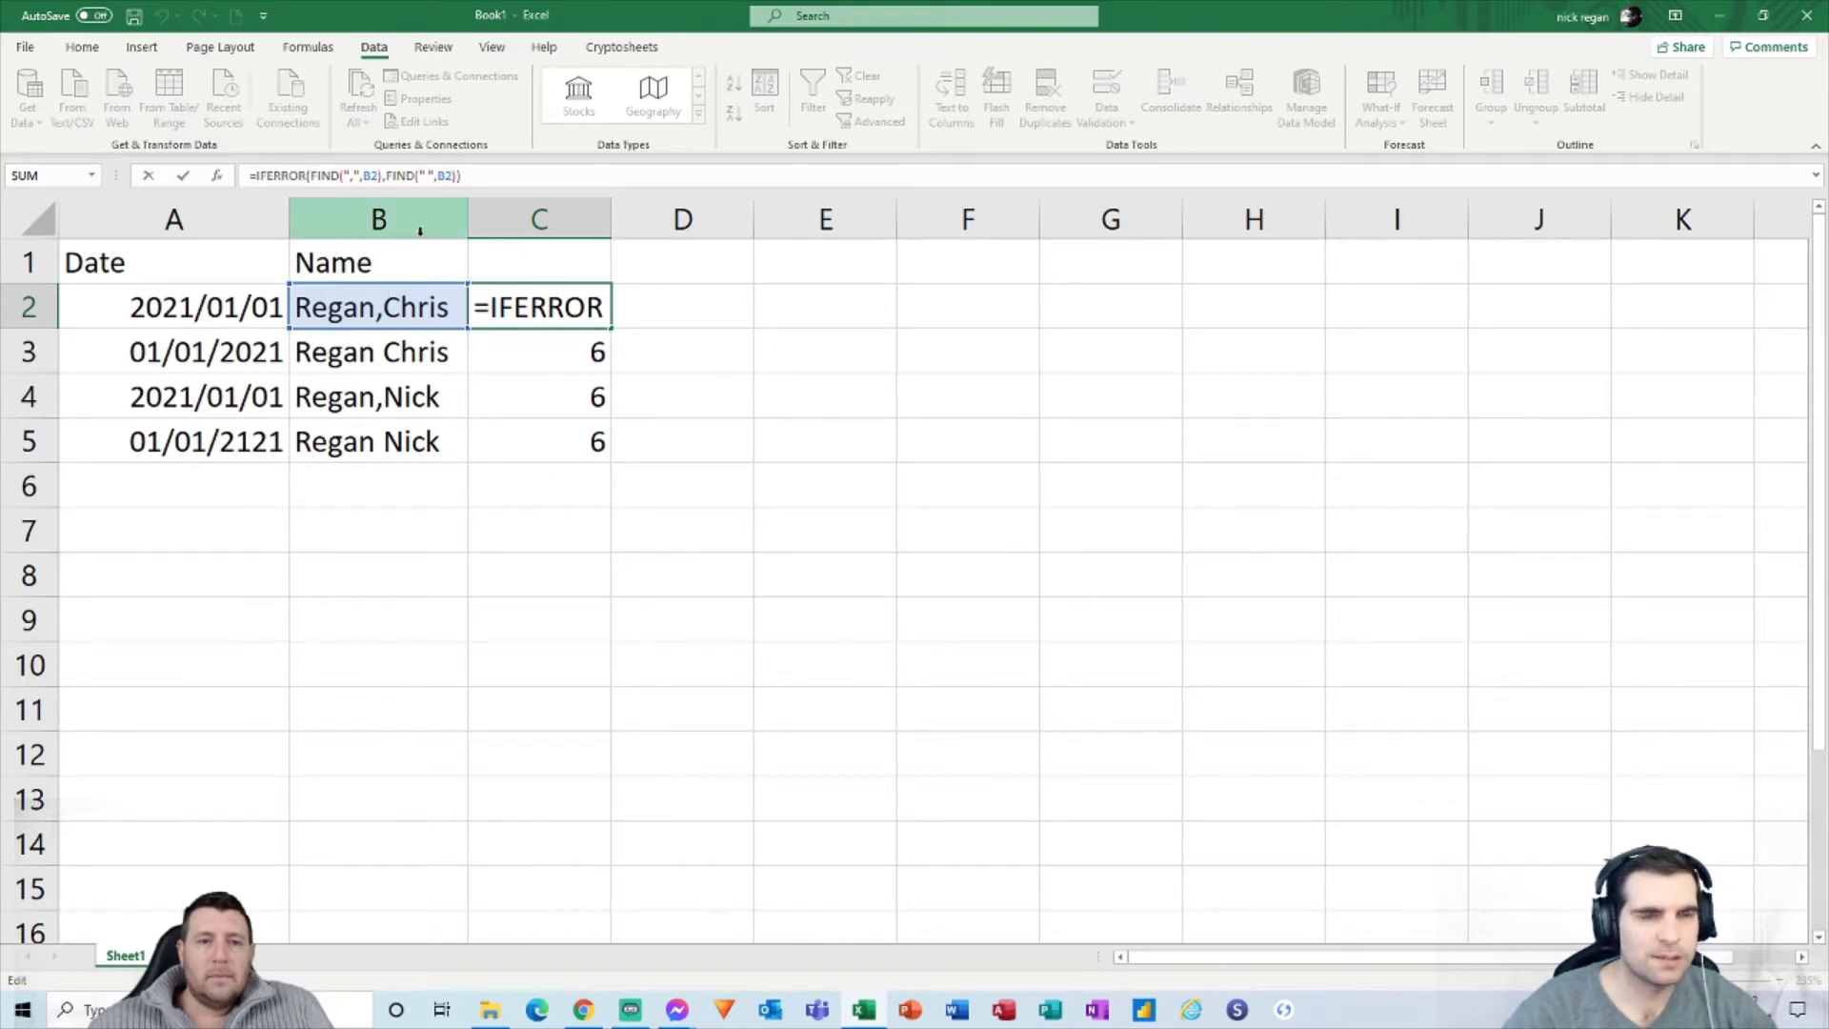
pyautogui.write('mid')
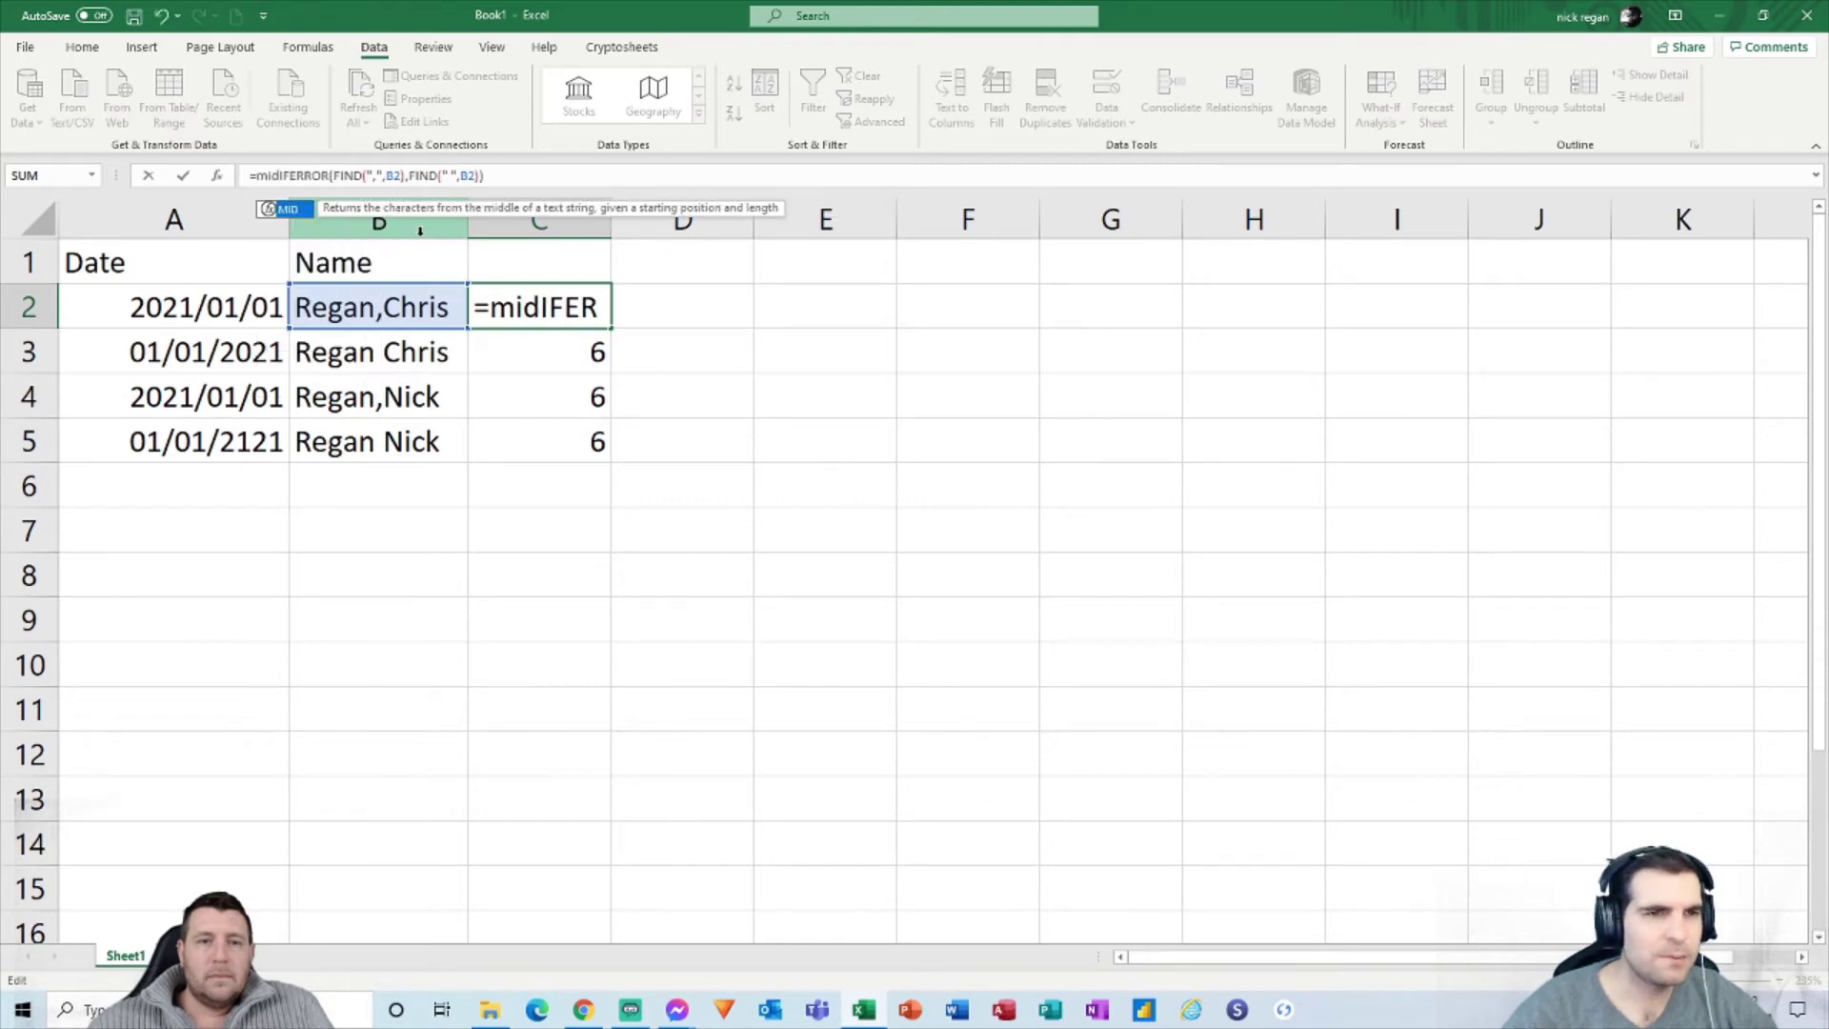
pyautogui.write('(')
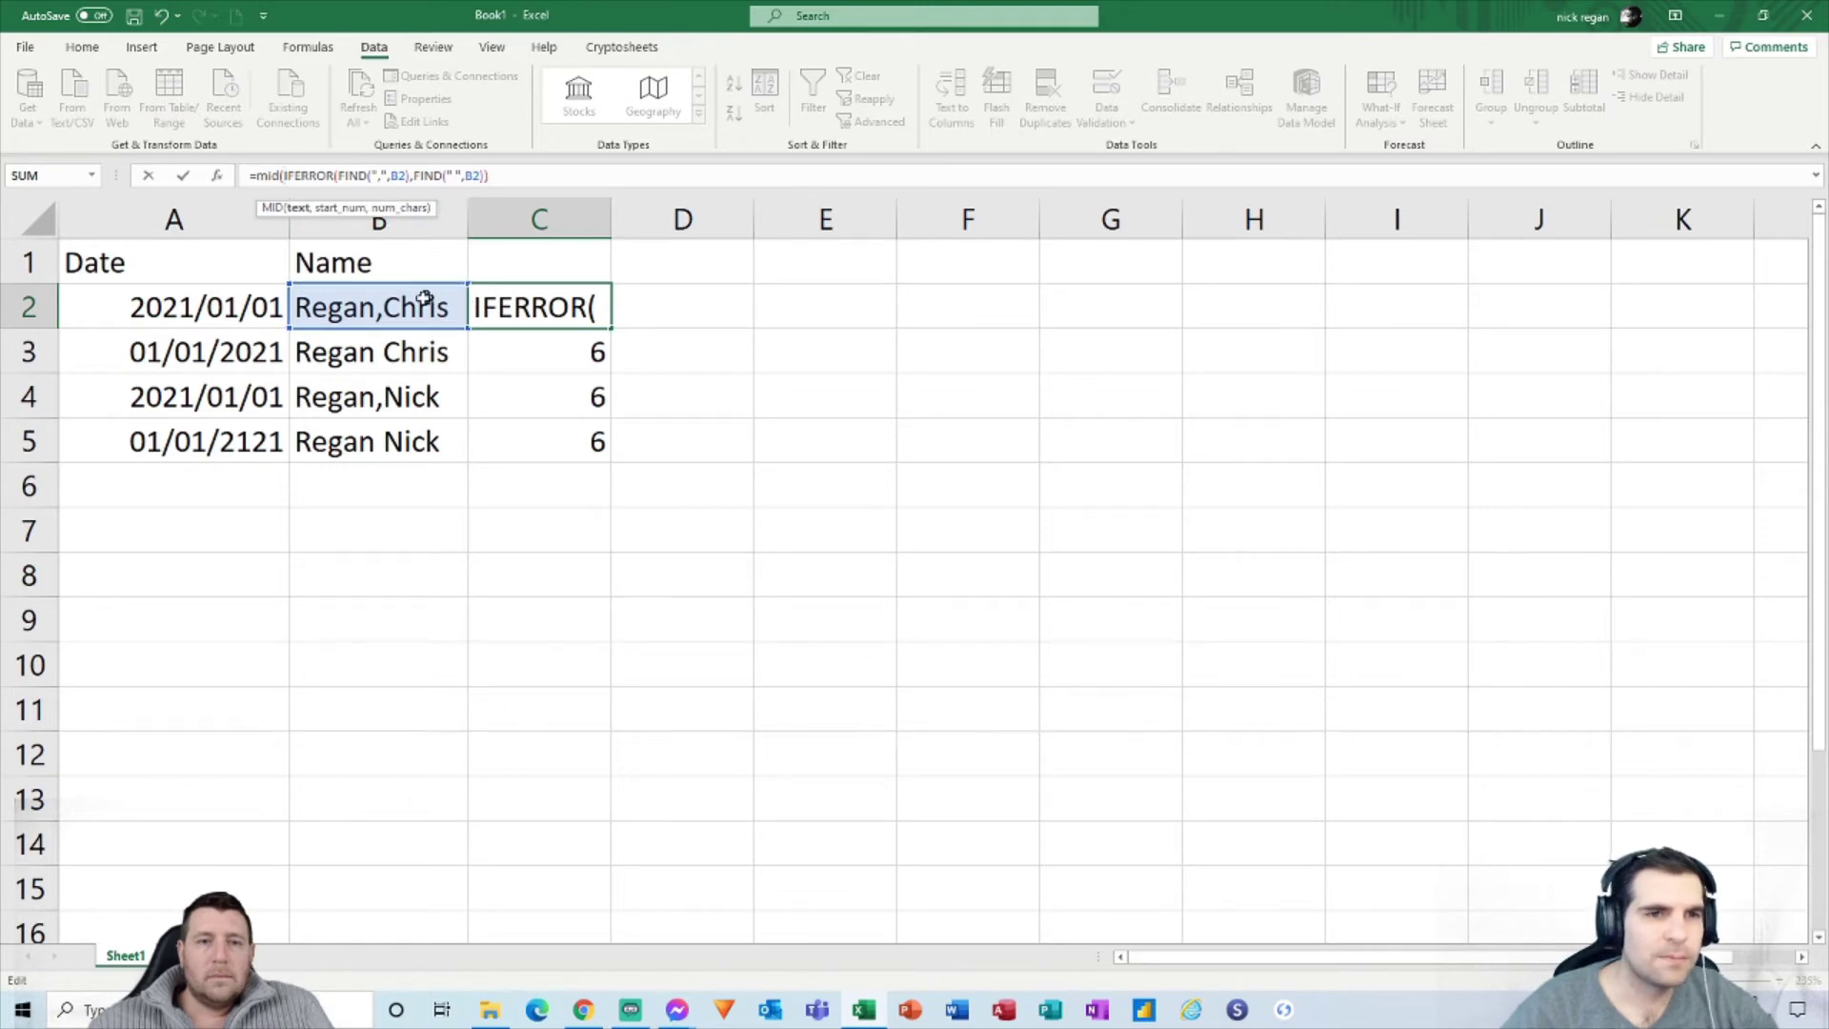
pyautogui.click(395, 305)
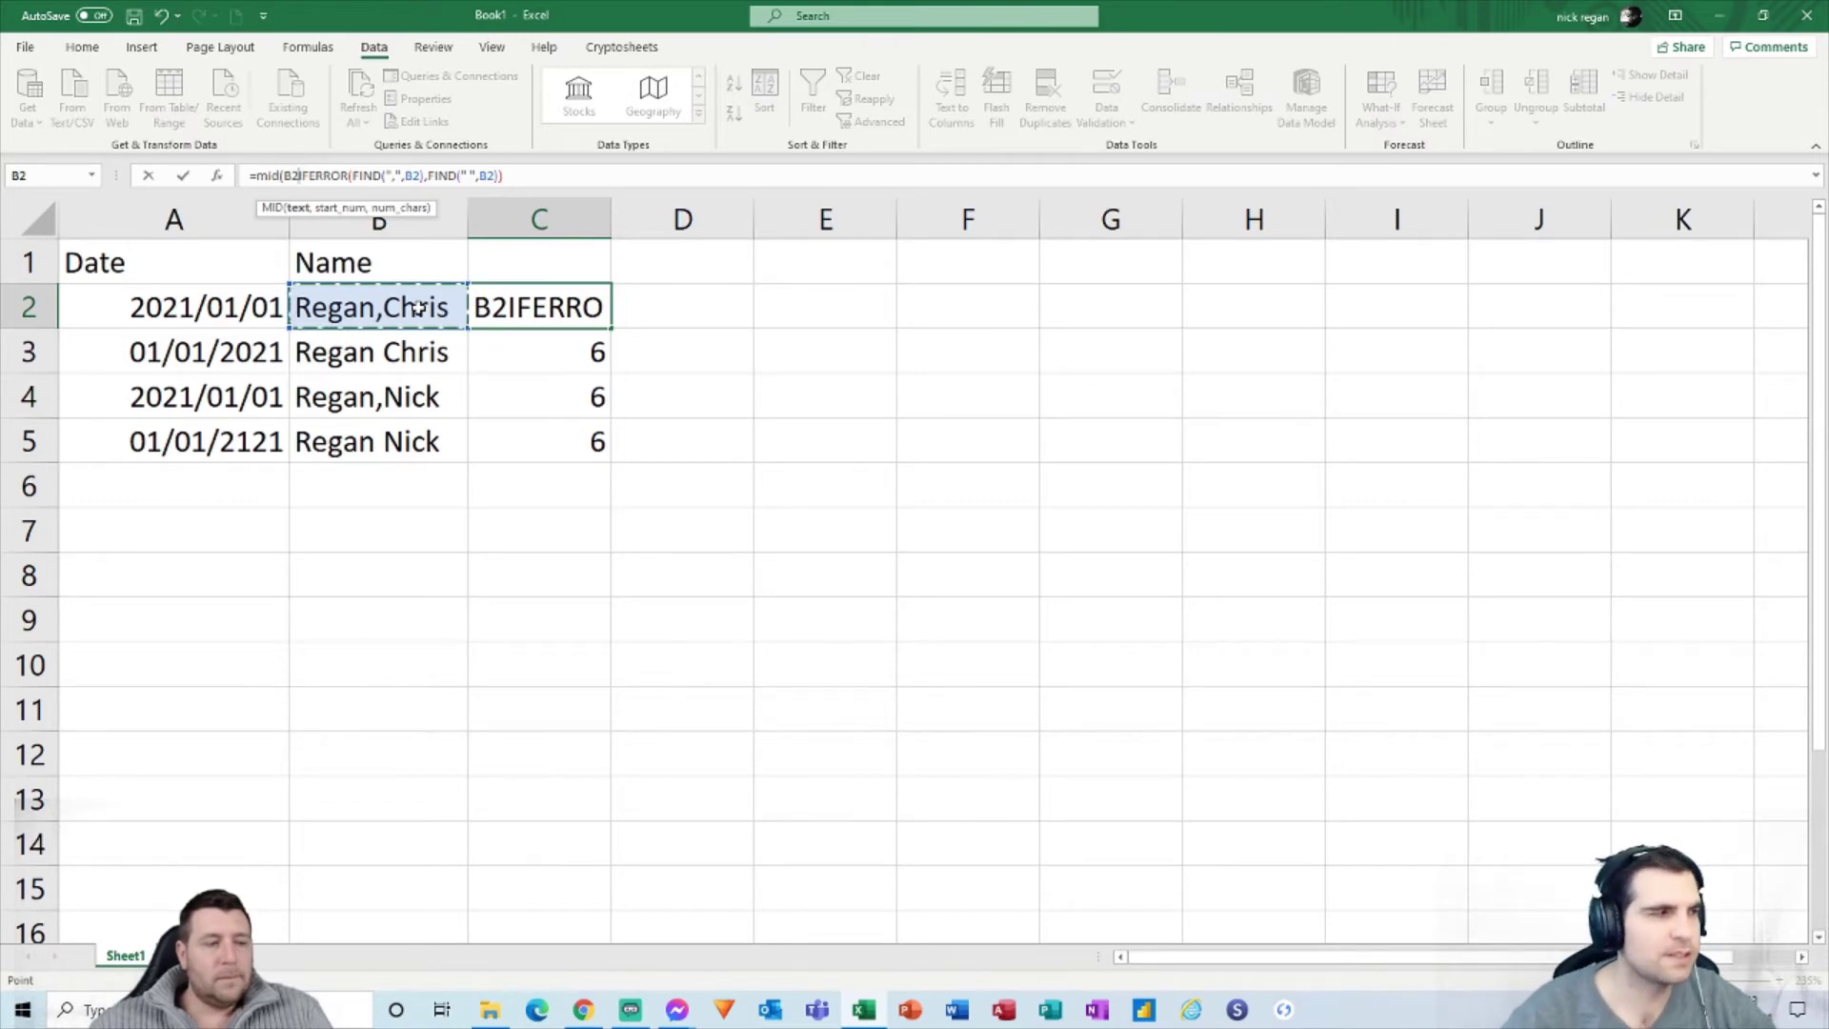
pyautogui.write(',')
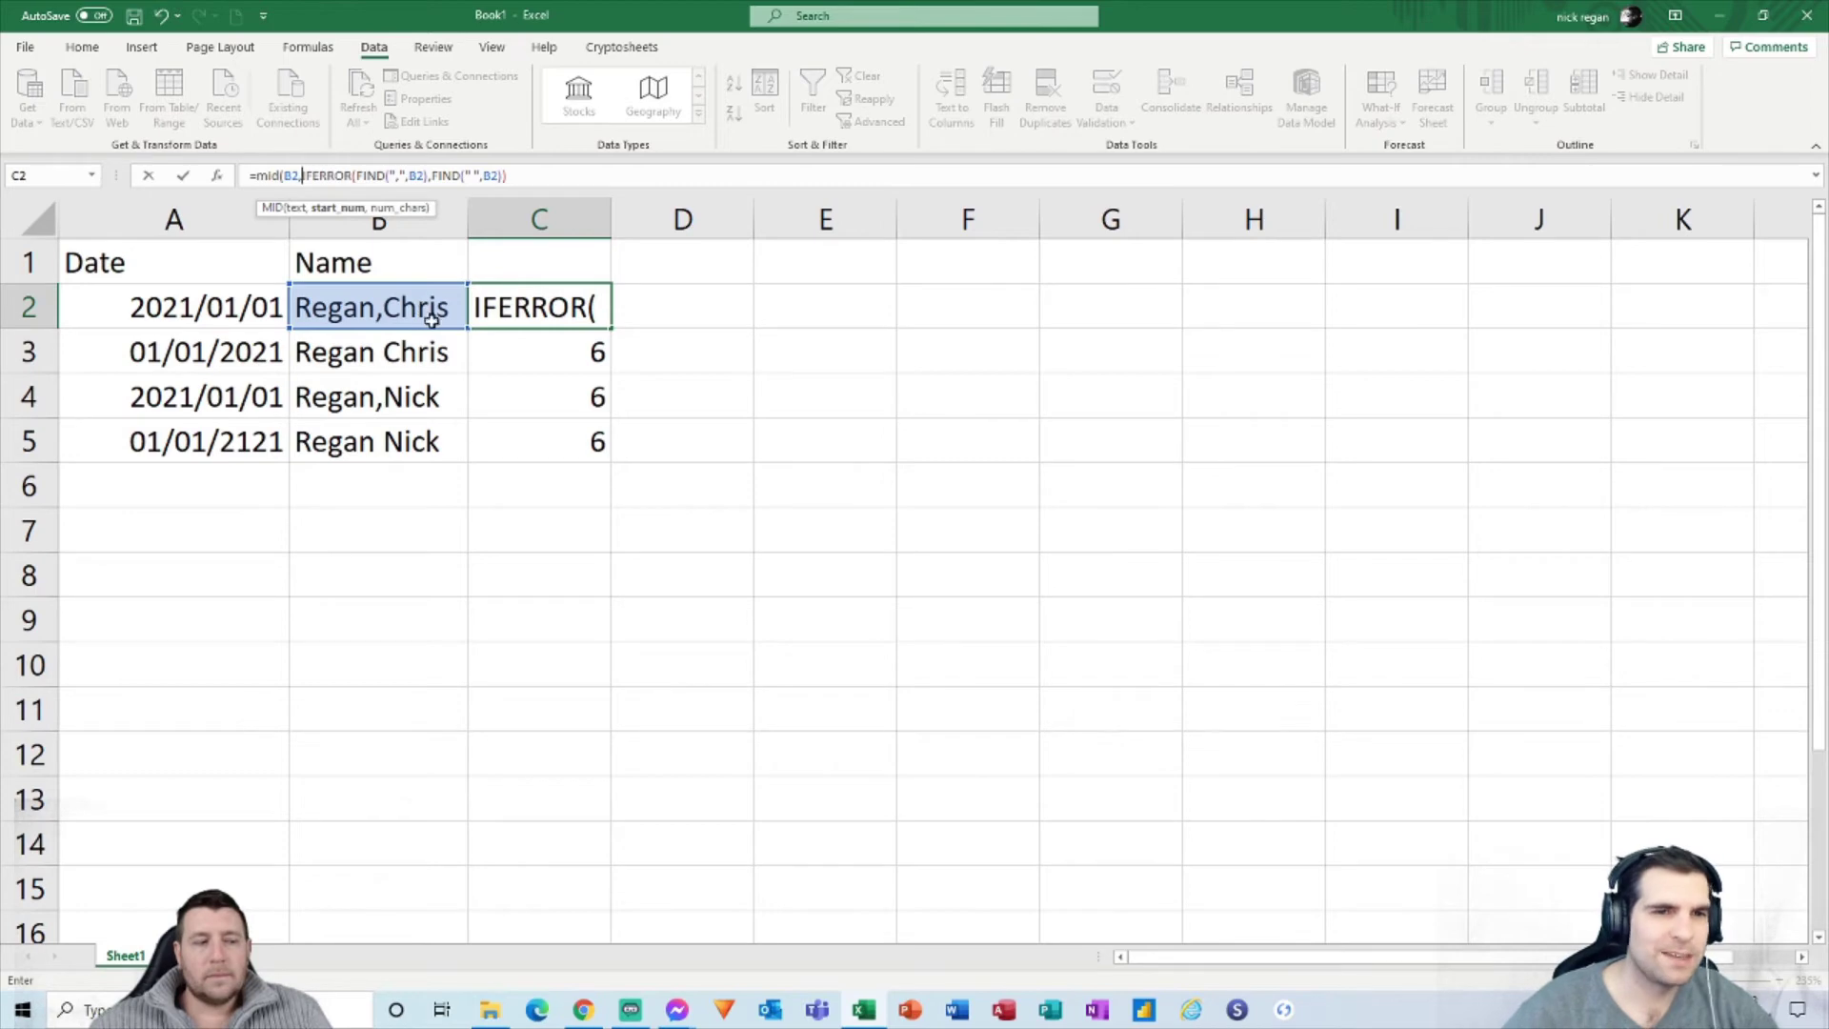
# Step: Complete the C2 MID formula by adding 1 to the IFERROR start number and setting the character count to 99
pyautogui.click(516, 177)
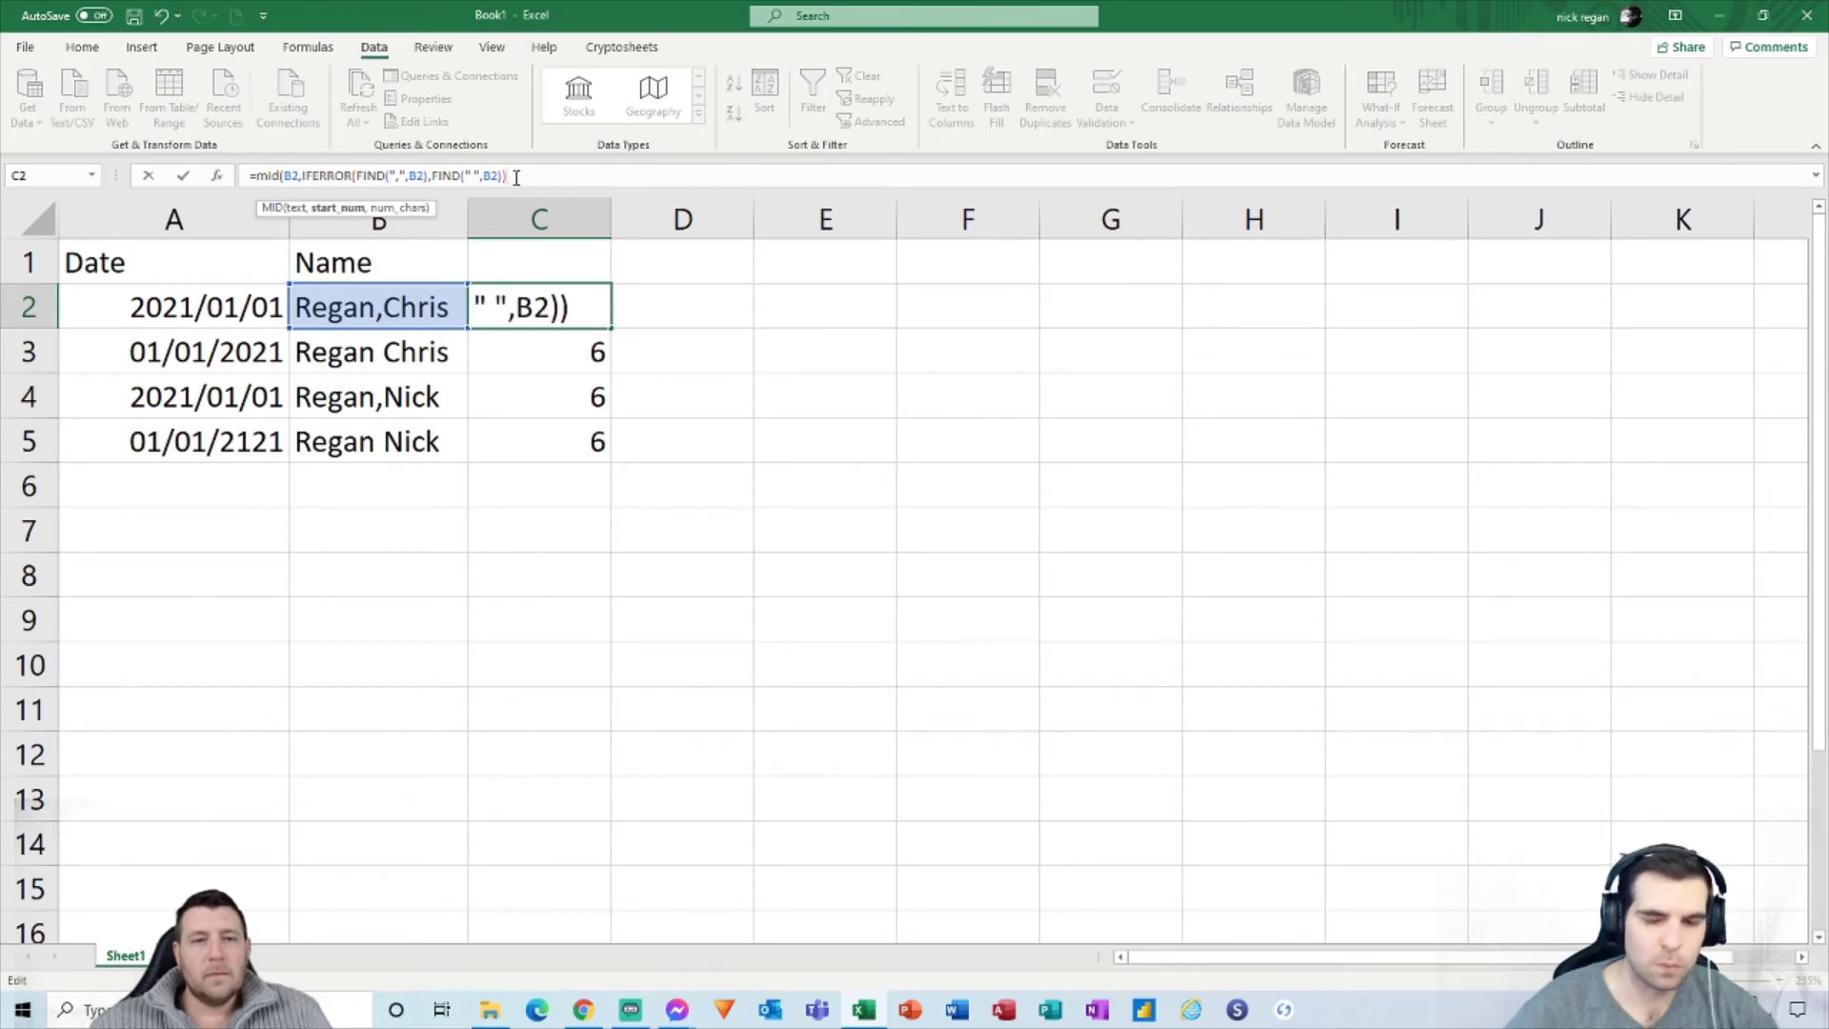
pyautogui.write('+1')
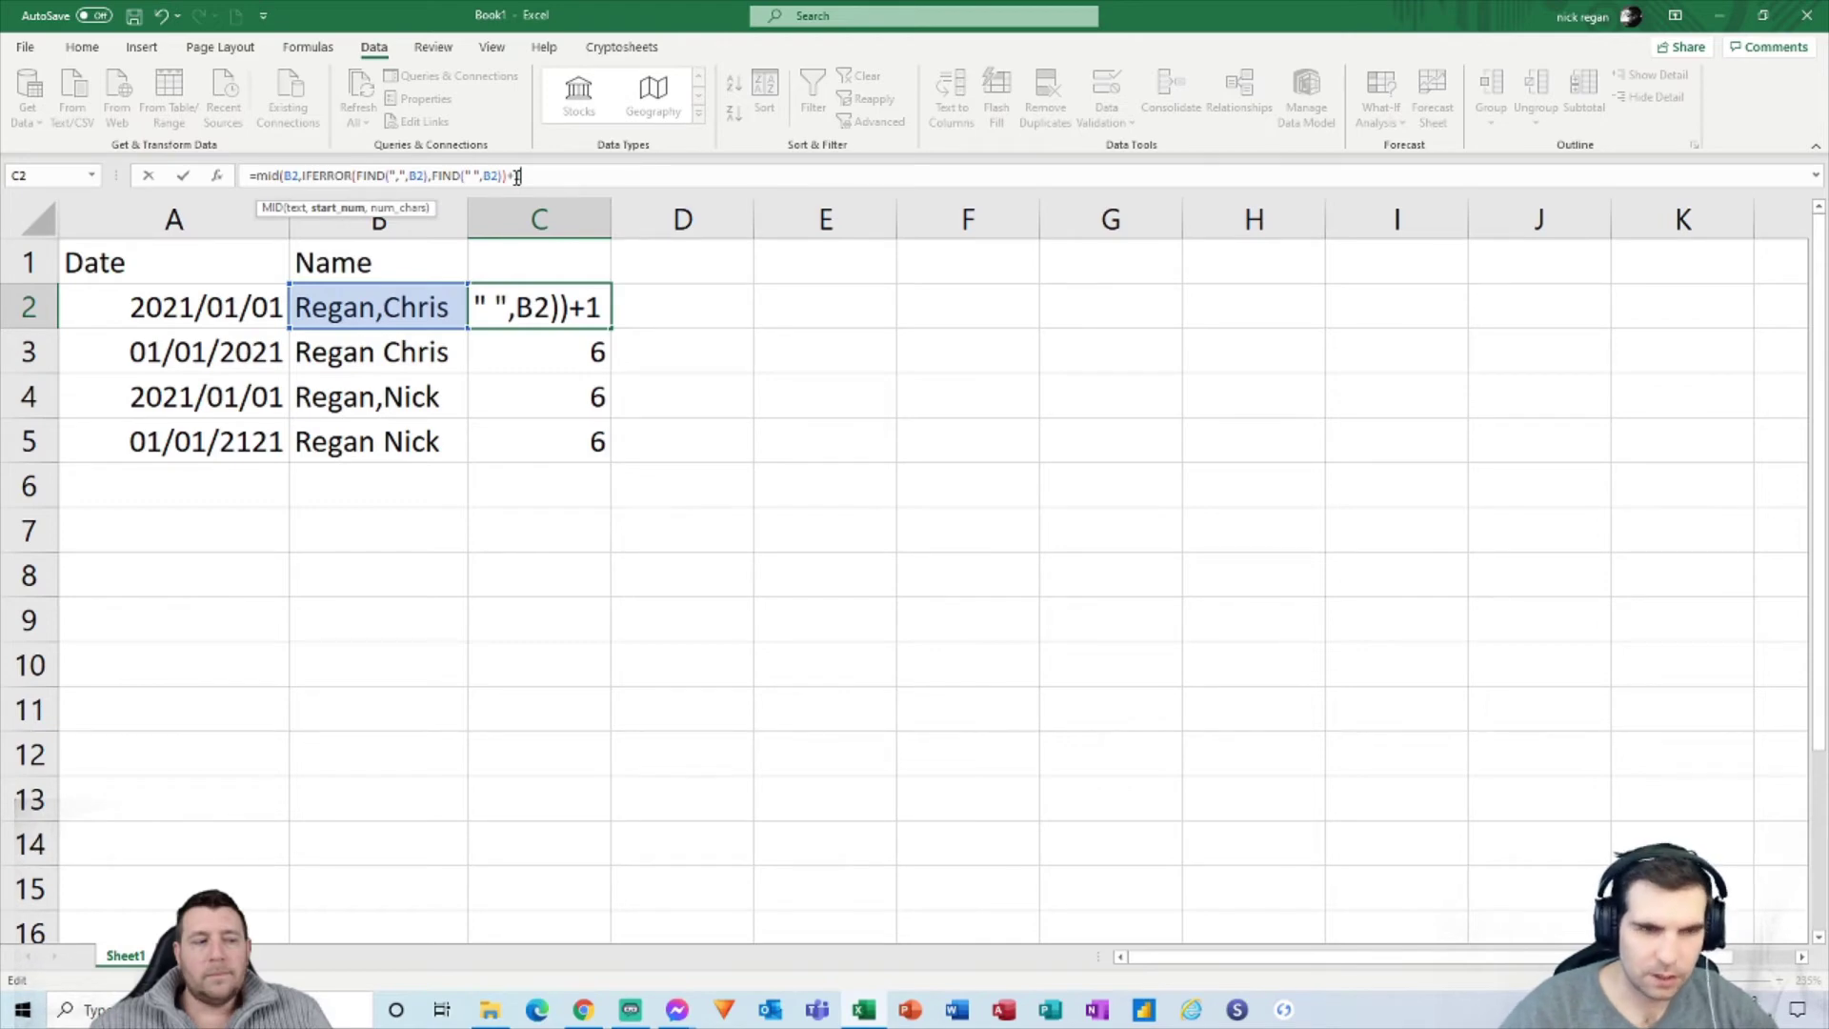
pyautogui.write(',')
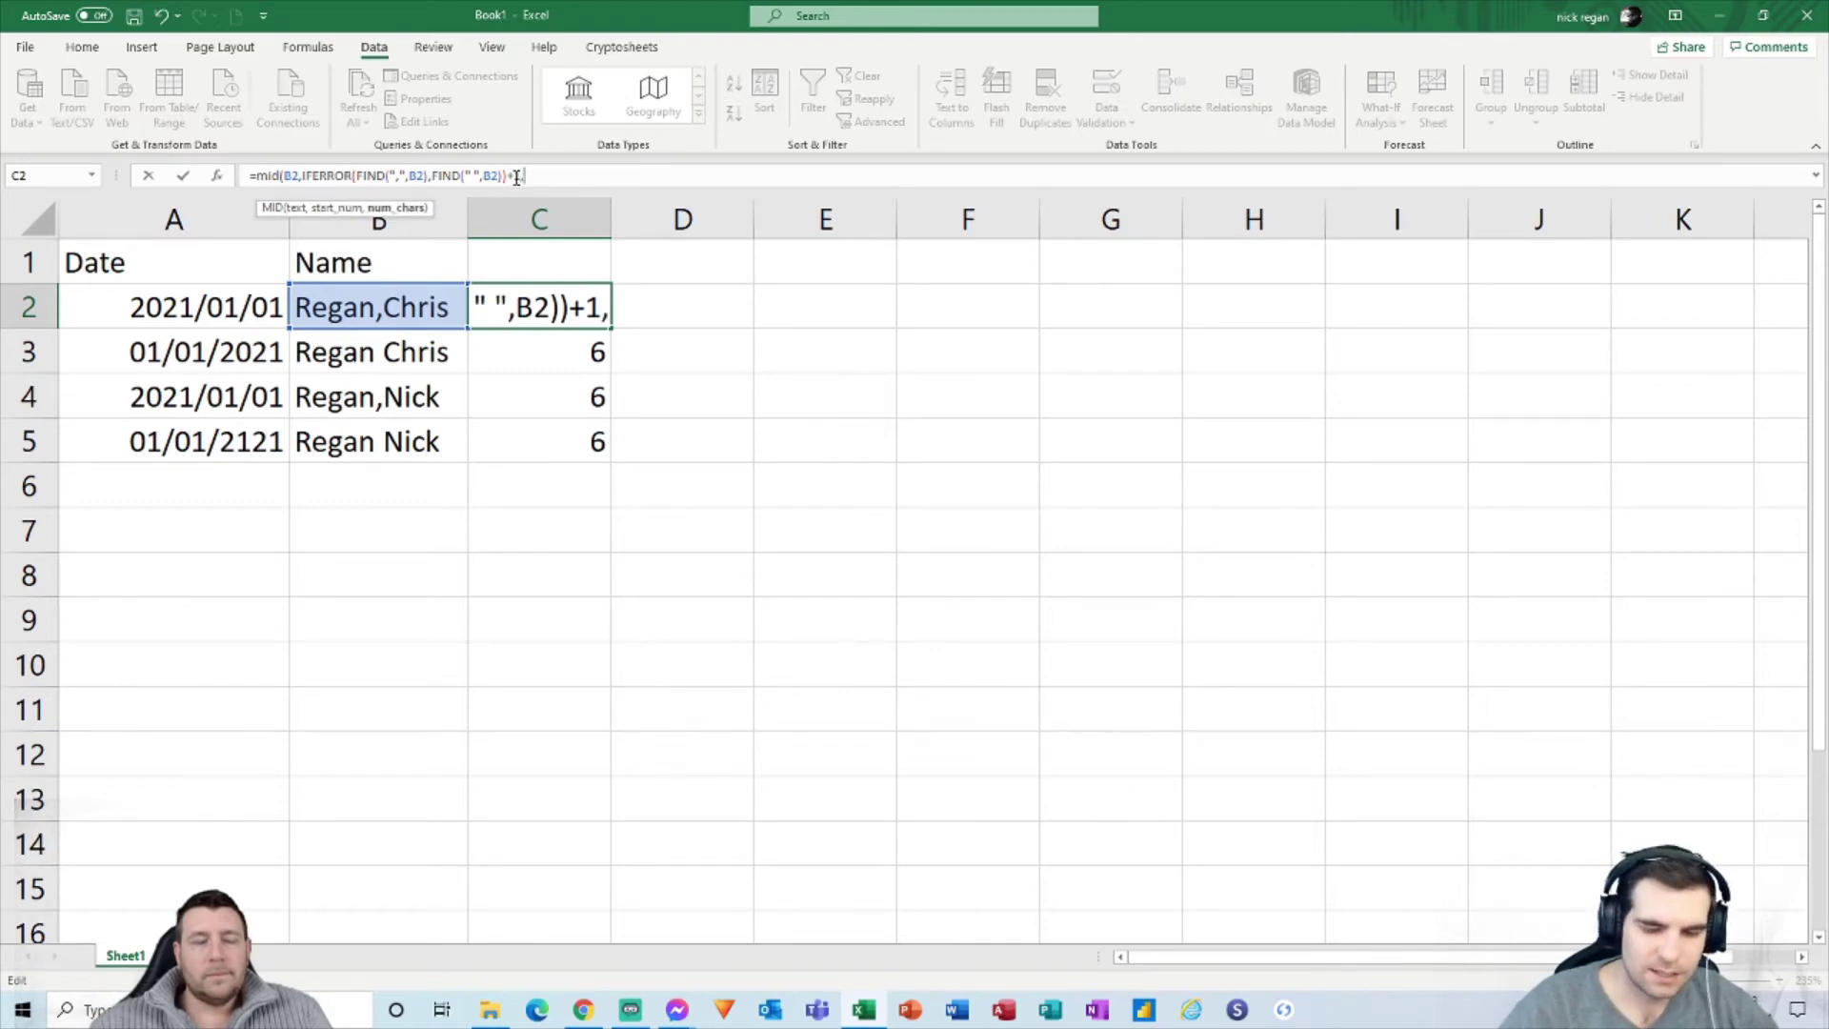
pyautogui.write('99')
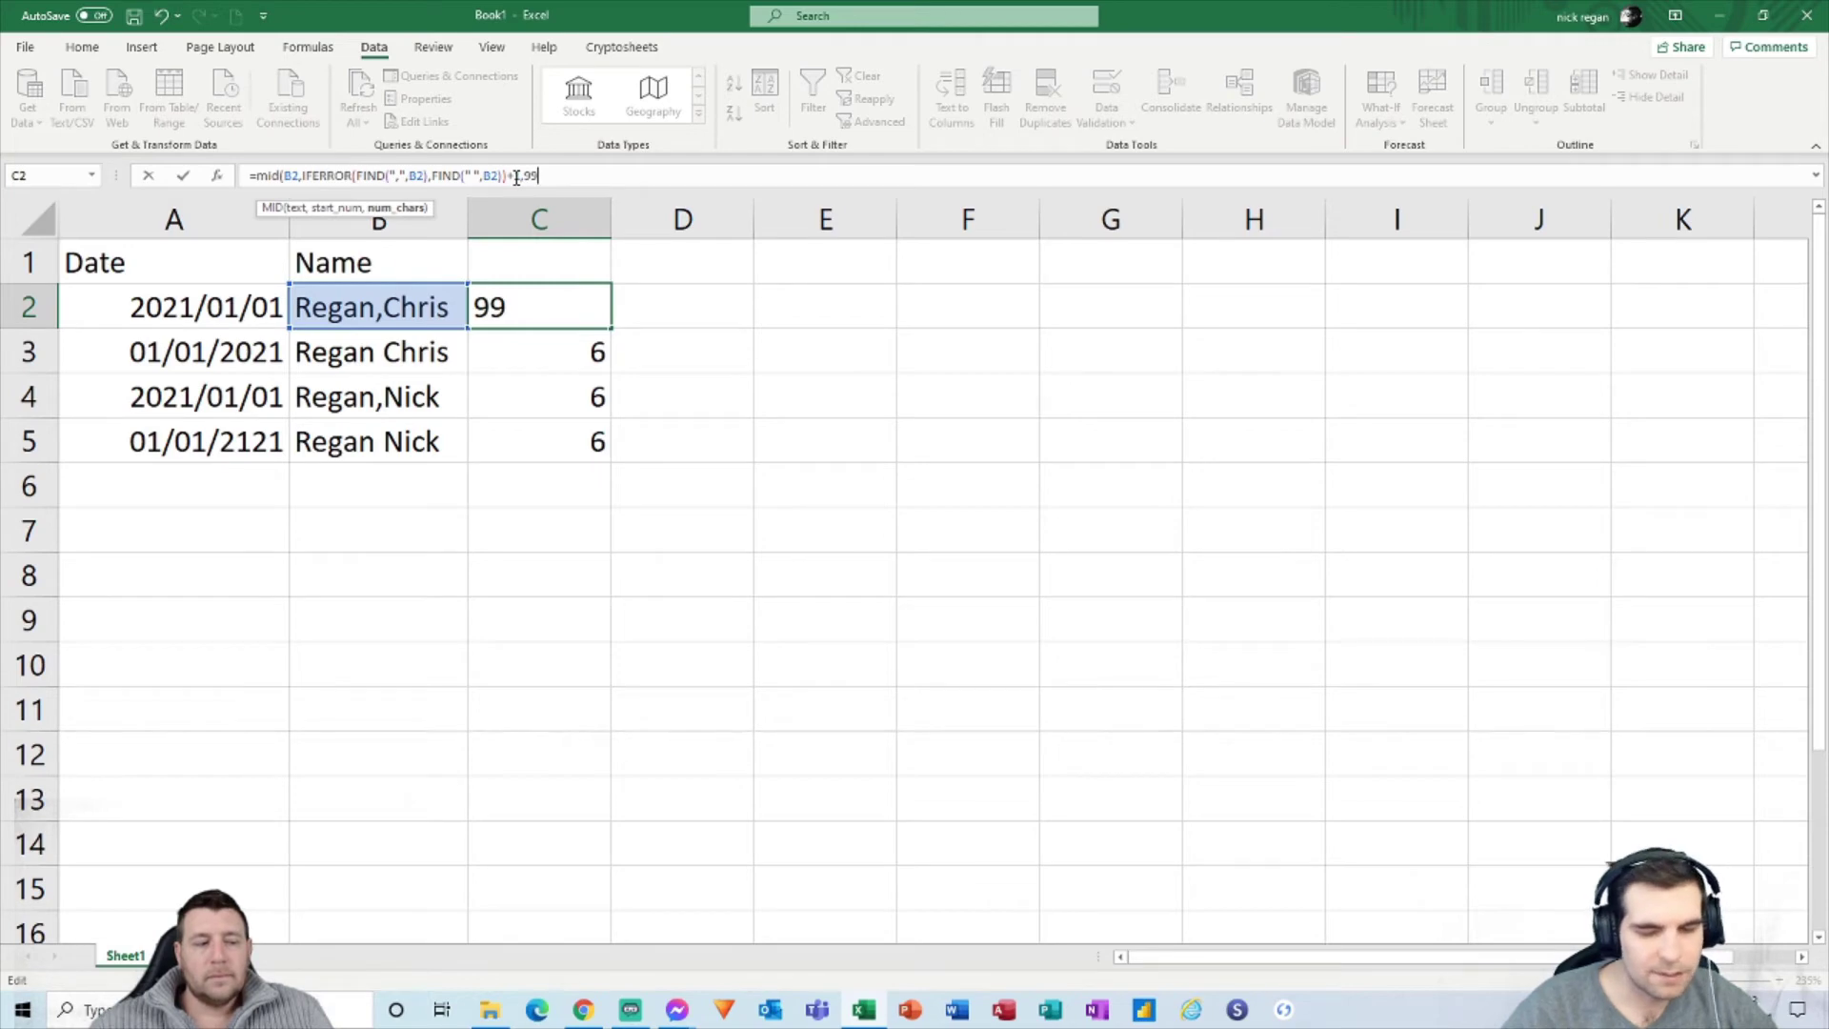
pyautogui.write(')')
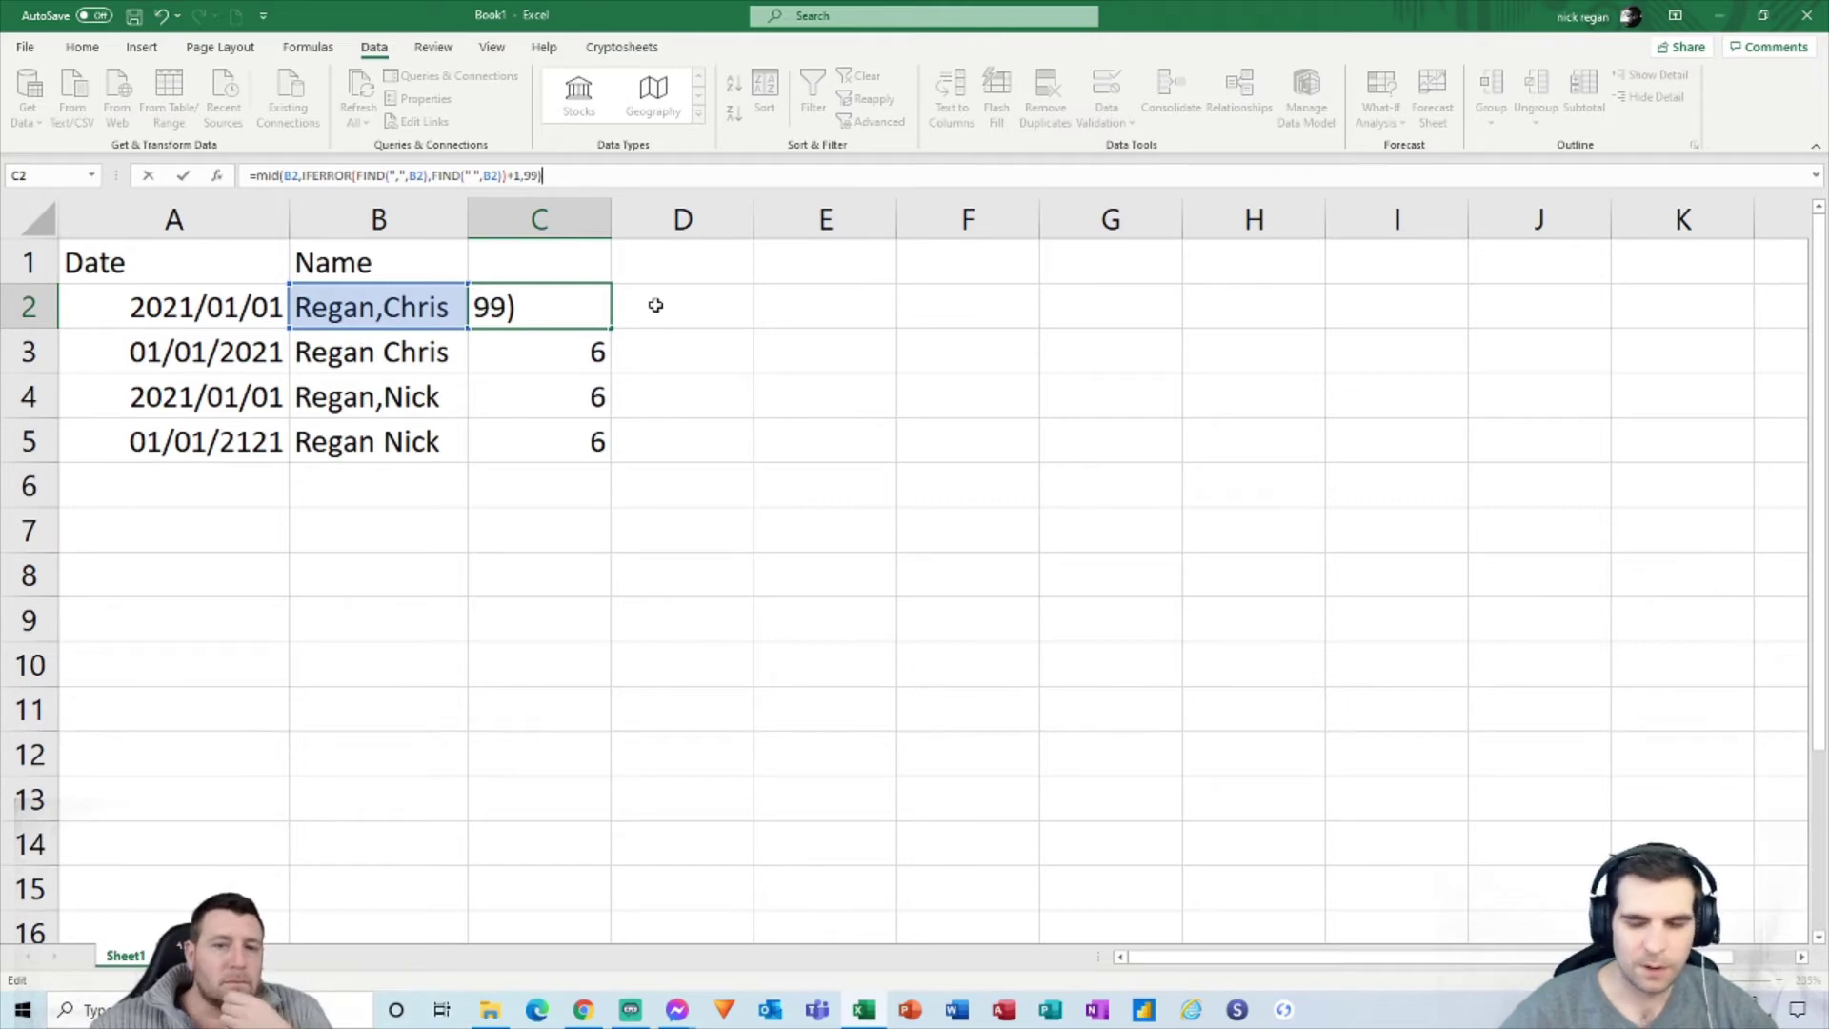
pyautogui.press('Return')
# Step: Fill the MID formula from C2 down to C5 and compare the extracted first names with column B
pyautogui.click(526, 306)
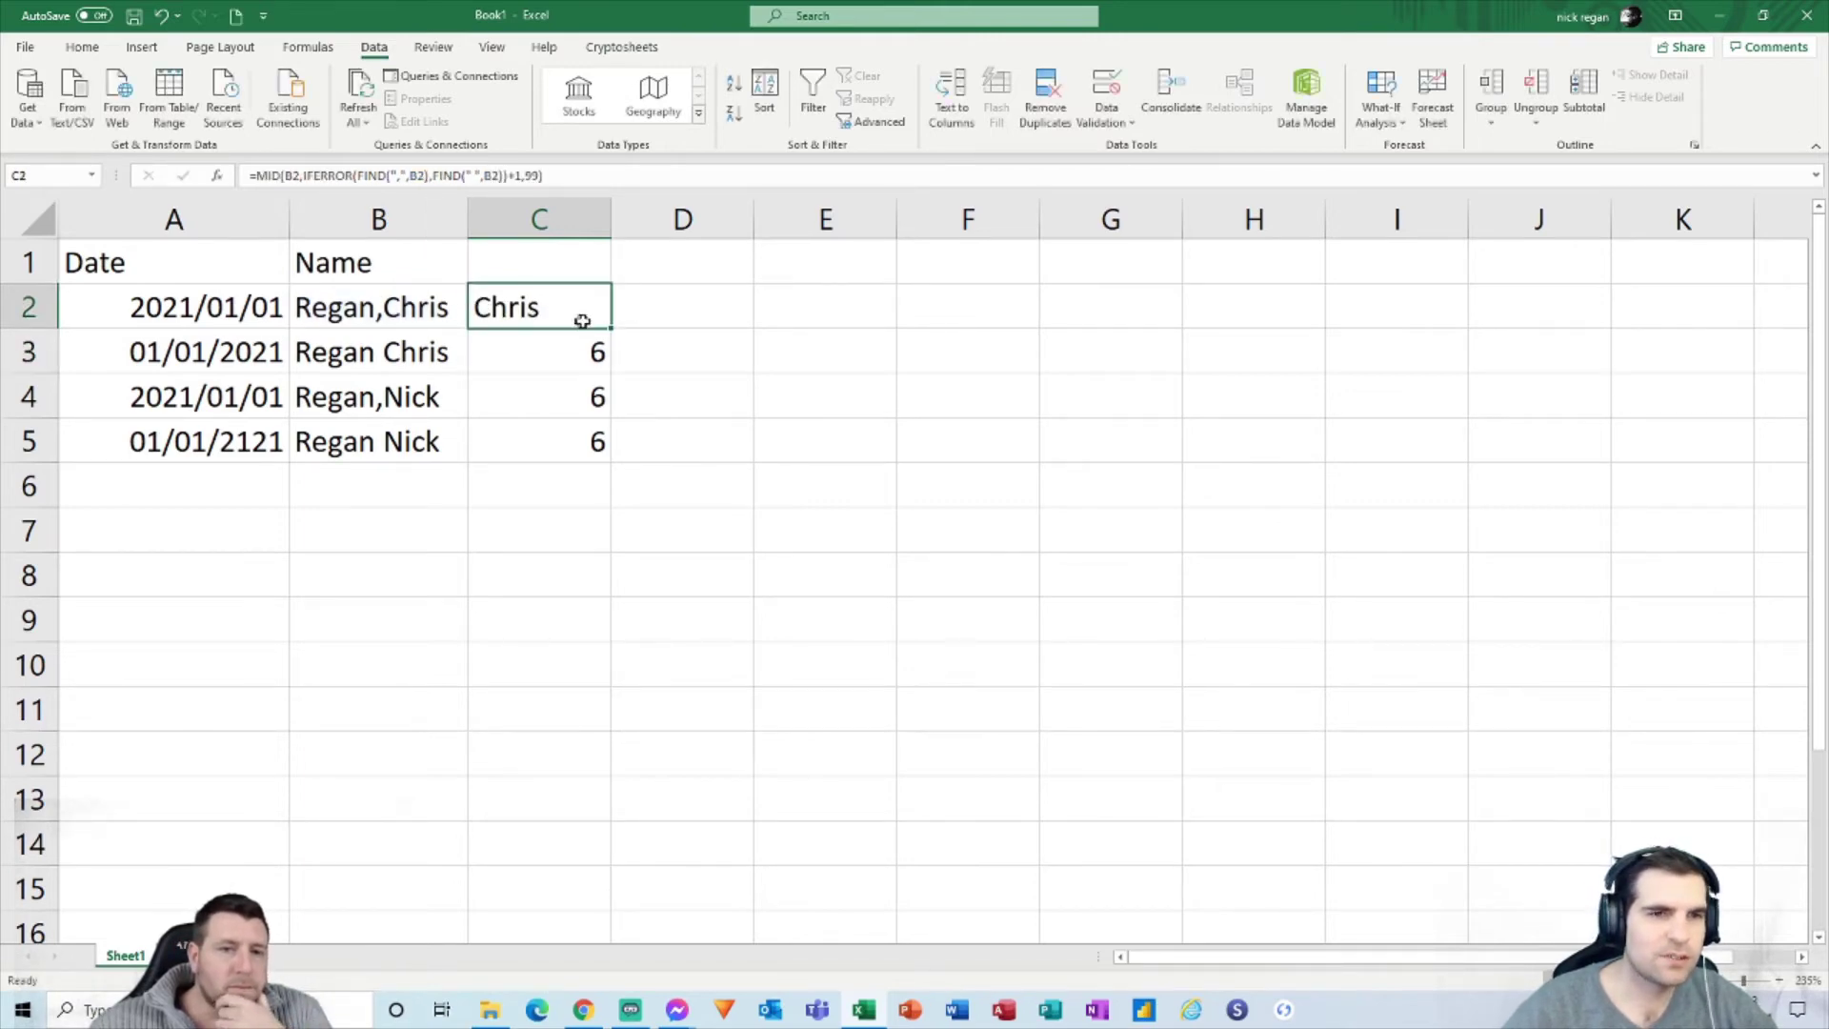
pyautogui.moveTo(610, 328); pyautogui.dragTo(614, 461)
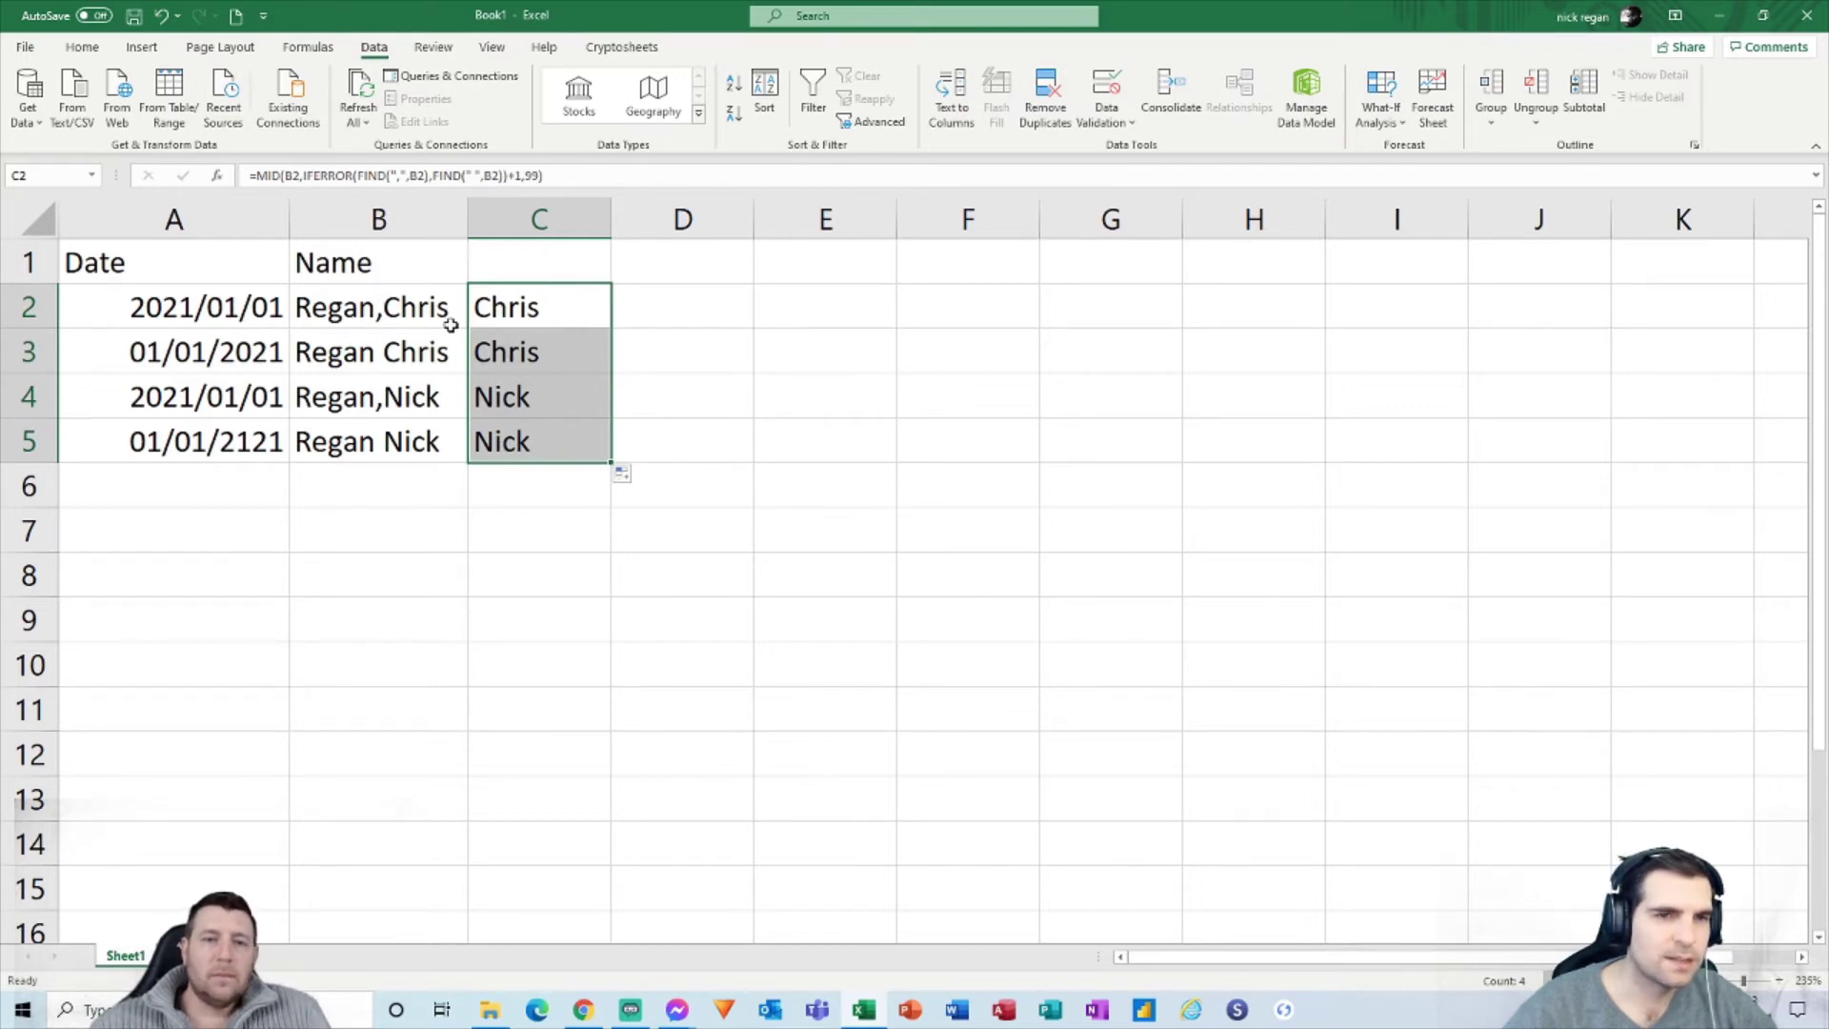
pyautogui.hotkey('shift', 'Up')
pyautogui.hotkey('shift', 'Up')
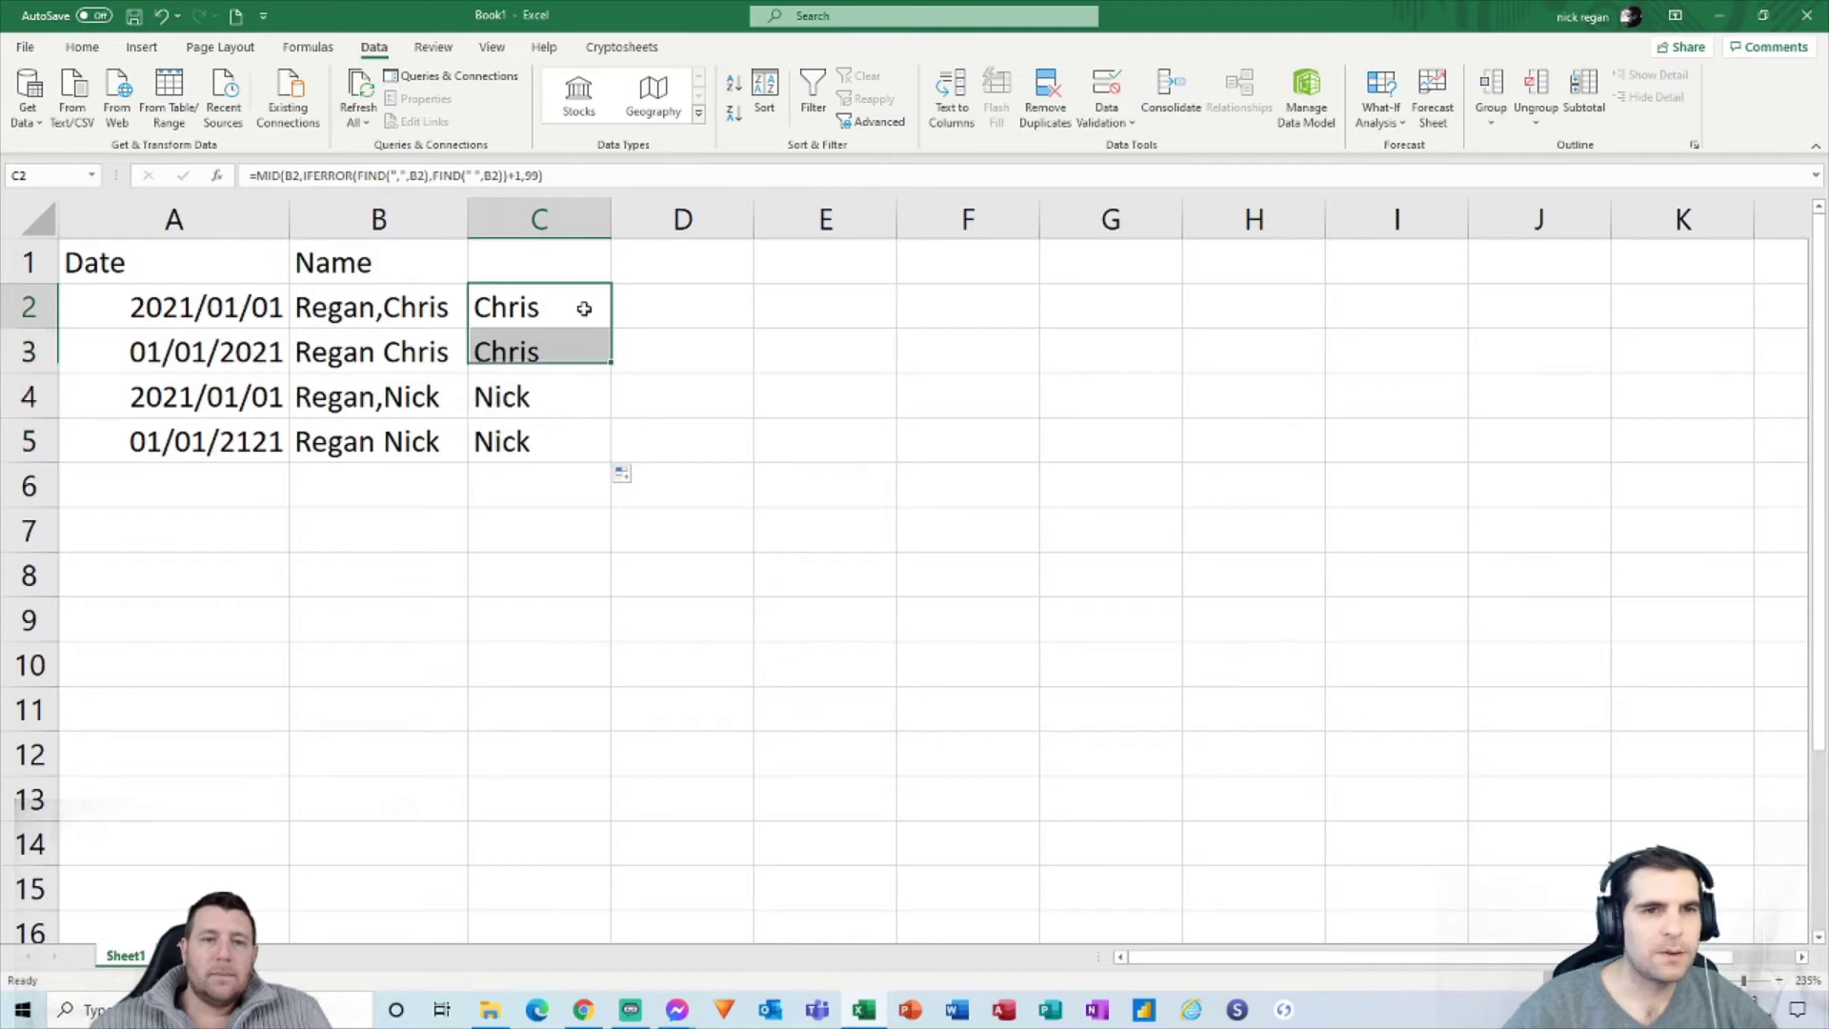
# Step: Copy the MID formula text from C2 and enter it in D2 with the B2 references kept as they are
pyautogui.click(584, 308)
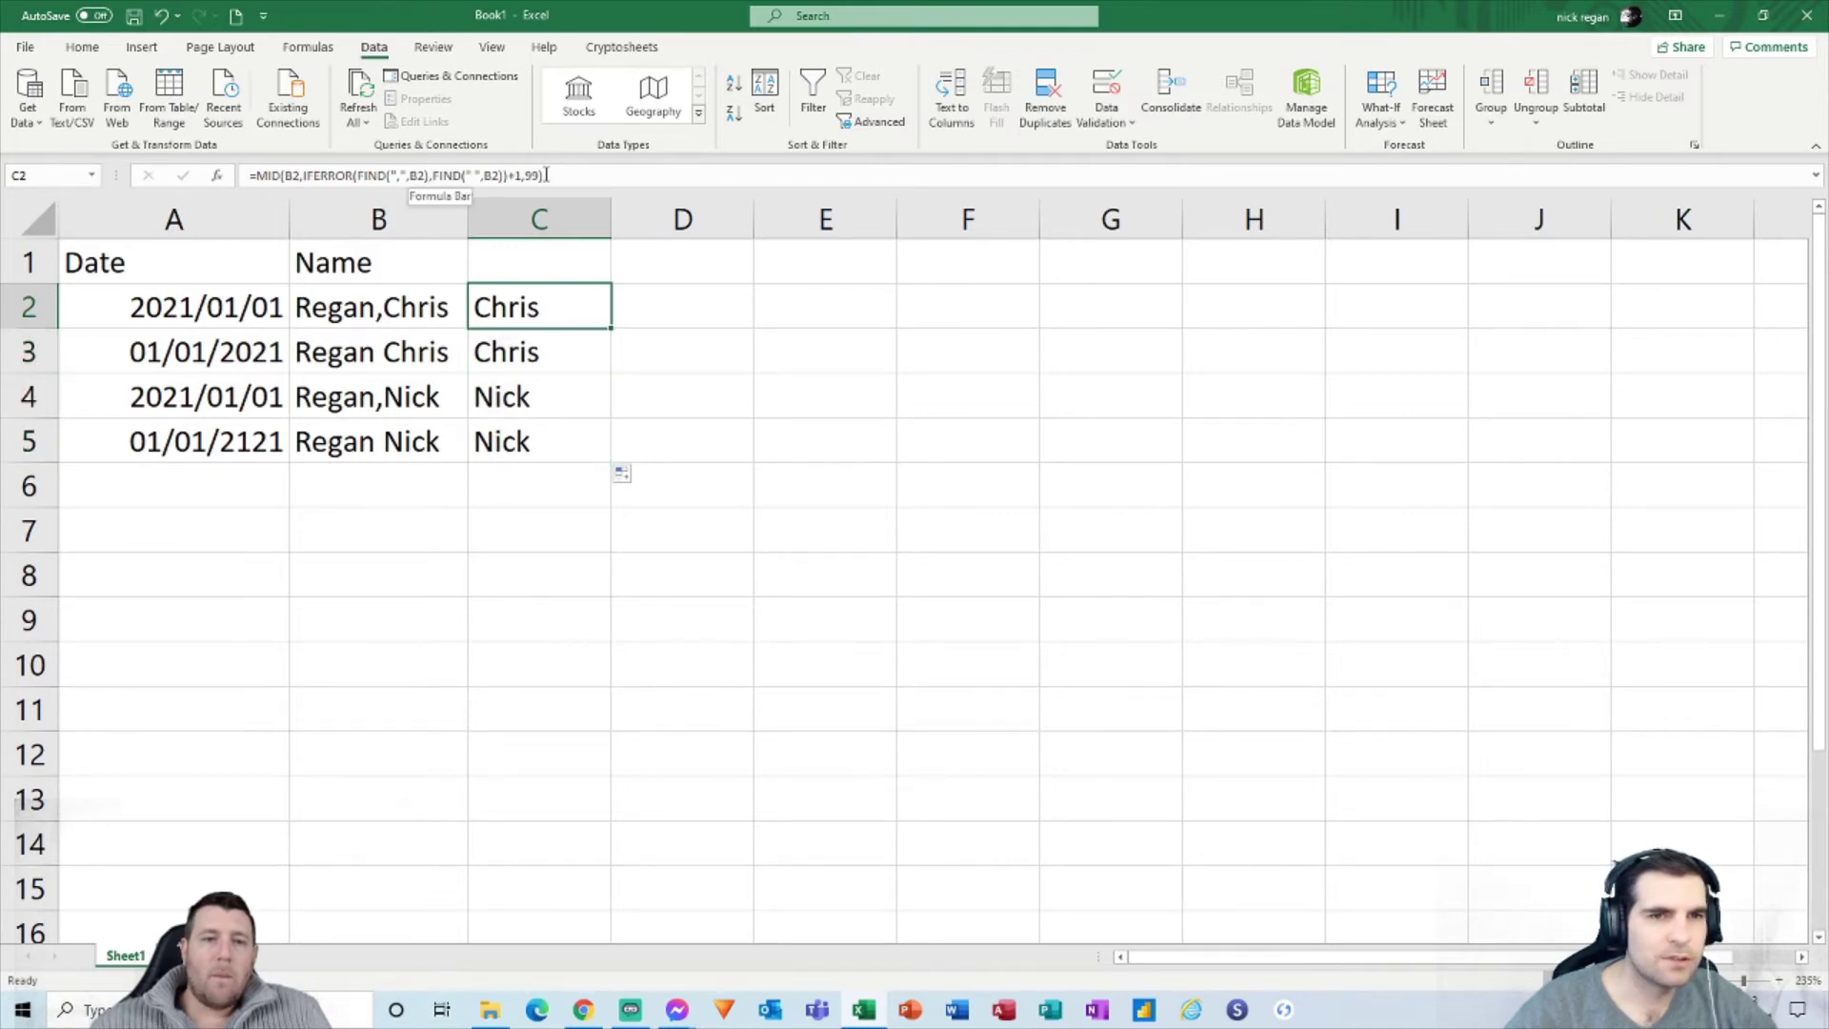
pyautogui.moveTo(540, 176); pyautogui.dragTo(259, 178)
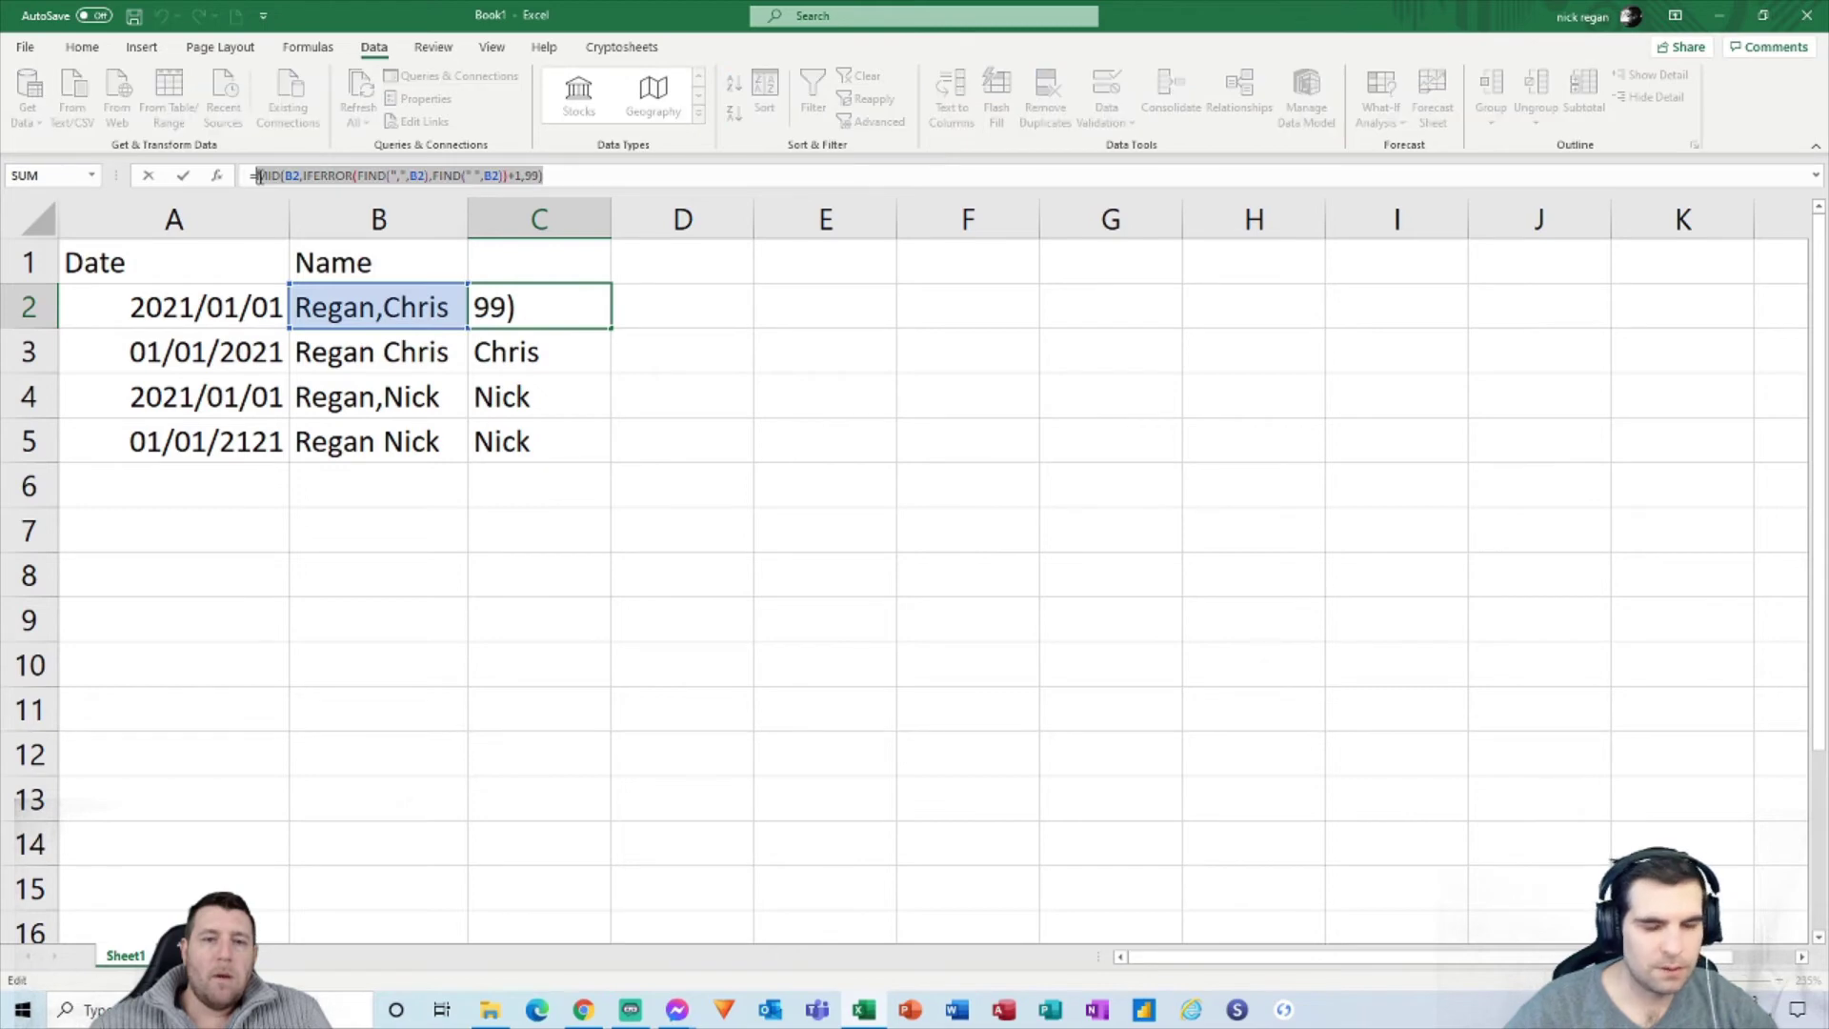
pyautogui.click(261, 180)
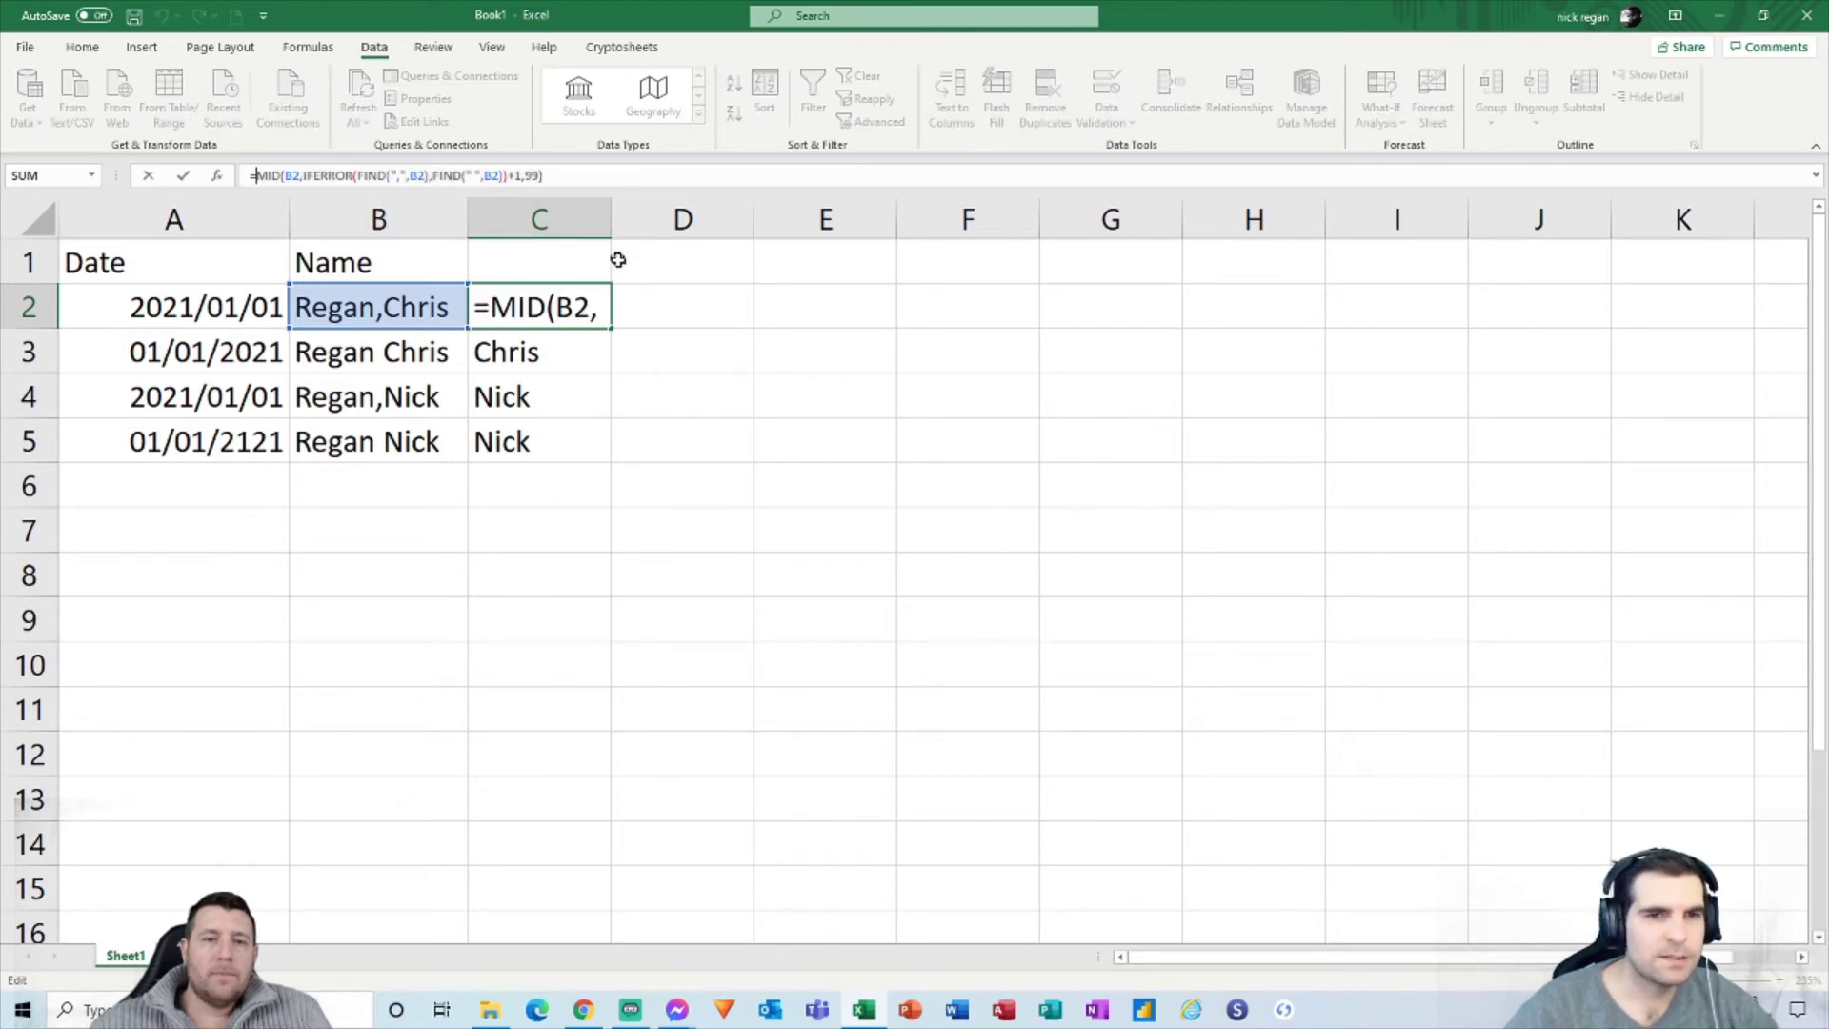
pyautogui.press('Escape')
pyautogui.click(666, 296)
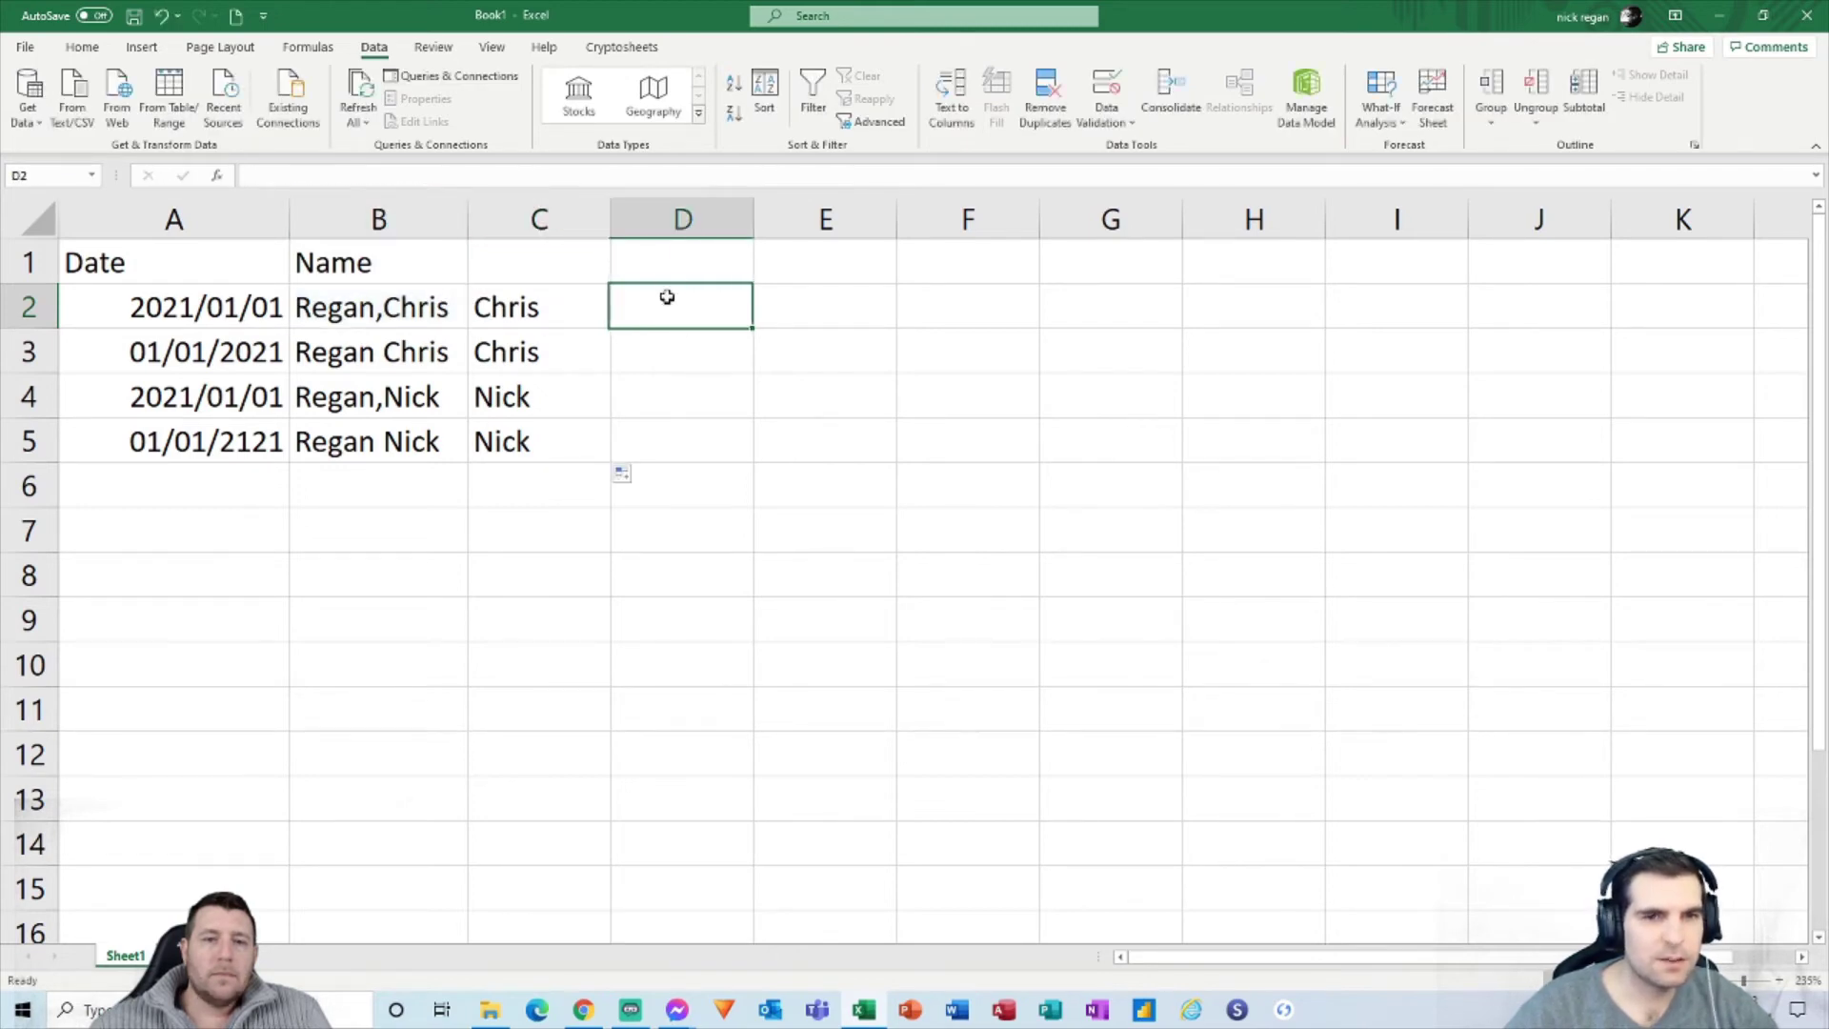
pyautogui.click(410, 179)
pyautogui.write('=')
pyautogui.hotkey('ctrl', 'v')
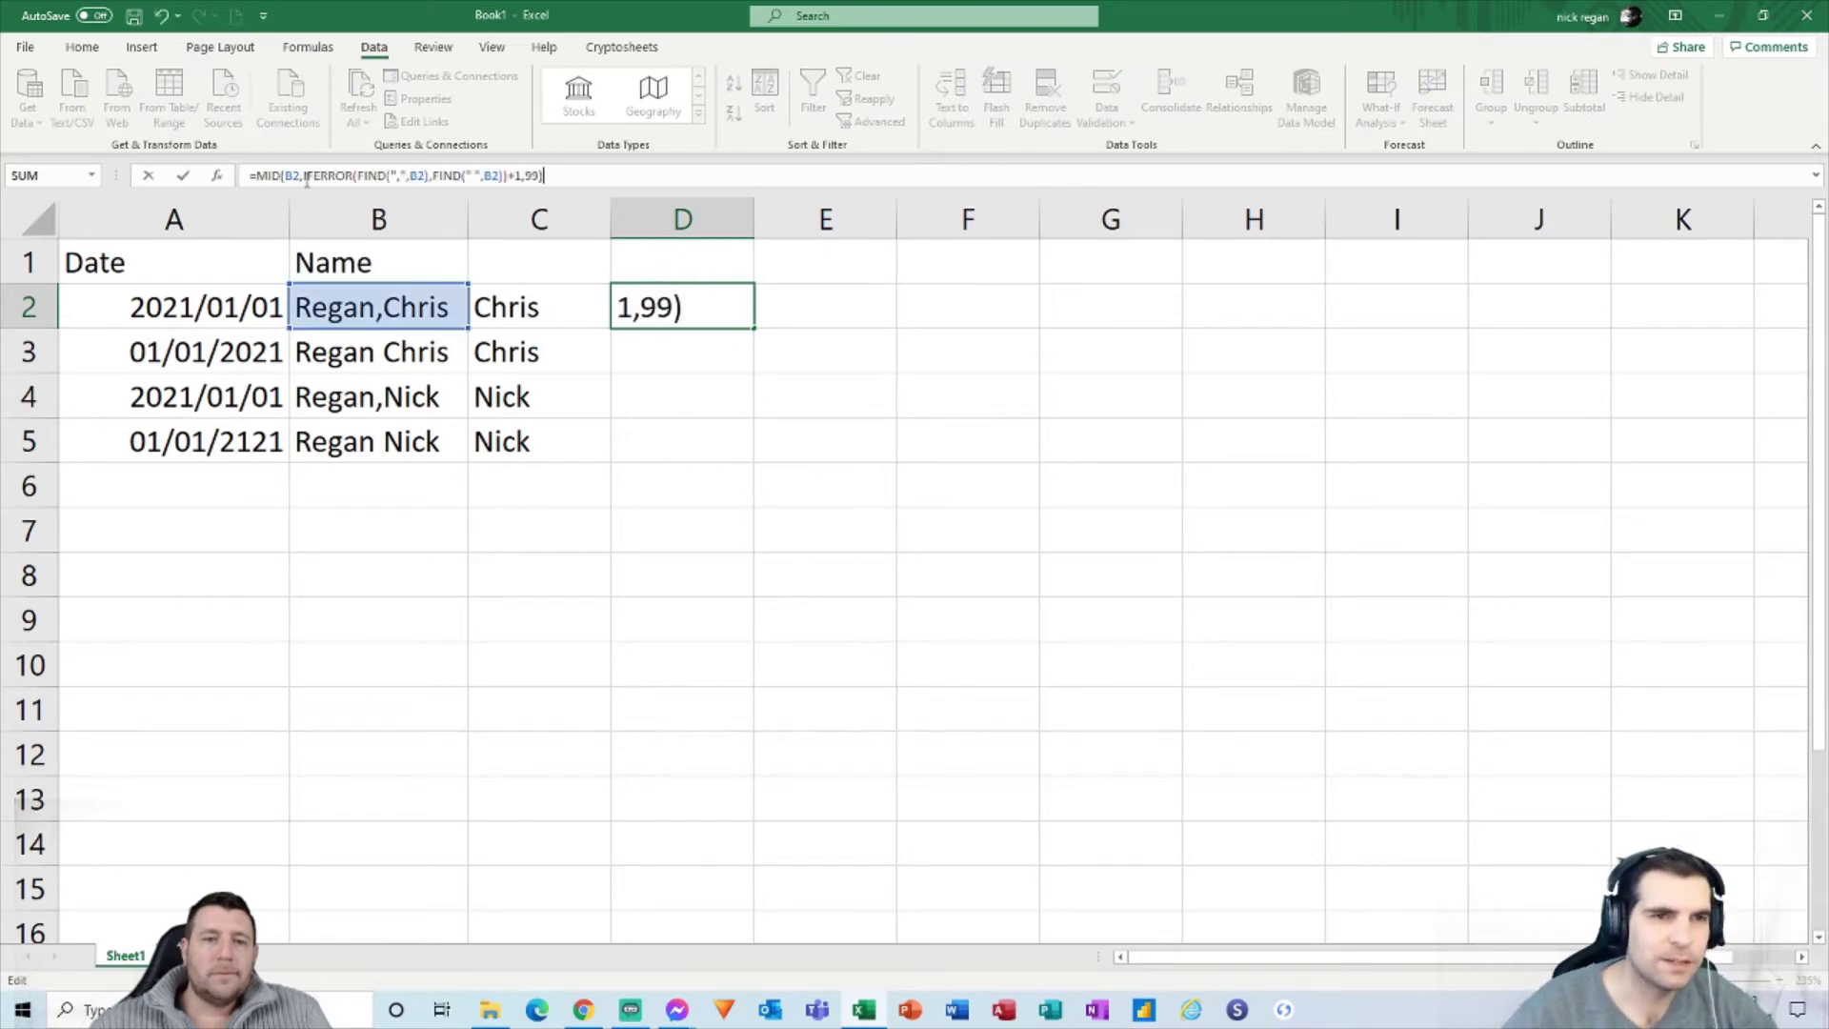
# Step: Remove the 99 character count and the +1 from the MID formula in D2
pyautogui.click(520, 176)
pyautogui.doubleClick(526, 176)
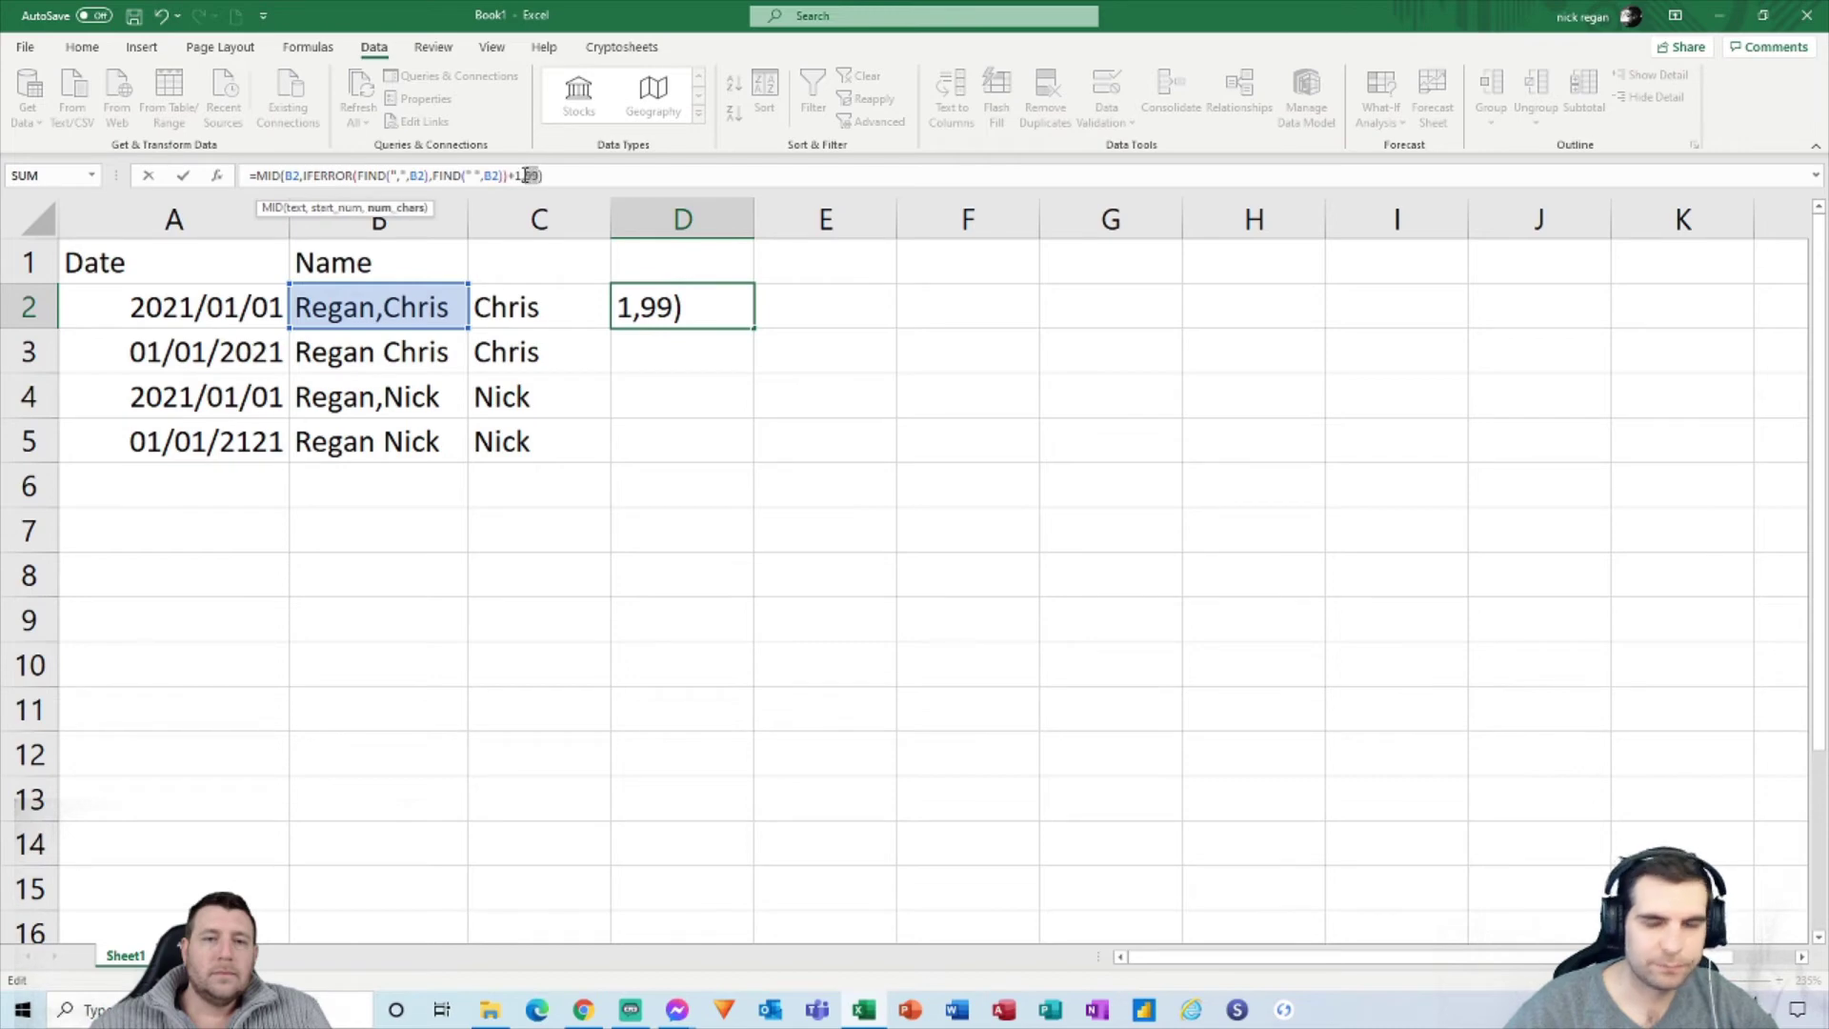
pyautogui.press('BackSpace')
pyautogui.press('BackSpace')
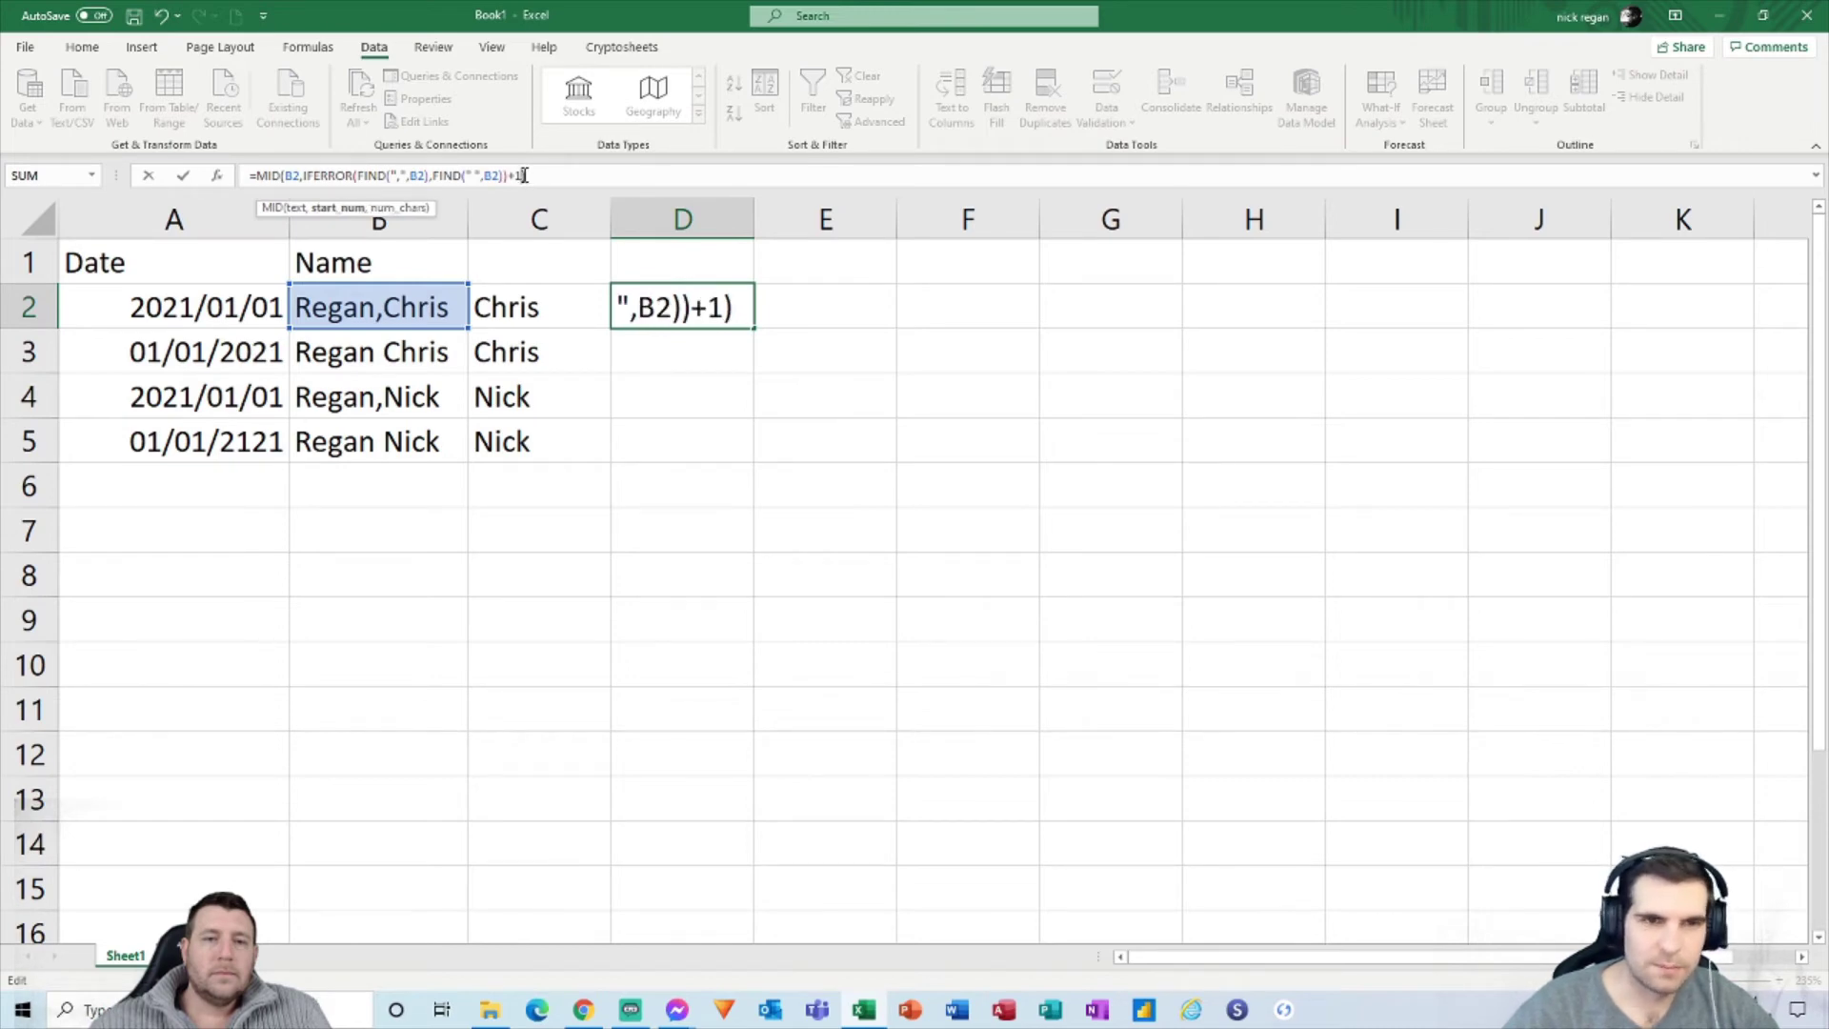
pyautogui.press('BackSpace')
pyautogui.press('BackSpace')
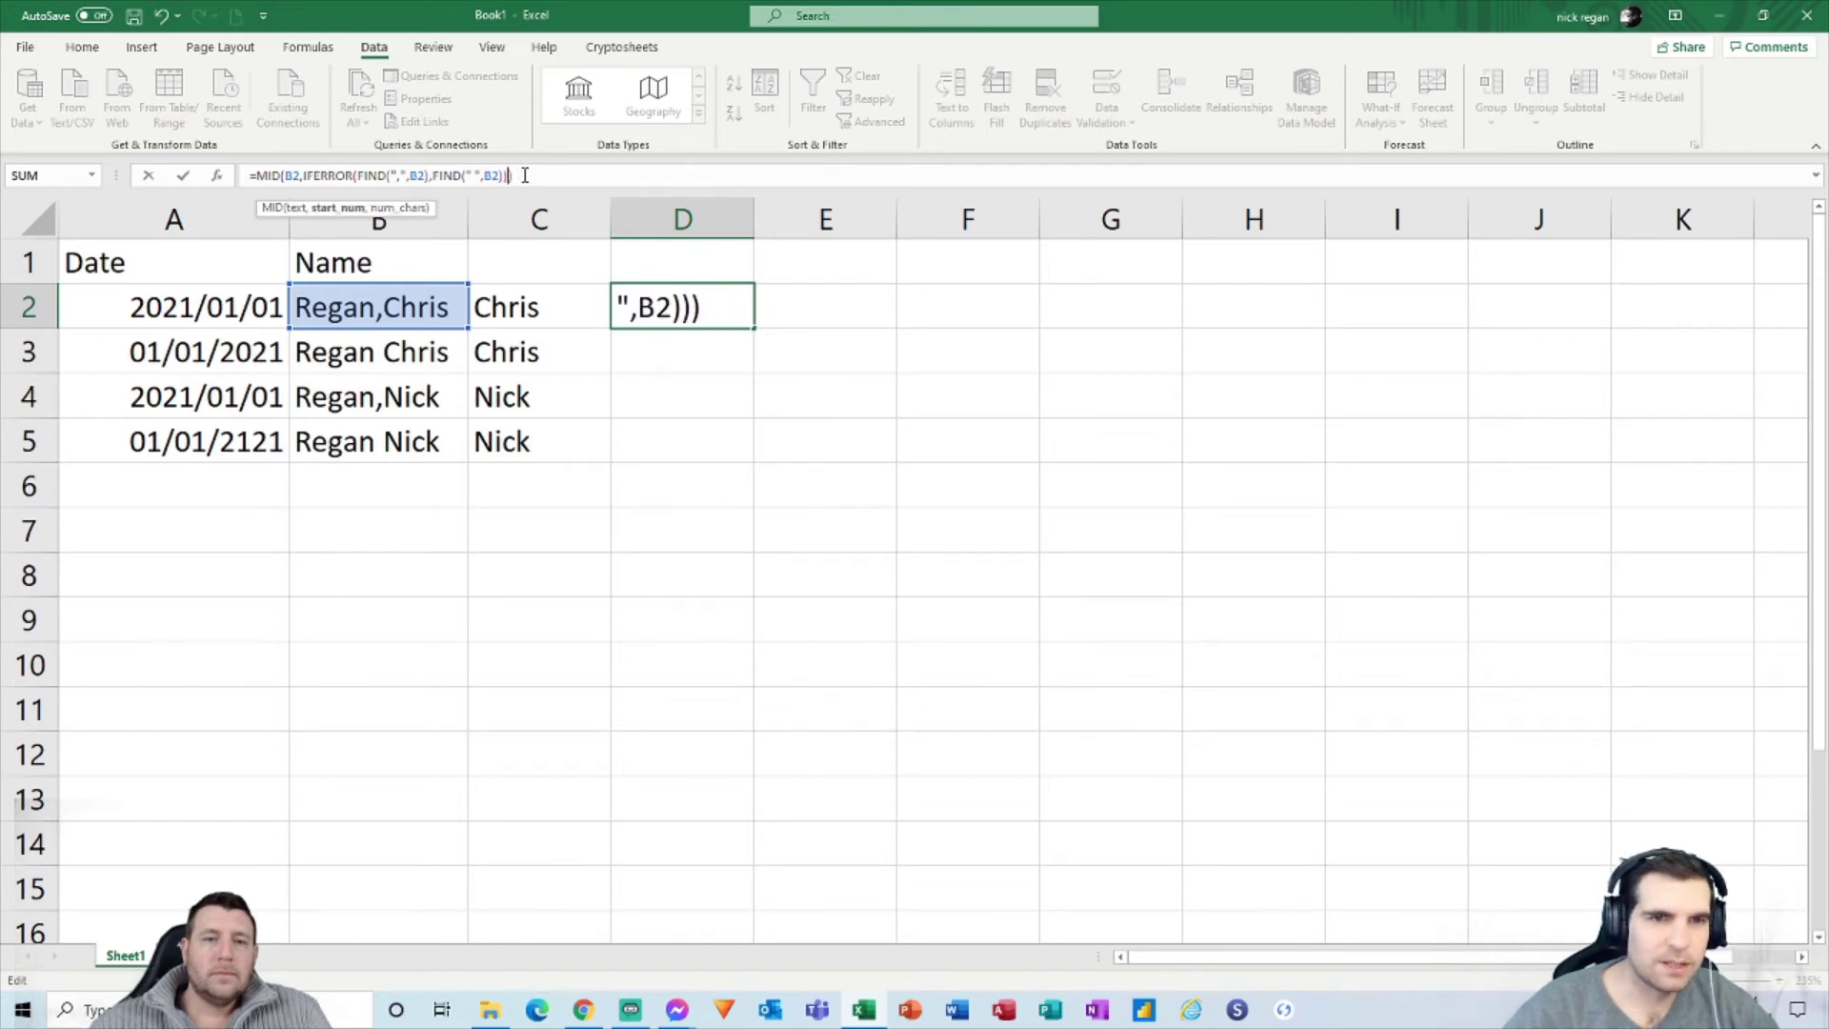
# Step: Give D2's MID formula start number 1 and IFERROR minus 1 as character count: =MID(B2,1,IFERROR(FIND(",",B2),FIND(" ",B2))-1)
pyautogui.click(271, 175)
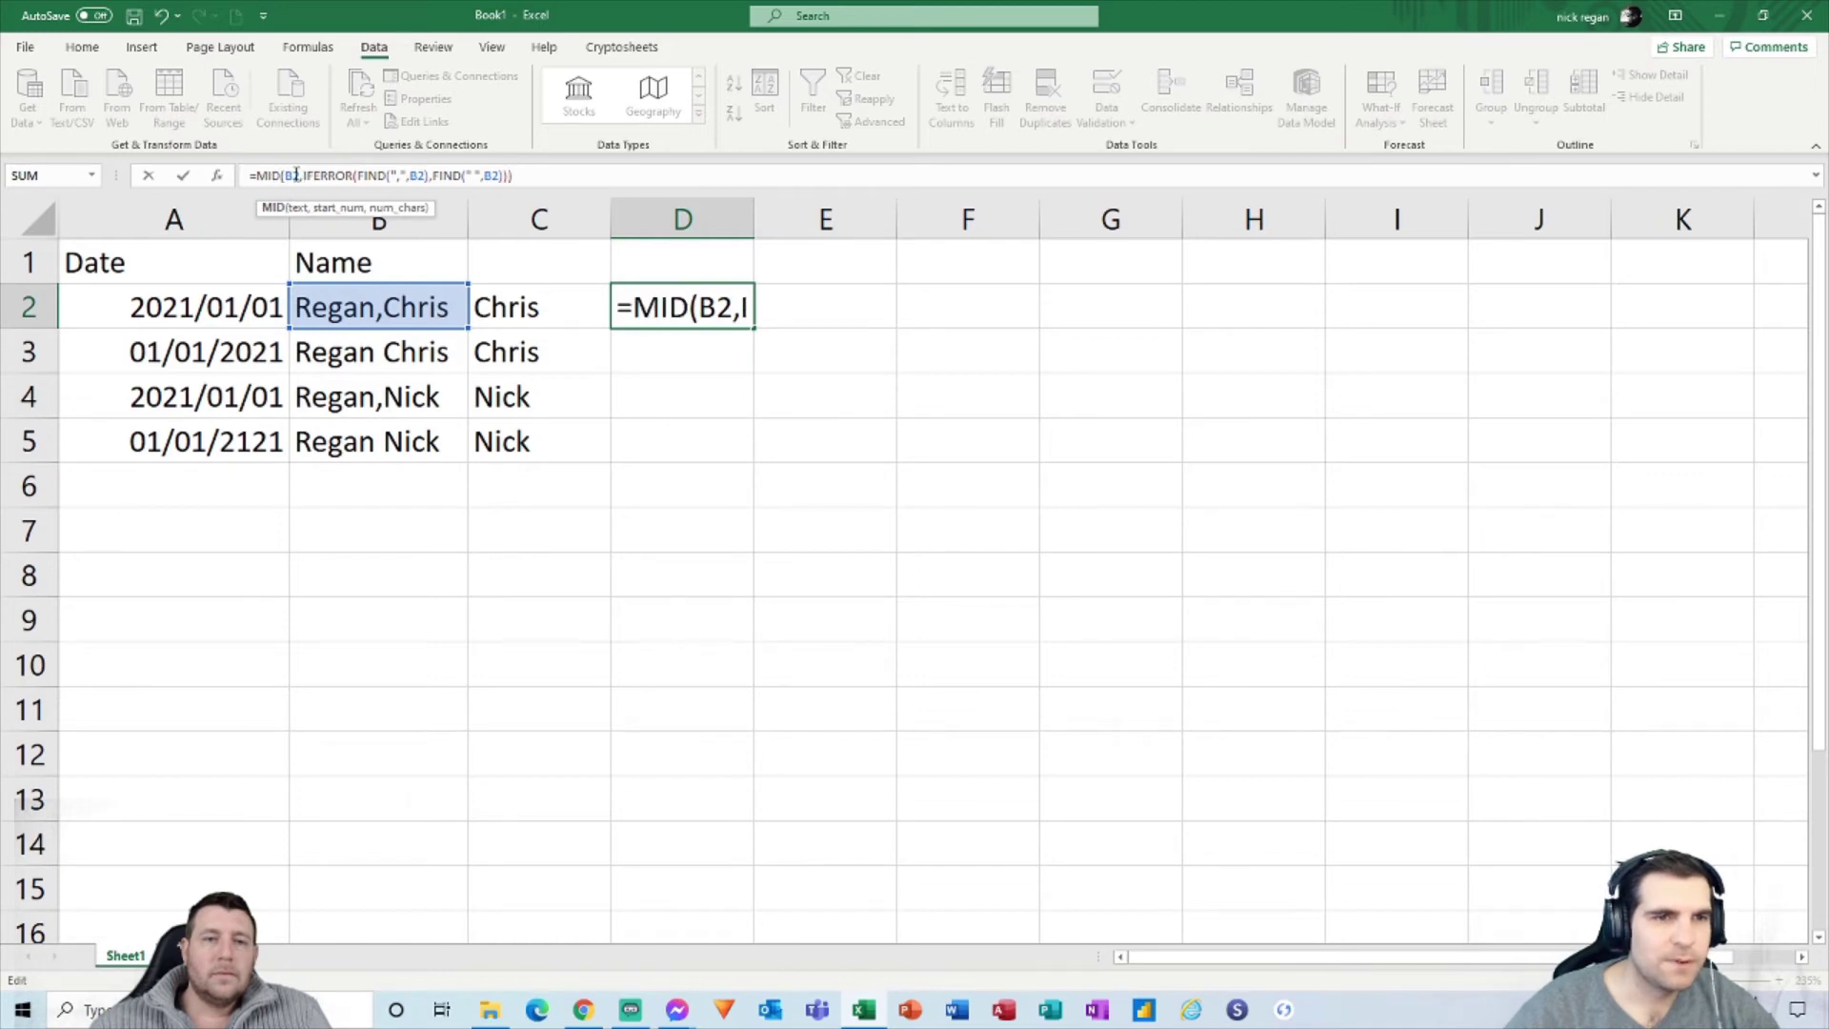
pyautogui.click(306, 173)
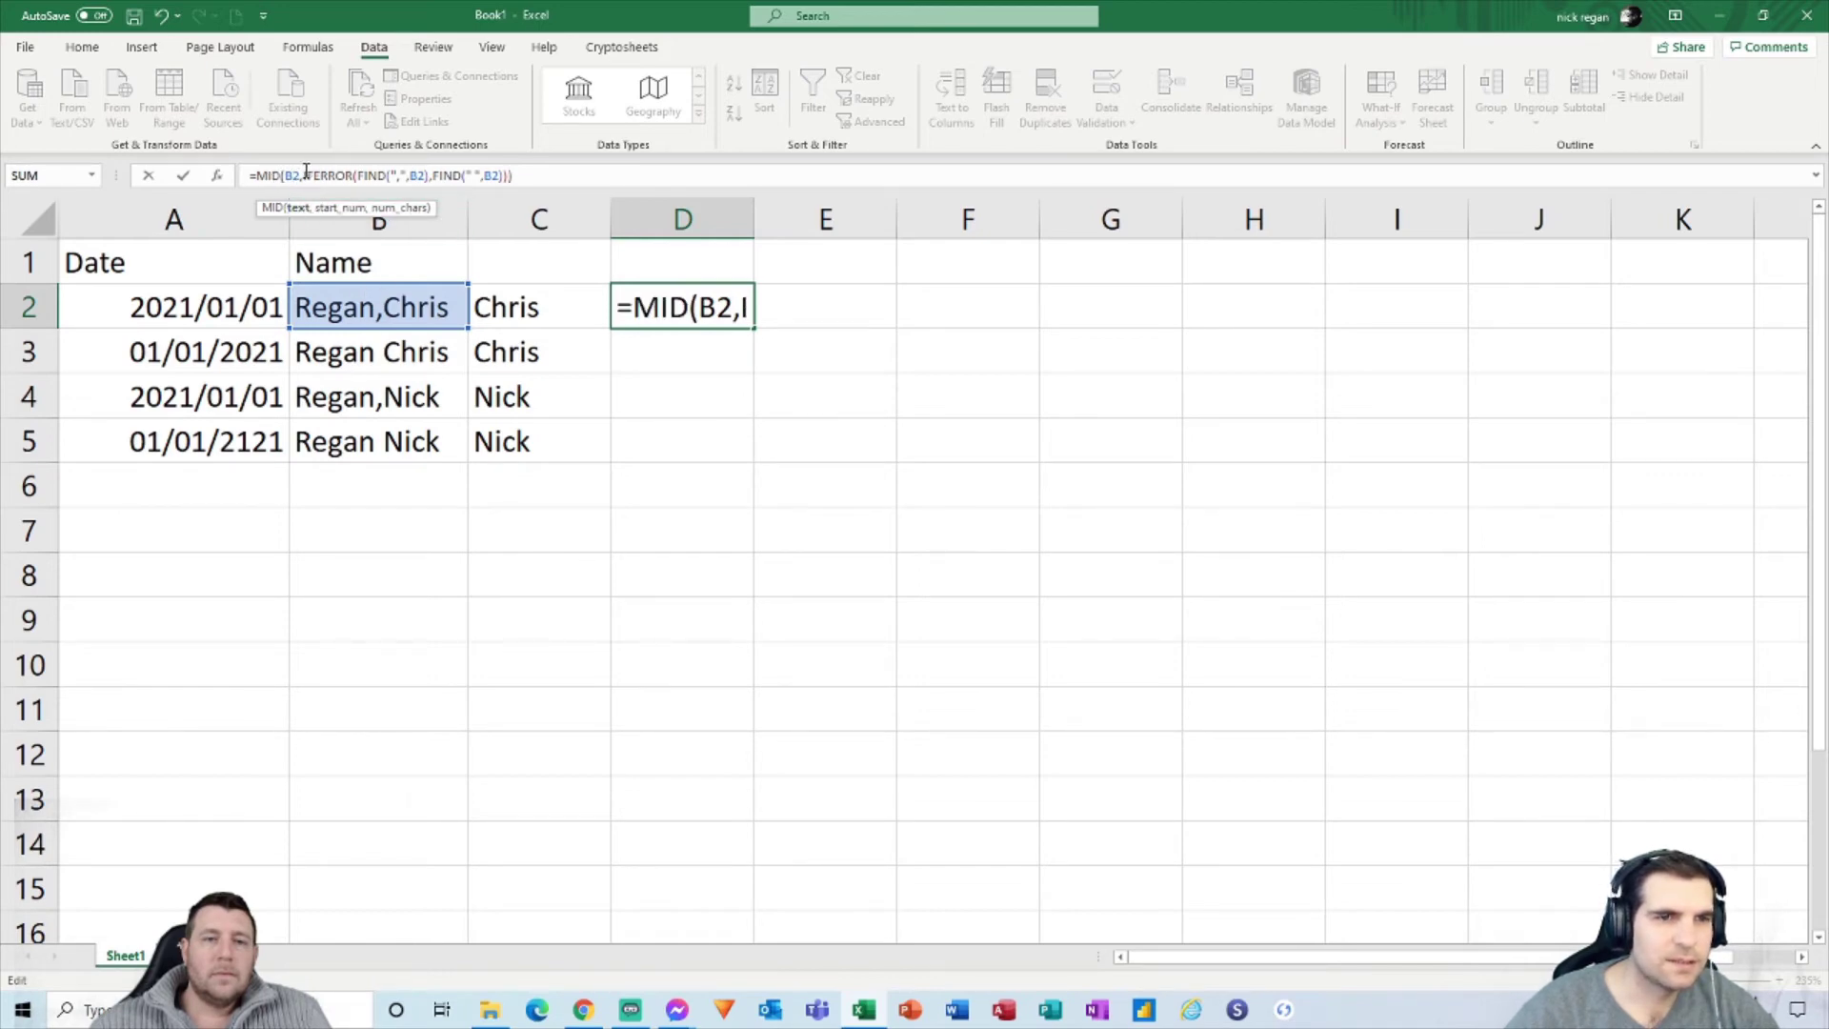
pyautogui.click(304, 176)
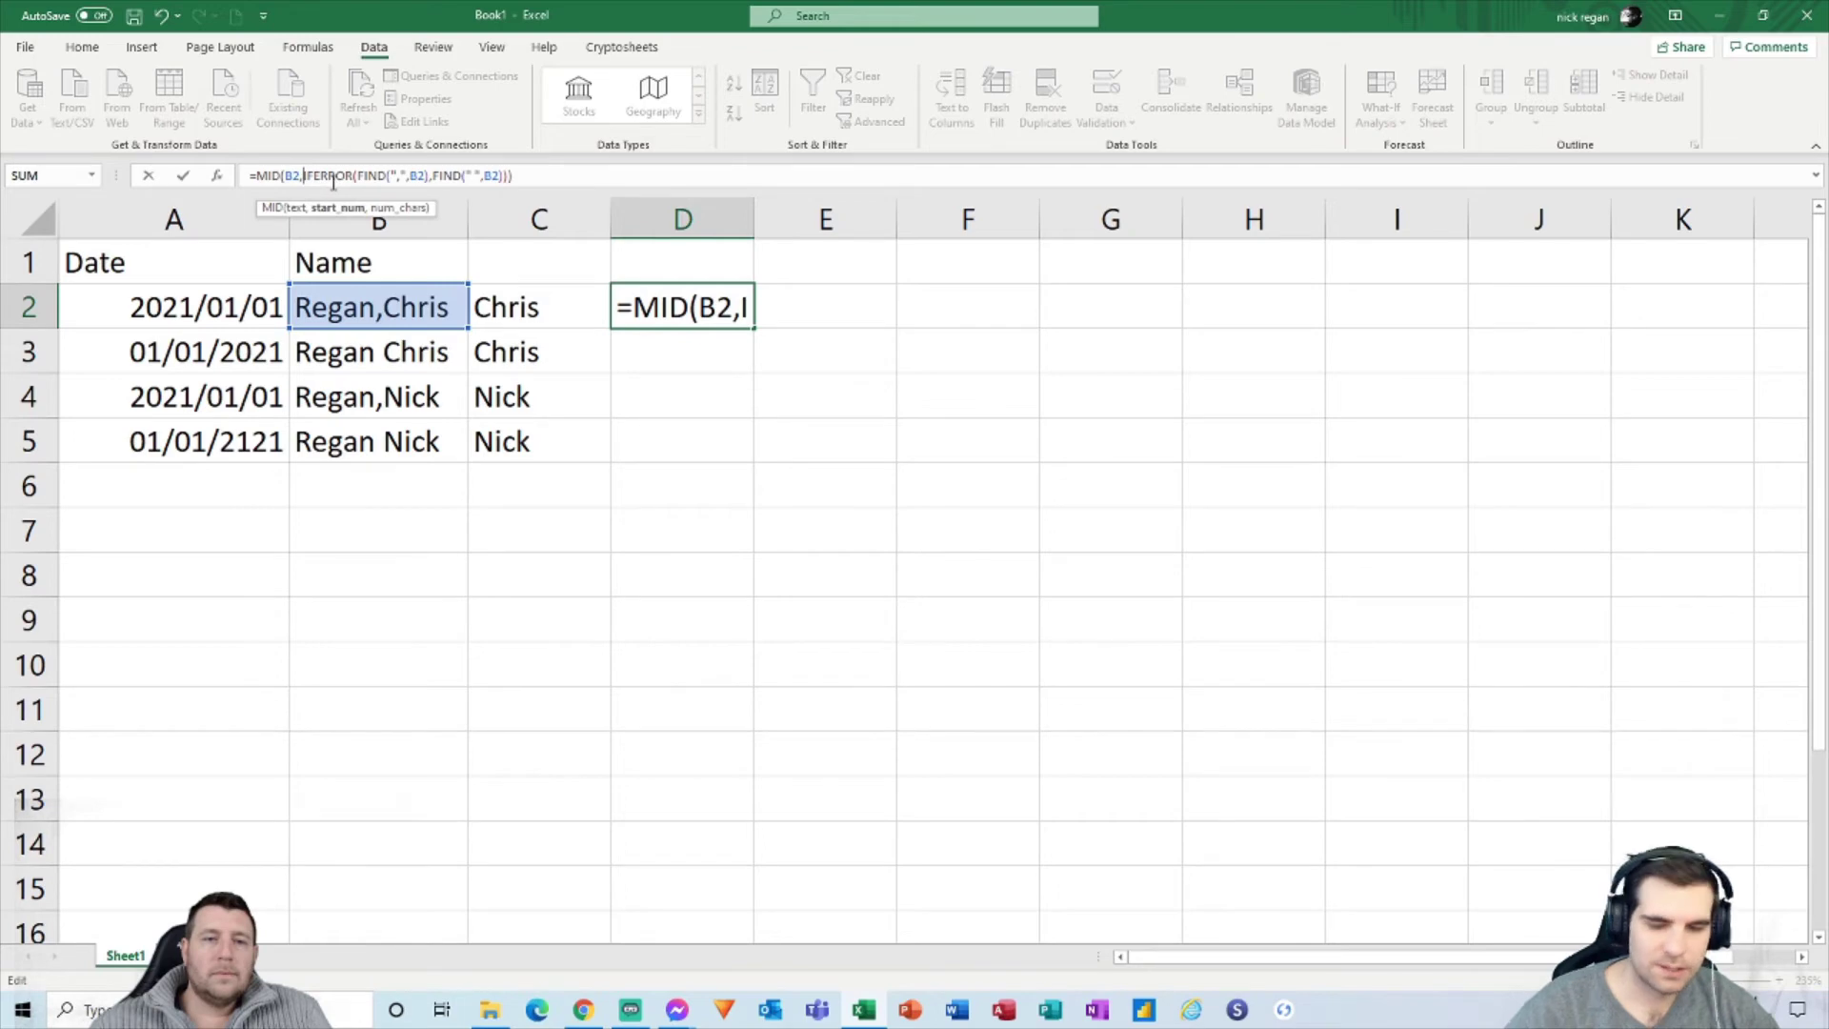
pyautogui.write('1')
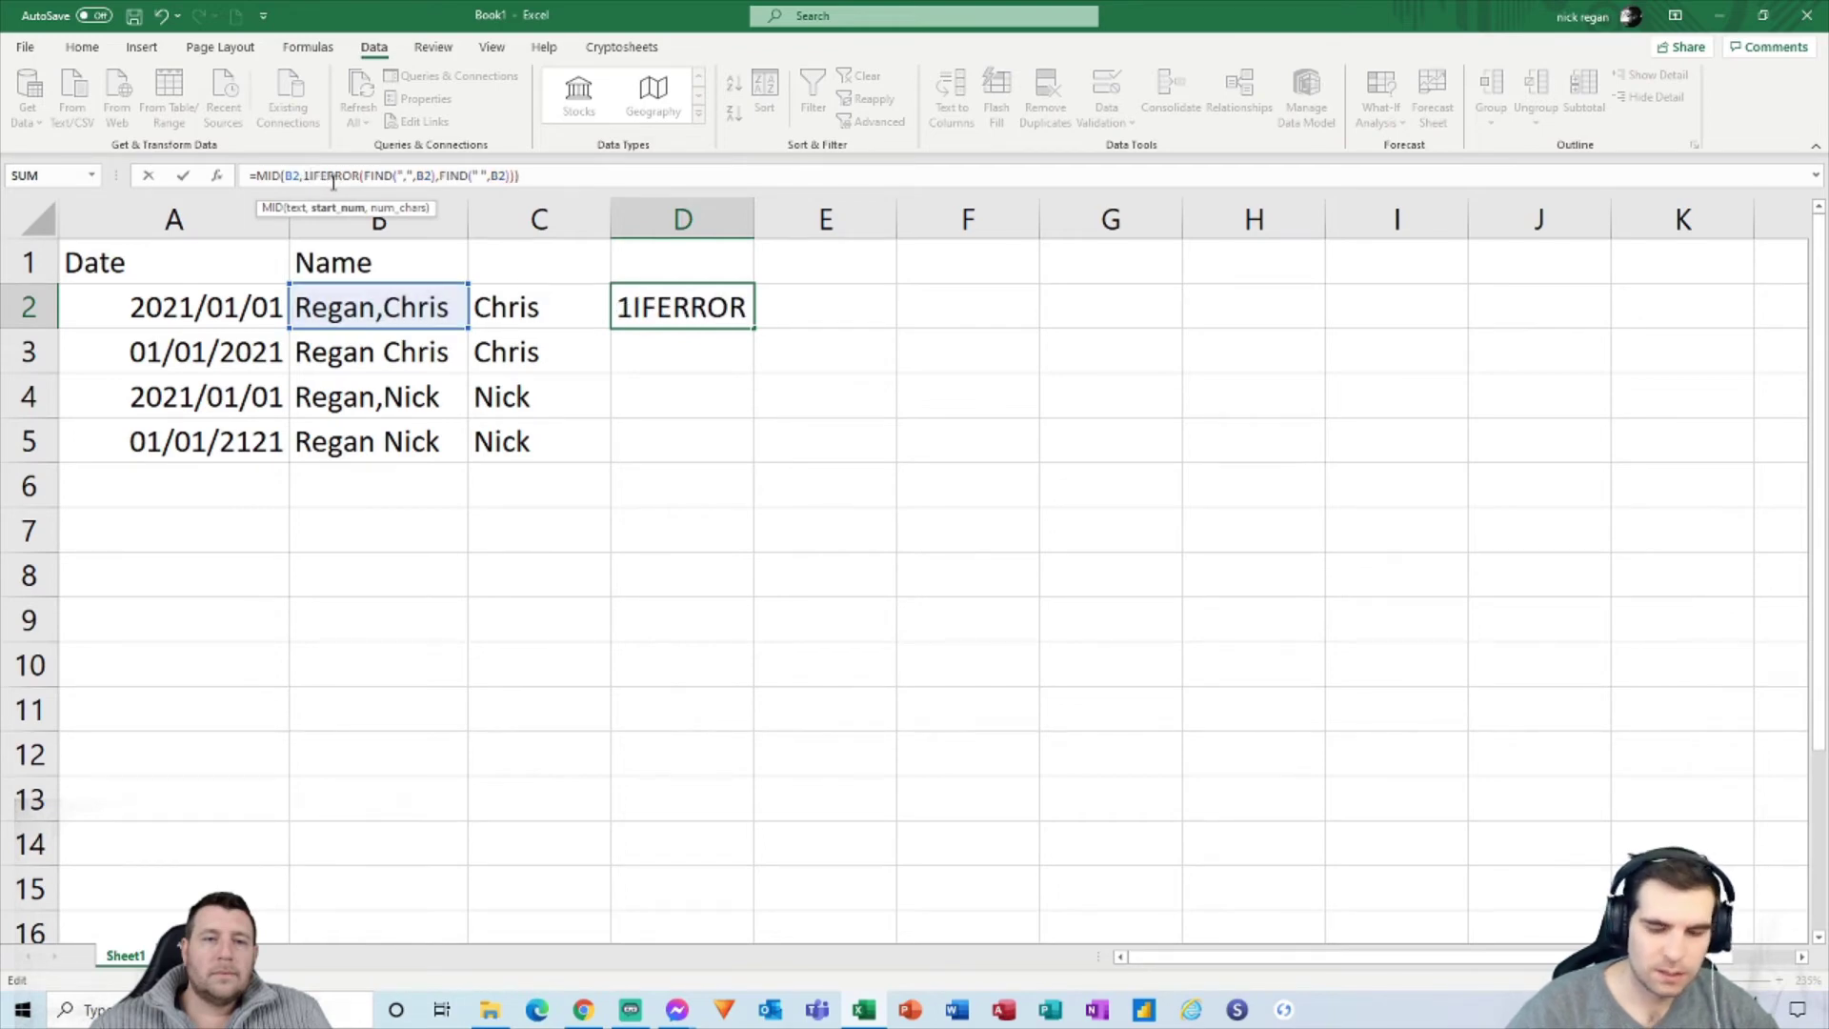
pyautogui.write(',')
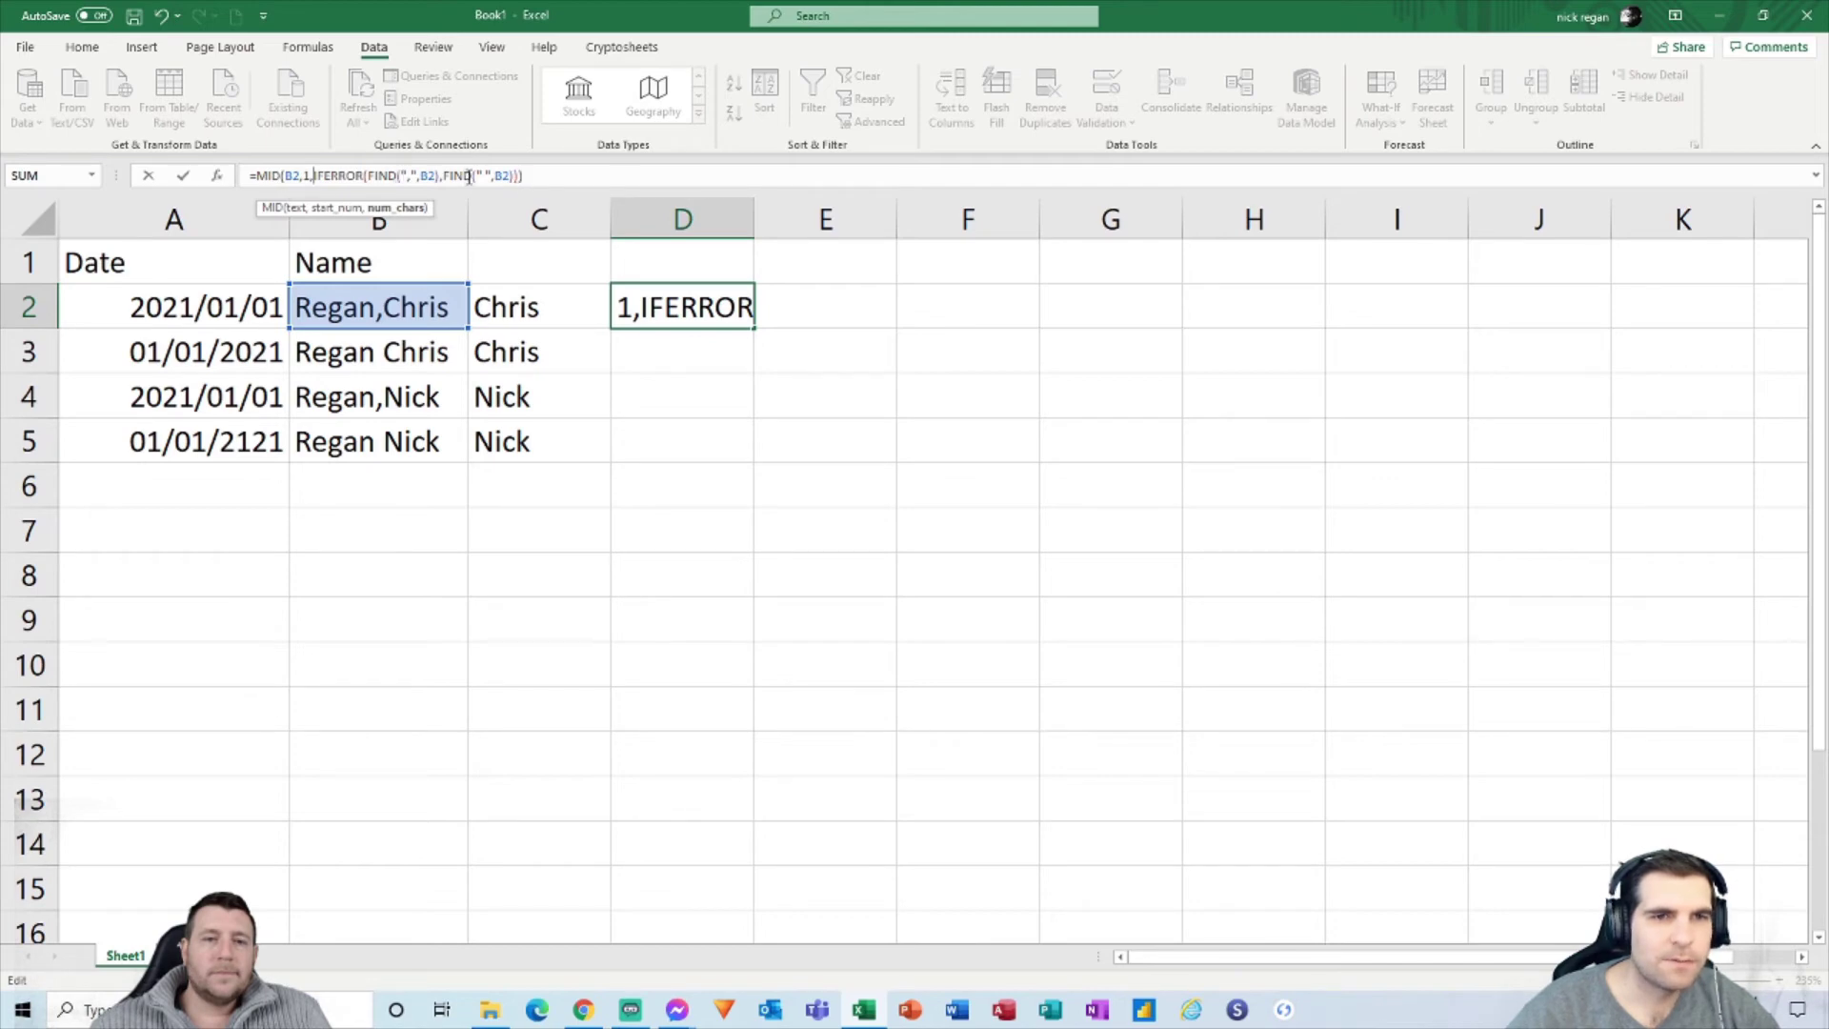
pyautogui.click(518, 175)
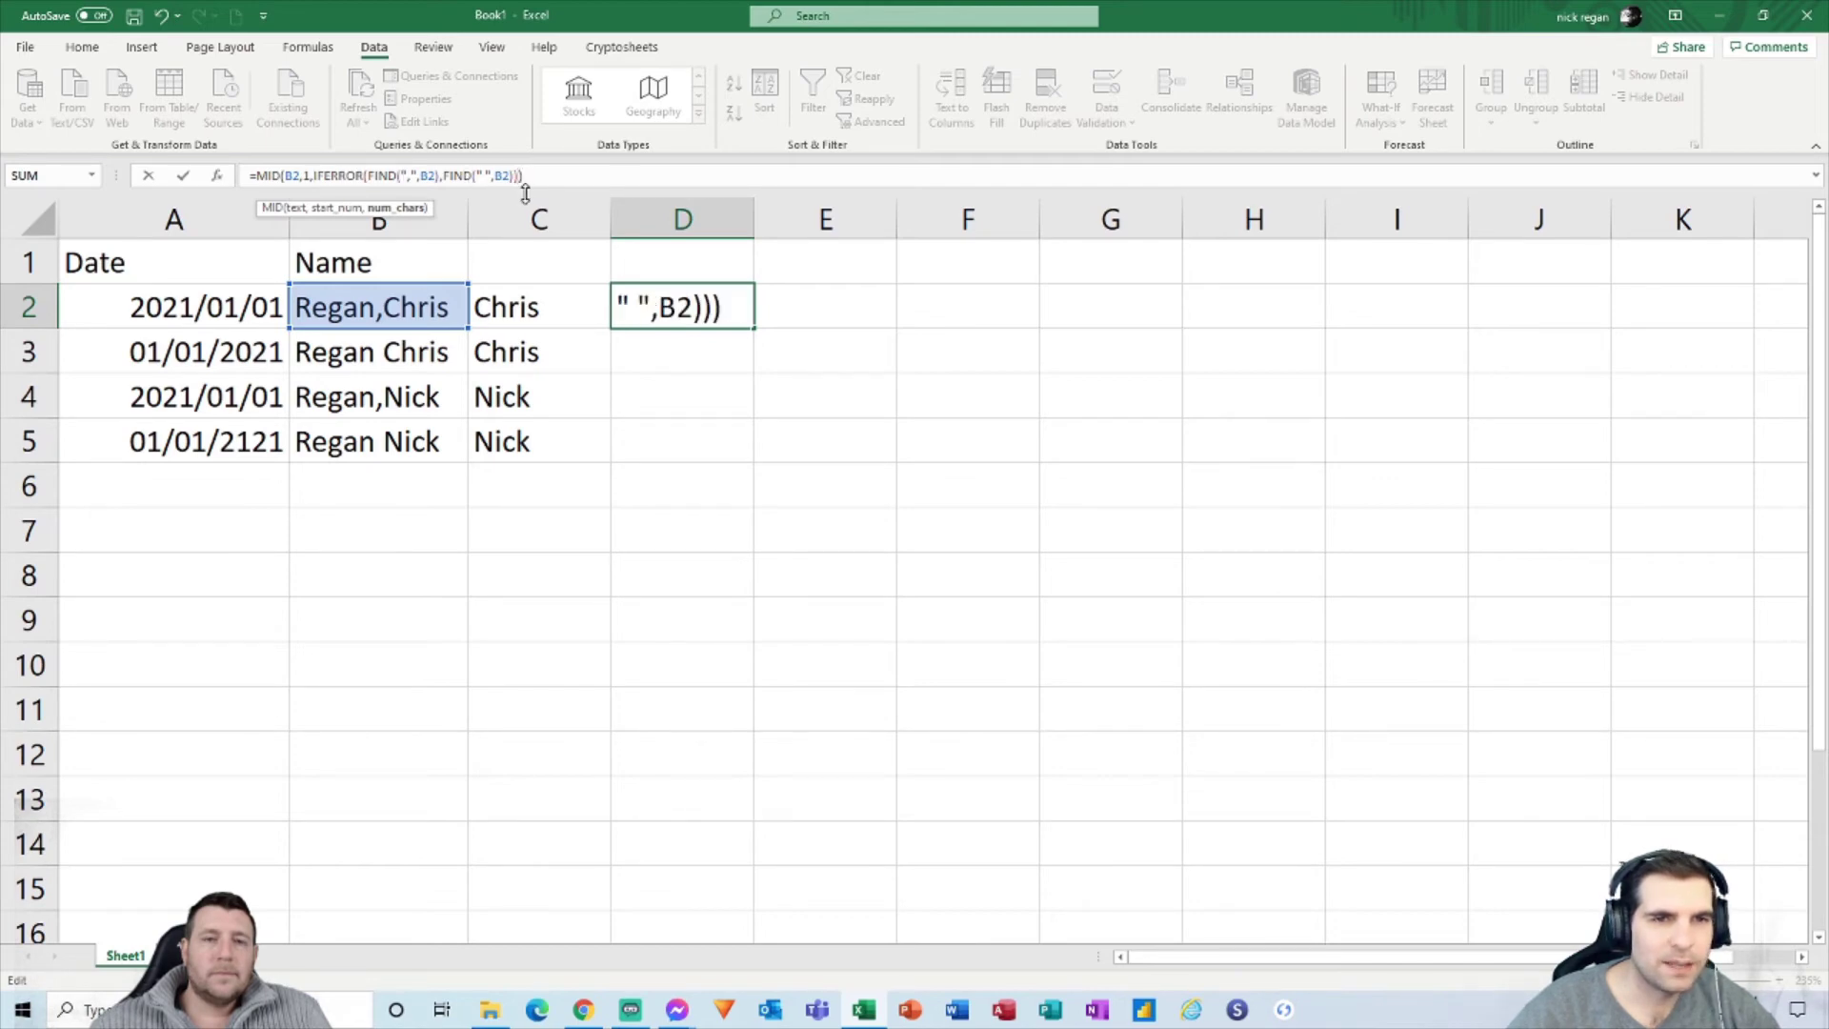
pyautogui.write('-1')
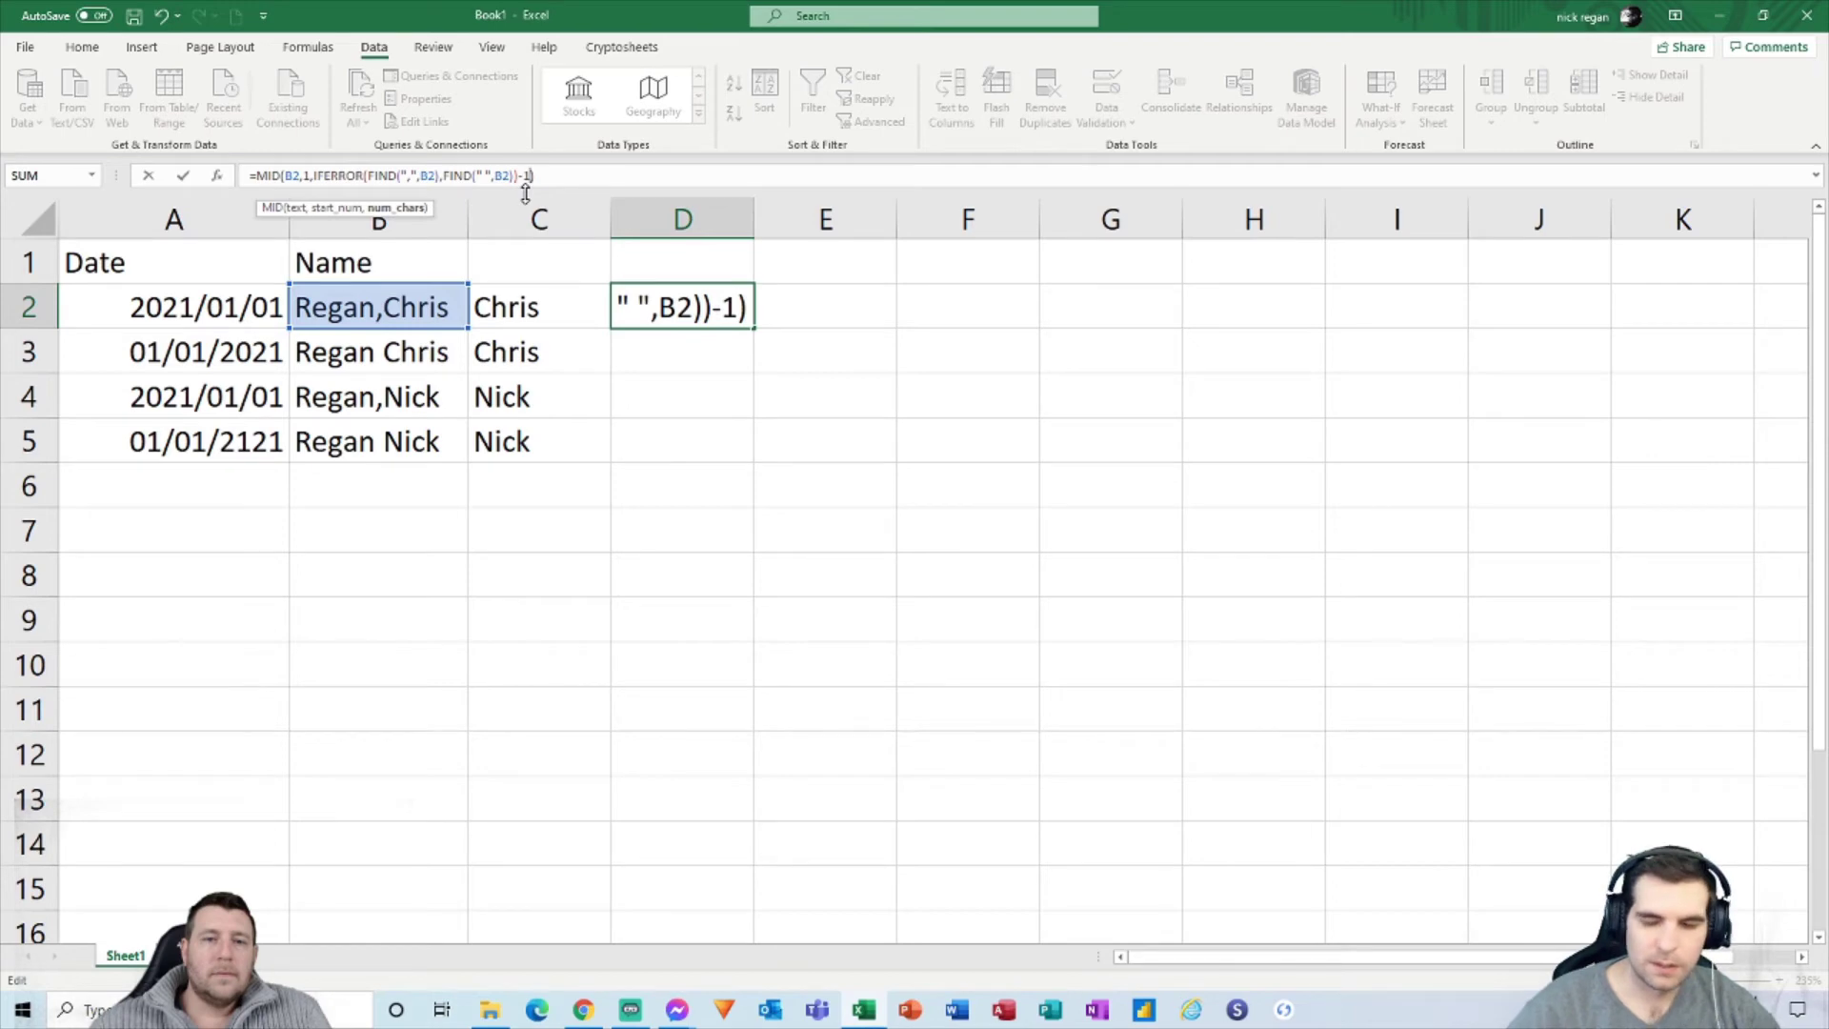
pyautogui.press('Return')
# Step: Fill the surname formula from D2 down to D5 and check the split names across columns C and D
pyautogui.click(697, 305)
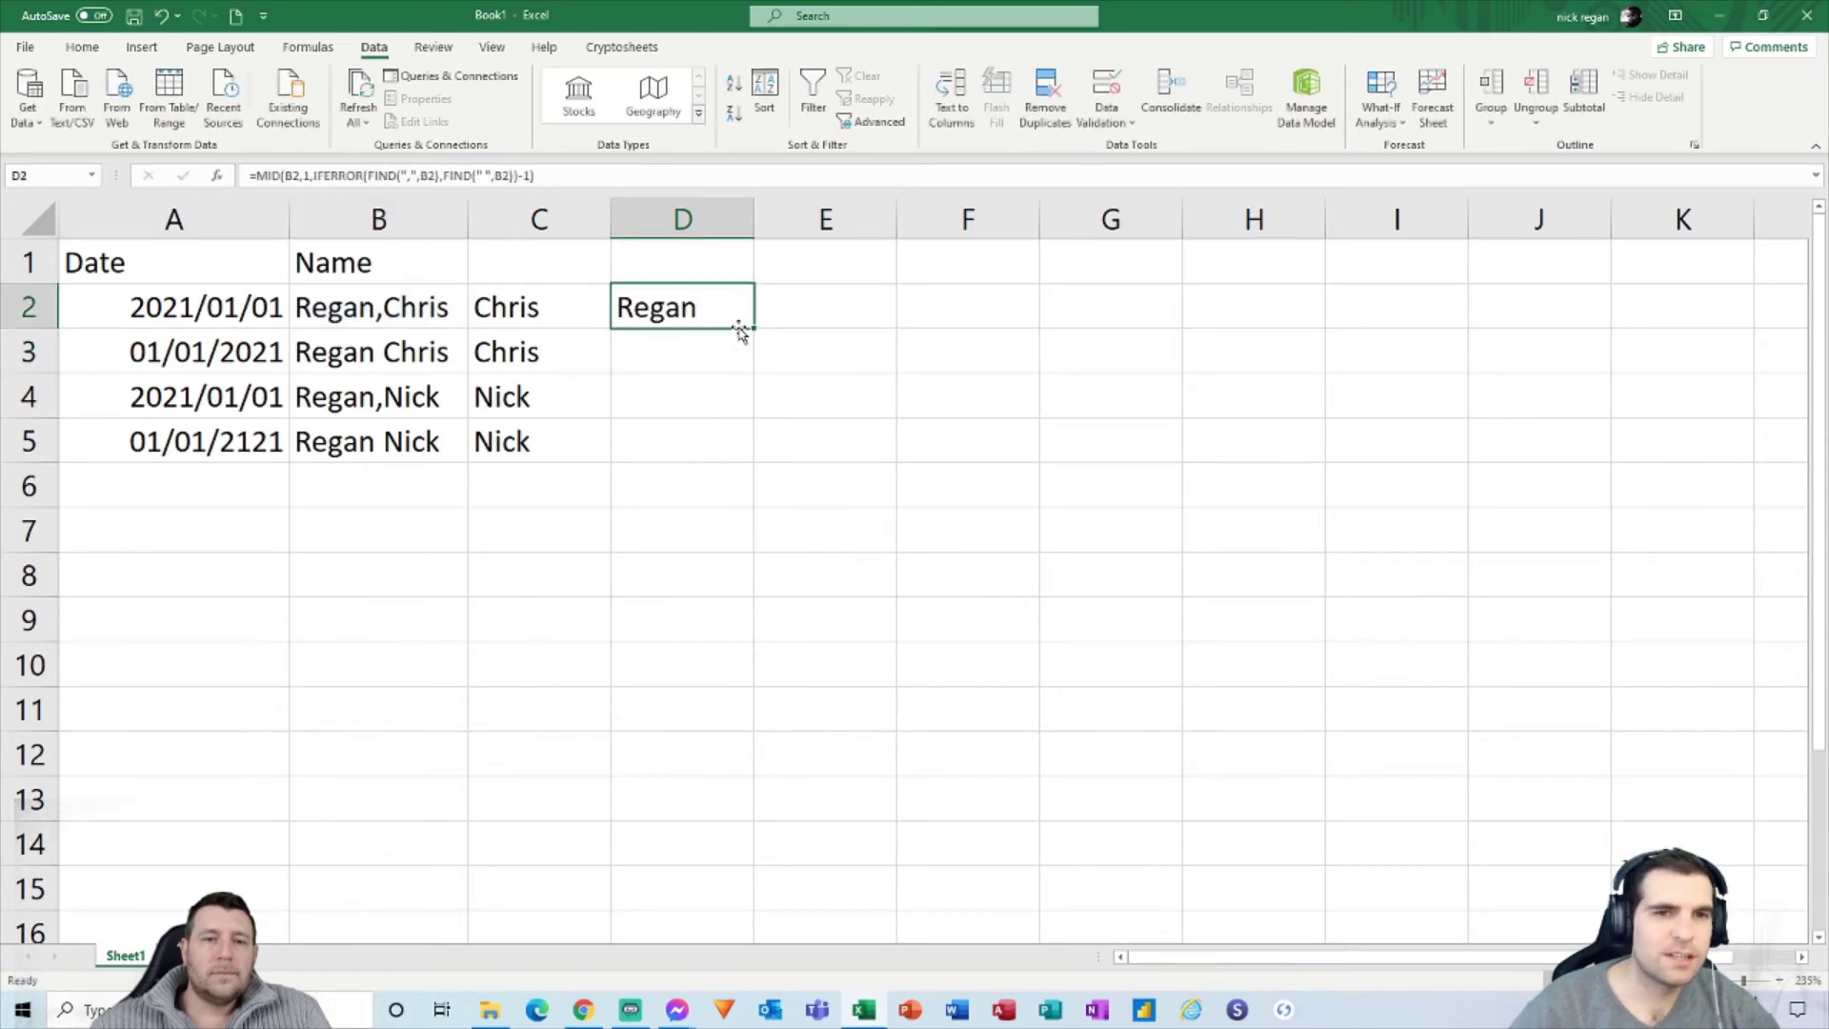
pyautogui.moveTo(740, 329); pyautogui.dragTo(755, 459)
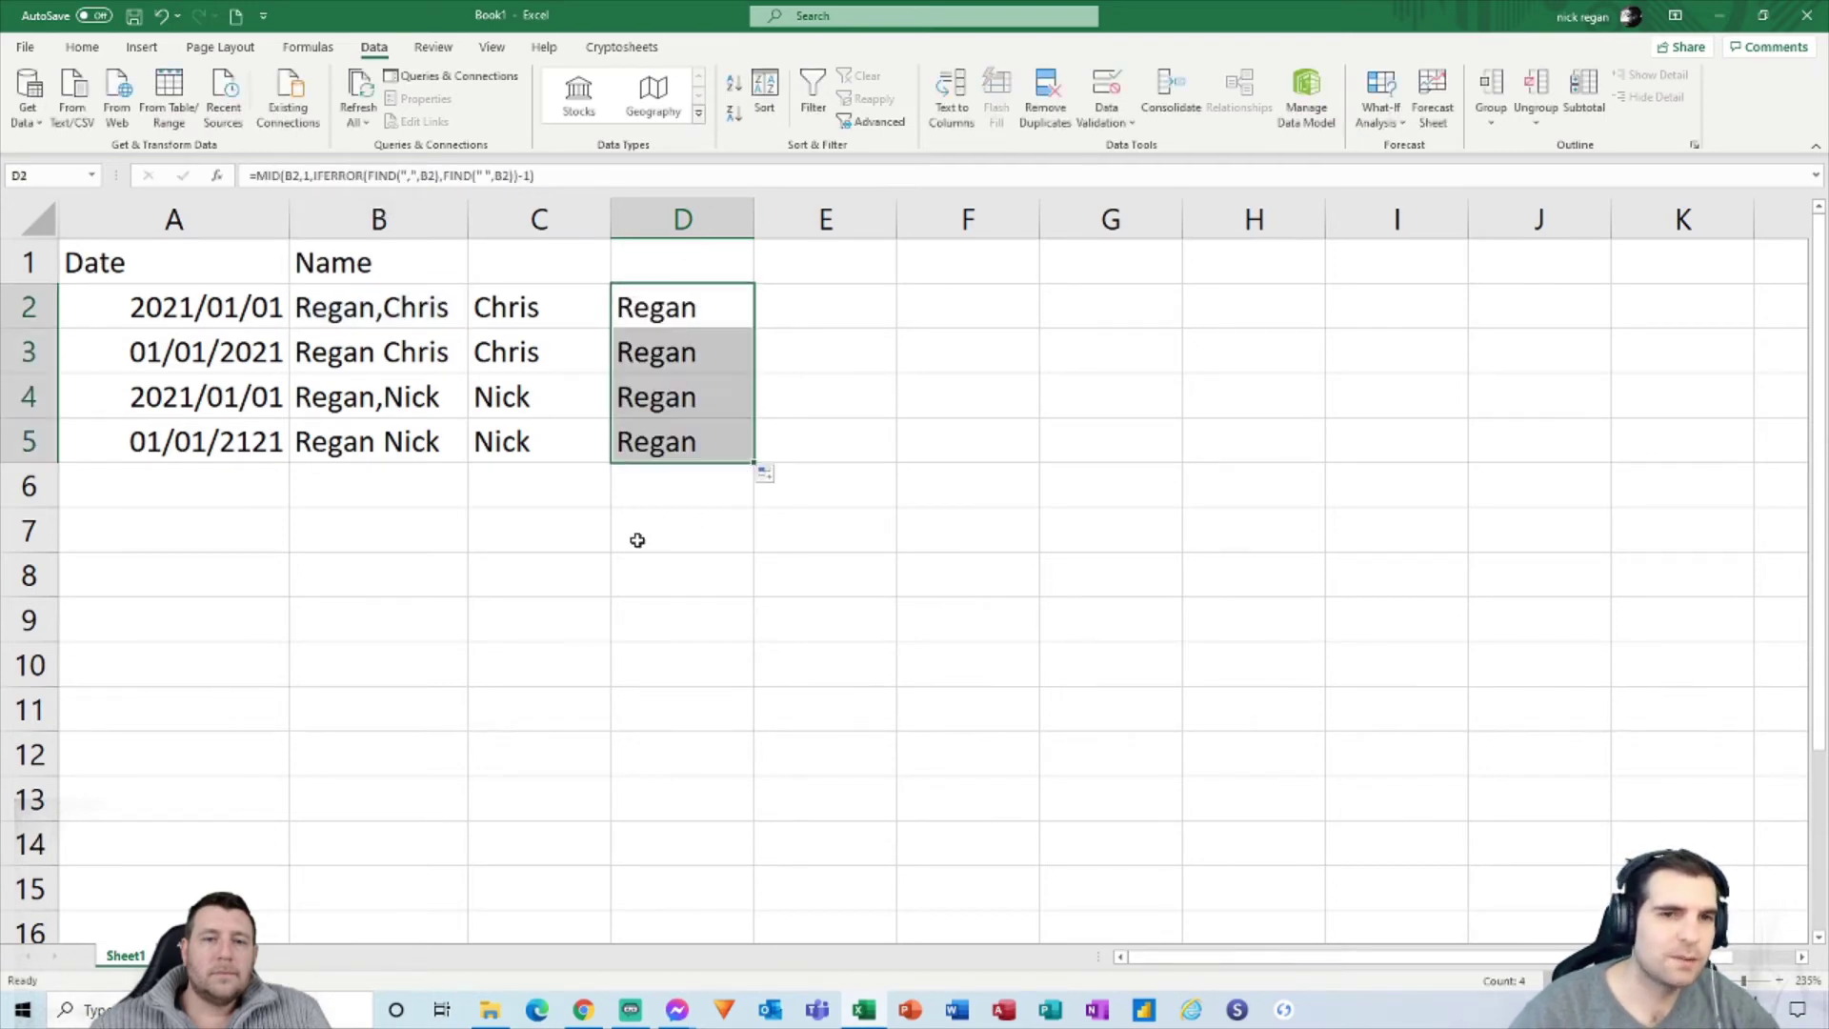
pyautogui.click(568, 308)
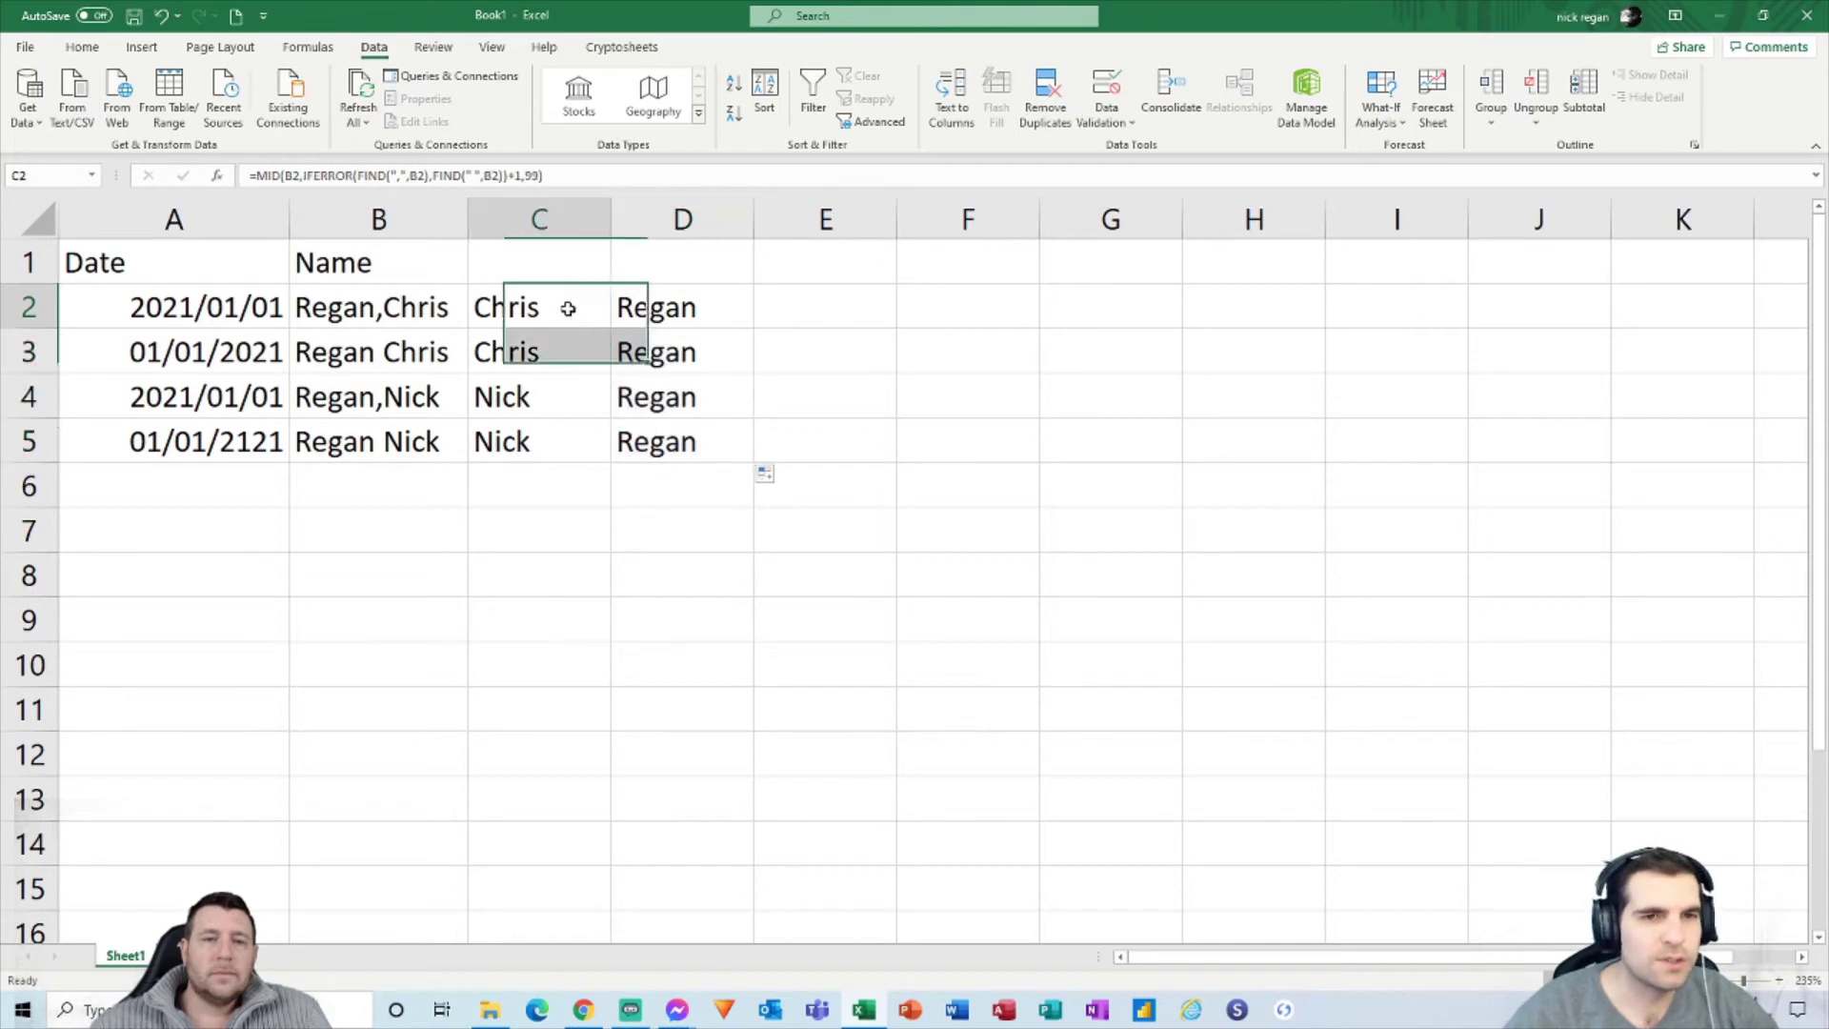
pyautogui.press('Down')
pyautogui.press('Right')
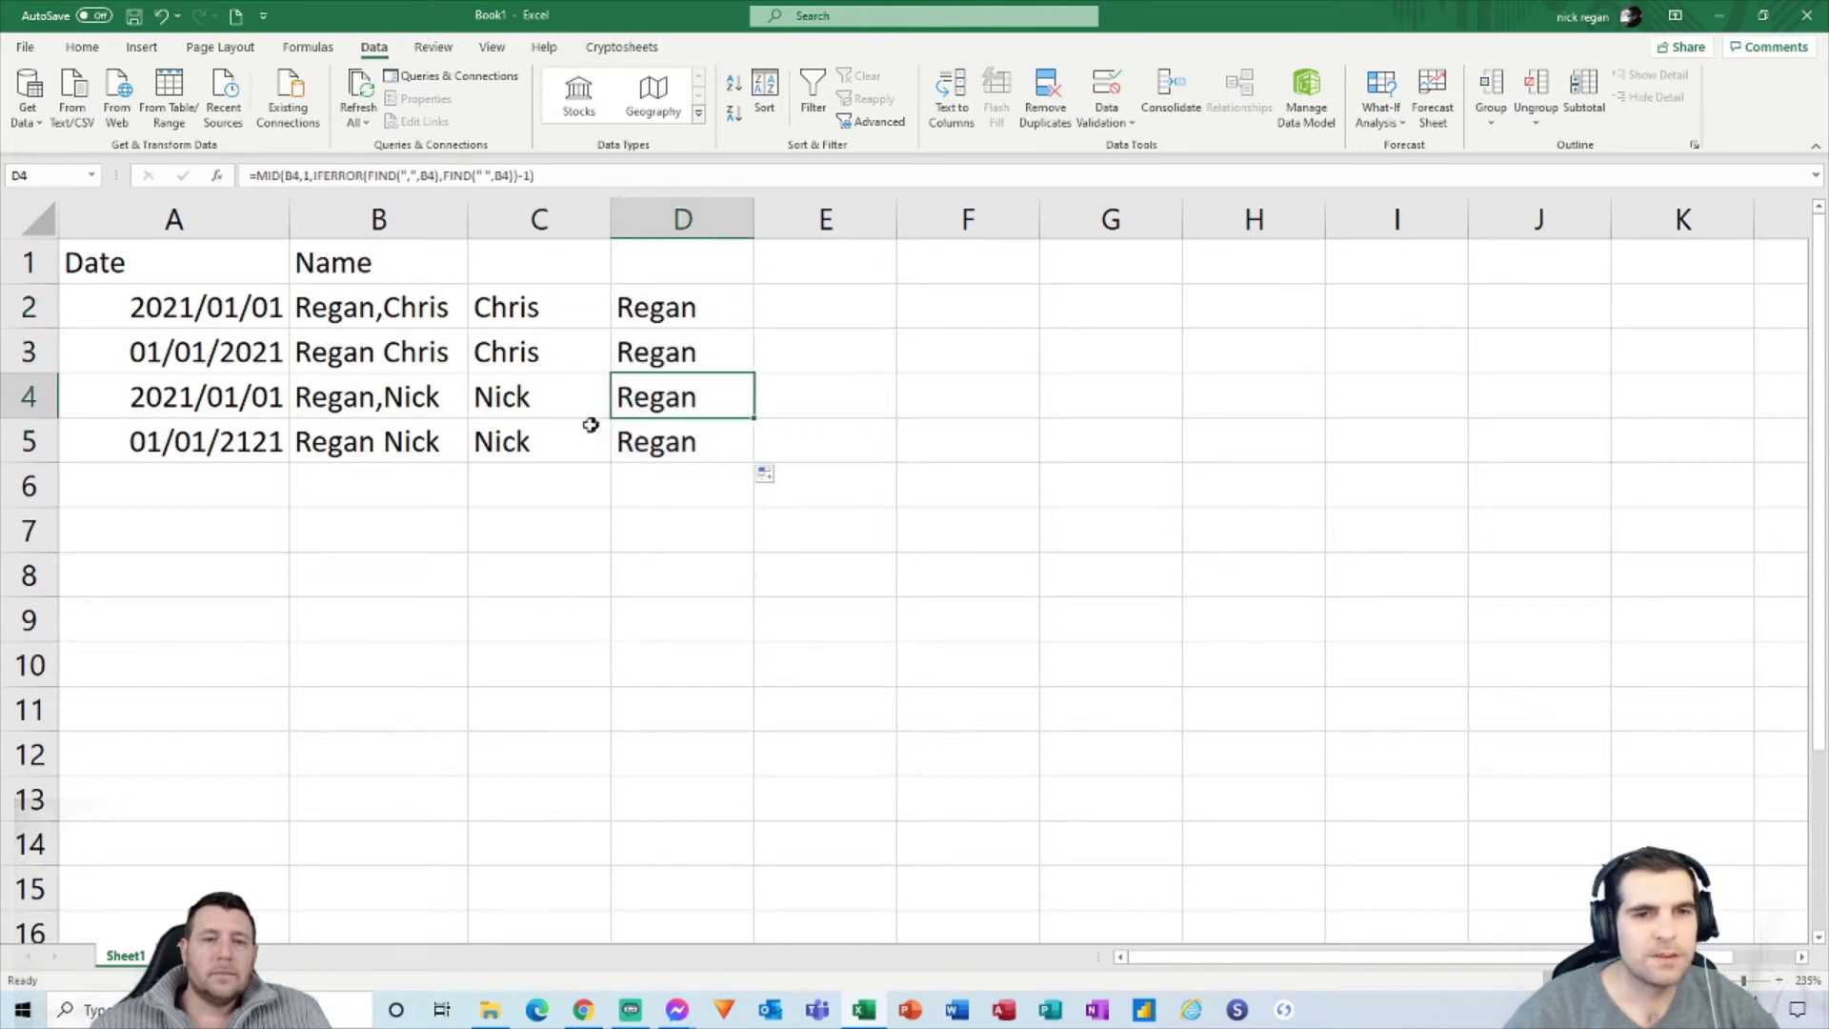
pyautogui.click(587, 427)
pyautogui.click(636, 437)
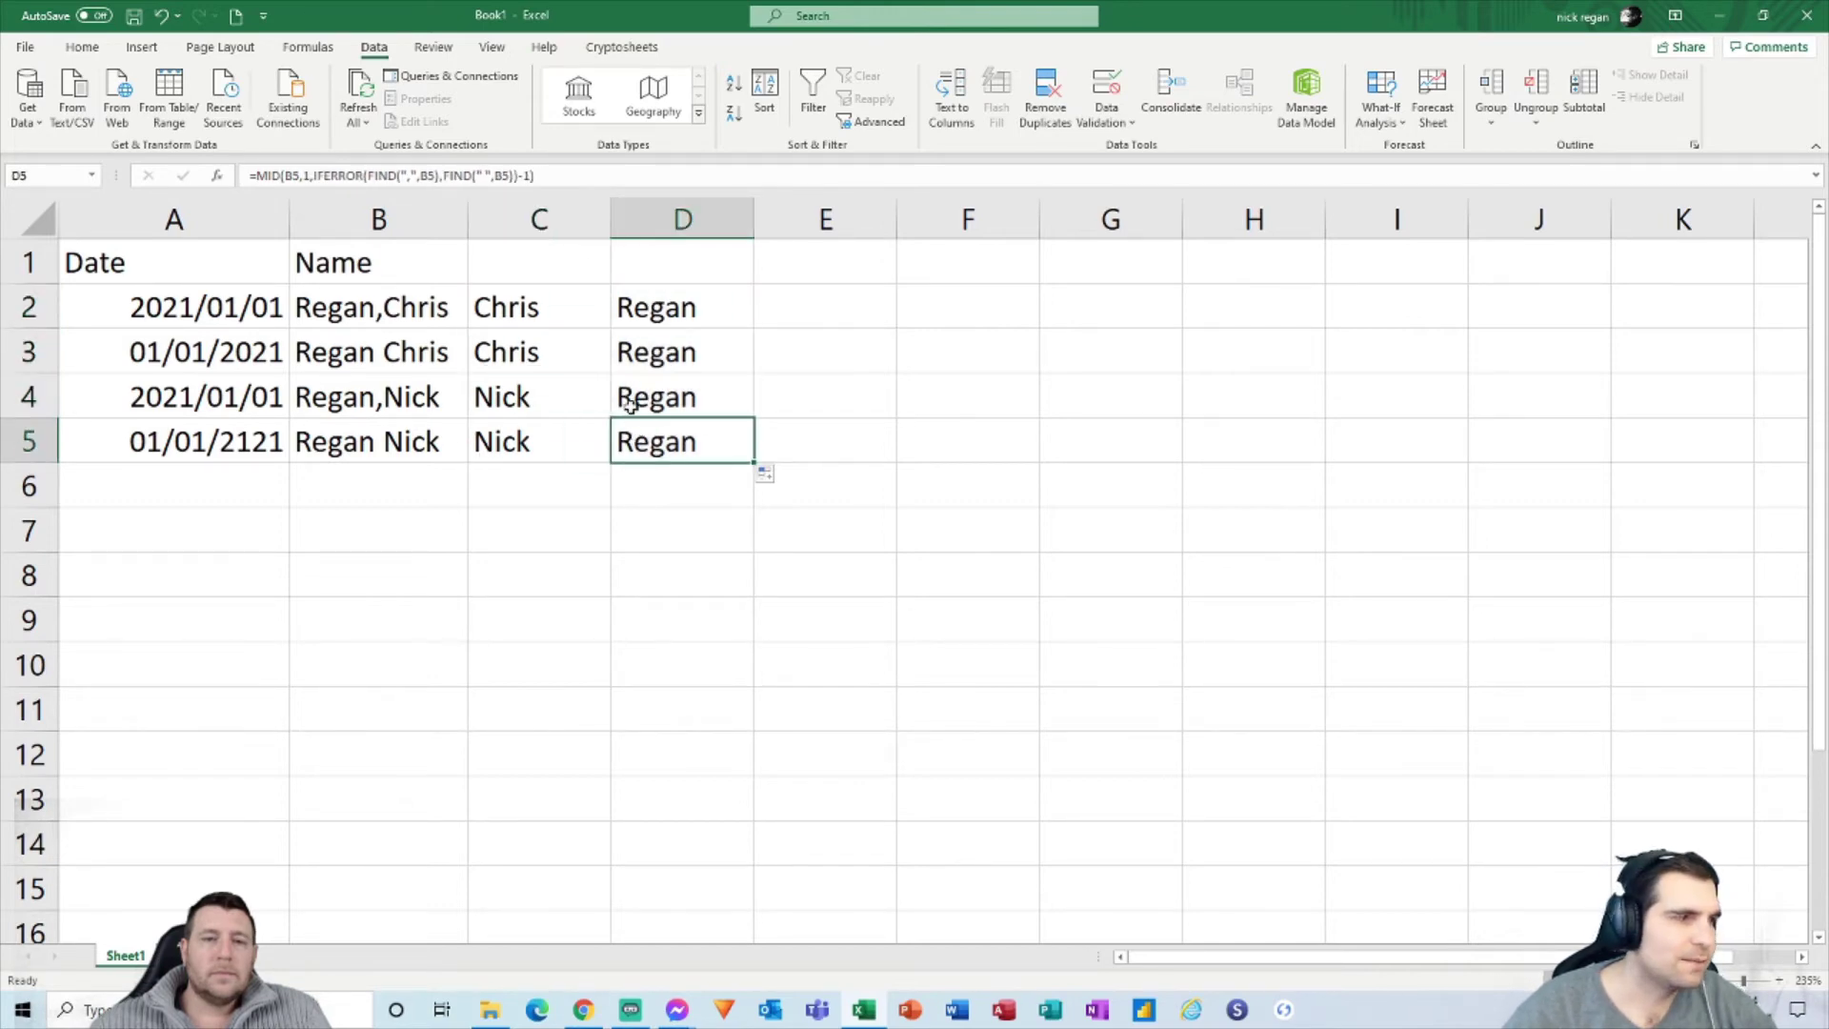
# Step: Compare the first-name formula in C2 with the surname formula in D2
pyautogui.click(600, 307)
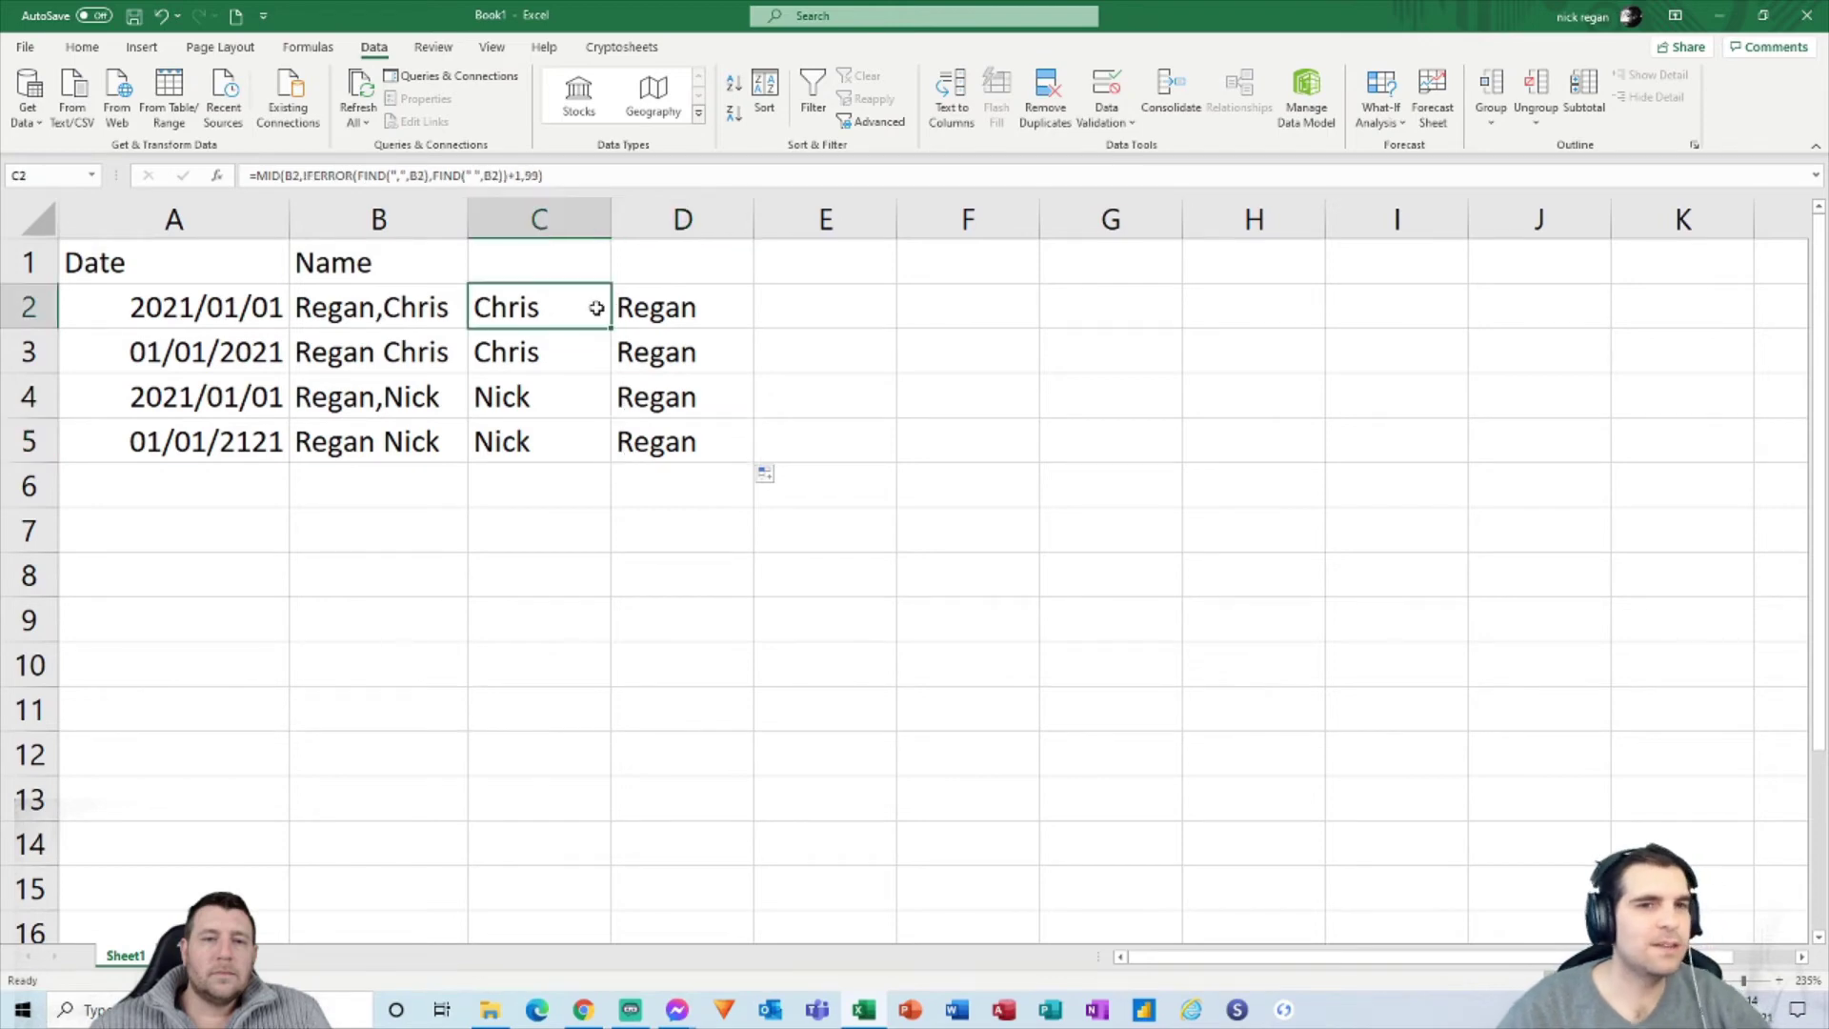
pyautogui.click(629, 305)
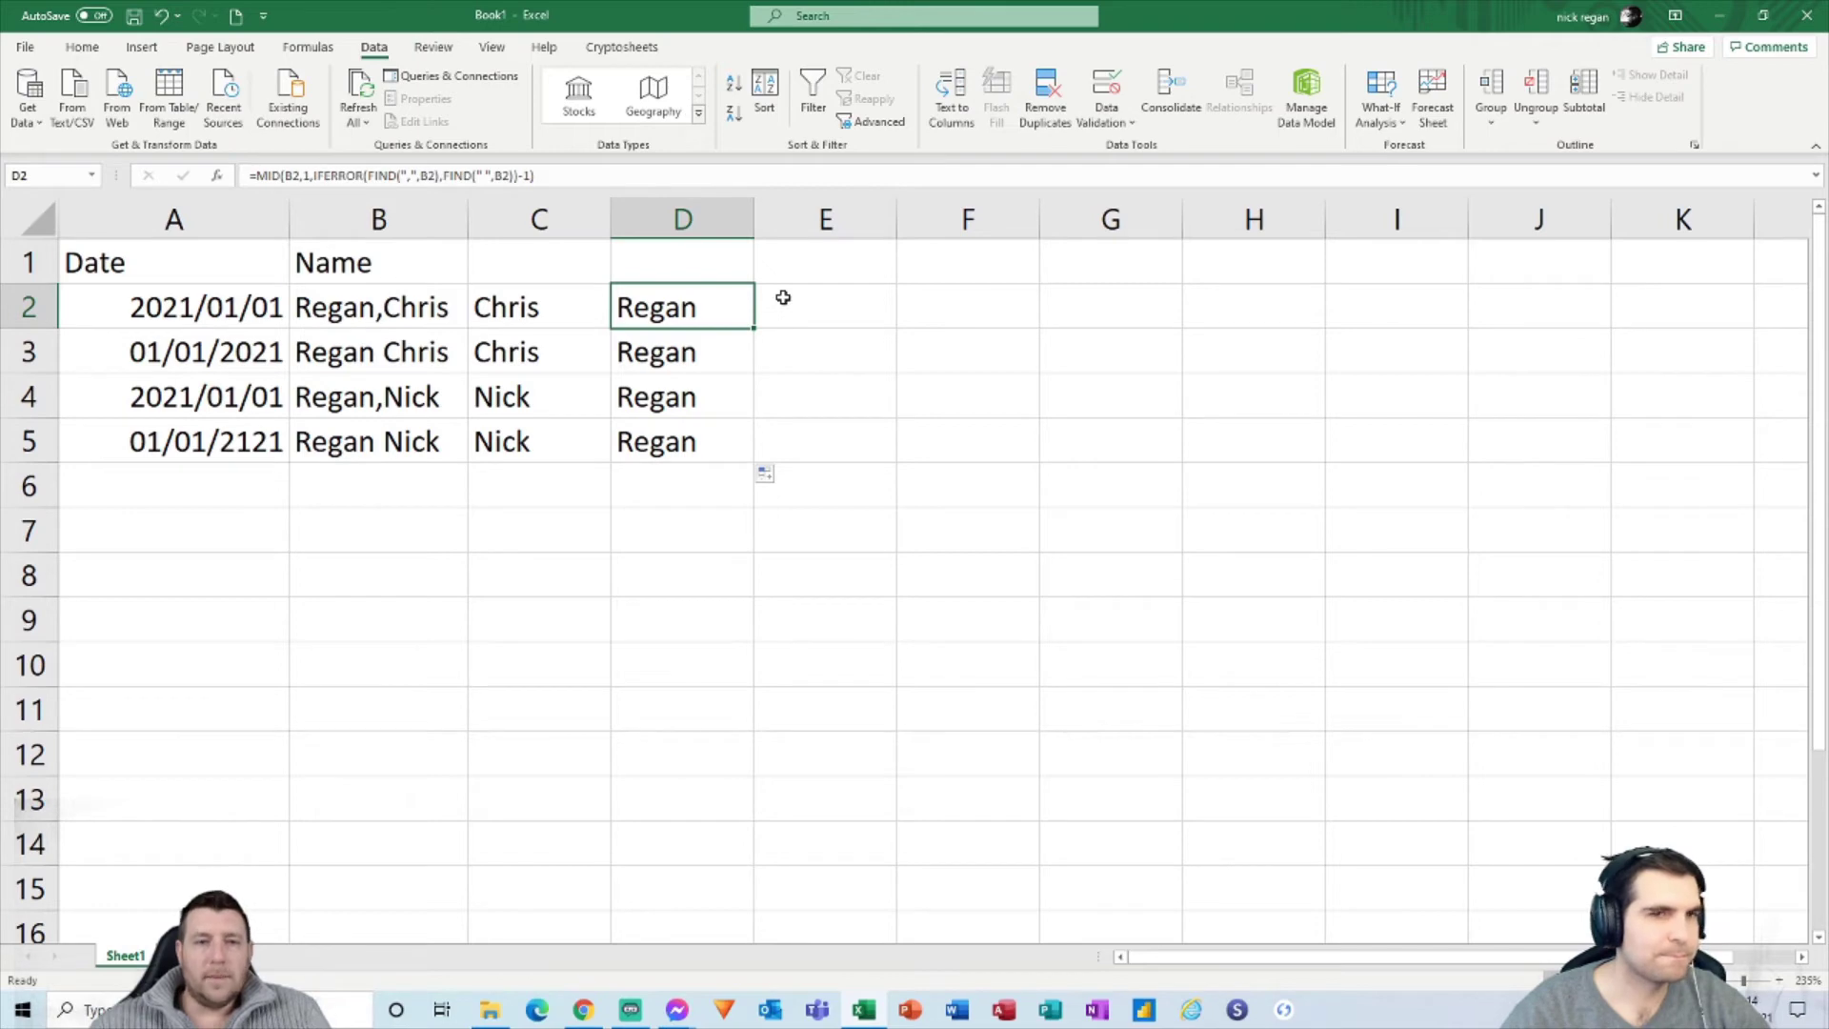
pyautogui.click(584, 310)
pyautogui.click(625, 303)
pyautogui.click(584, 310)
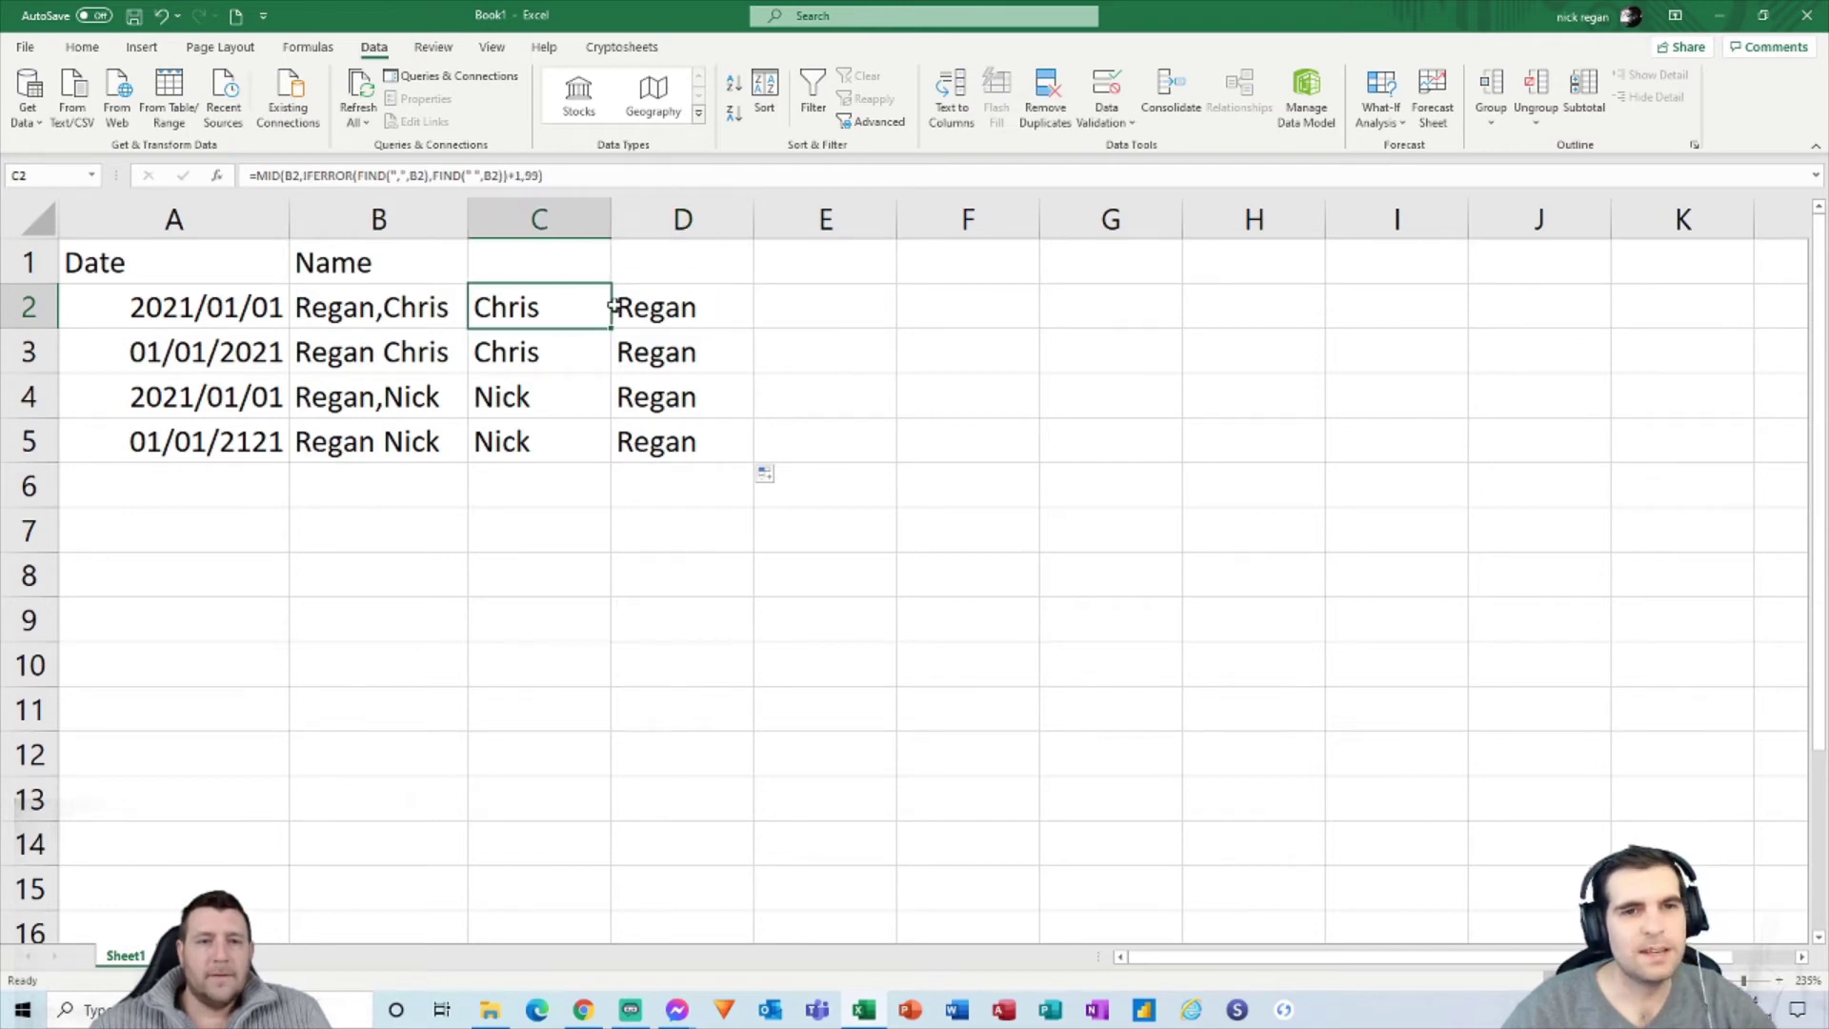
pyautogui.click(625, 303)
pyautogui.click(575, 311)
pyautogui.click(614, 303)
pyautogui.click(572, 312)
pyautogui.click(621, 303)
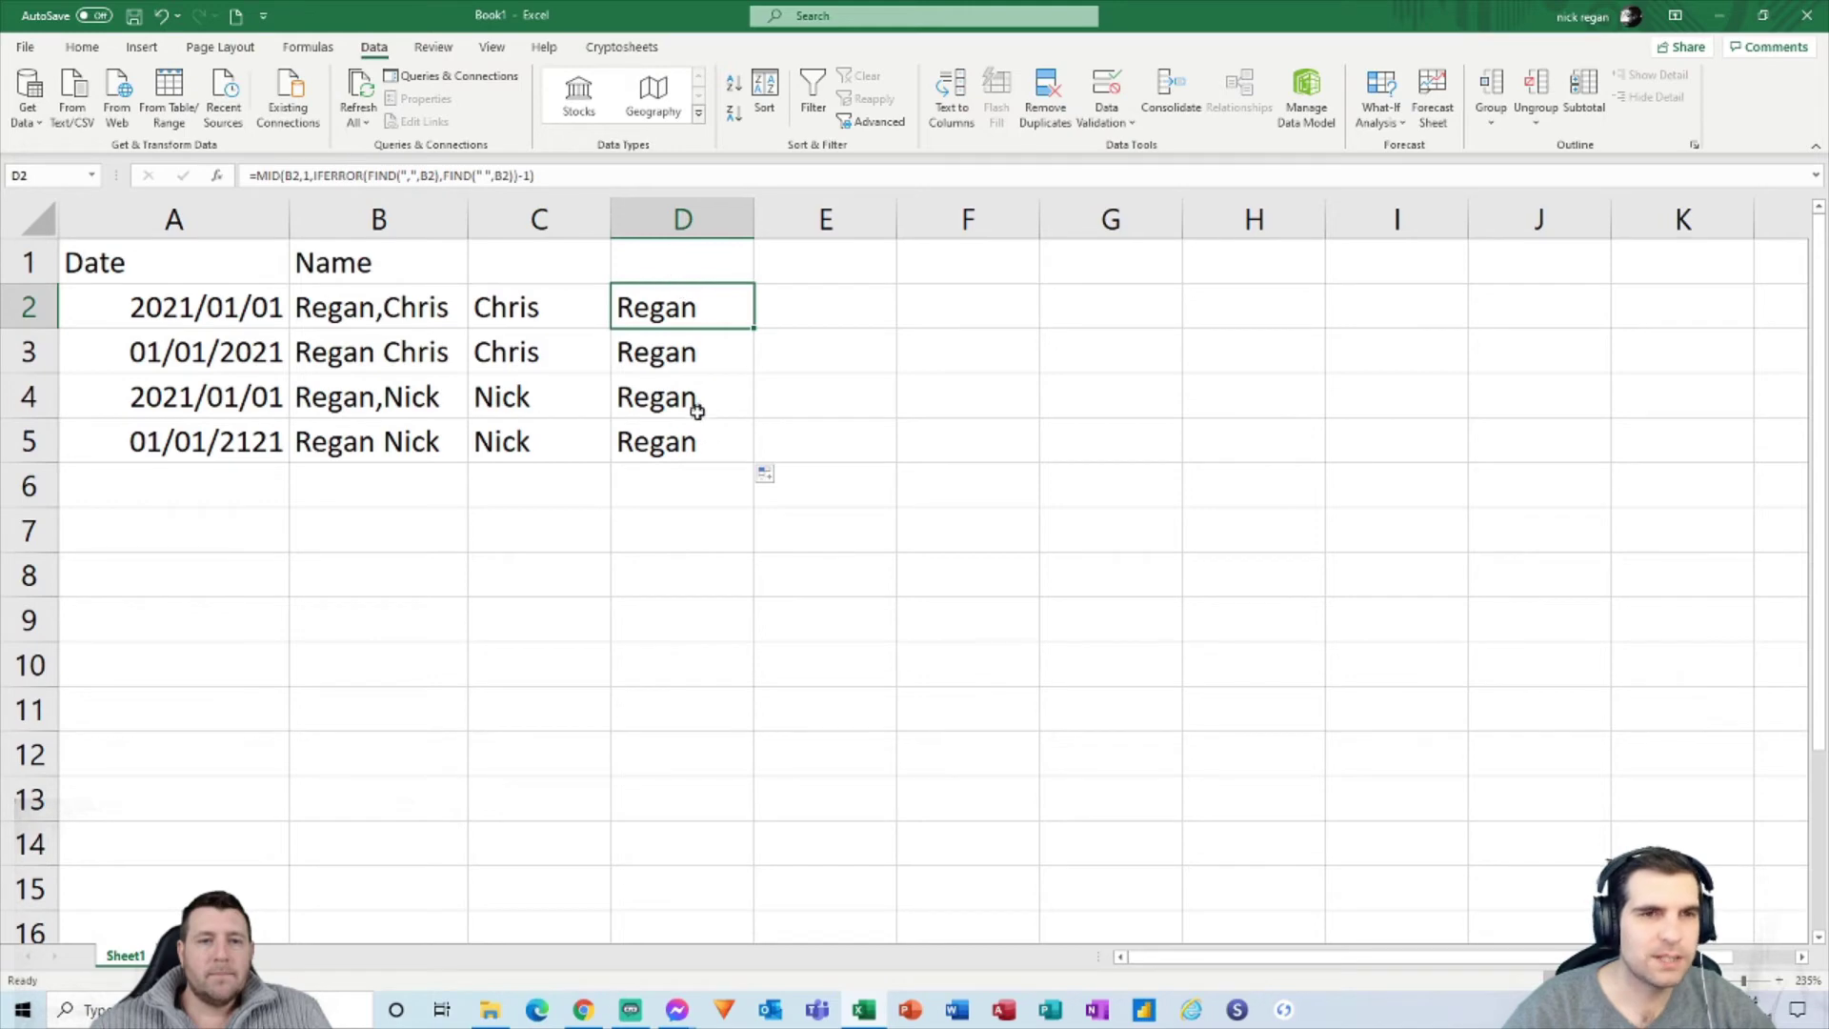
# Step: Copy the full text of the surname formula in D2 without changing the cell
pyautogui.moveTo(578, 187); pyautogui.dragTo(233, 166)
pyautogui.hotkey('ctrl', 'c')
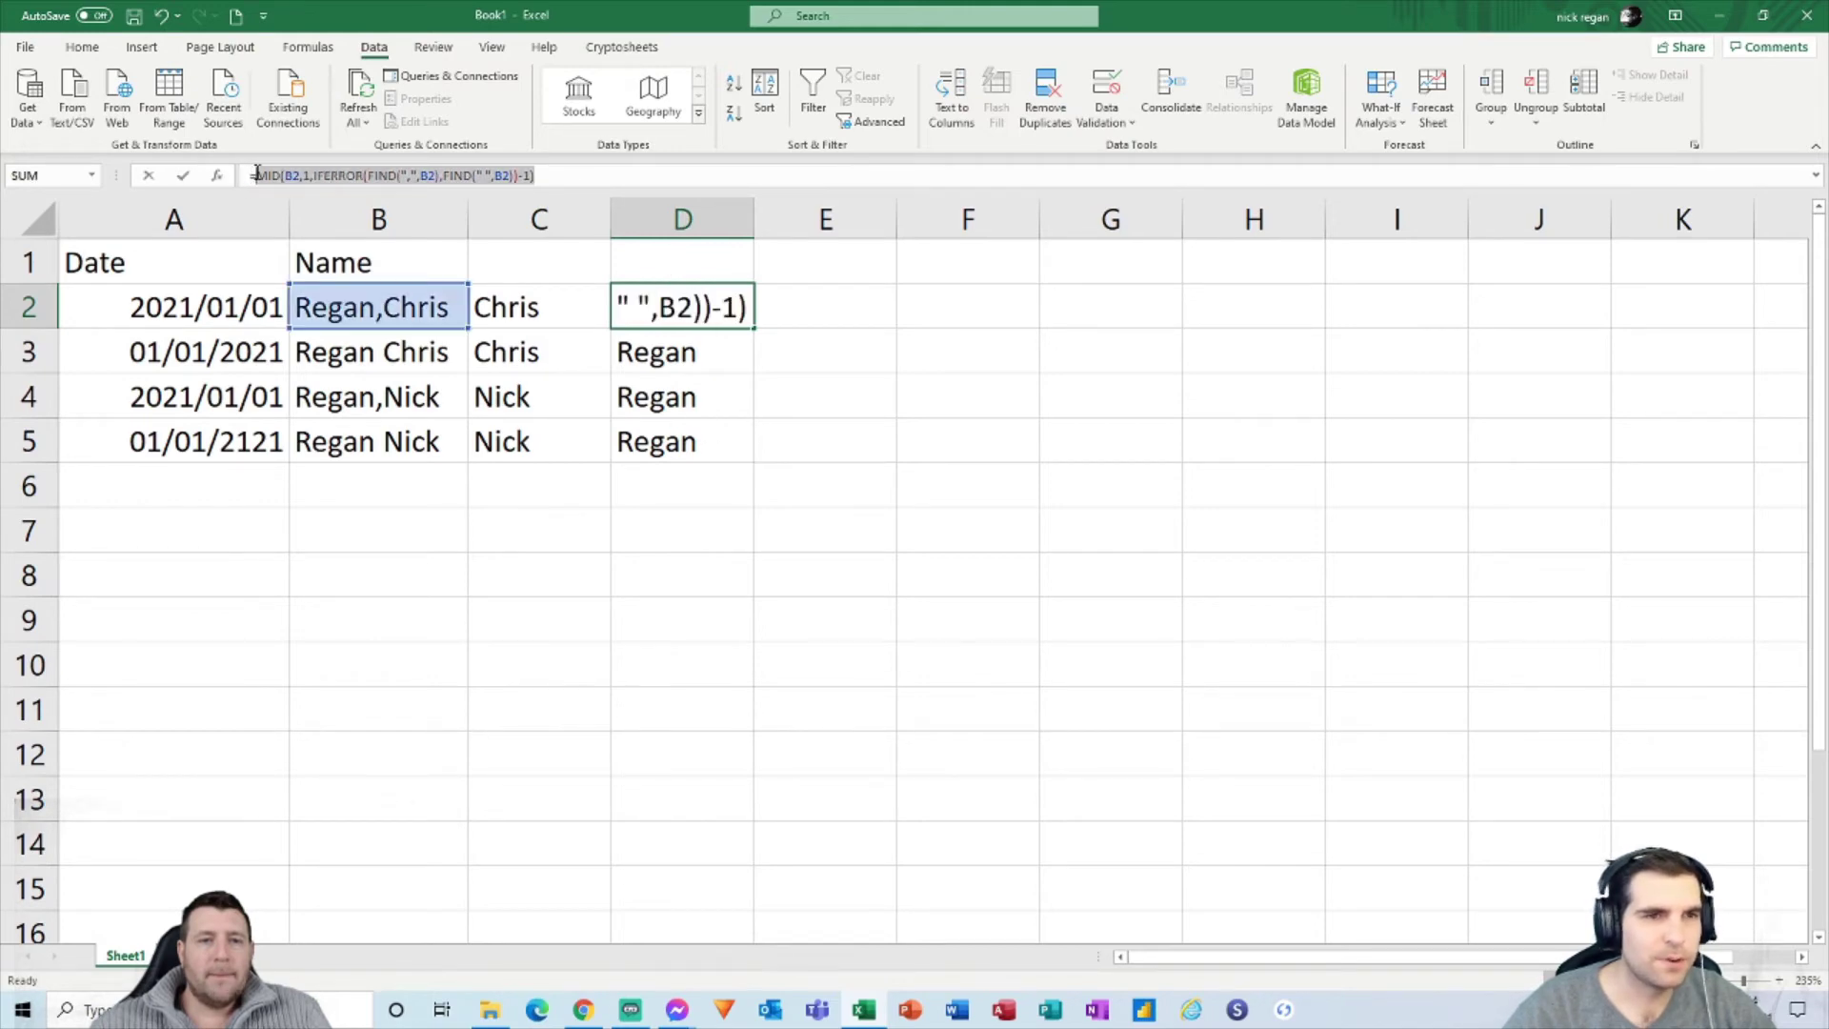
pyautogui.press('Escape')
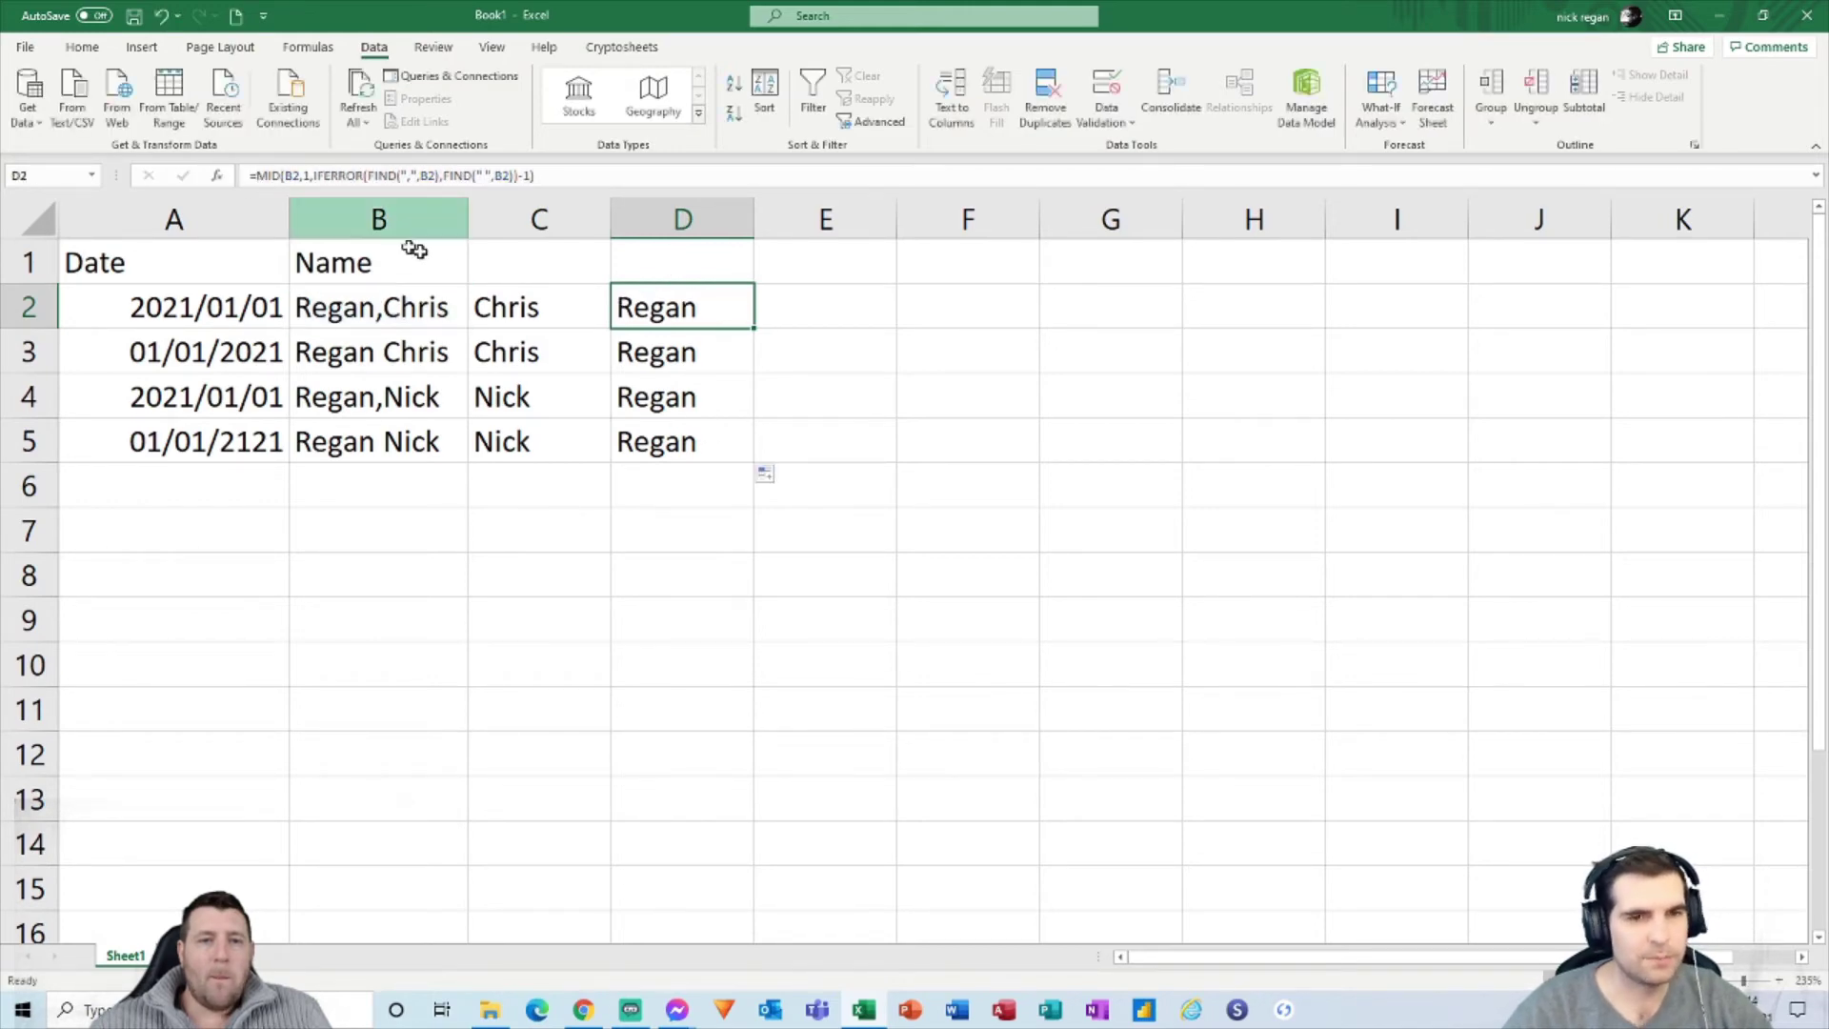
# Step: Wrap C2's MID formula in CONCAT, adding " " and the copied MID surname formula as the second and third arguments
pyautogui.click(498, 305)
pyautogui.click(258, 174)
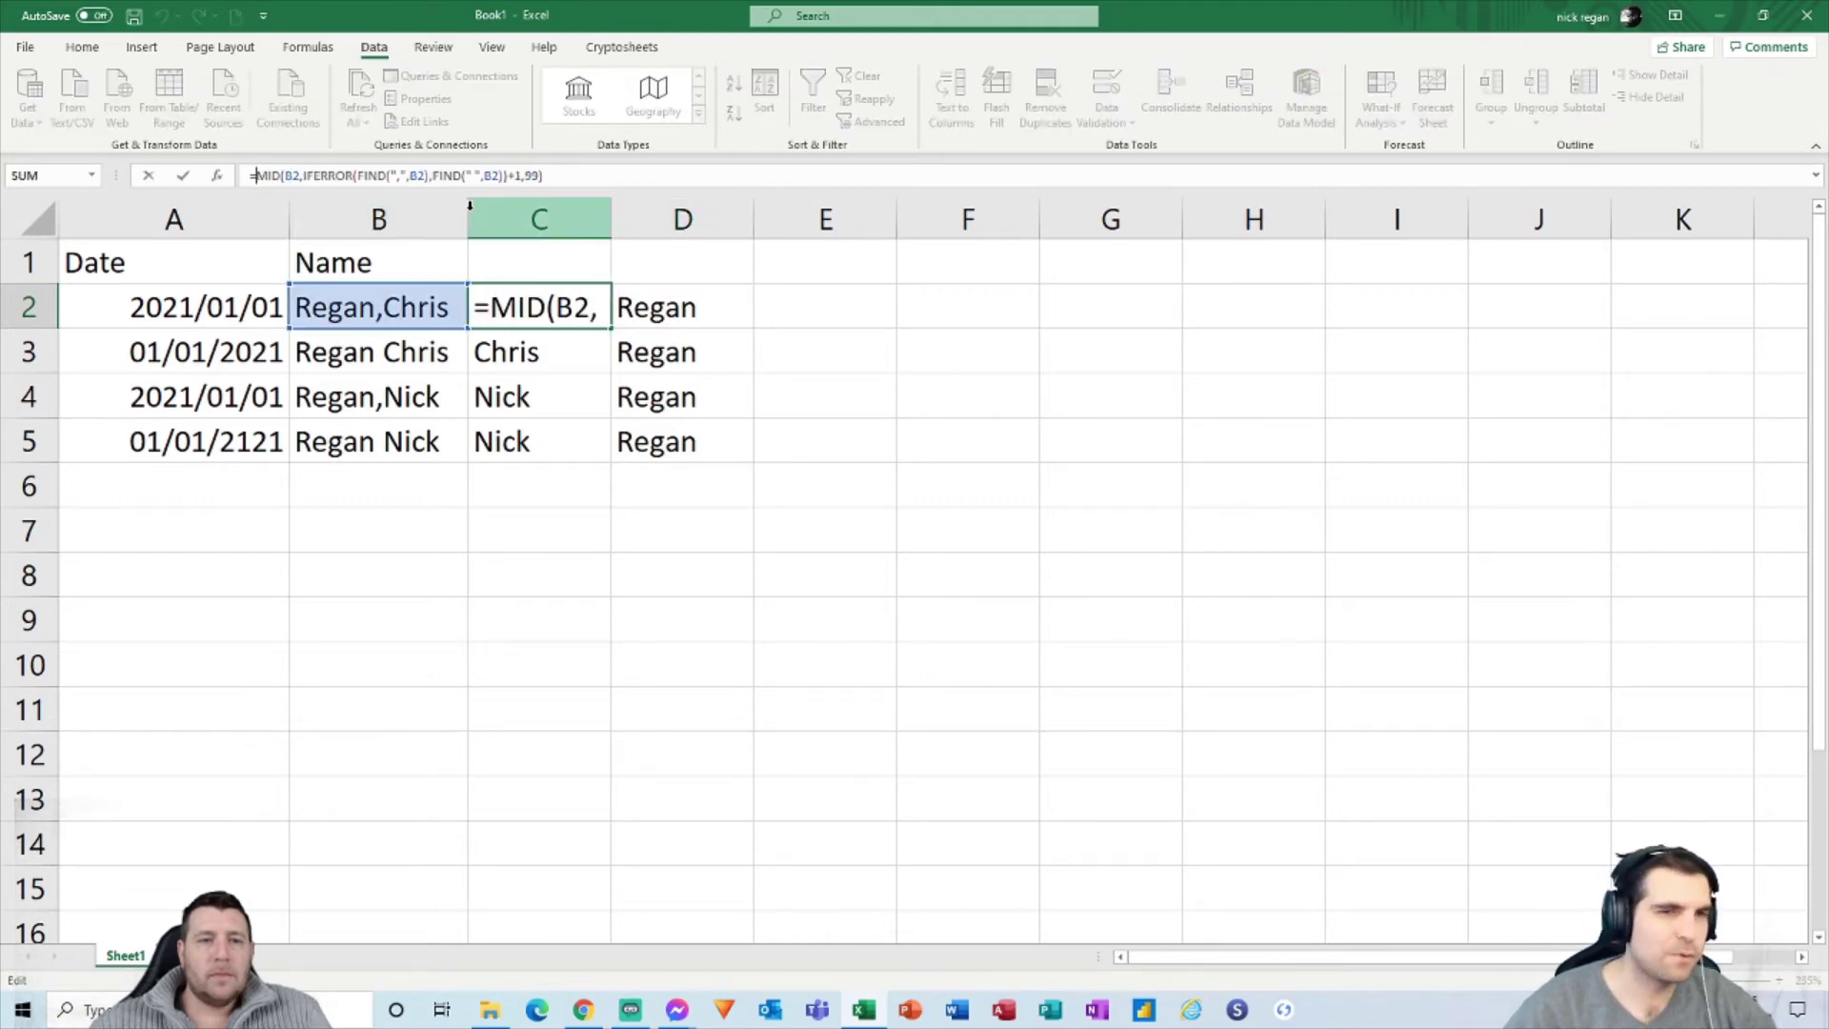
pyautogui.write('concat(')
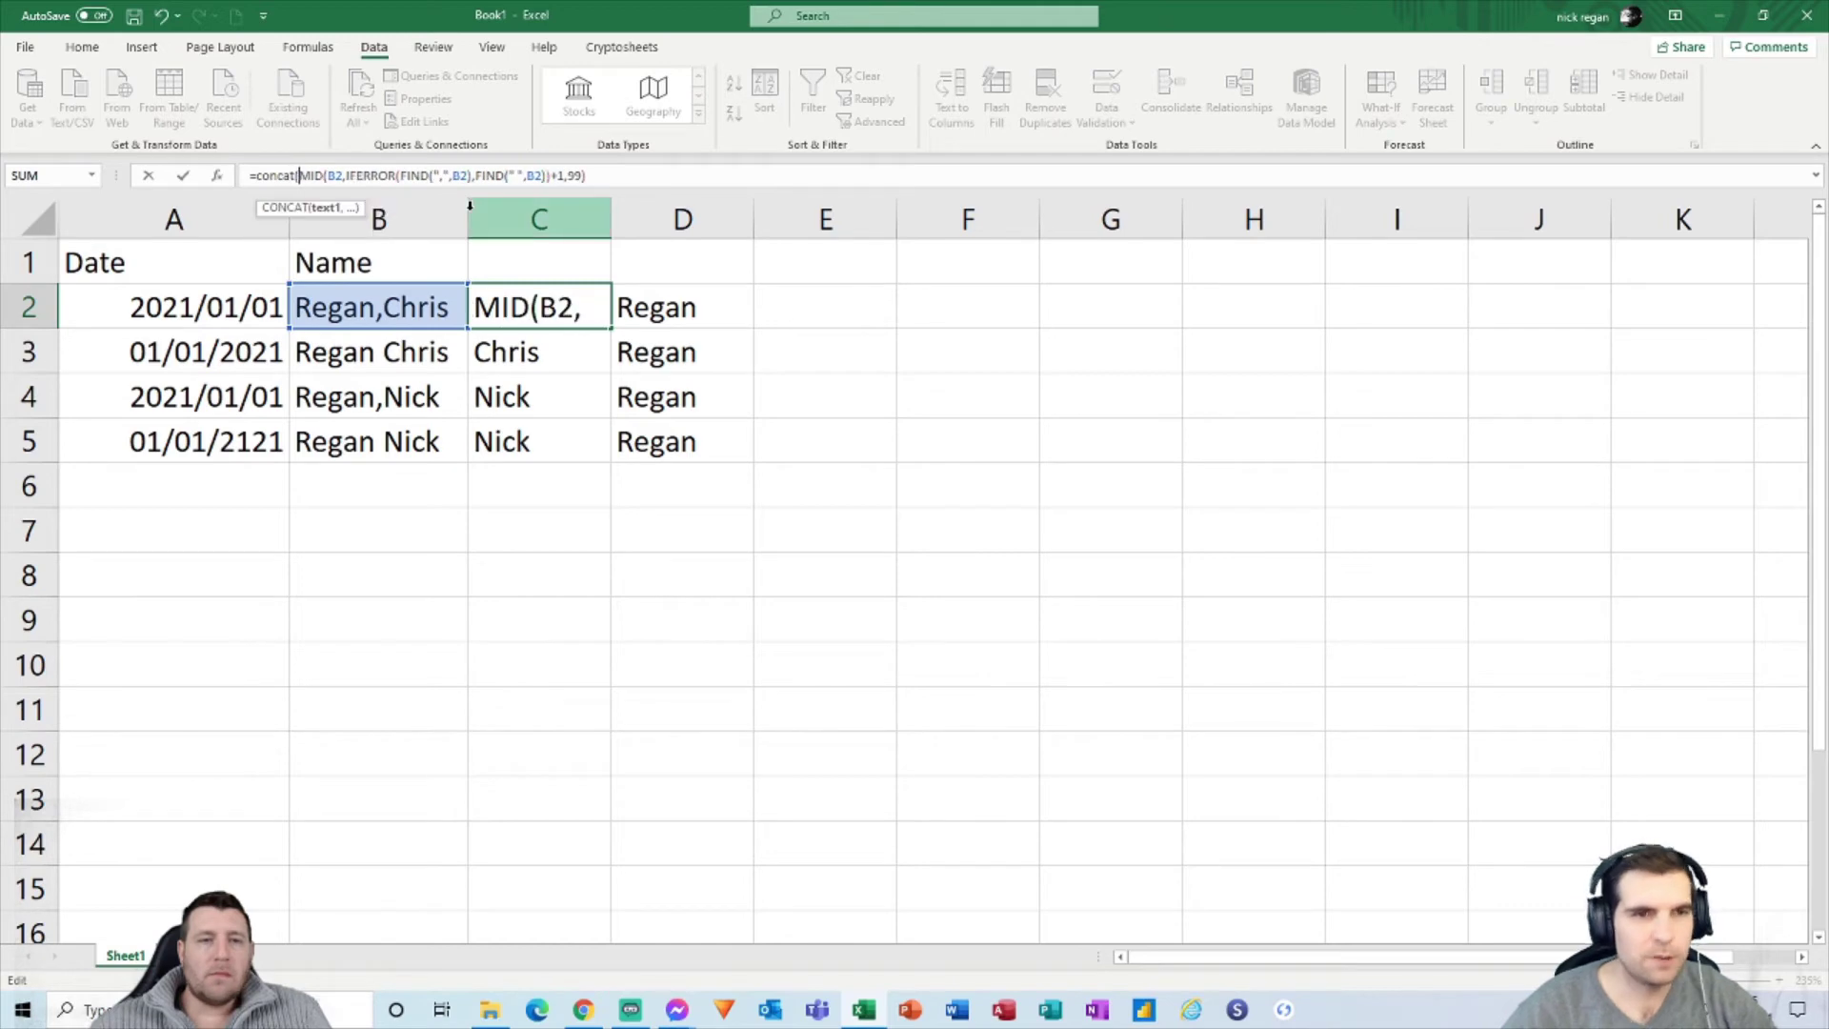
pyautogui.click(598, 178)
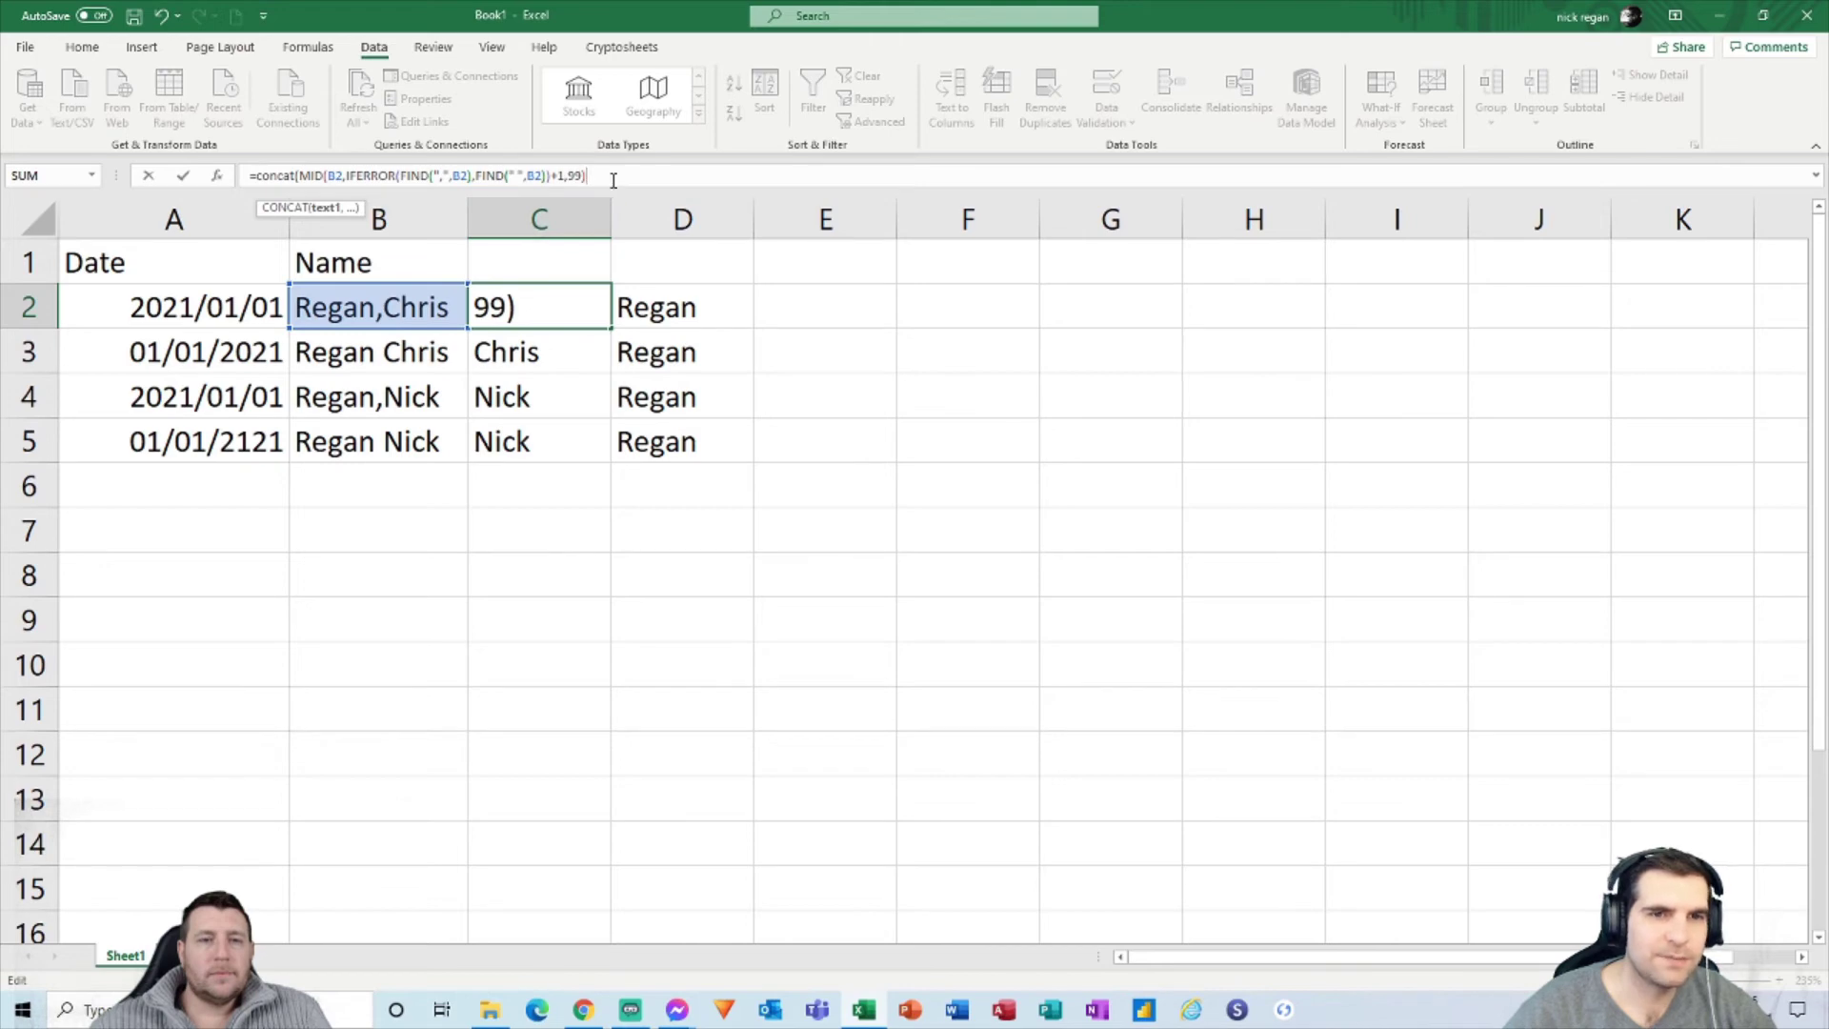
pyautogui.write(',')
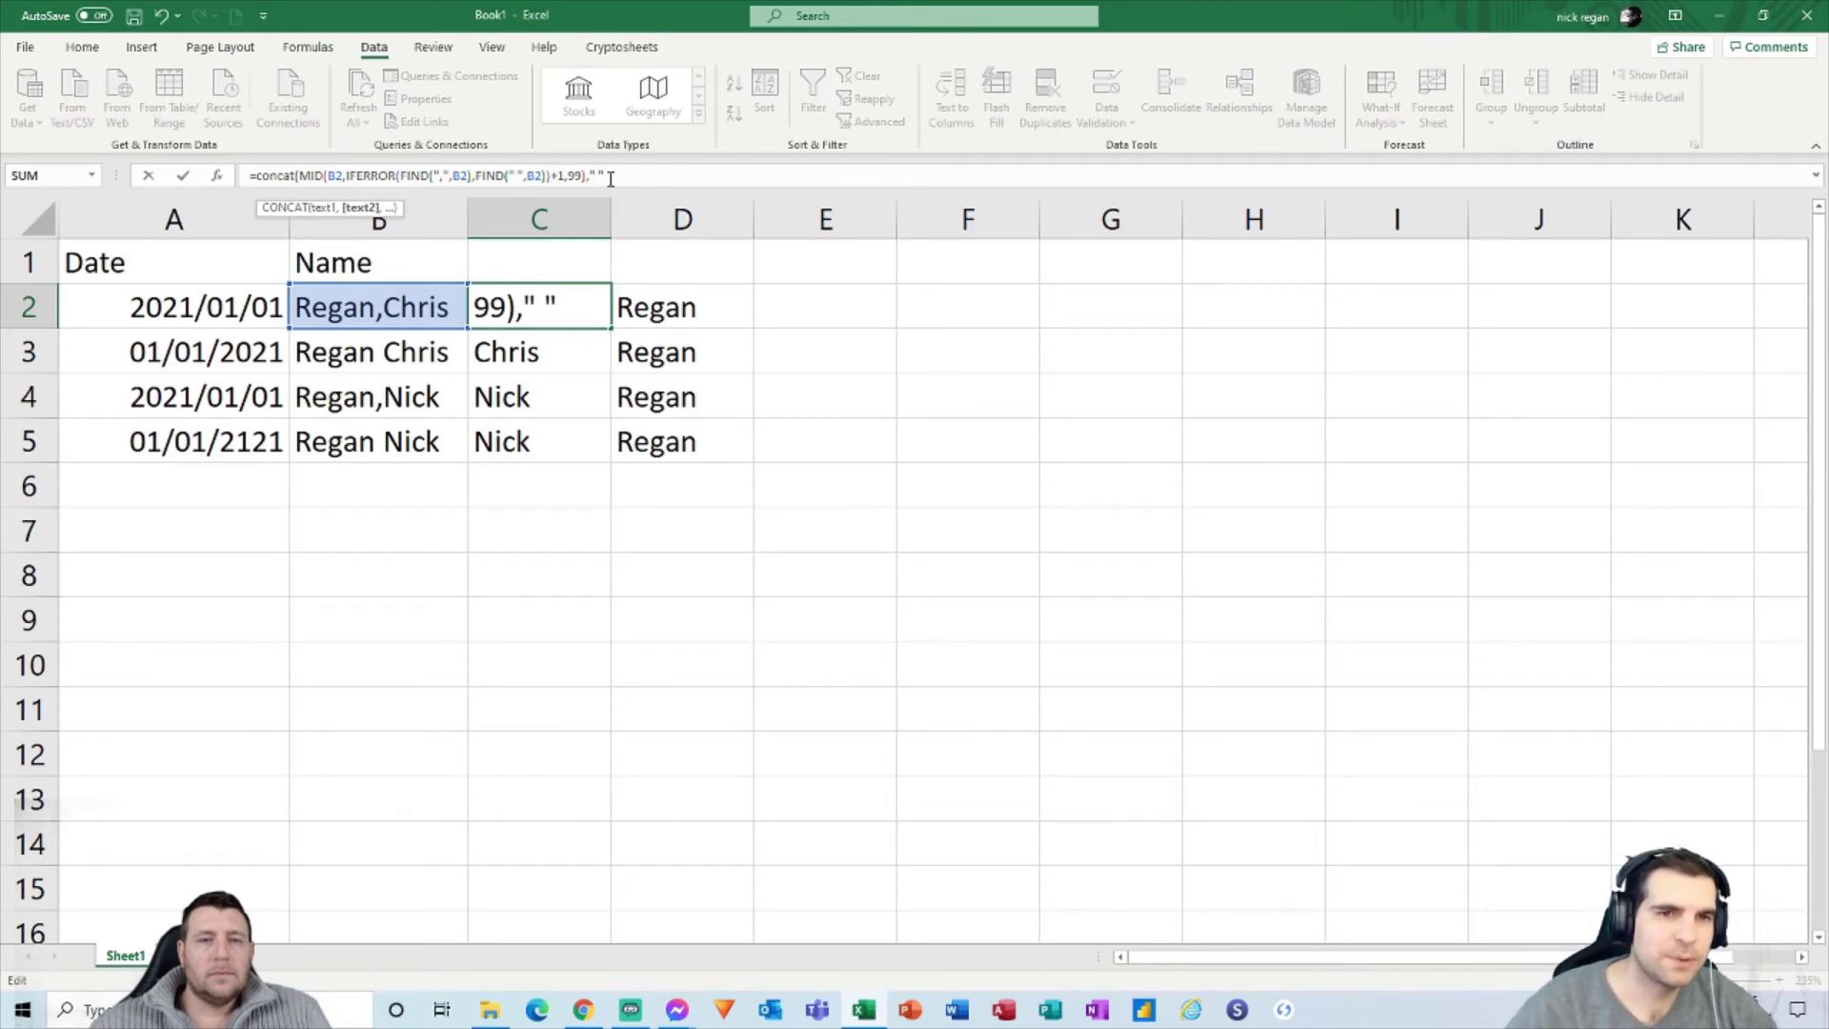
pyautogui.write('" ",')
pyautogui.hotkey('ctrl', 'v')
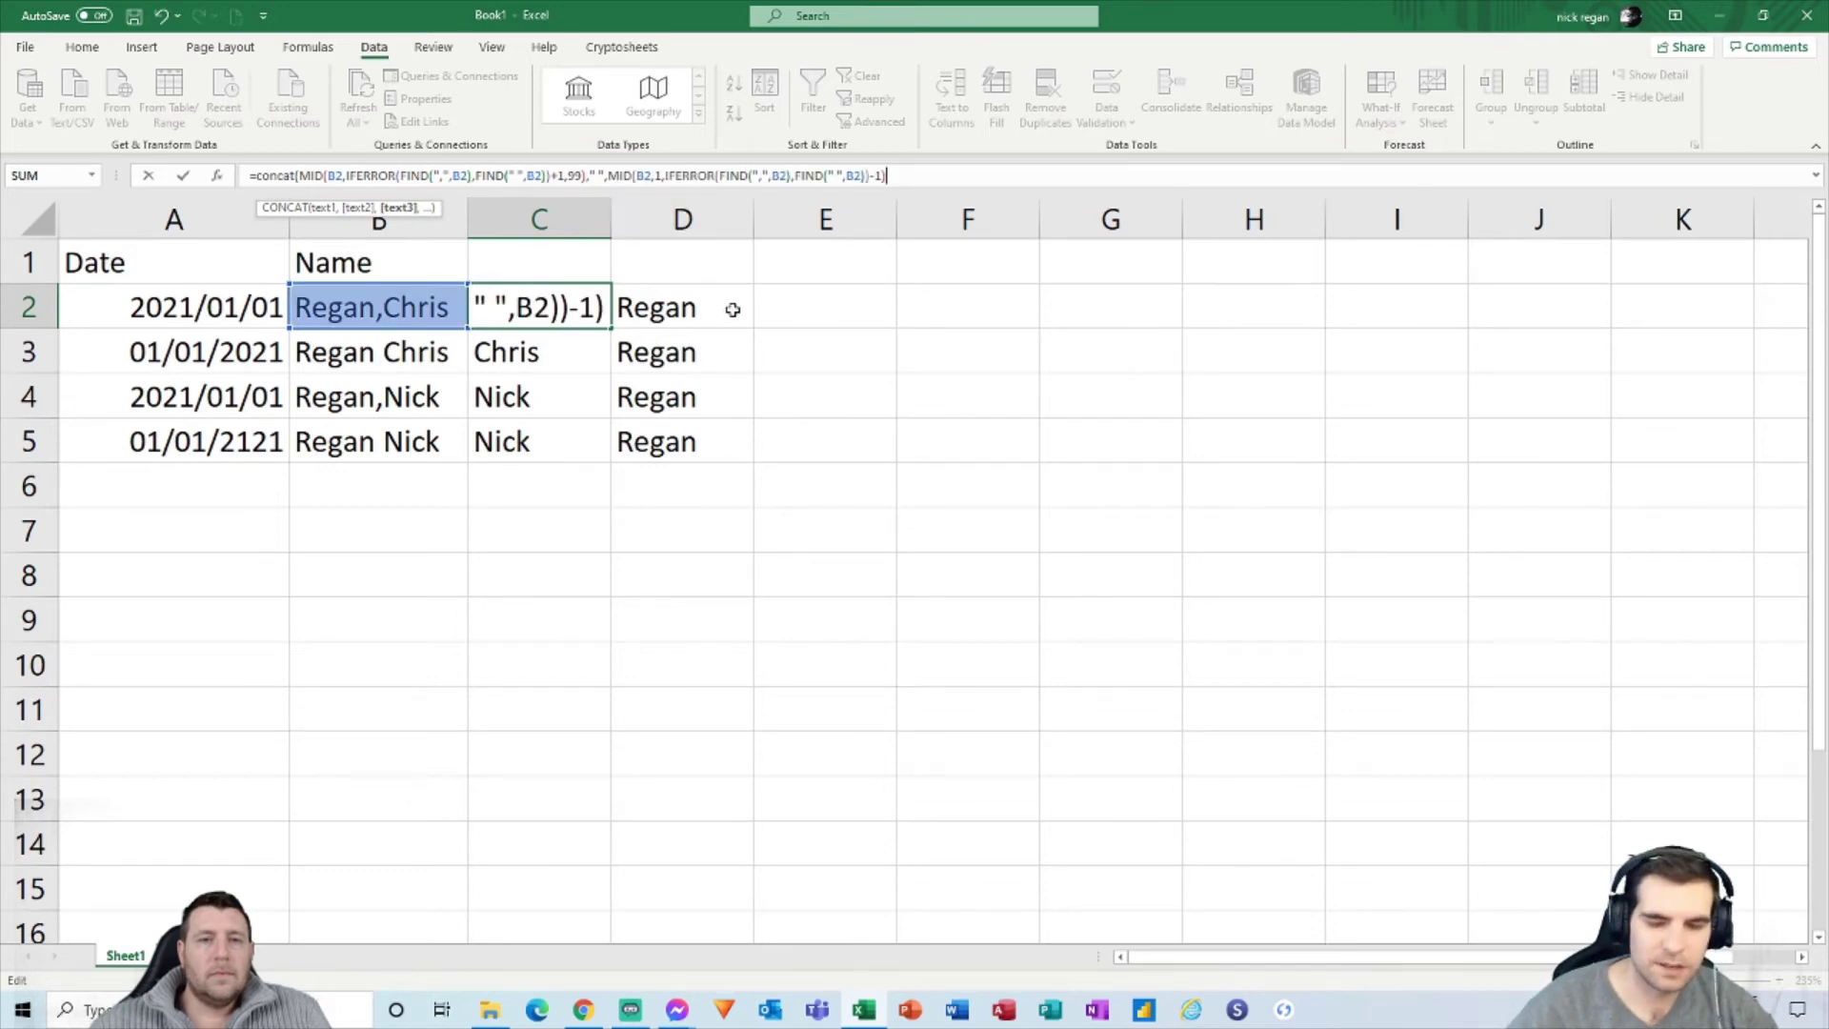
pyautogui.write(')')
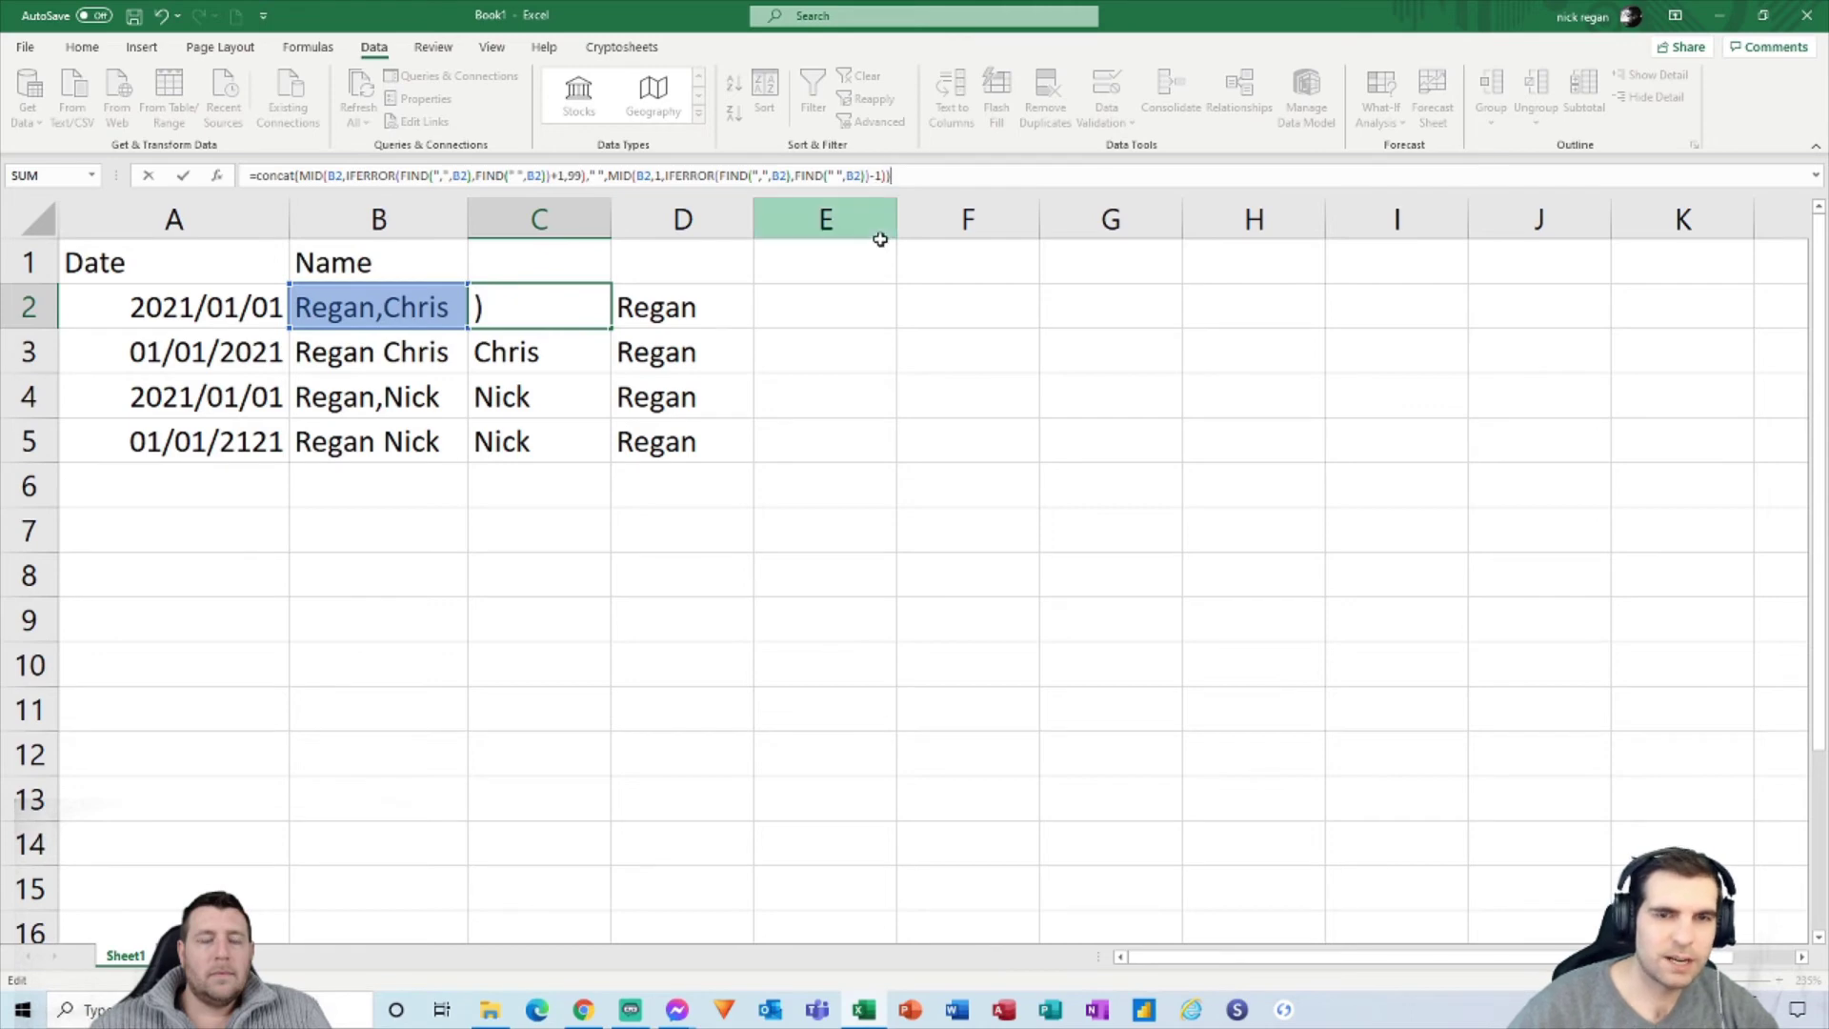
pyautogui.press('Return')
# Step: Fill the CONCAT formula from C2 down to C5 and autofit column C's width
pyautogui.click(581, 320)
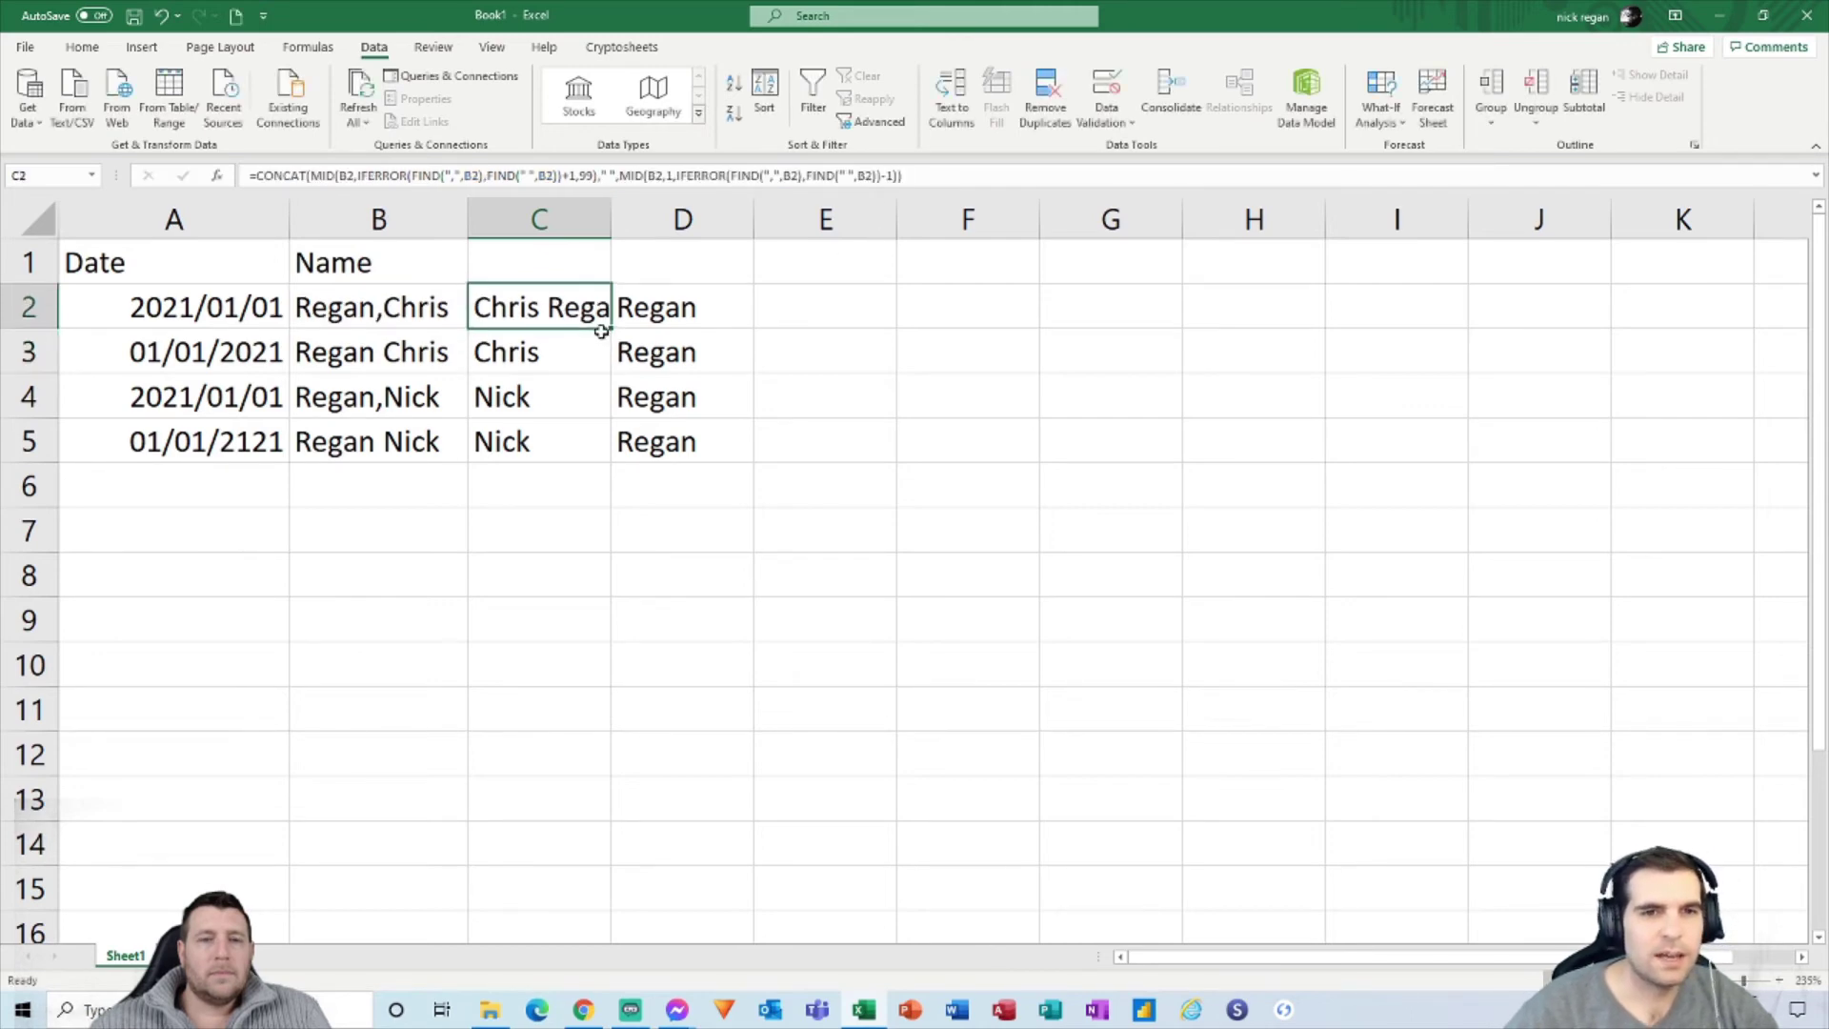
pyautogui.moveTo(616, 331); pyautogui.dragTo(615, 463)
pyautogui.doubleClick(612, 220)
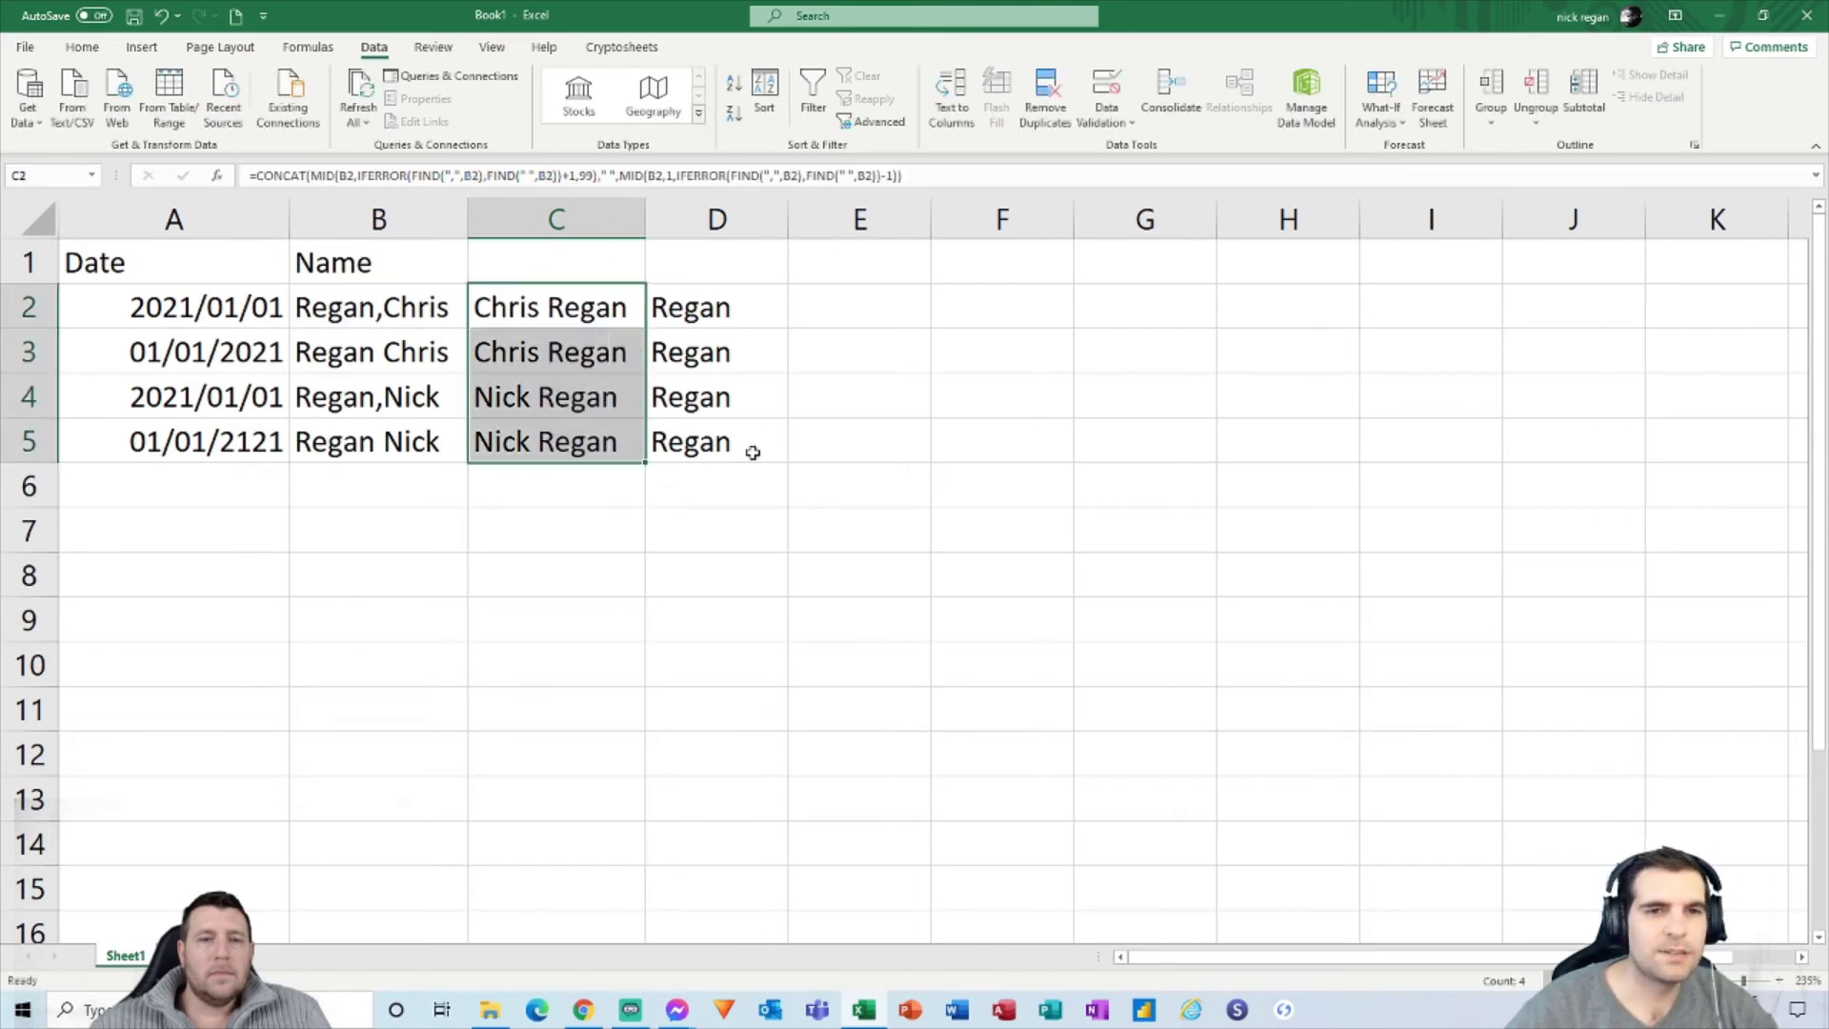
pyautogui.click(751, 453)
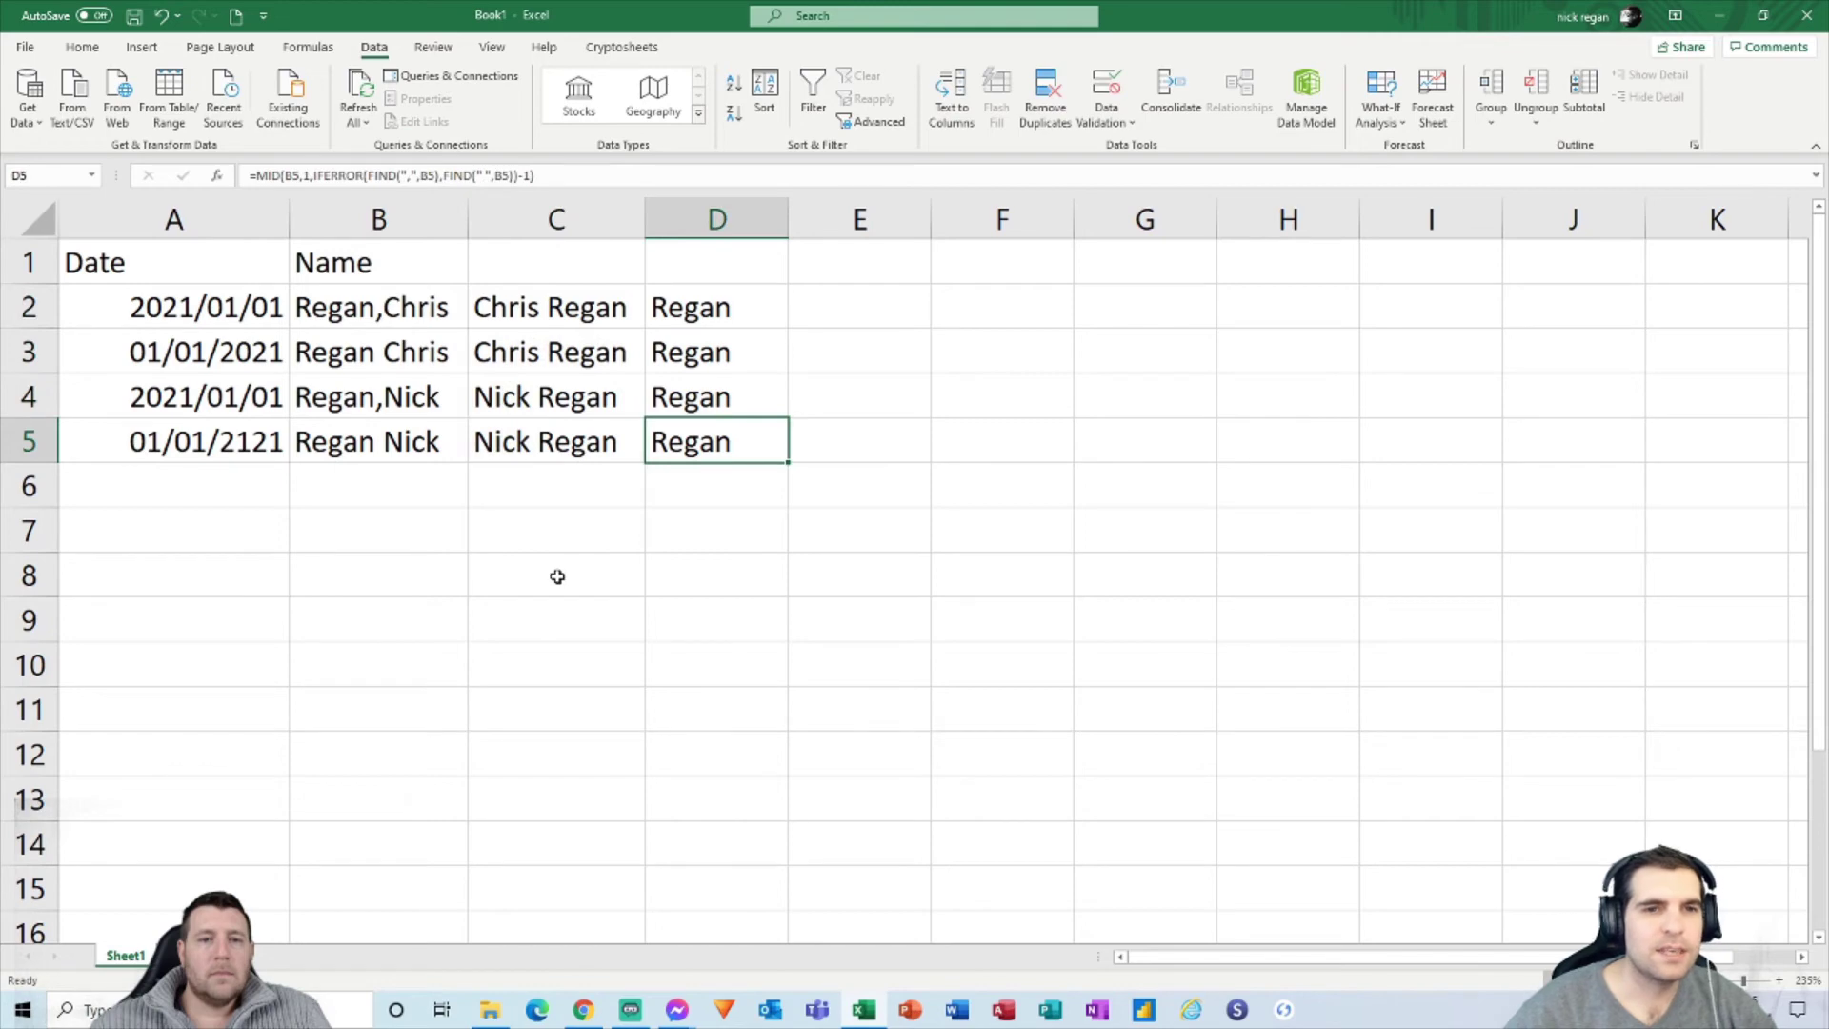
# Step: Compare the original names in B2:B5 with the combined names in C2:C5
pyautogui.click(533, 311)
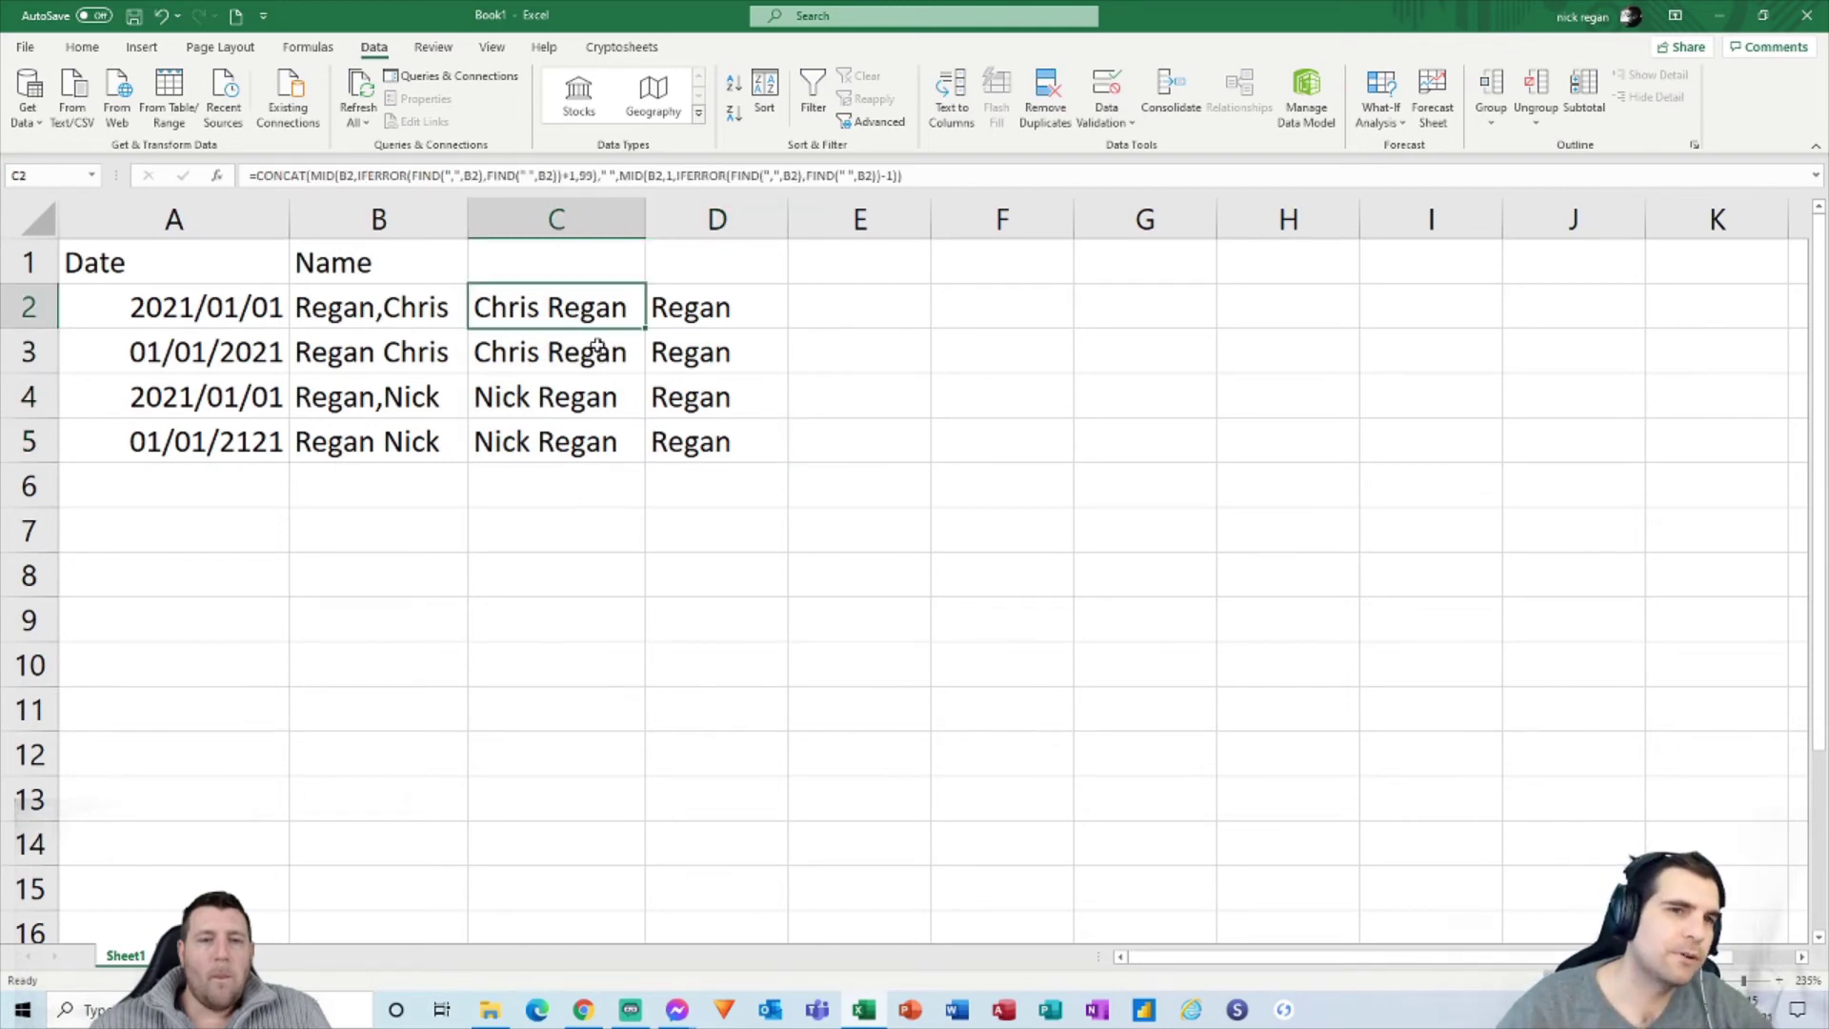
pyautogui.click(379, 307)
pyautogui.click(374, 362)
pyautogui.click(376, 400)
pyautogui.press('Down')
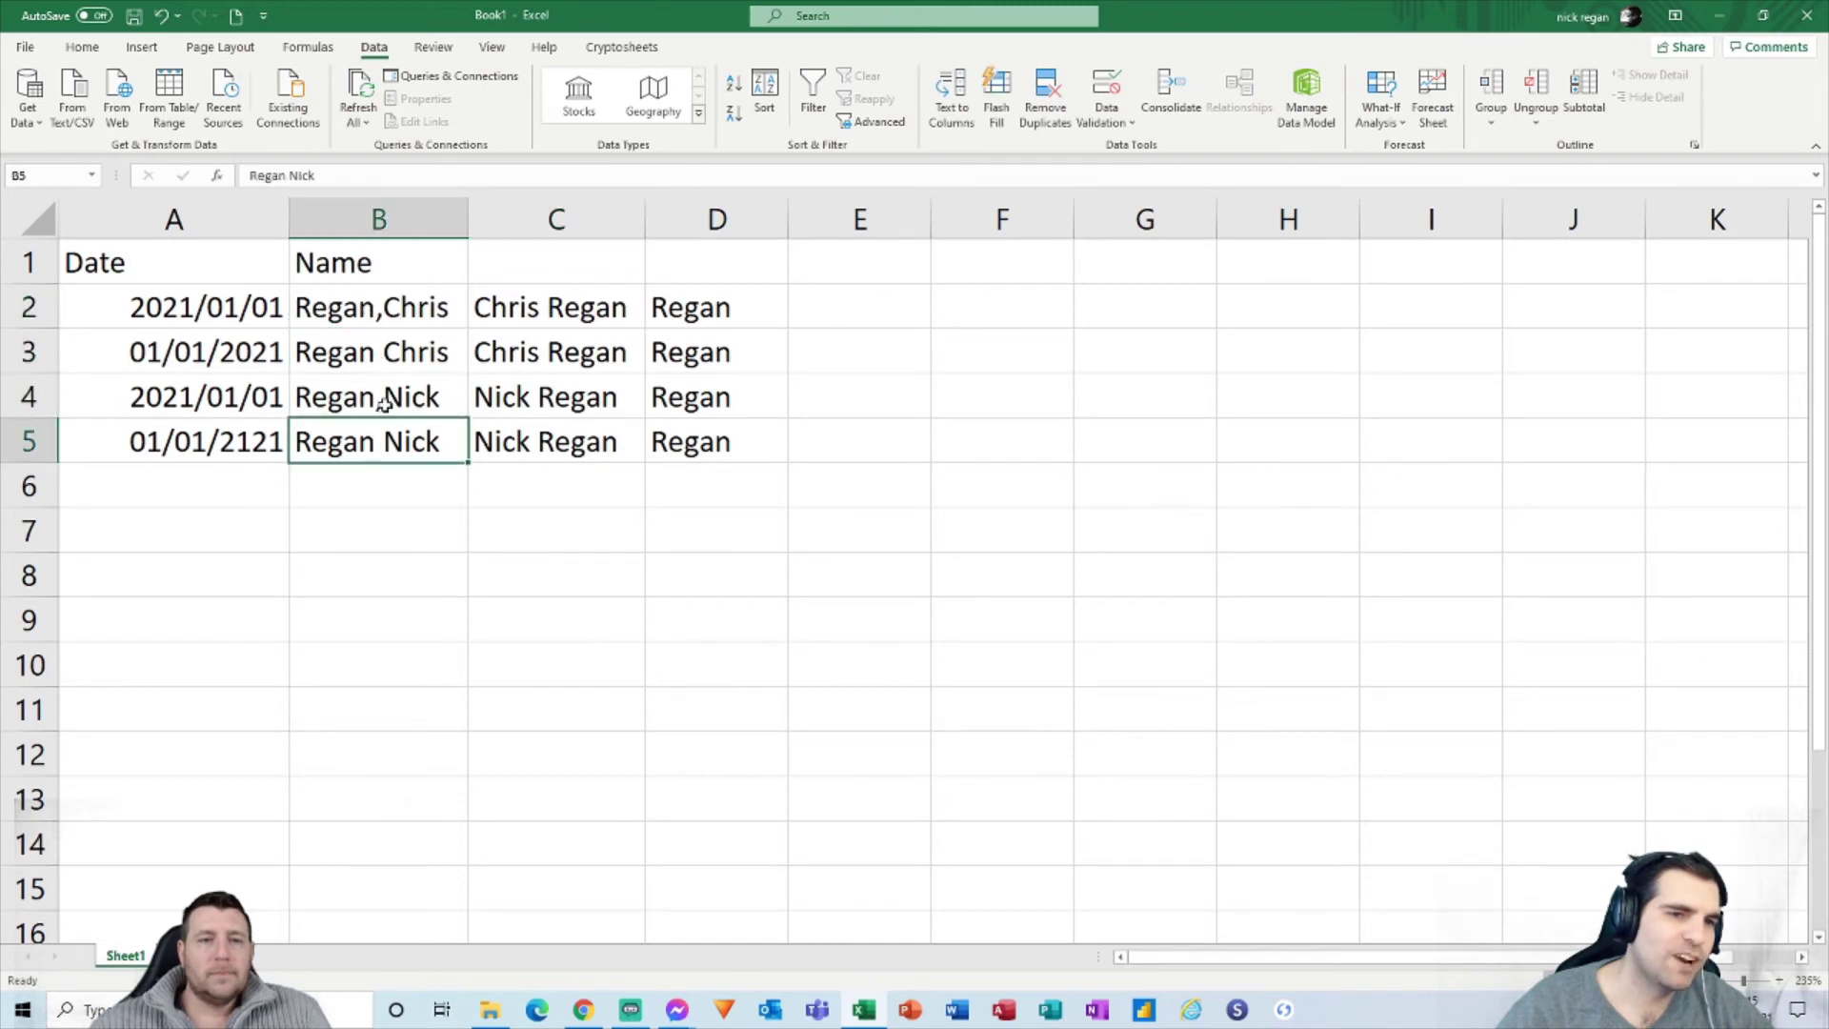
pyautogui.click(384, 401)
pyautogui.click(381, 352)
pyautogui.click(385, 308)
pyautogui.click(395, 352)
pyautogui.click(408, 395)
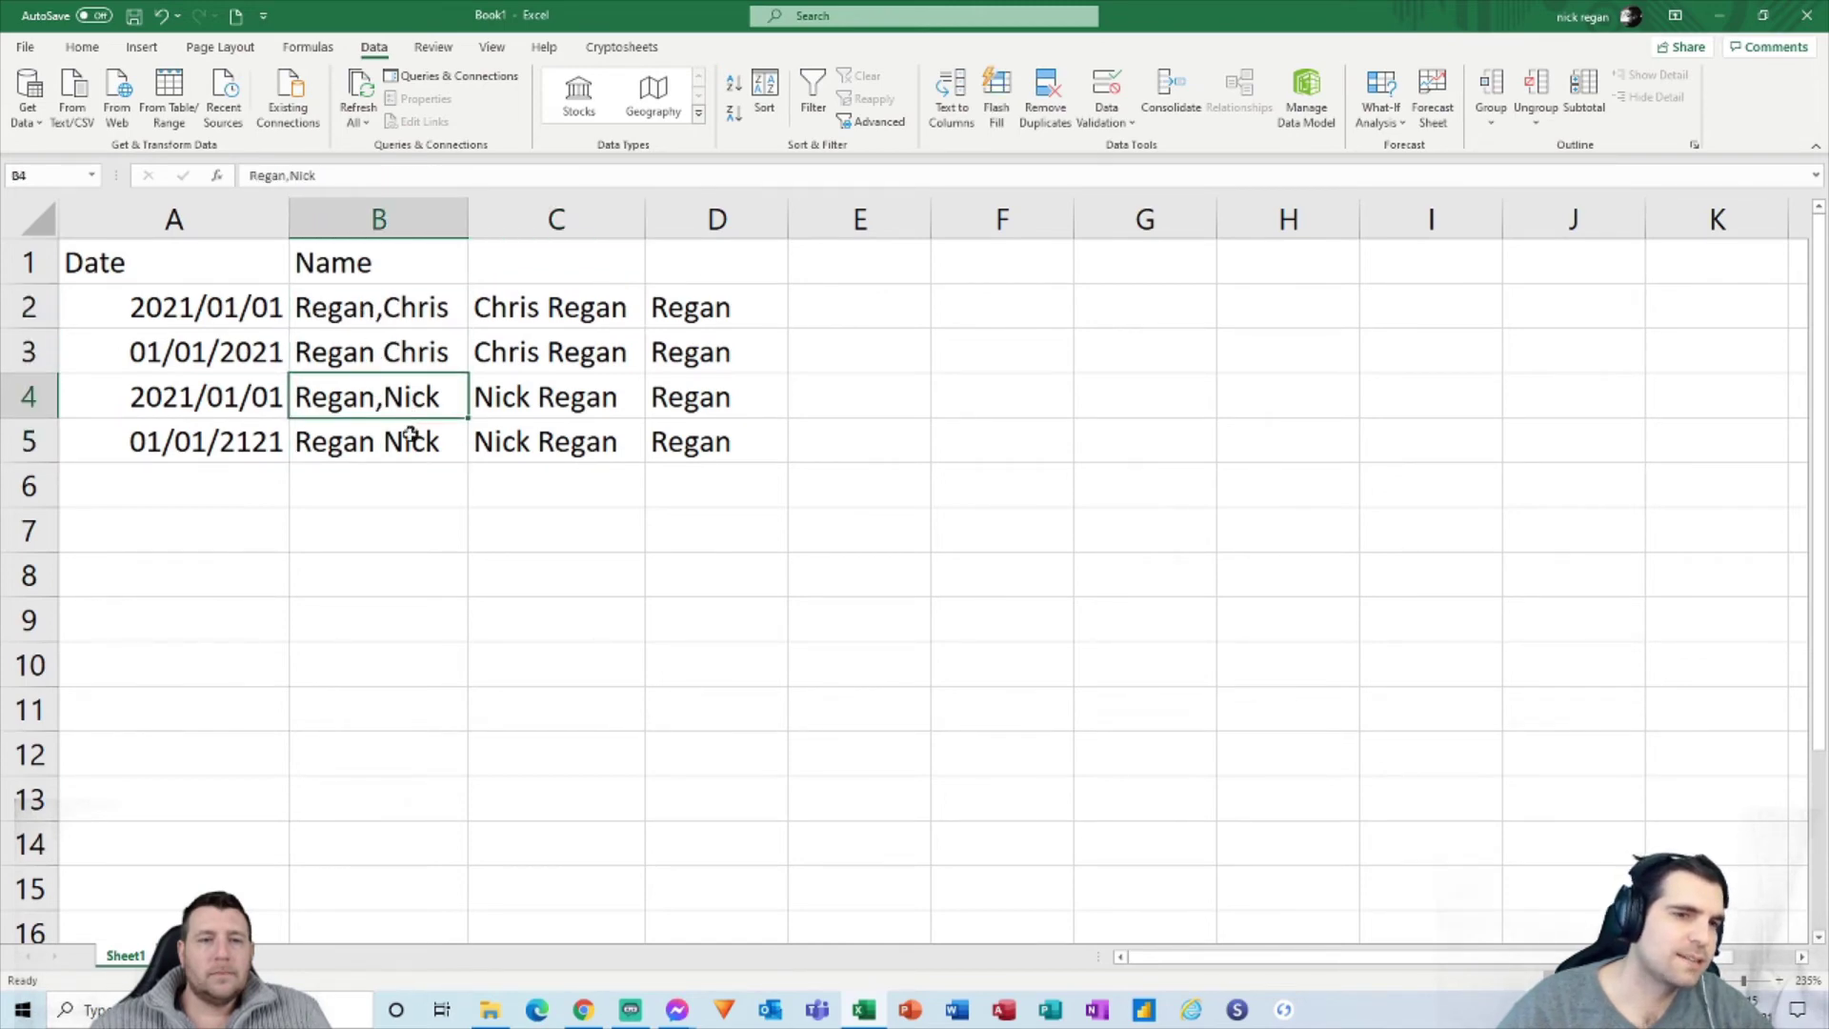
pyautogui.click(410, 435)
pyautogui.click(543, 388)
pyautogui.press('Up')
pyautogui.press('Up')
pyautogui.click(563, 425)
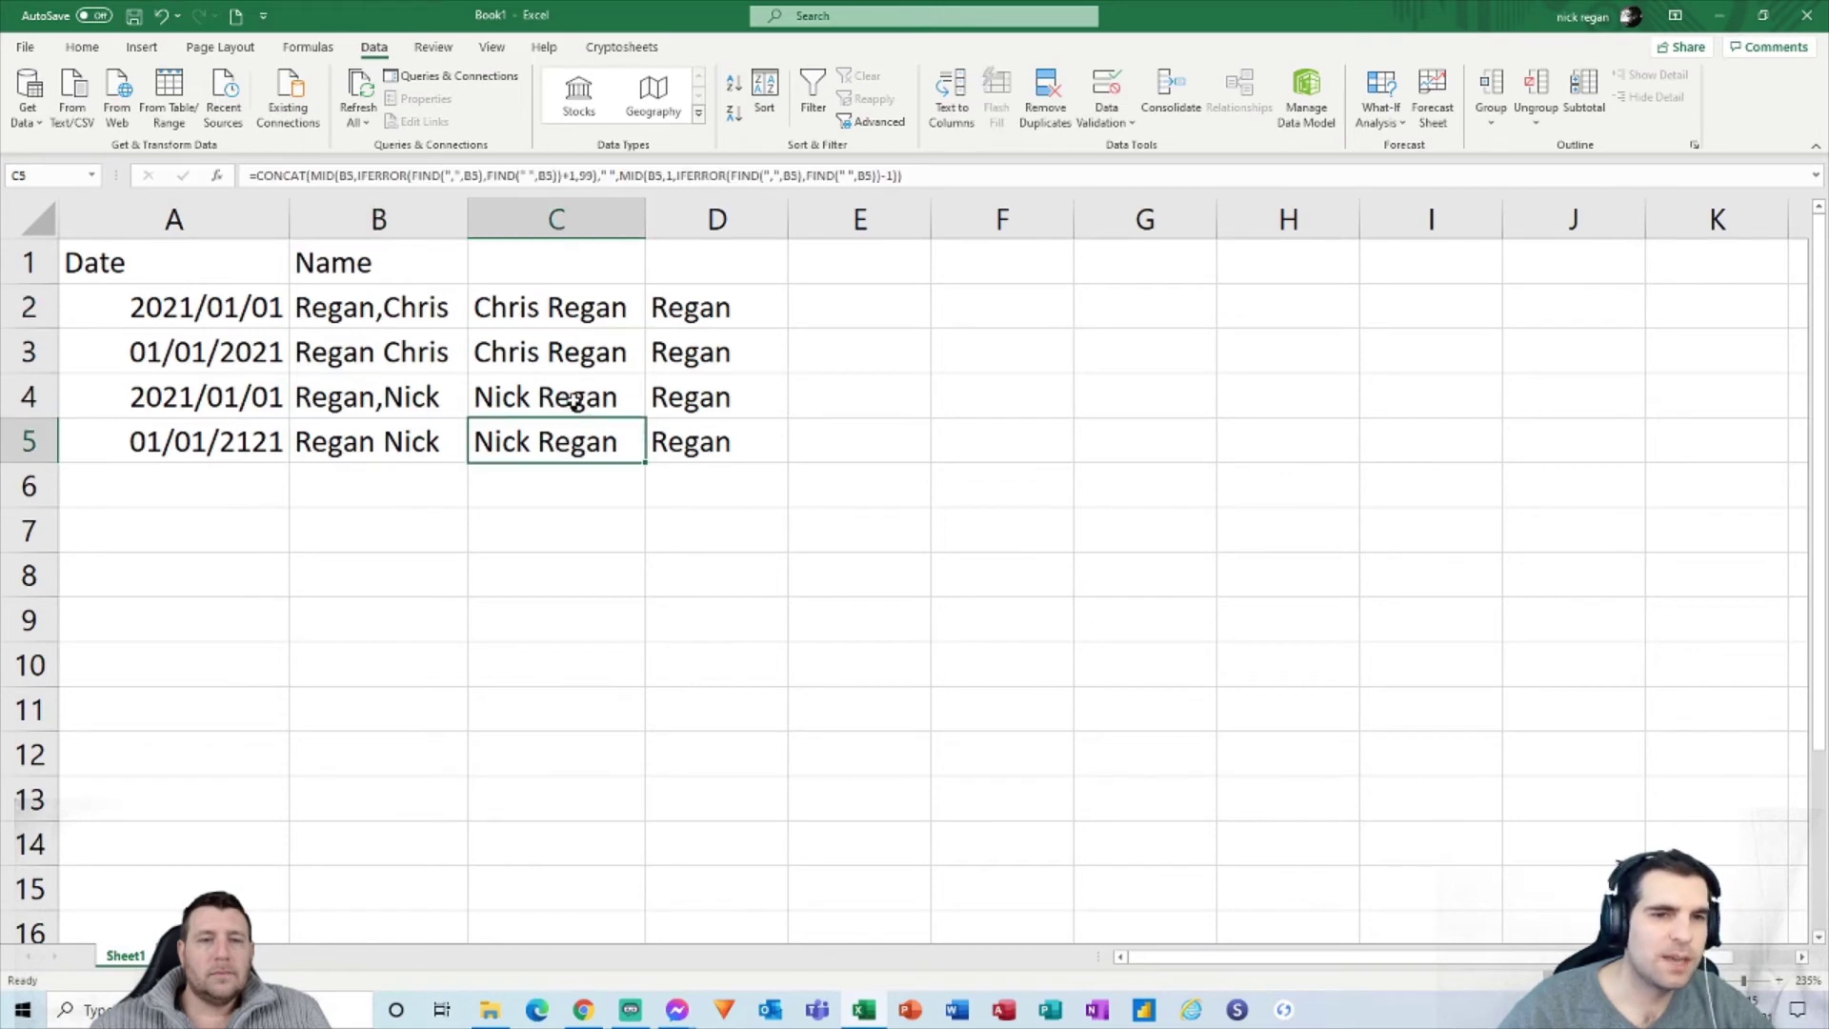
pyautogui.click(571, 398)
pyautogui.click(573, 343)
pyautogui.click(571, 308)
# Step: Delete the separate surname formulas in D2:D5
pyautogui.moveTo(681, 308); pyautogui.dragTo(705, 443)
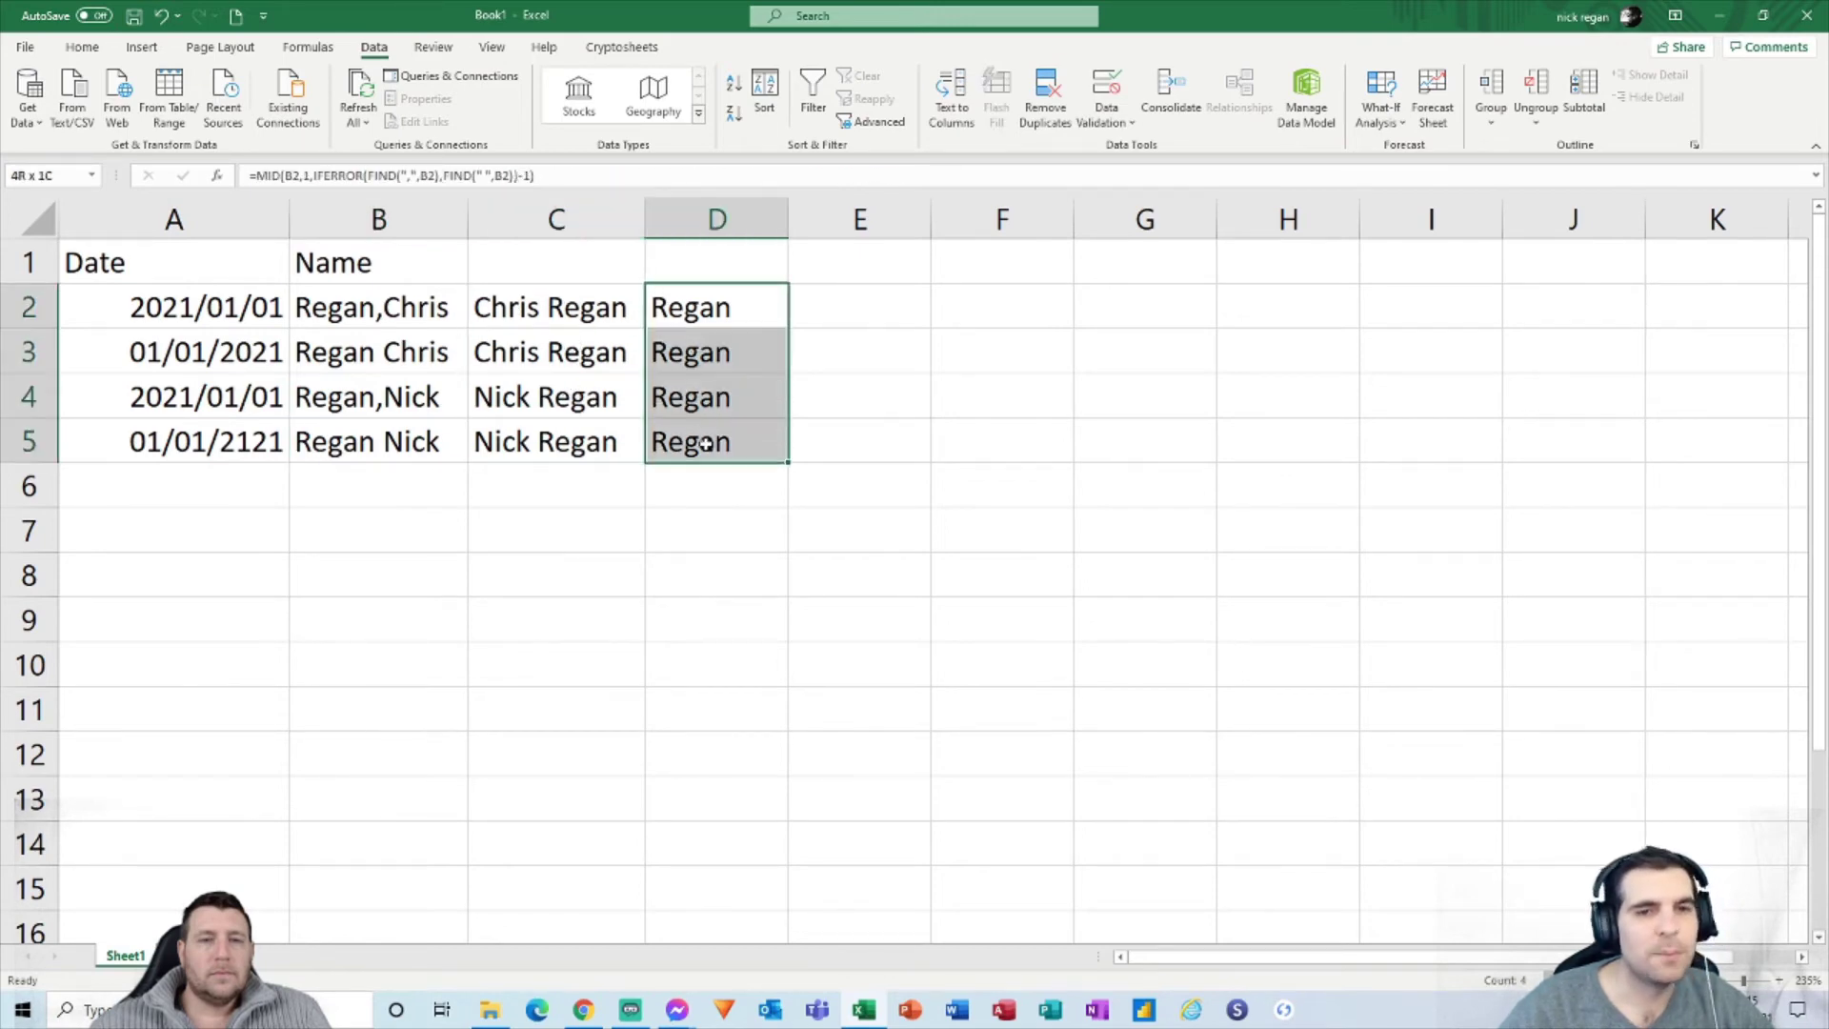
pyautogui.press('Delete')
pyautogui.click(705, 307)
pyautogui.click(705, 256)
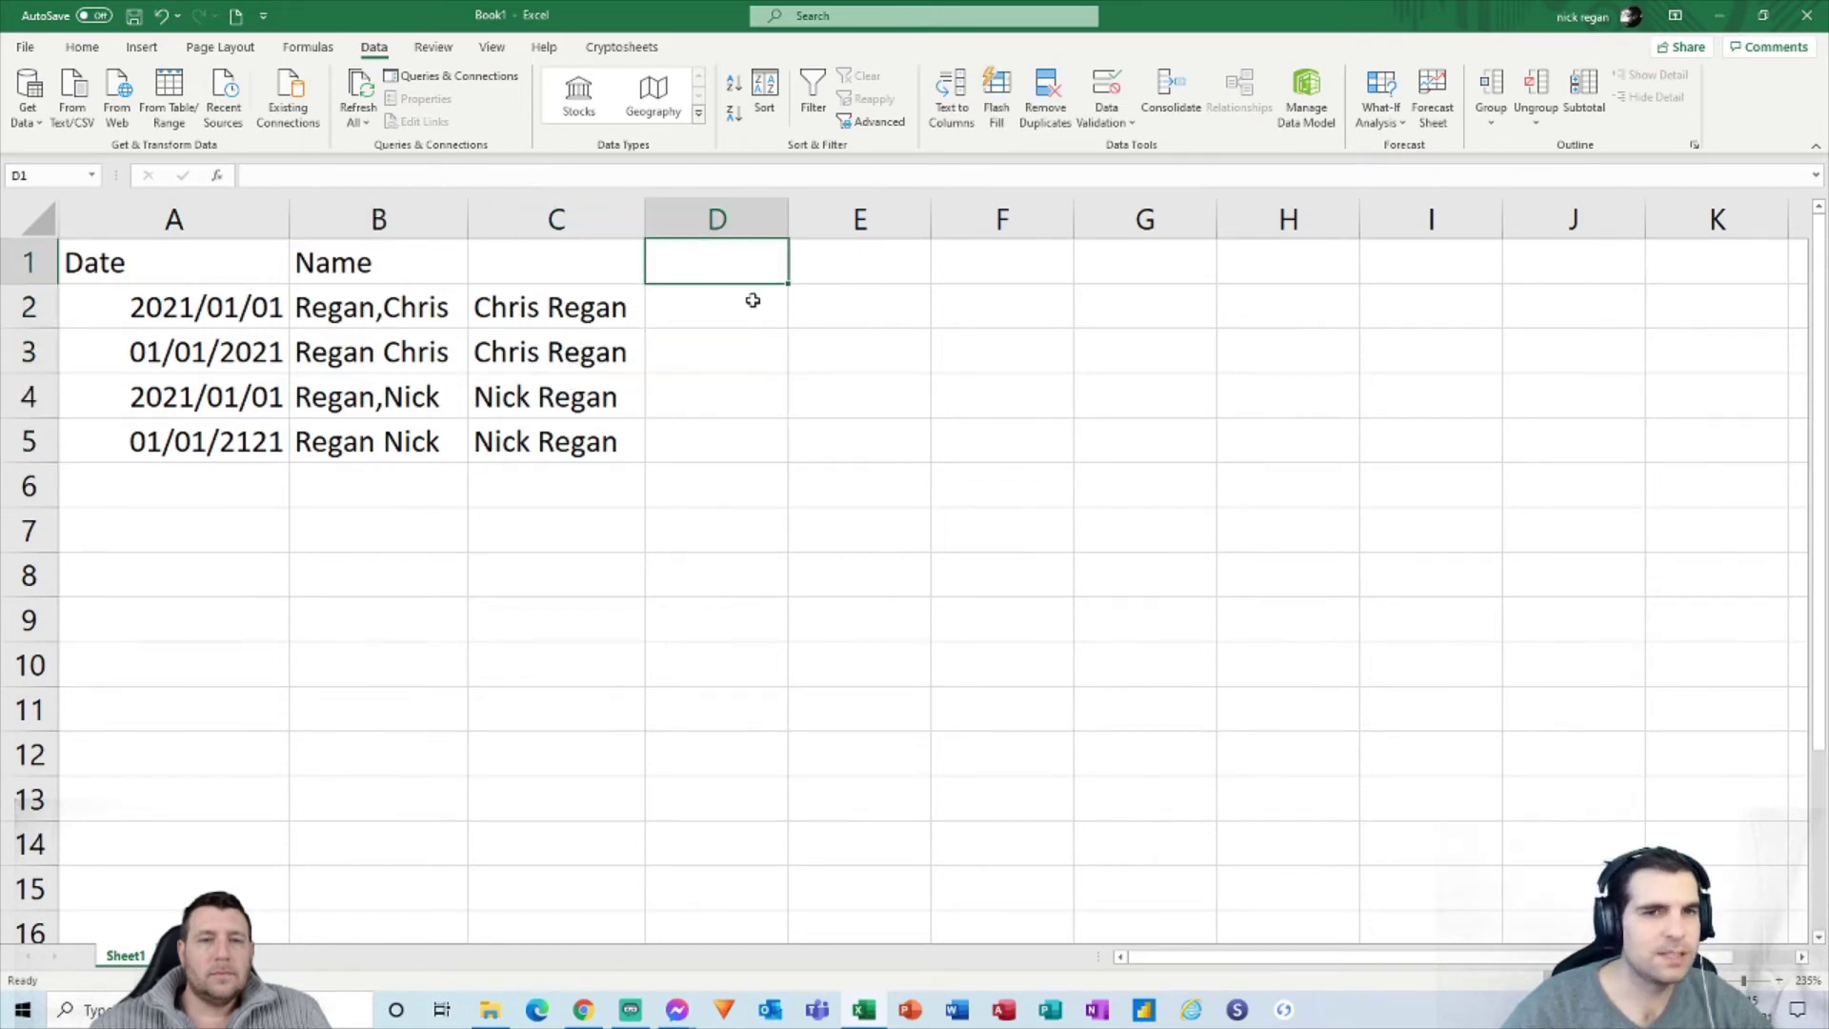
# Step: Enter the header "Full Name" in C1 above the combined names
pyautogui.click(554, 277)
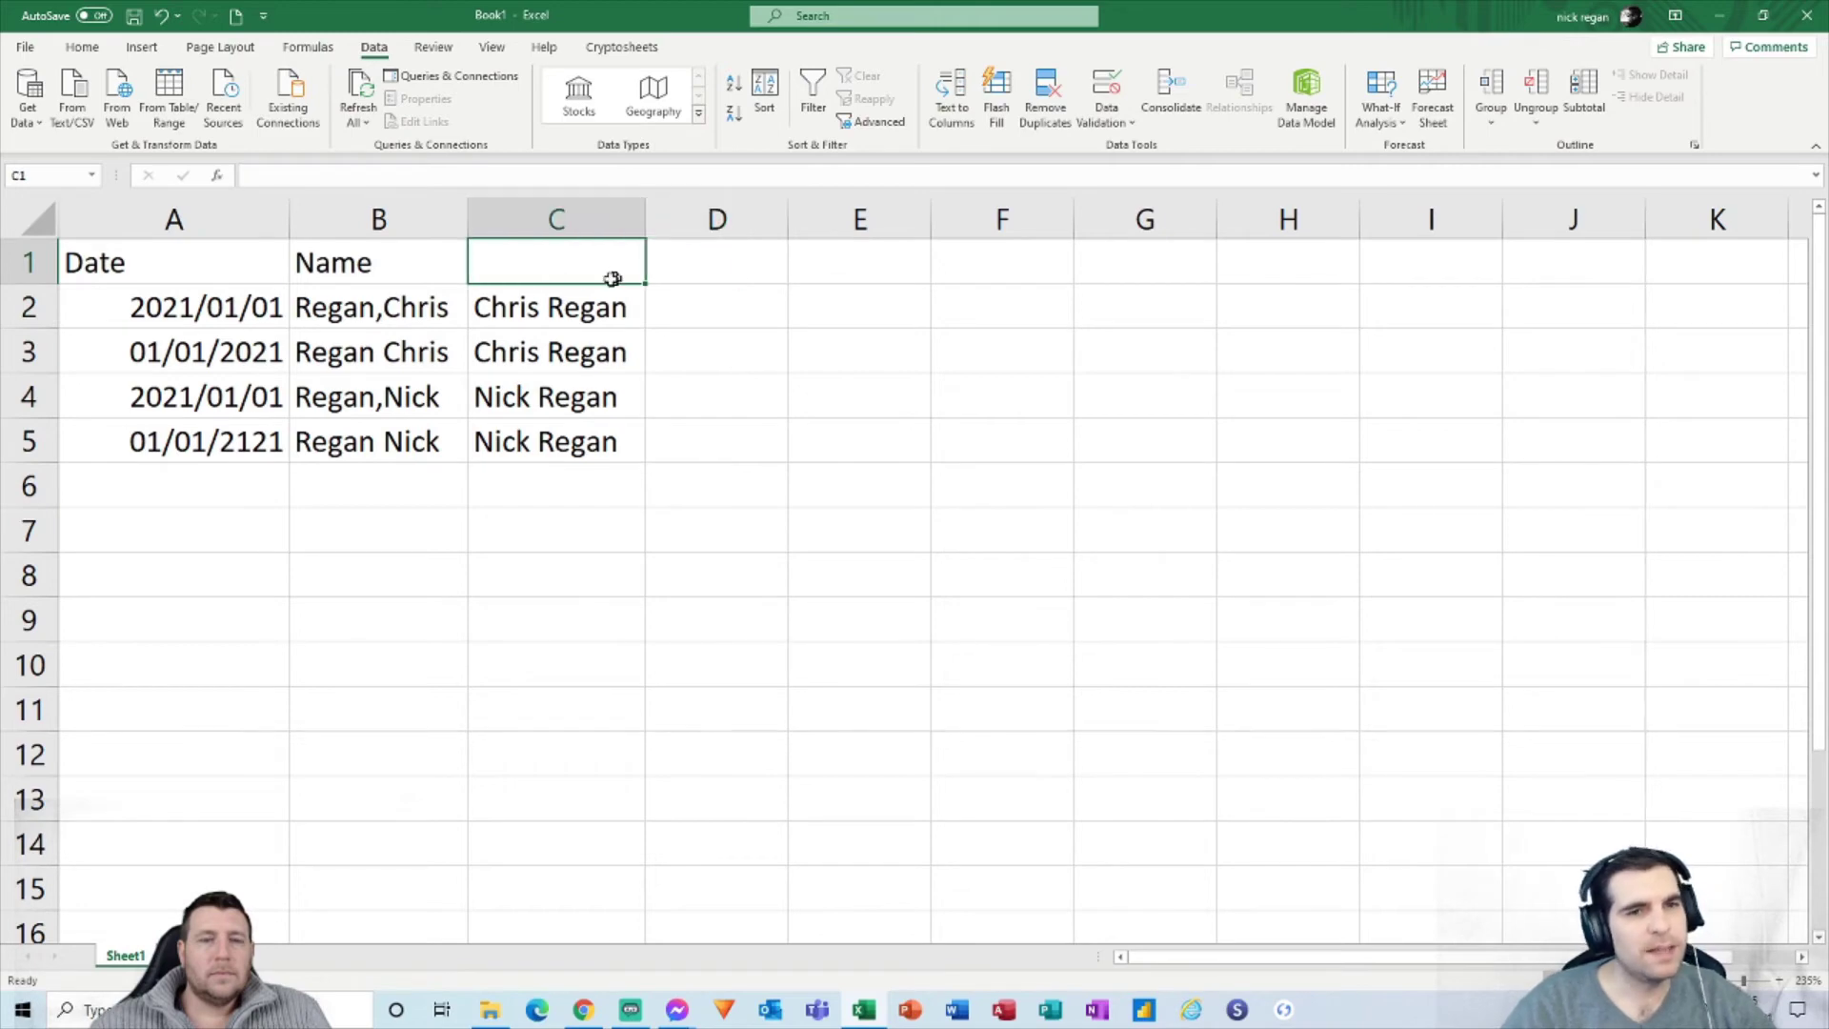
pyautogui.click(571, 307)
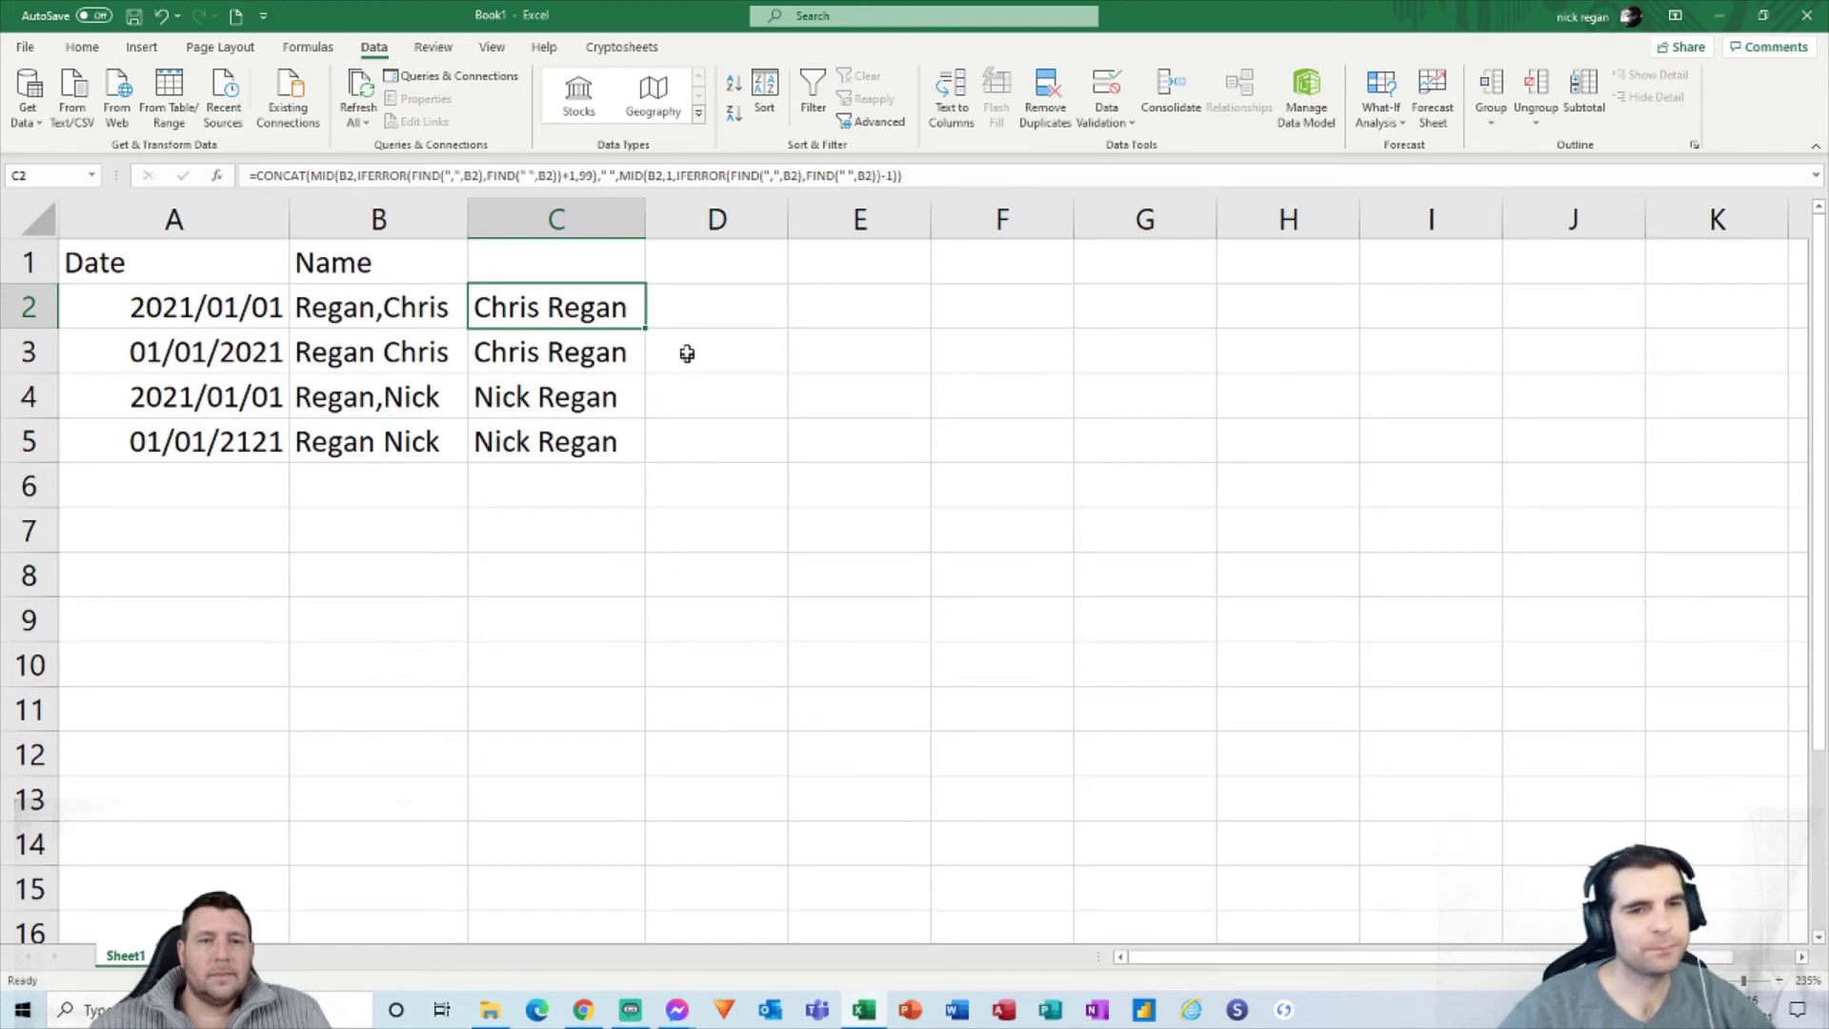
pyautogui.click(577, 269)
pyautogui.write('Full')
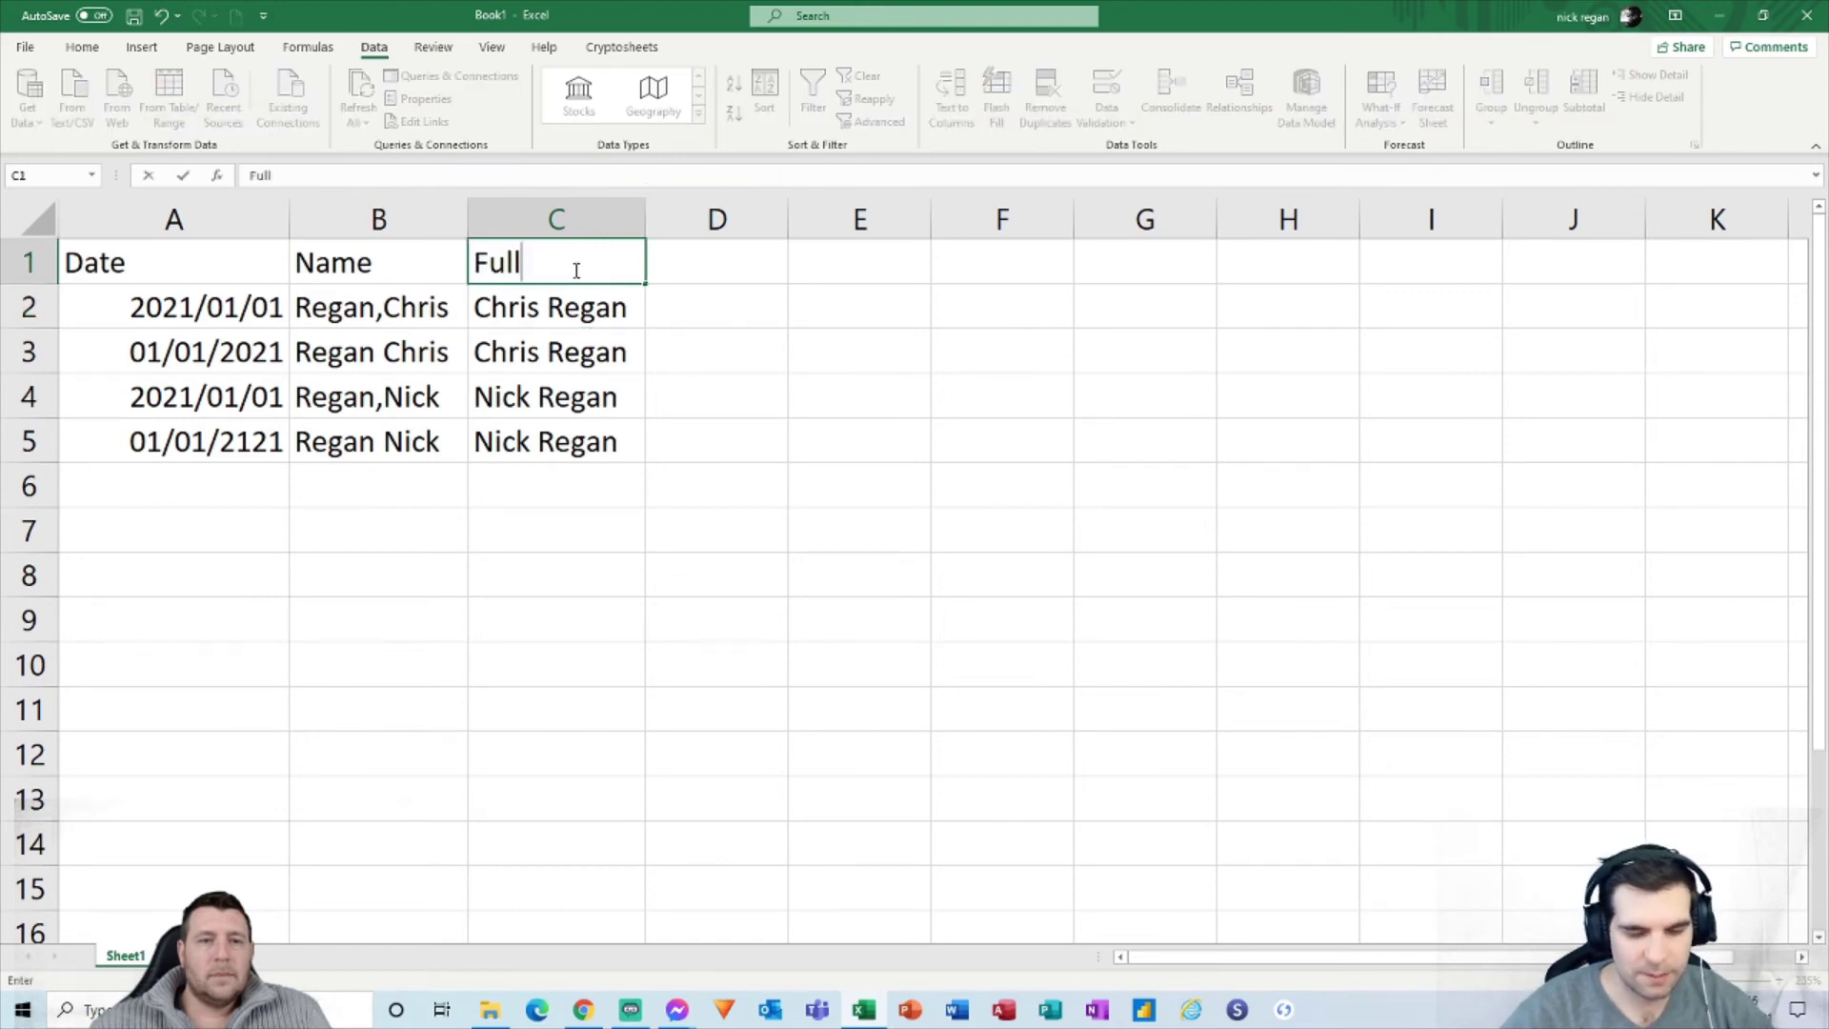
pyautogui.write(' Name')
pyautogui.press('Return')
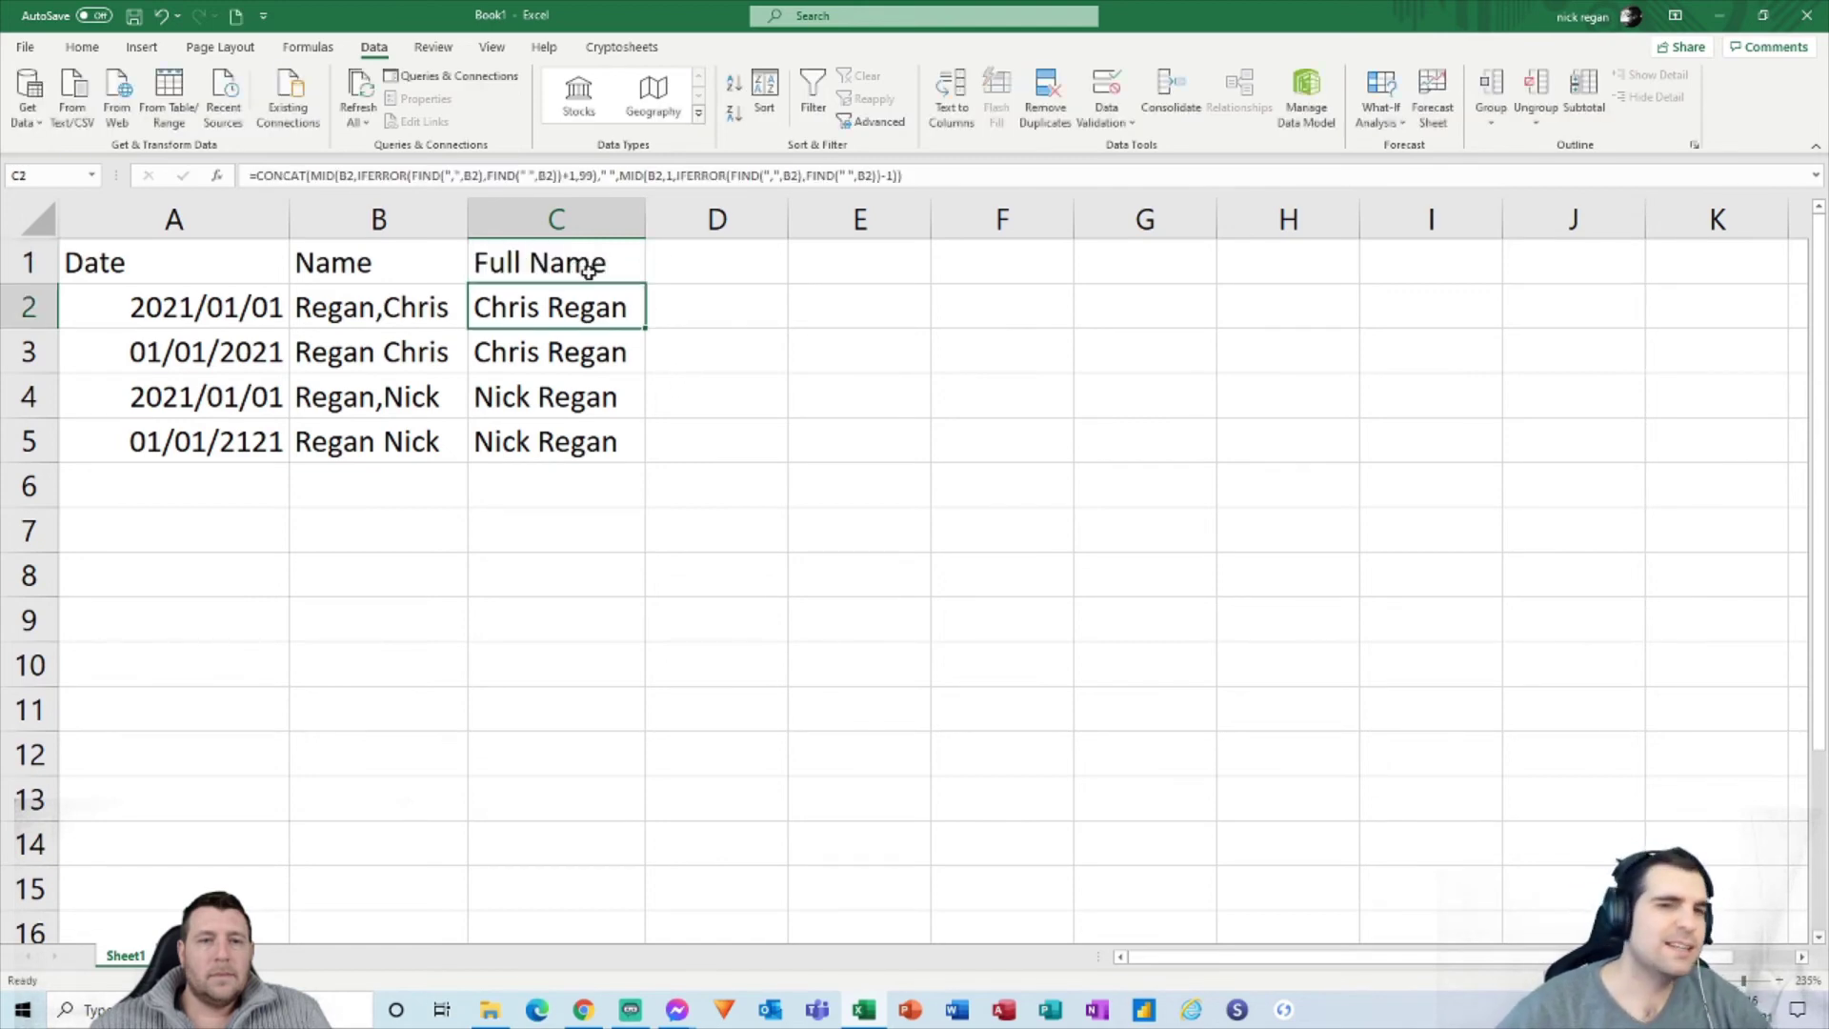
# Step: Examine how the dates in A2:A5 are written and compare their formats
pyautogui.click(696, 271)
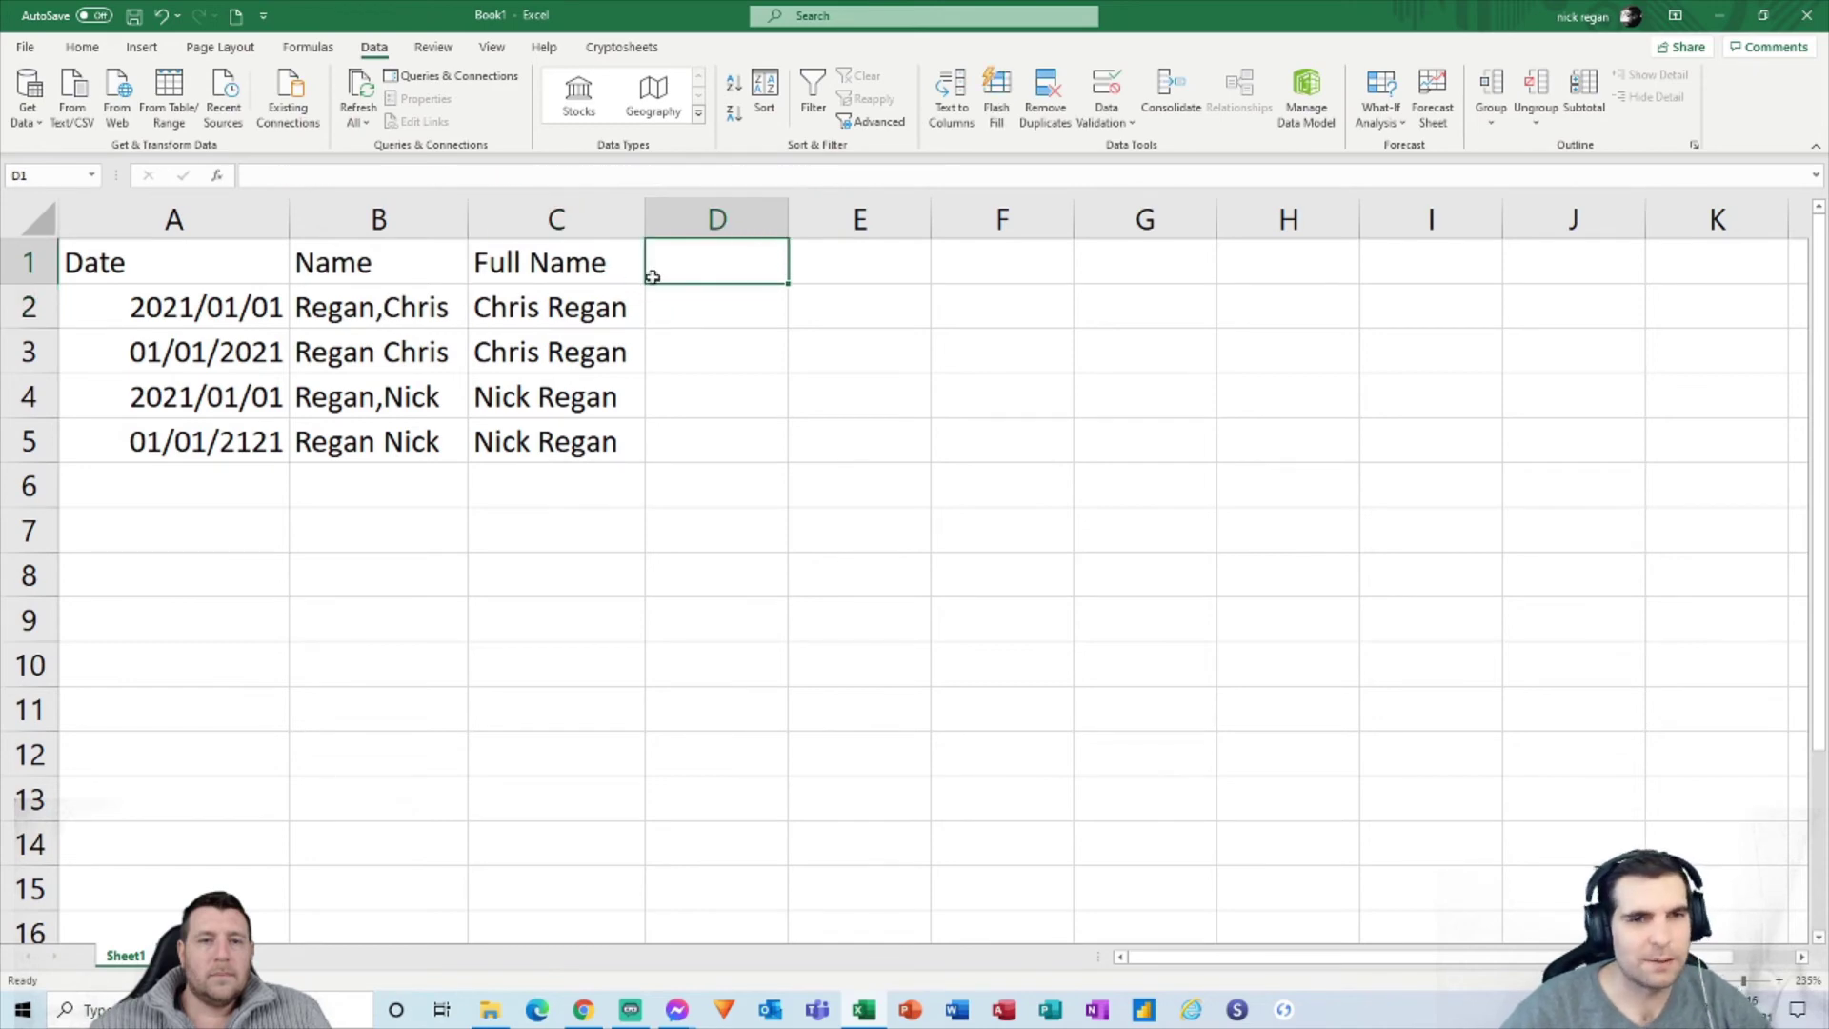
pyautogui.click(684, 335)
pyautogui.click(218, 310)
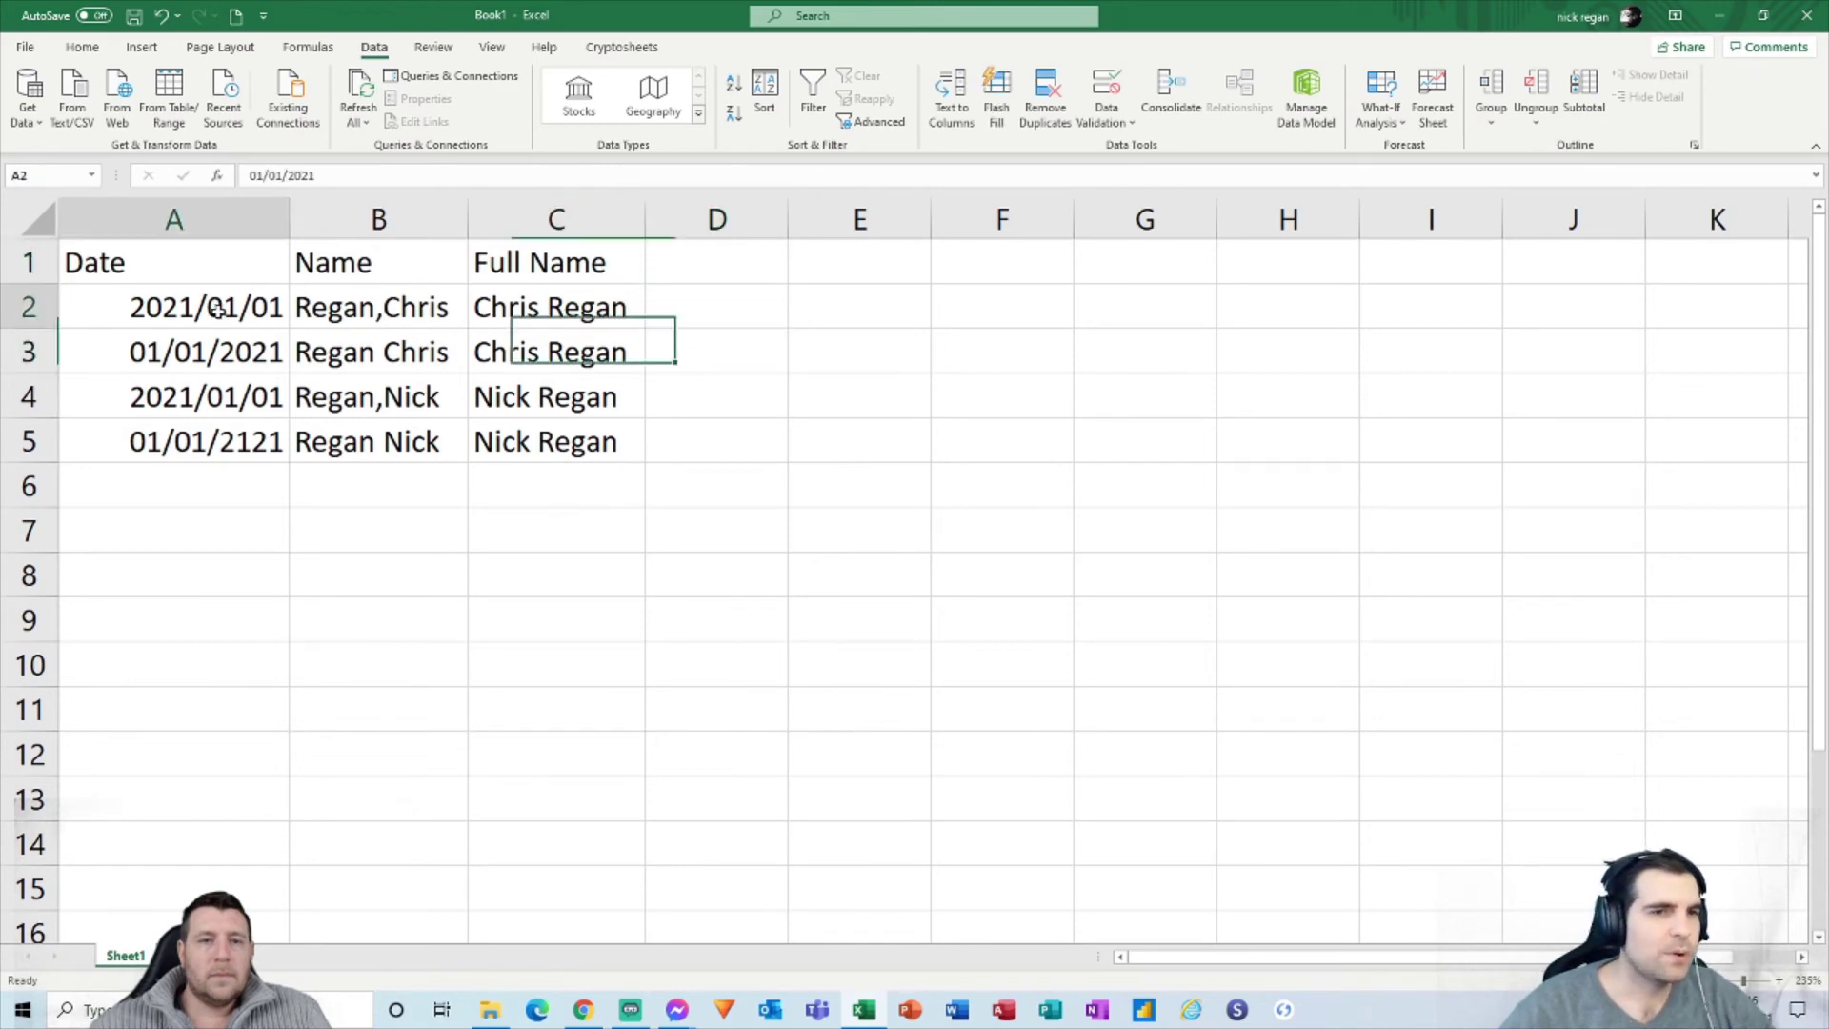
pyautogui.click(229, 349)
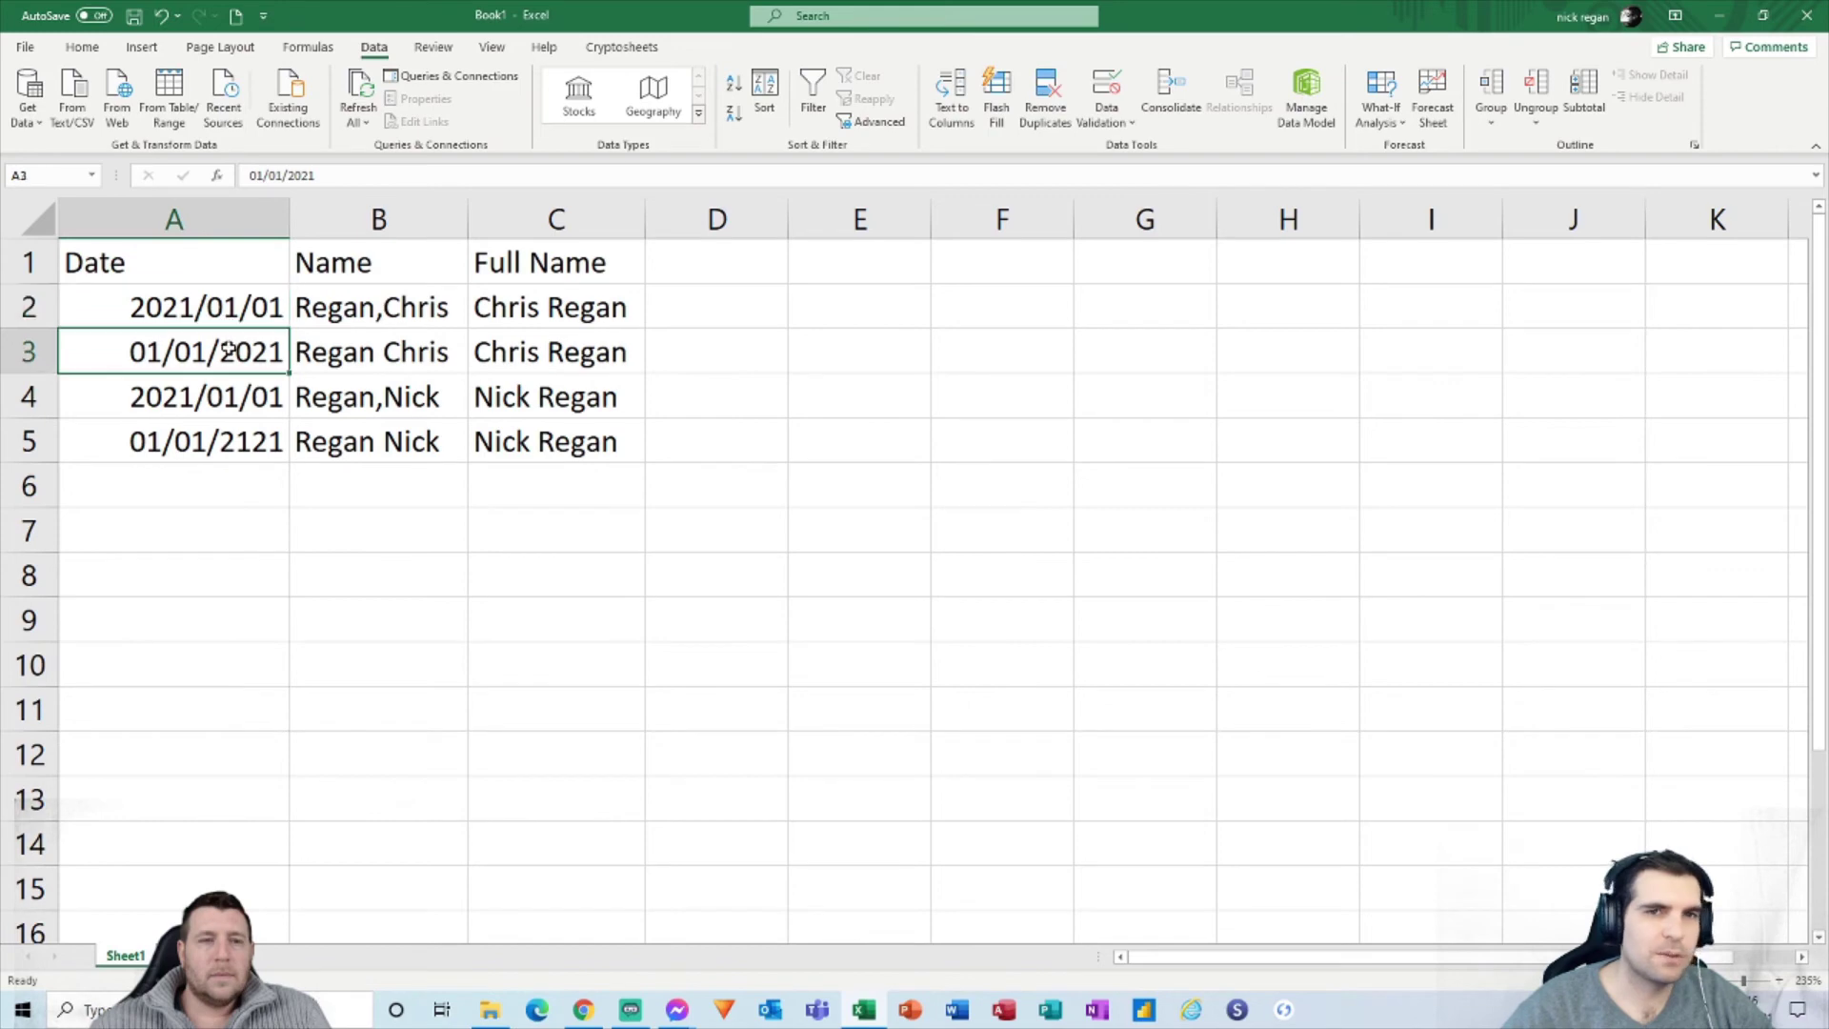
pyautogui.click(218, 382)
pyautogui.click(217, 425)
pyautogui.click(232, 388)
pyautogui.click(232, 358)
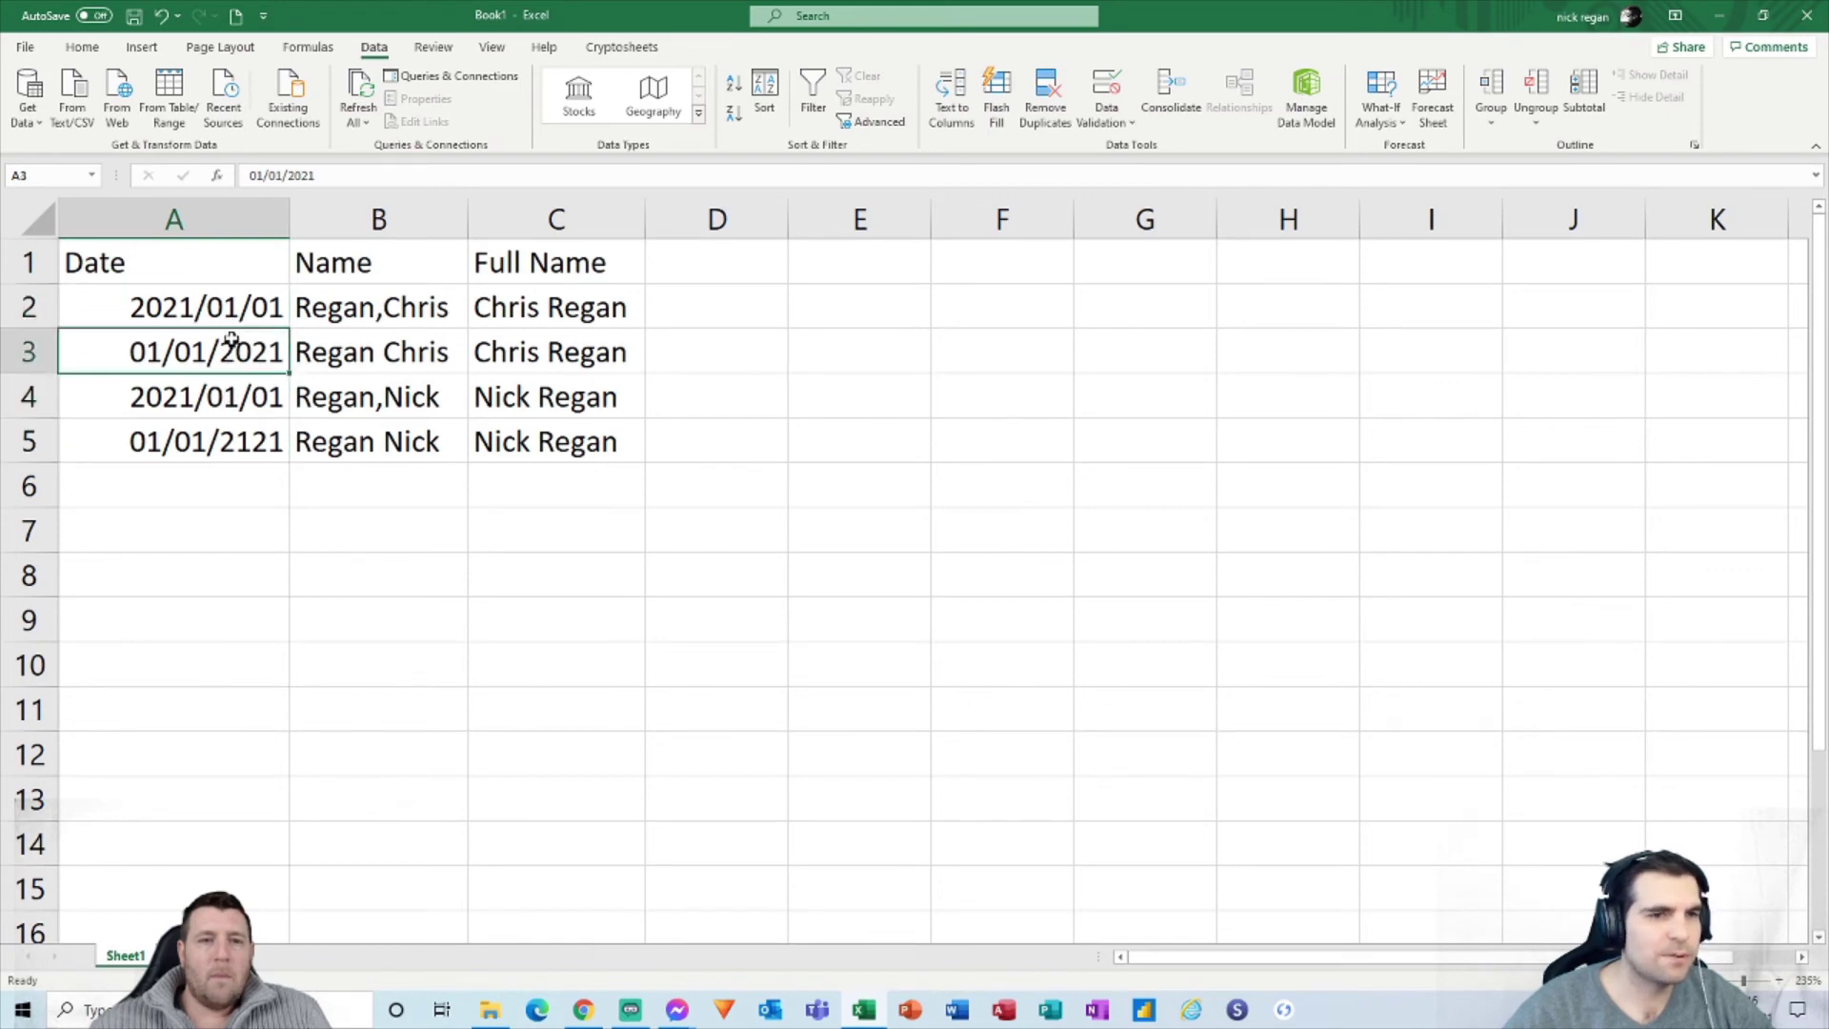
pyautogui.click(233, 310)
pyautogui.click(233, 348)
pyautogui.click(229, 390)
pyautogui.click(226, 430)
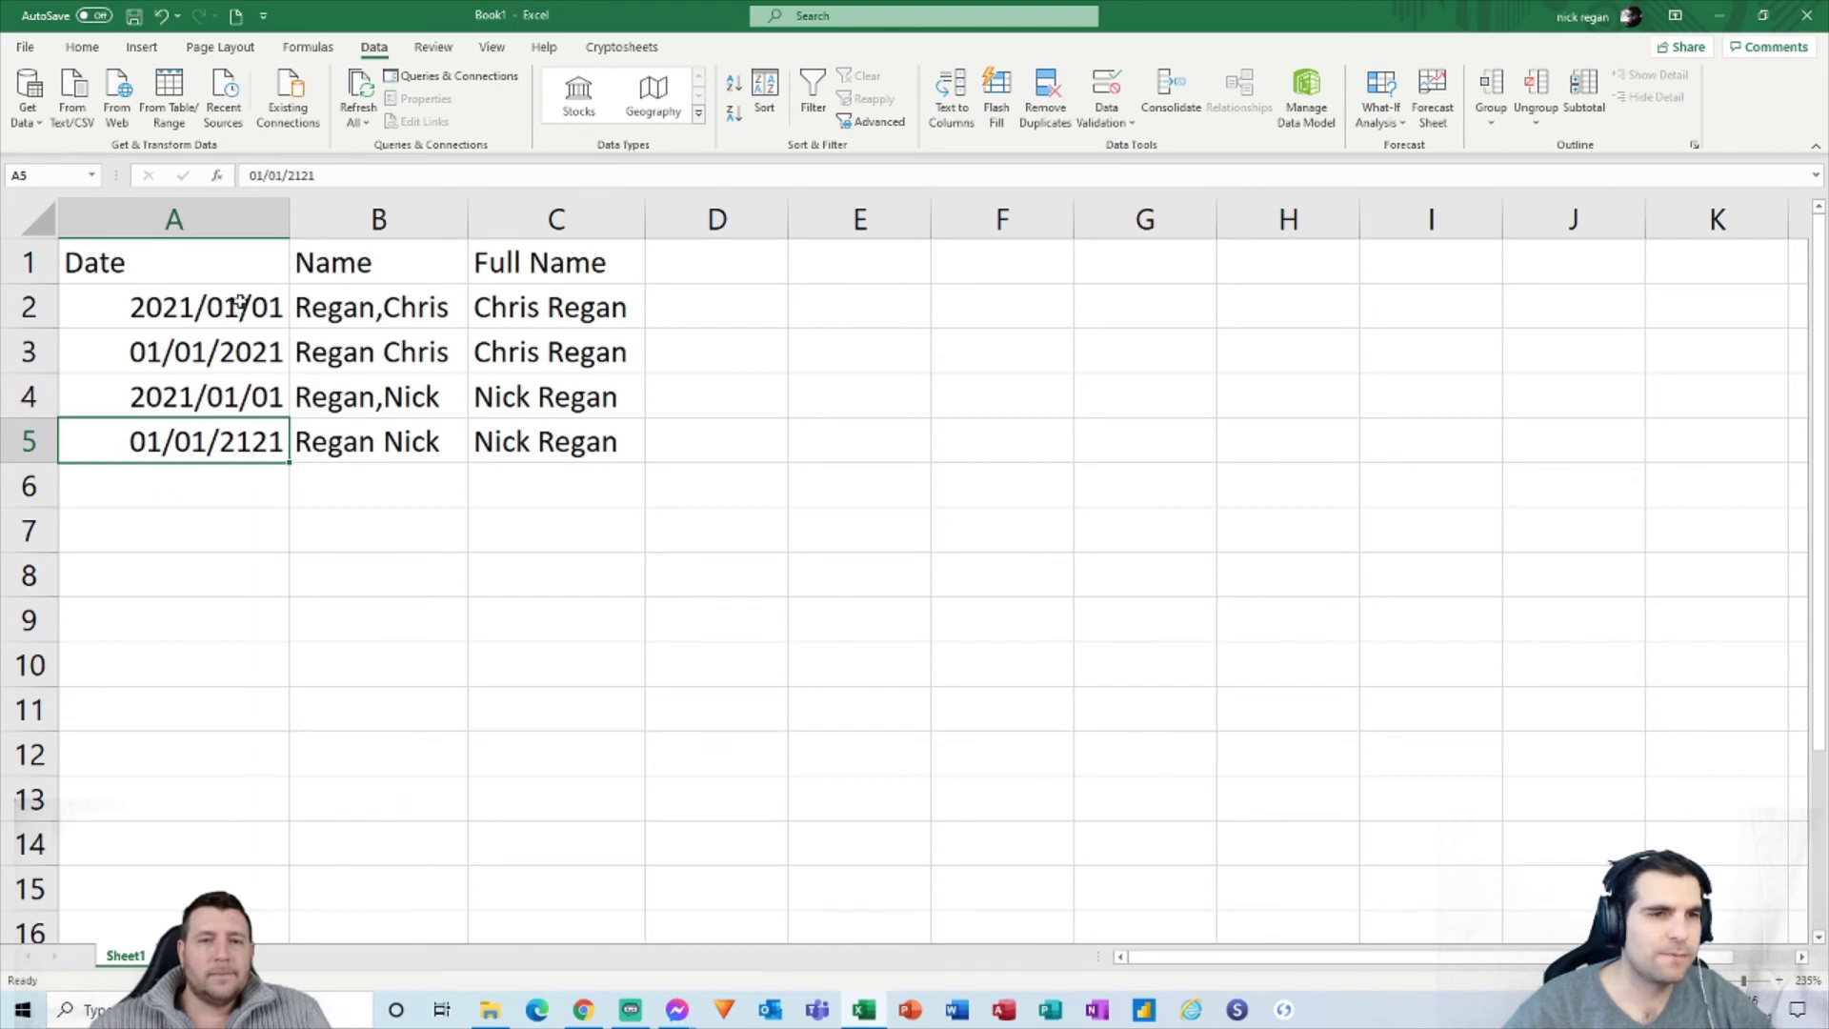
# Step: Format column A as a date using the two-digit-year type 14/03/12 with the English (United Kingdom) locale
pyautogui.click(240, 219)
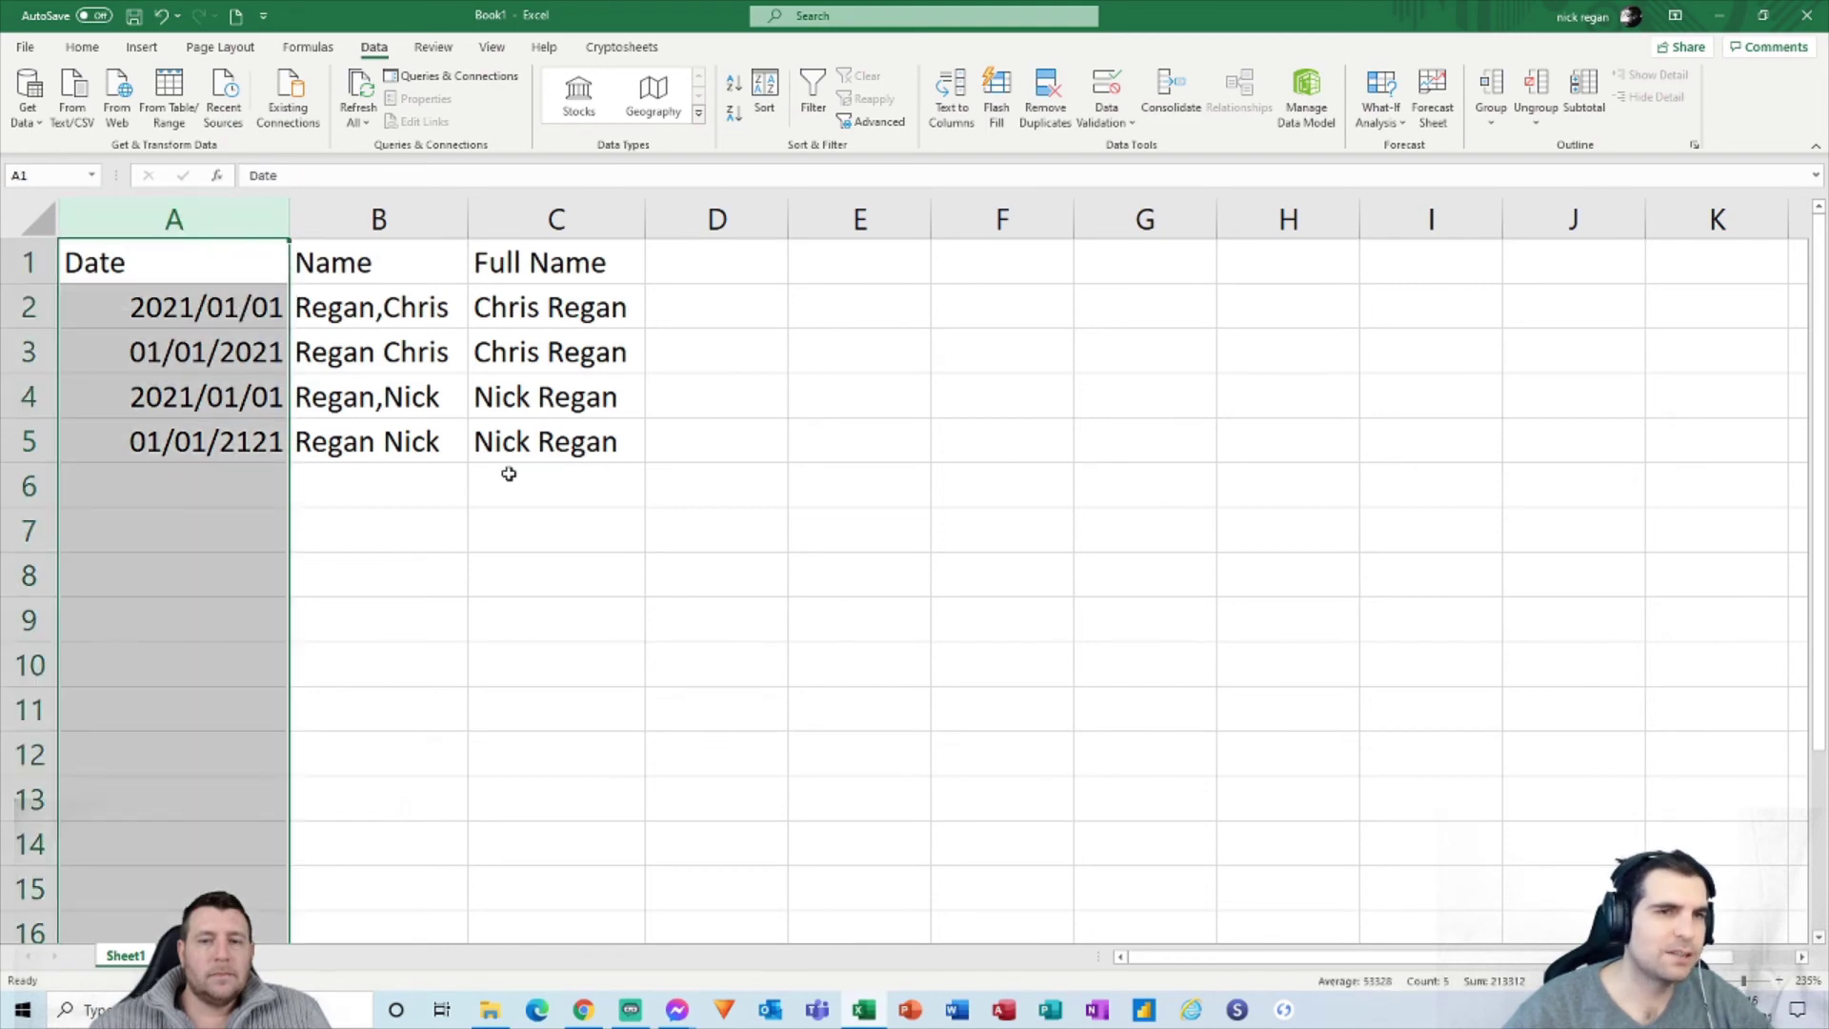
pyautogui.click(82, 47)
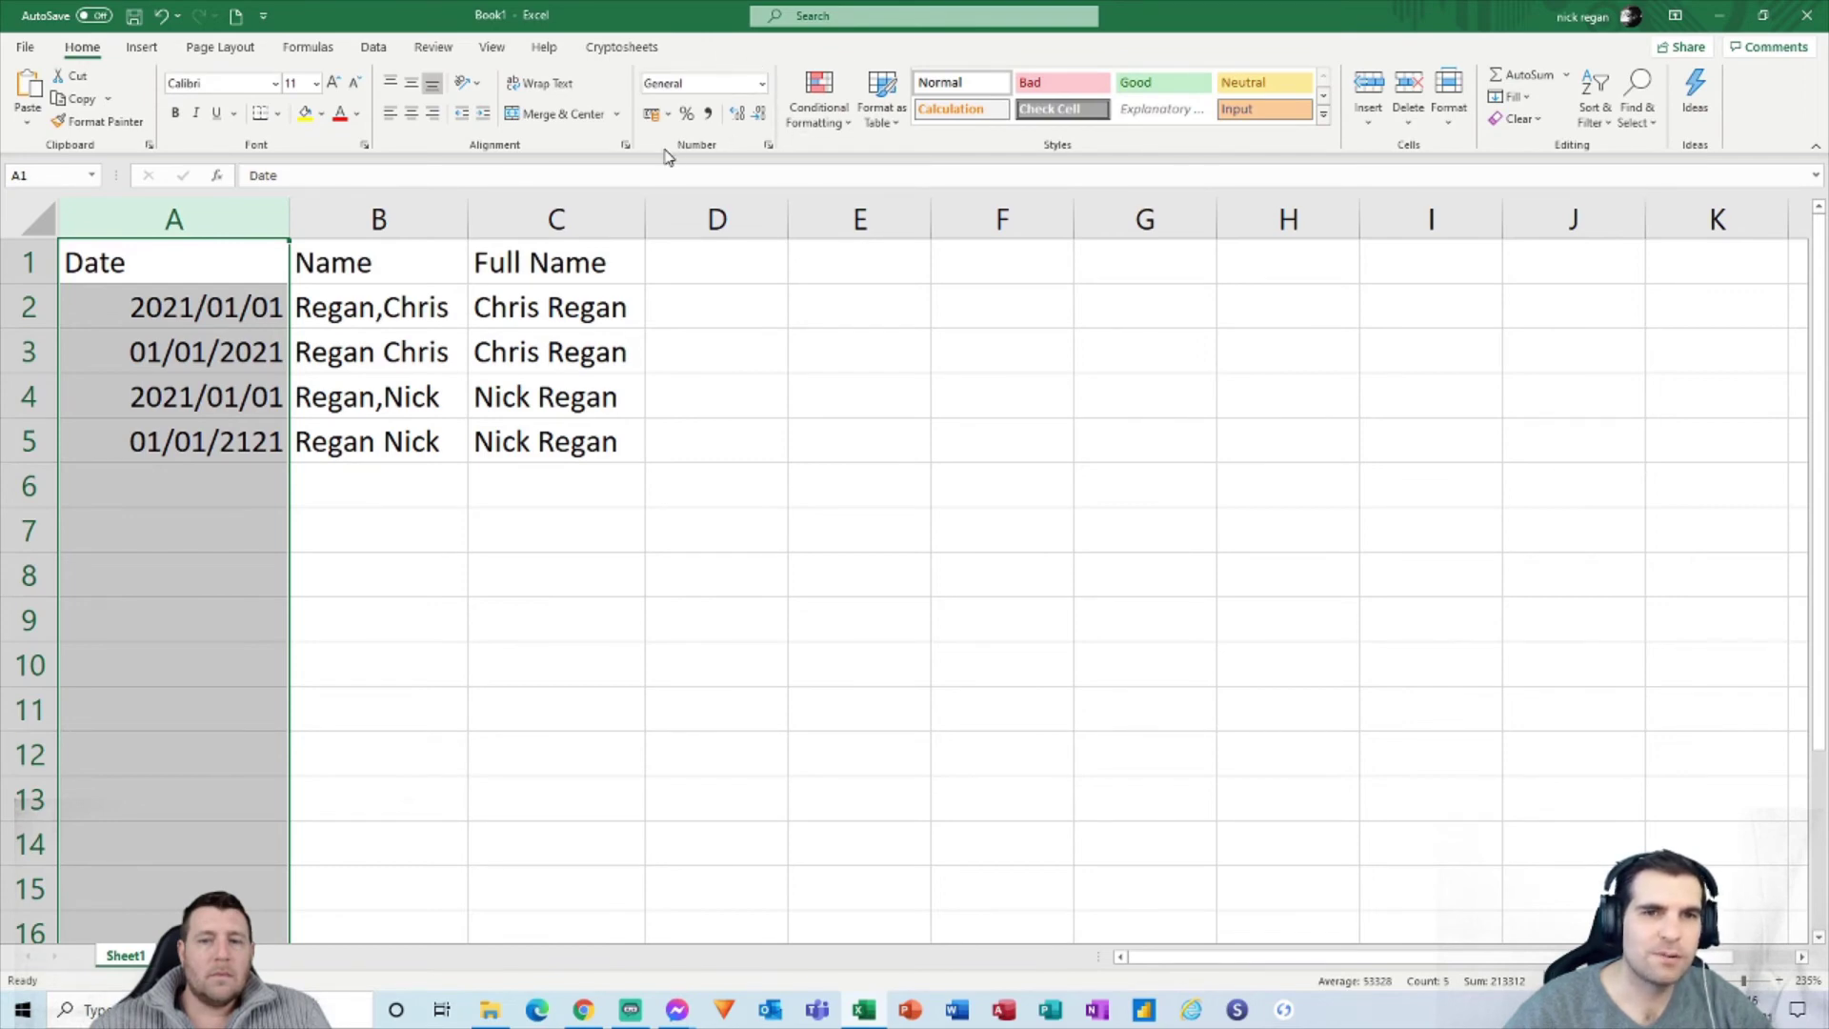
pyautogui.click(768, 146)
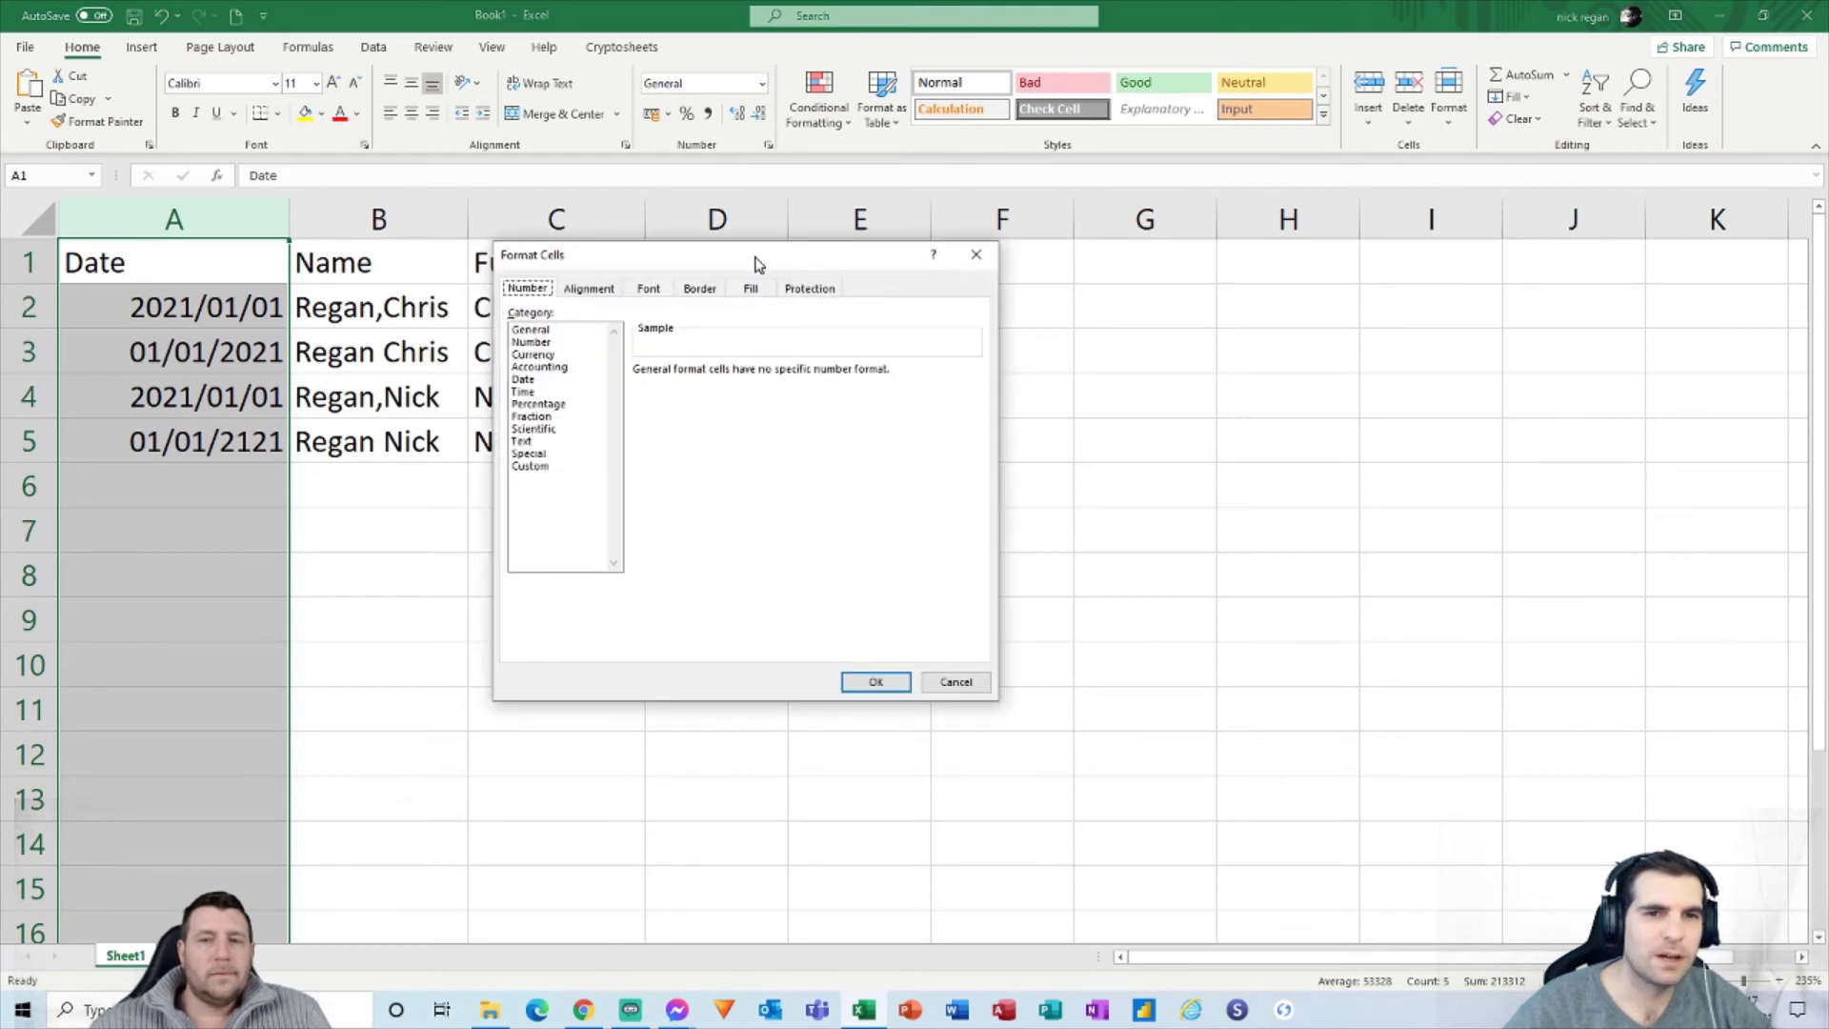
pyautogui.moveTo(757, 264)
pyautogui.mouseDown()
pyautogui.moveTo(620, 298)
pyautogui.moveTo(748, 289)
pyautogui.mouseUp()
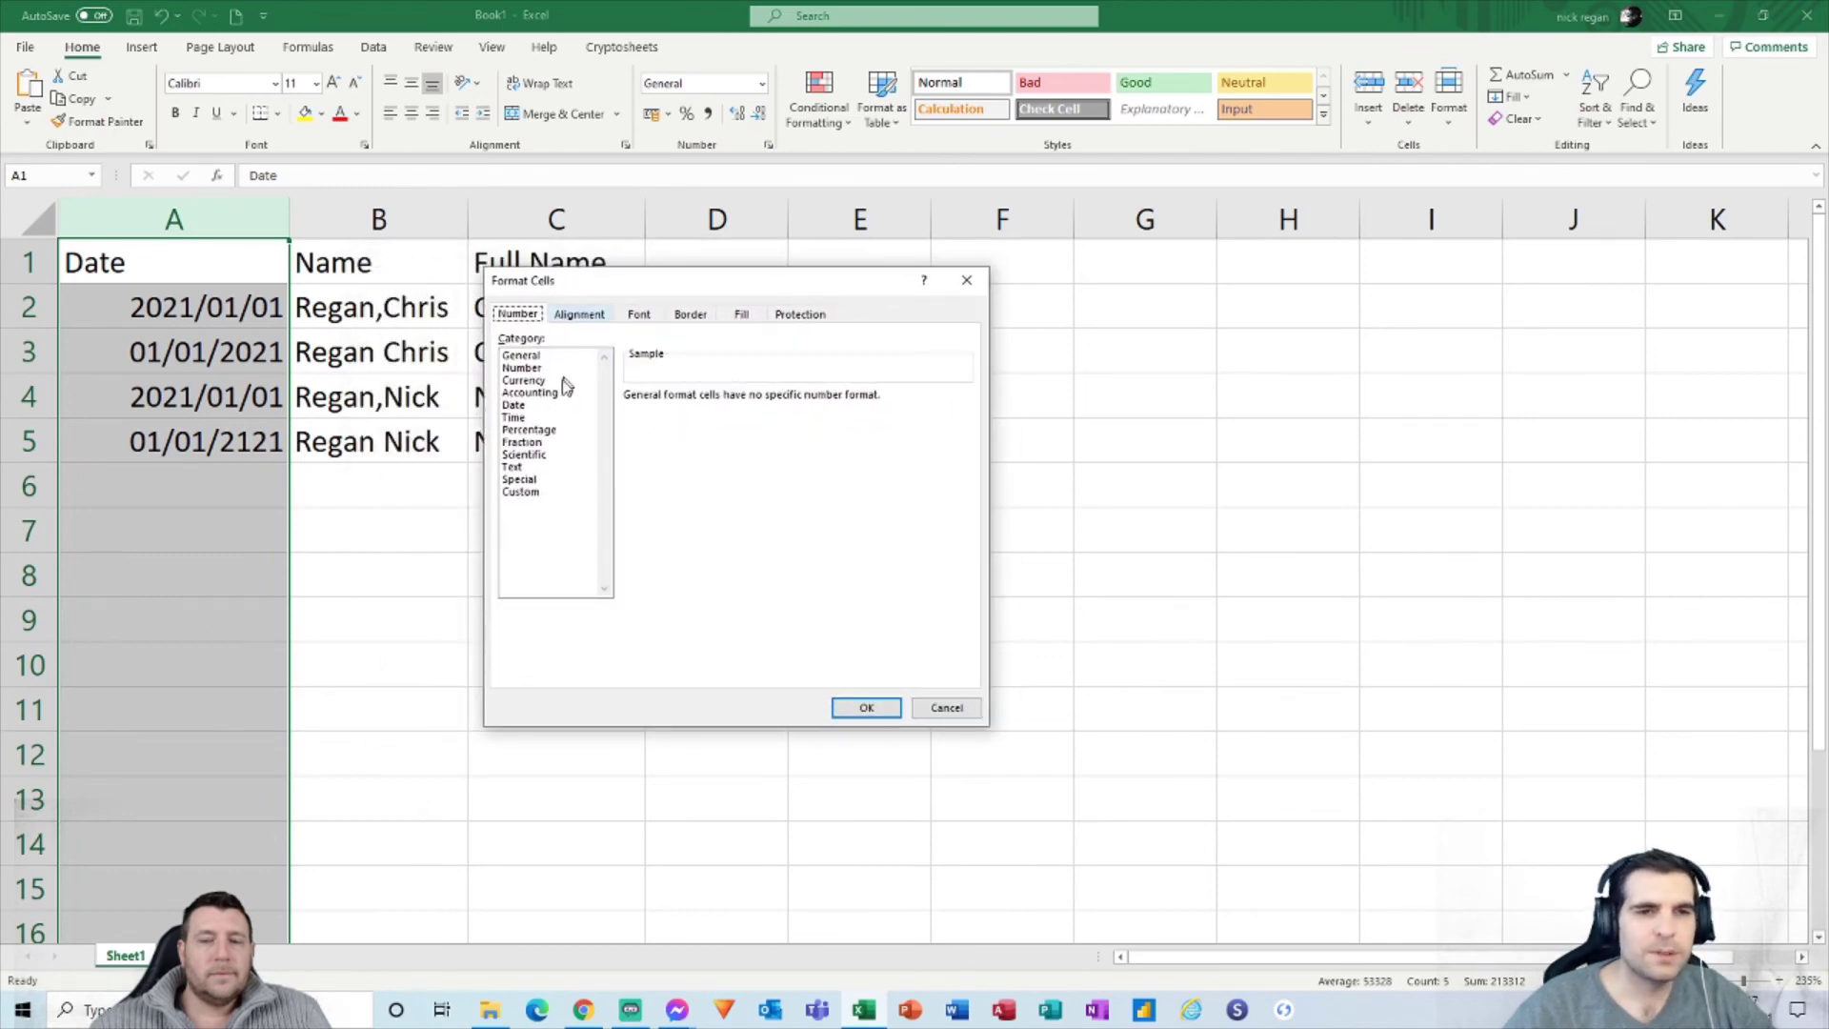
pyautogui.click(516, 406)
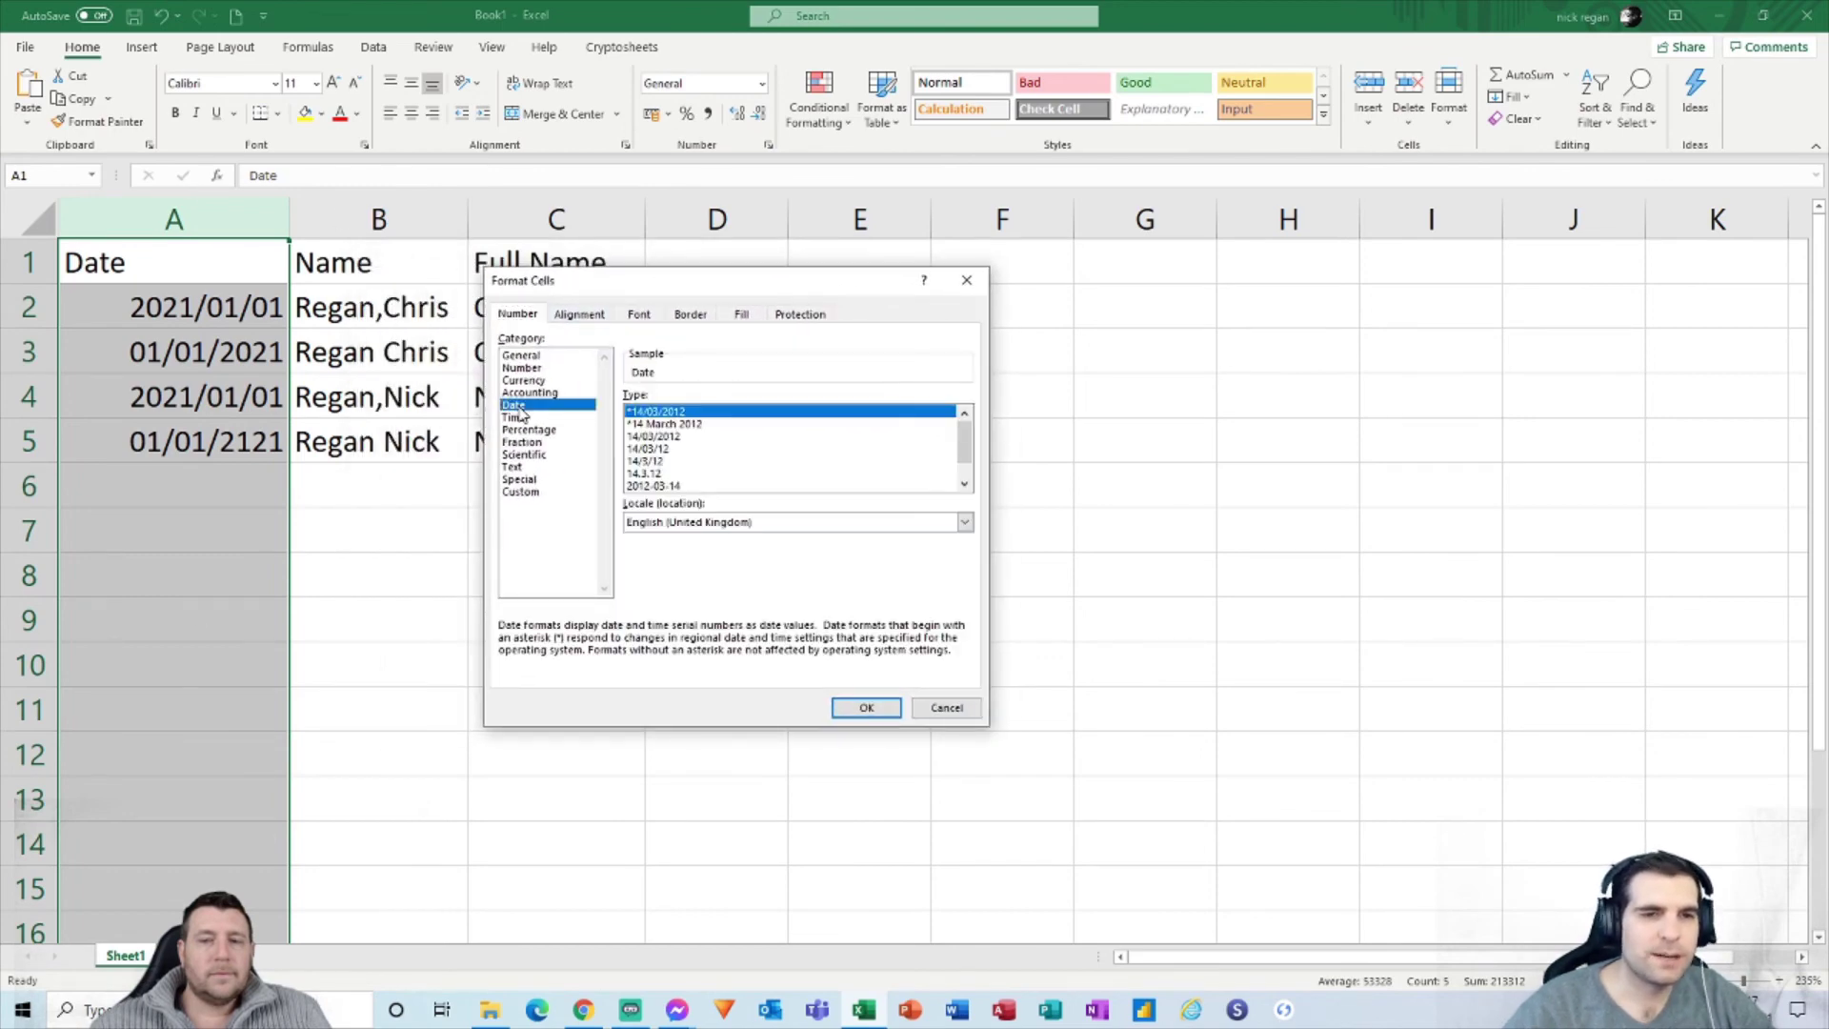
pyautogui.click(656, 449)
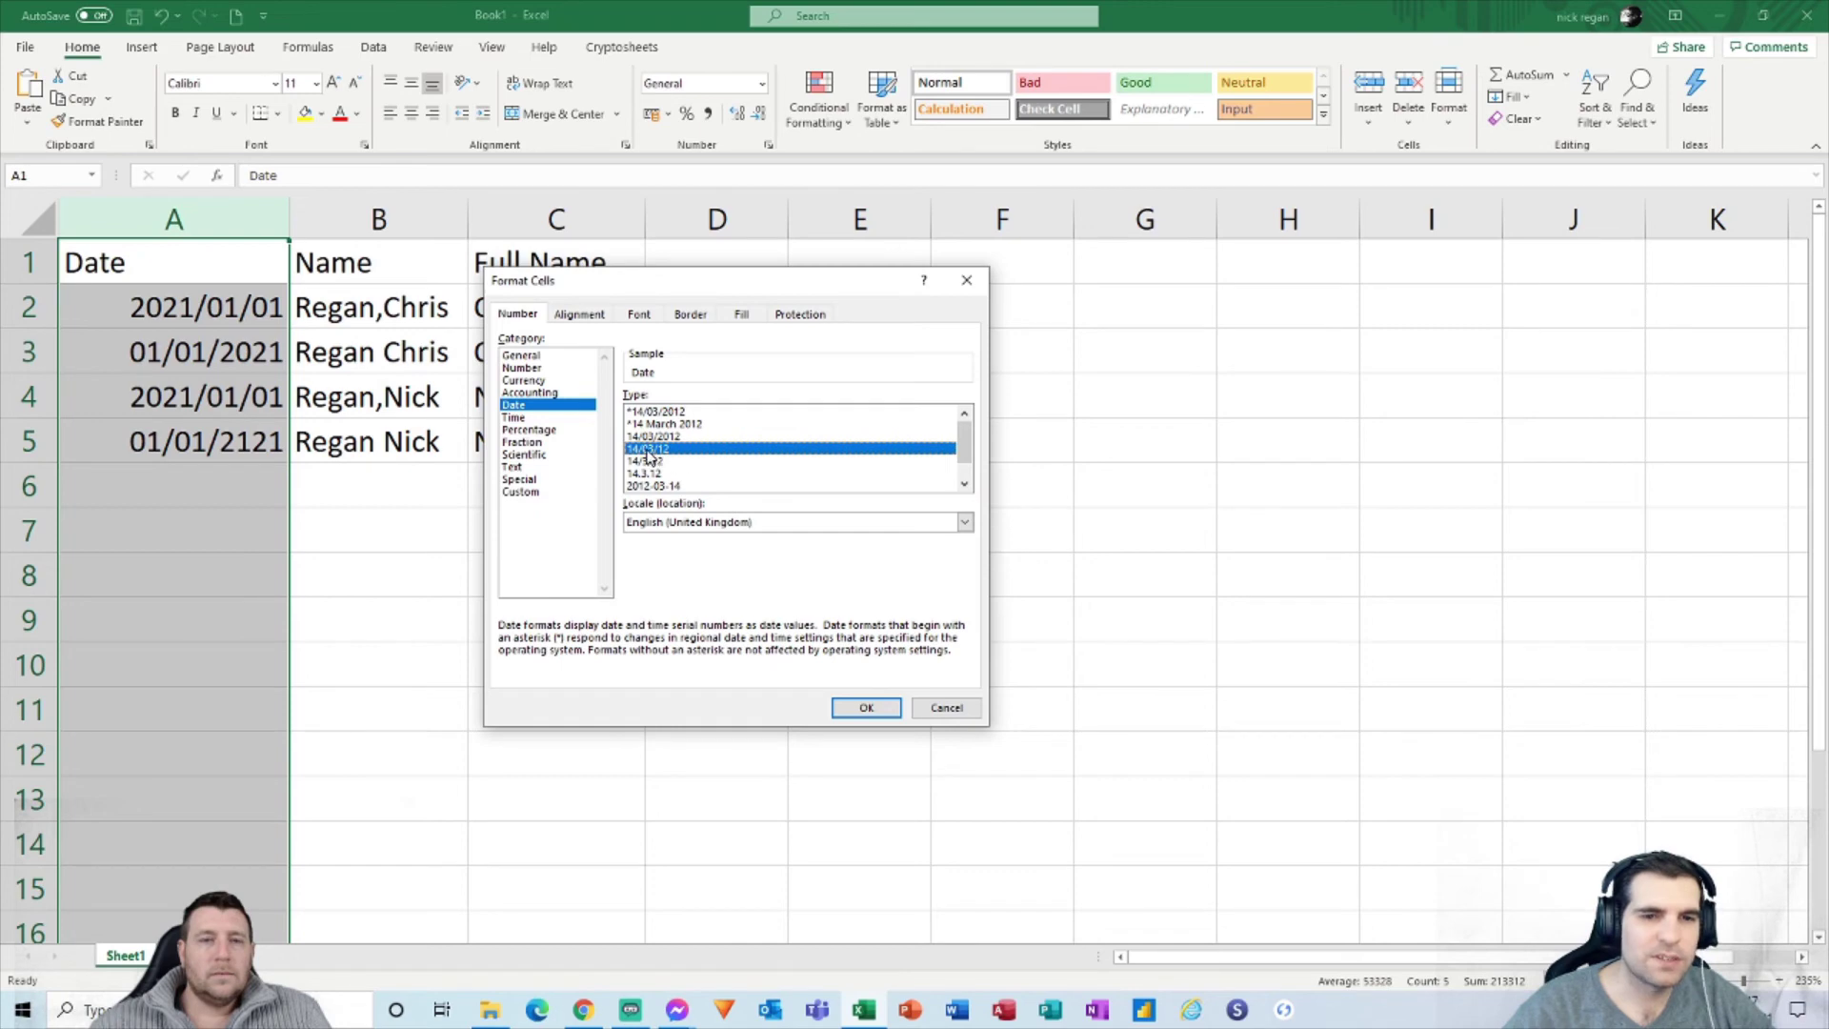
pyautogui.click(852, 709)
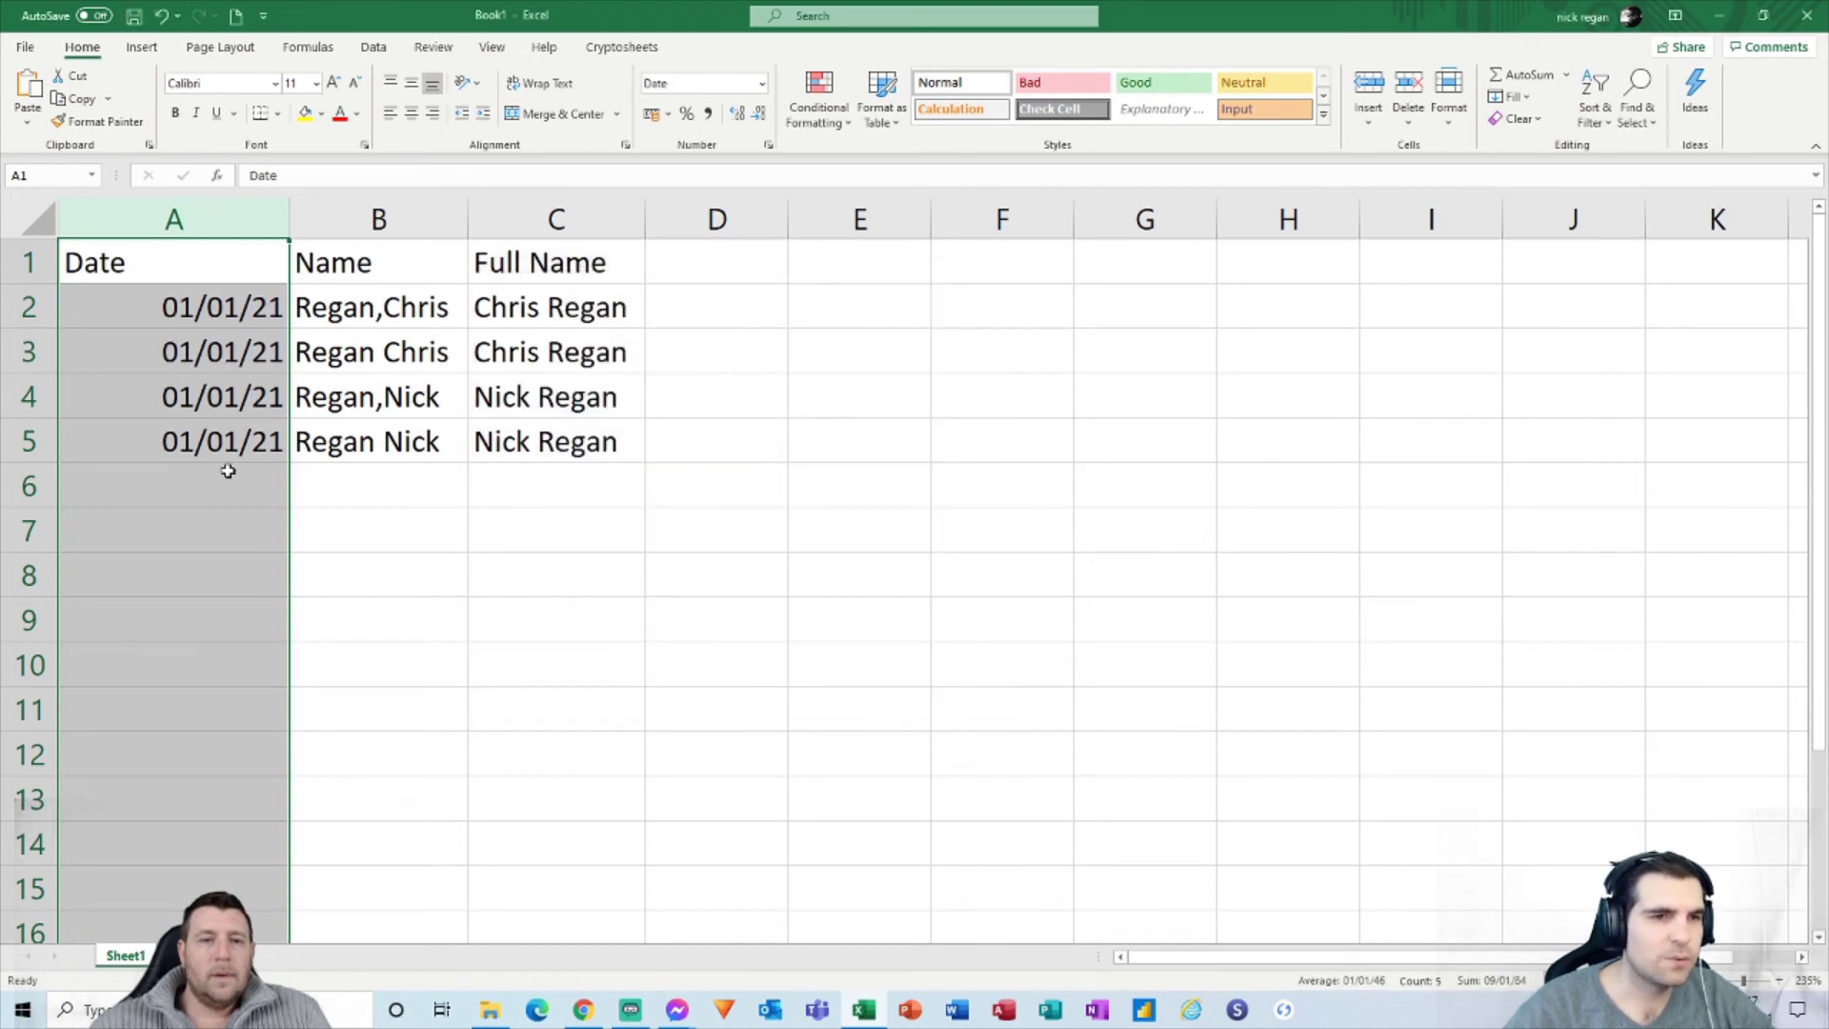
# Step: Change the date format of column A to the long type 14 March 2012
pyautogui.click(205, 316)
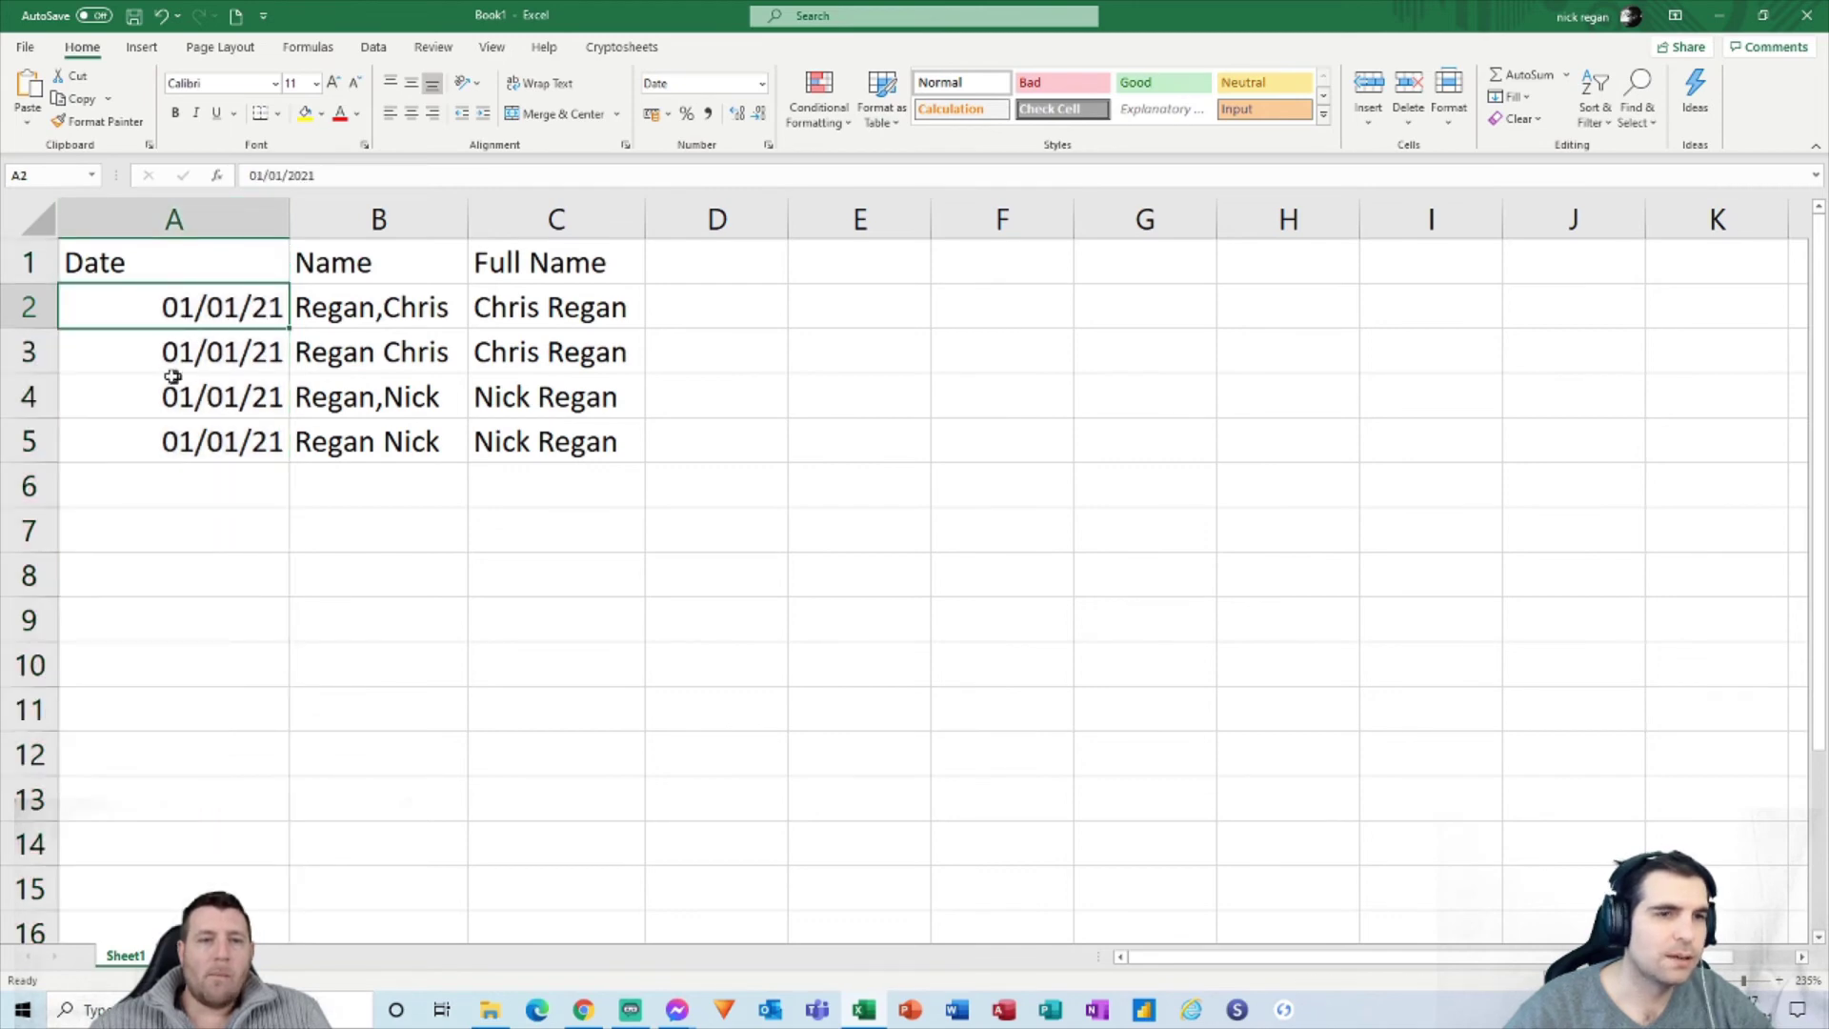
pyautogui.click(249, 221)
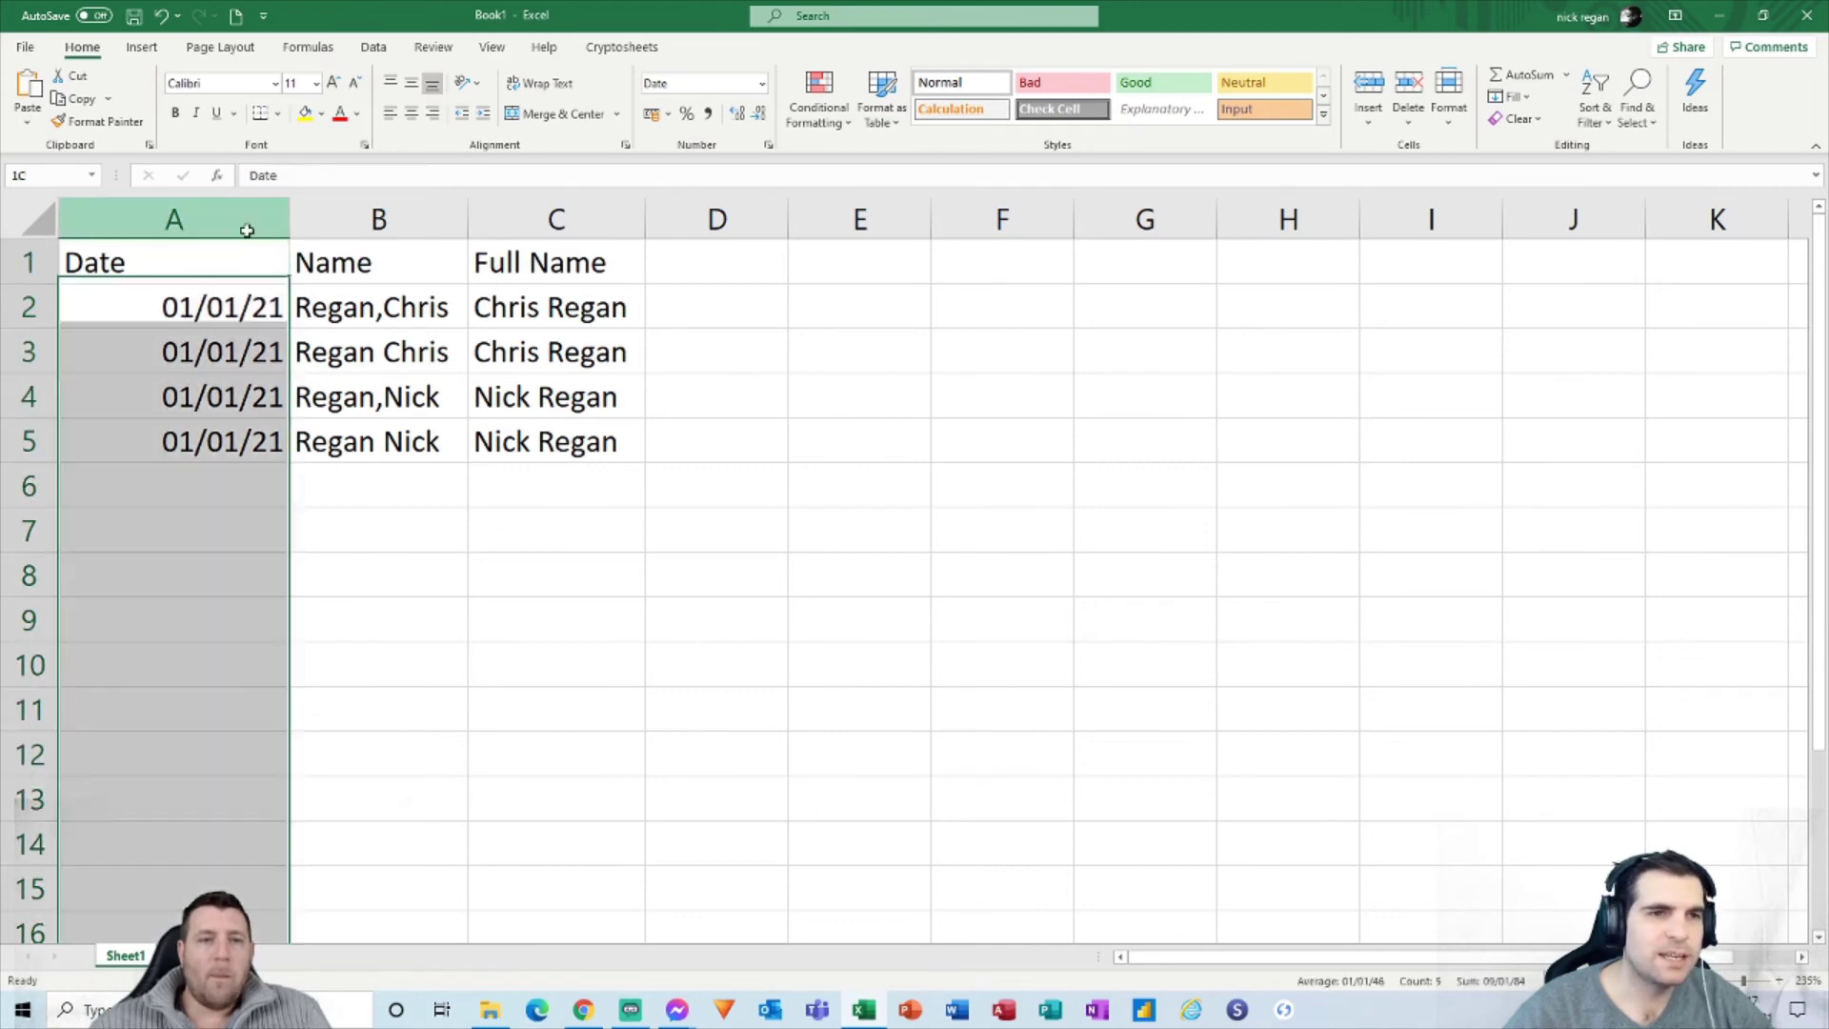
pyautogui.click(769, 145)
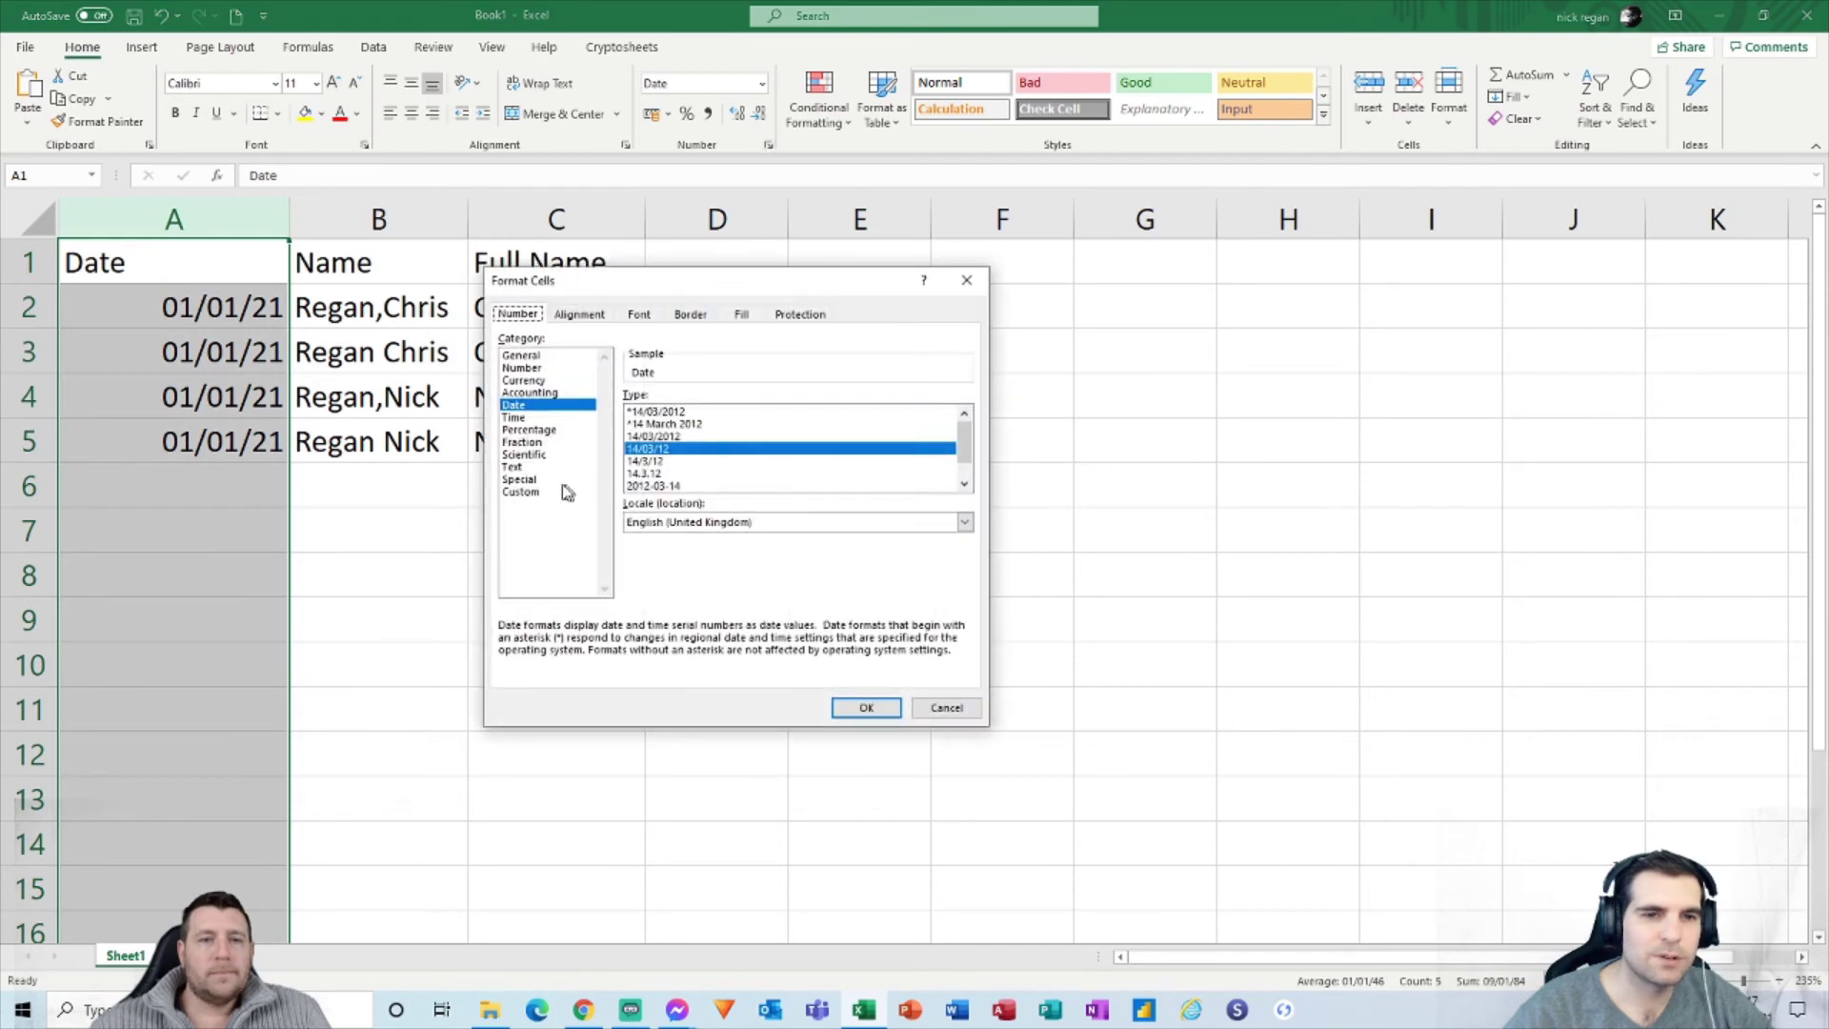
pyautogui.scroll(-1, 688, 466)
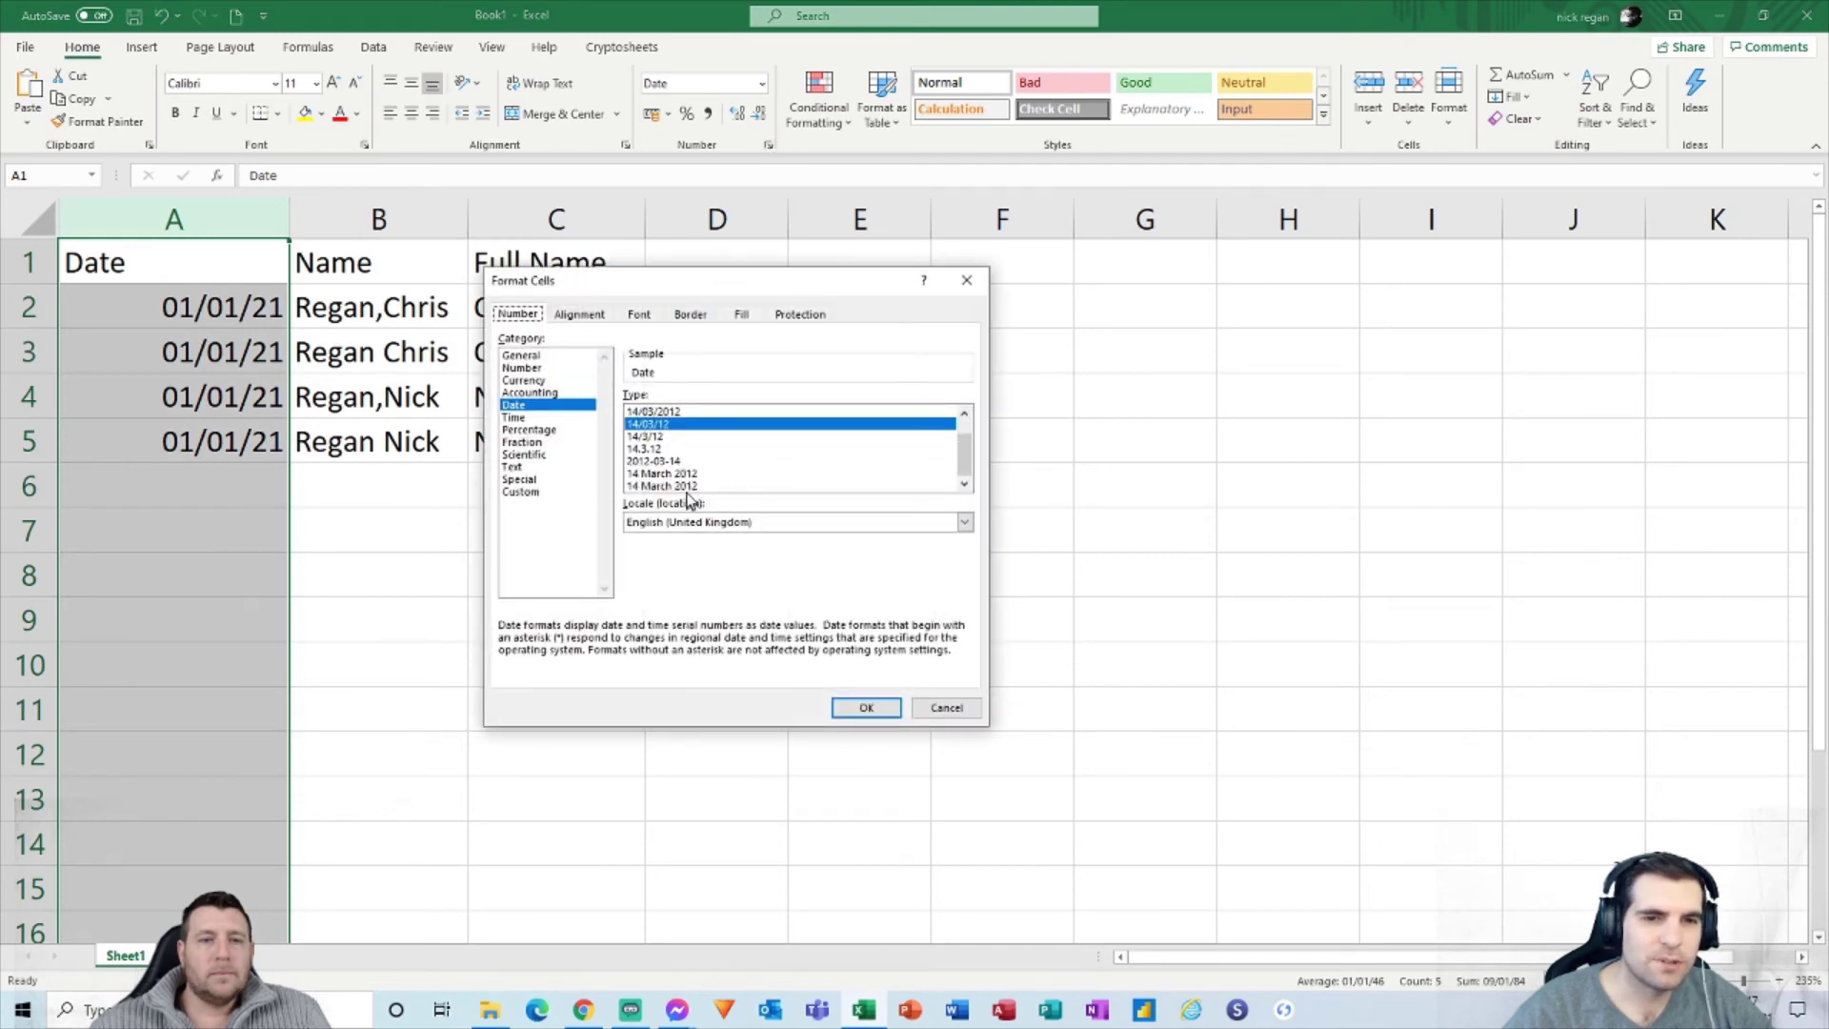
pyautogui.click(673, 473)
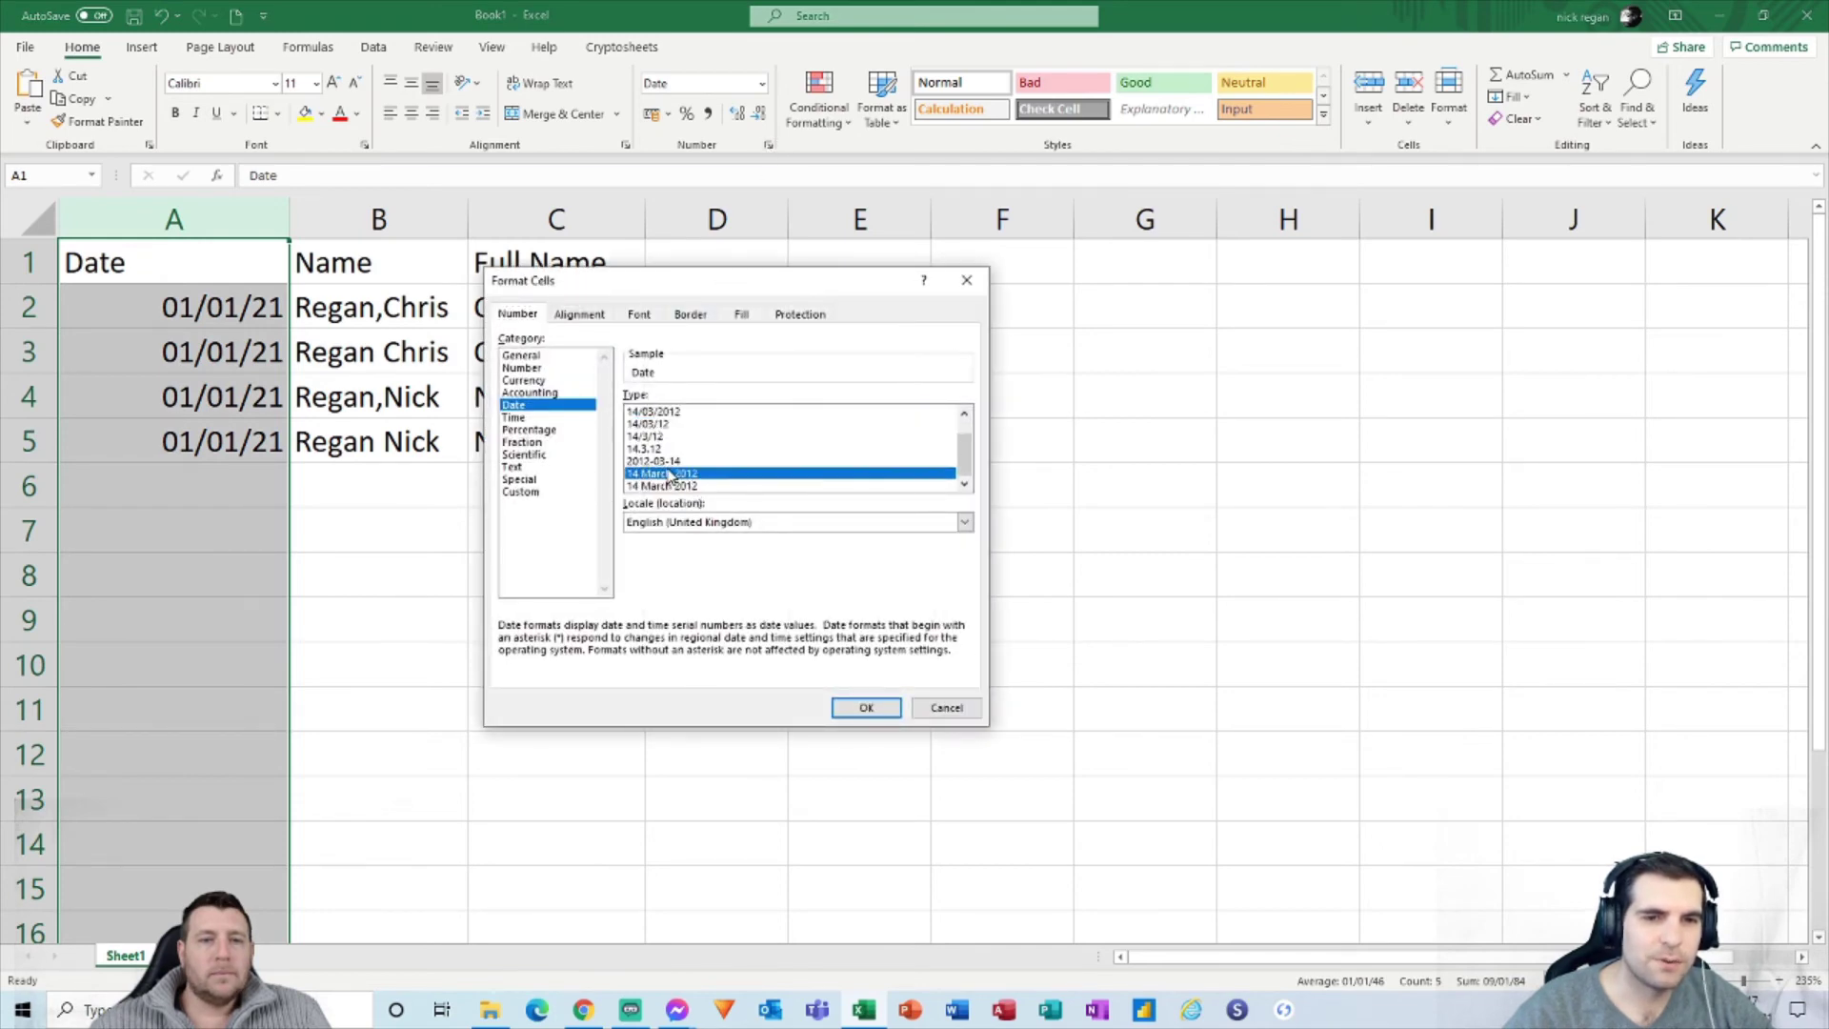
pyautogui.click(866, 707)
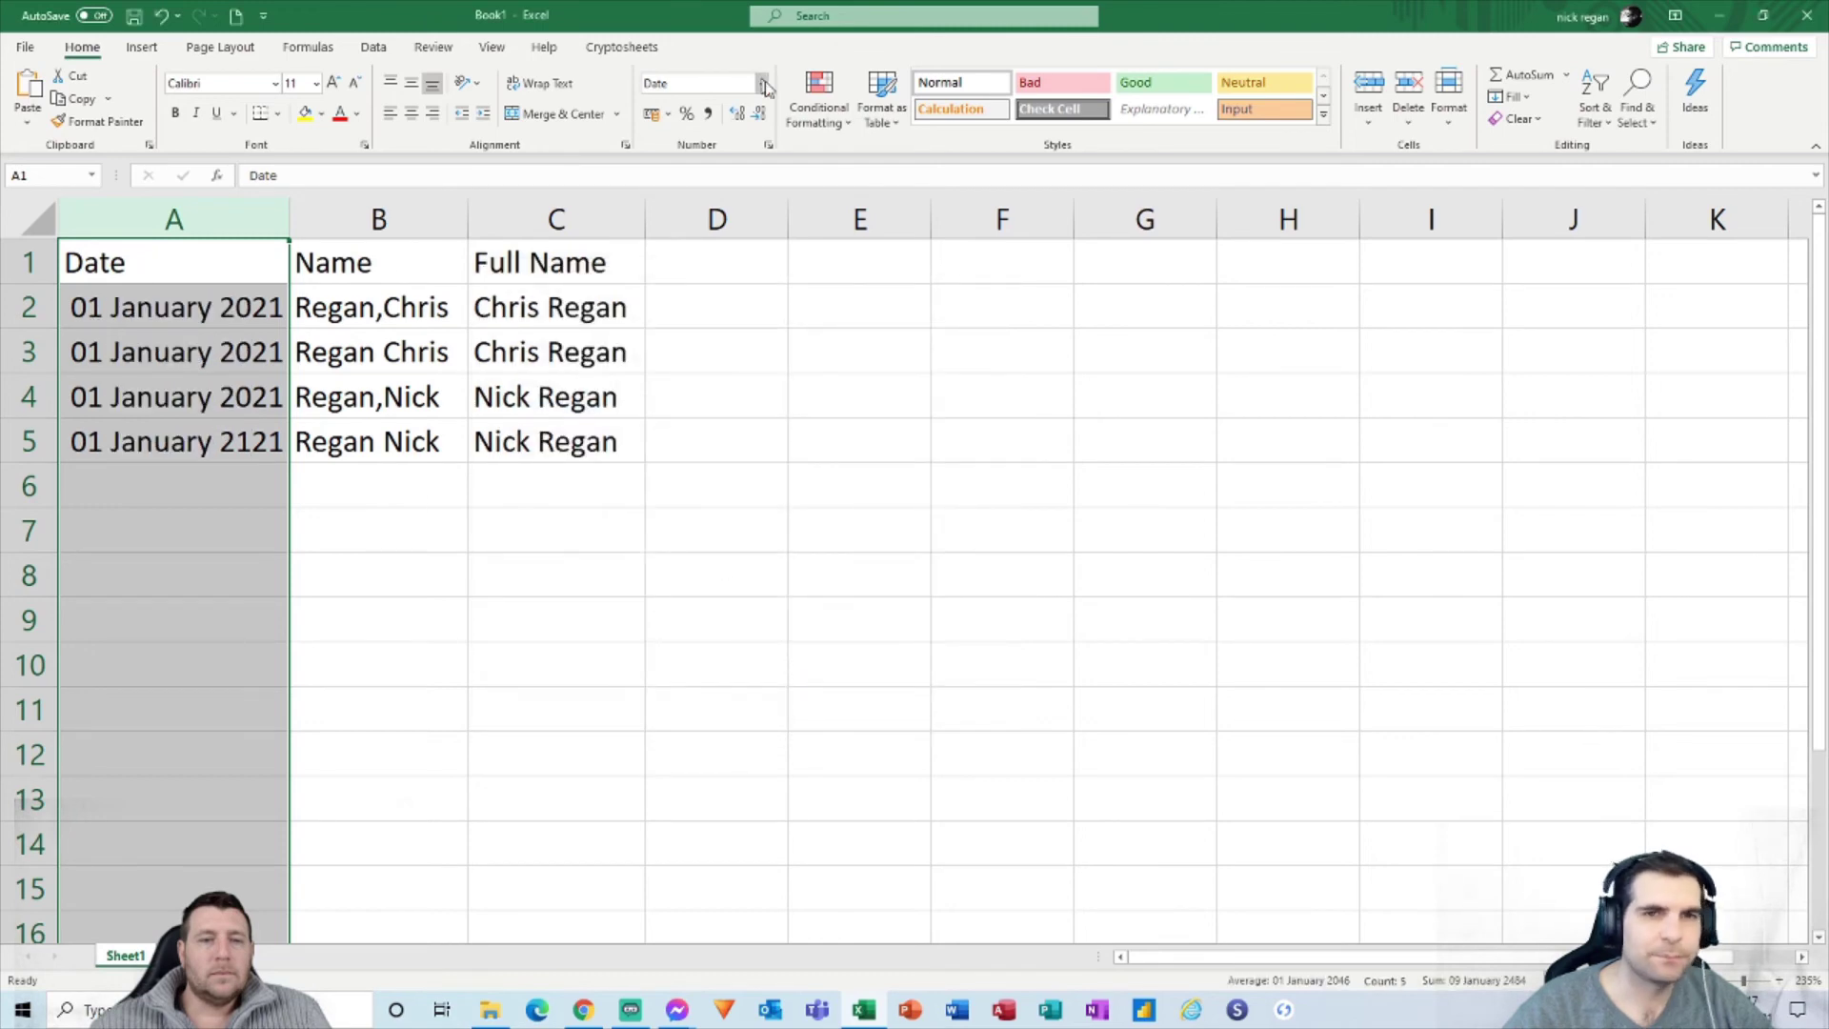
# Step: Examine the custom number format codes available for column A without applying one
pyautogui.click(768, 145)
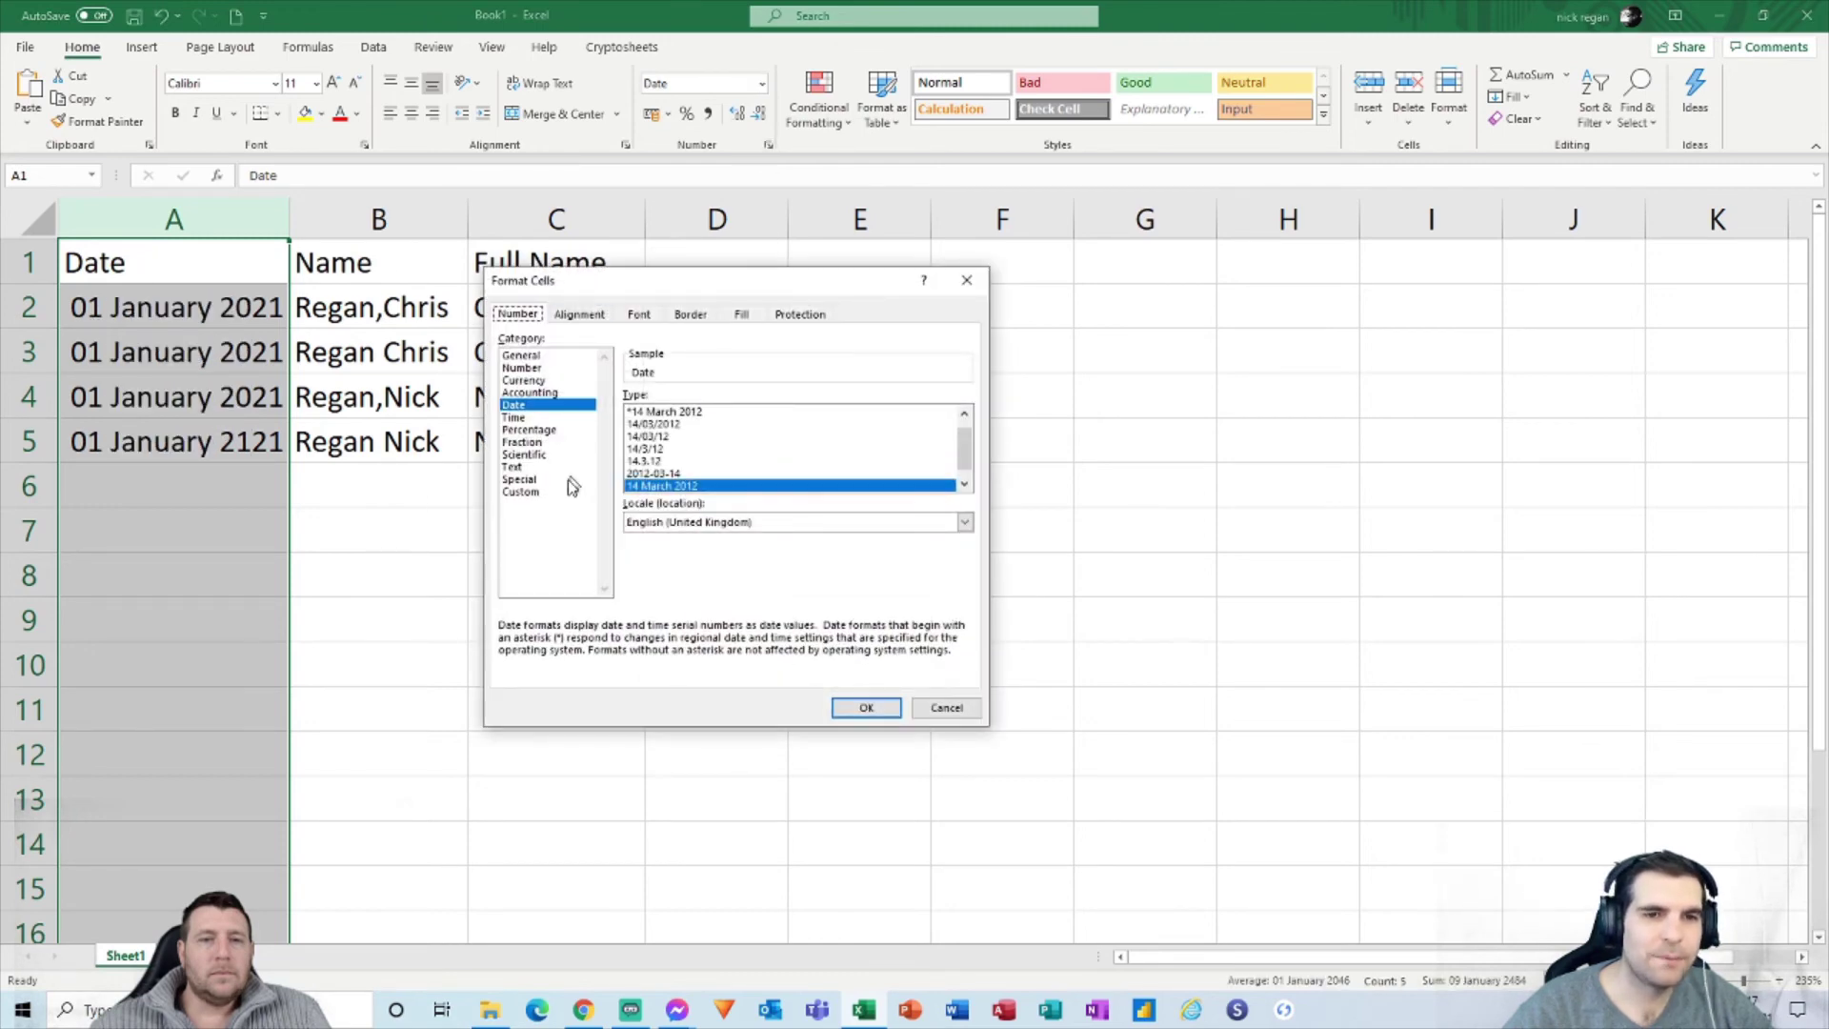
pyautogui.click(535, 493)
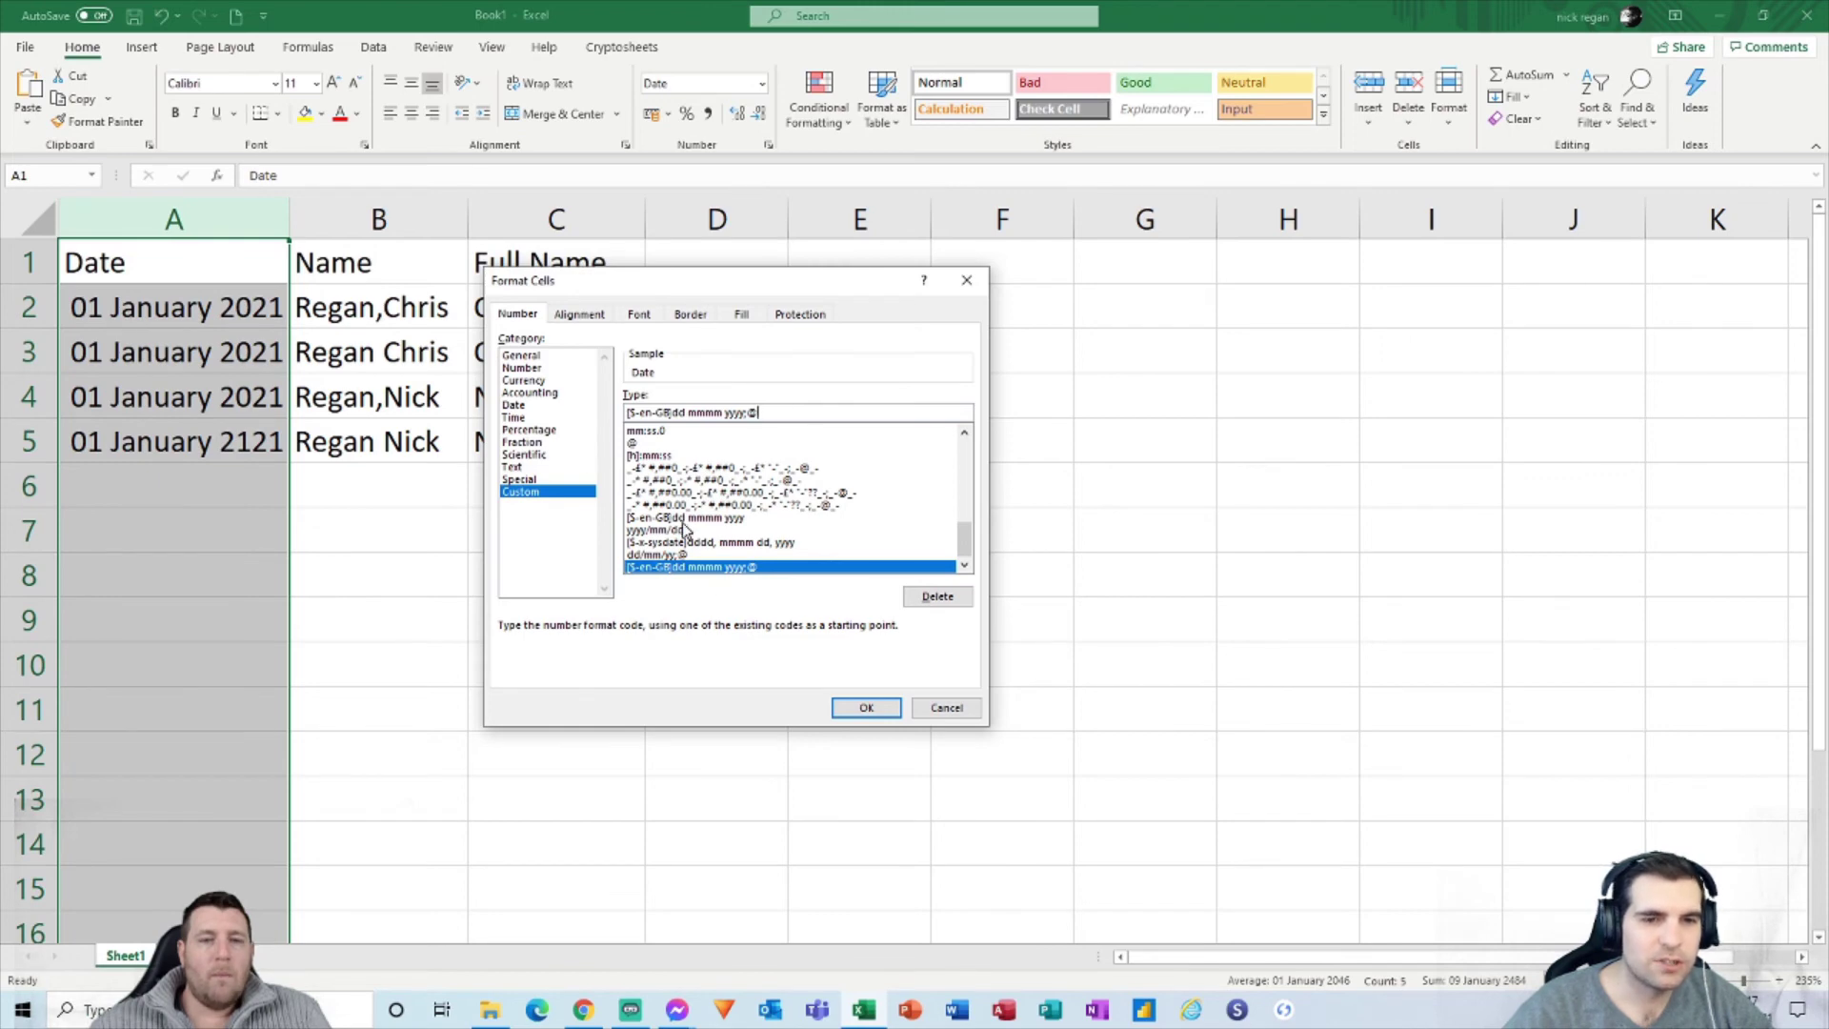
pyautogui.scroll(2, 684, 530)
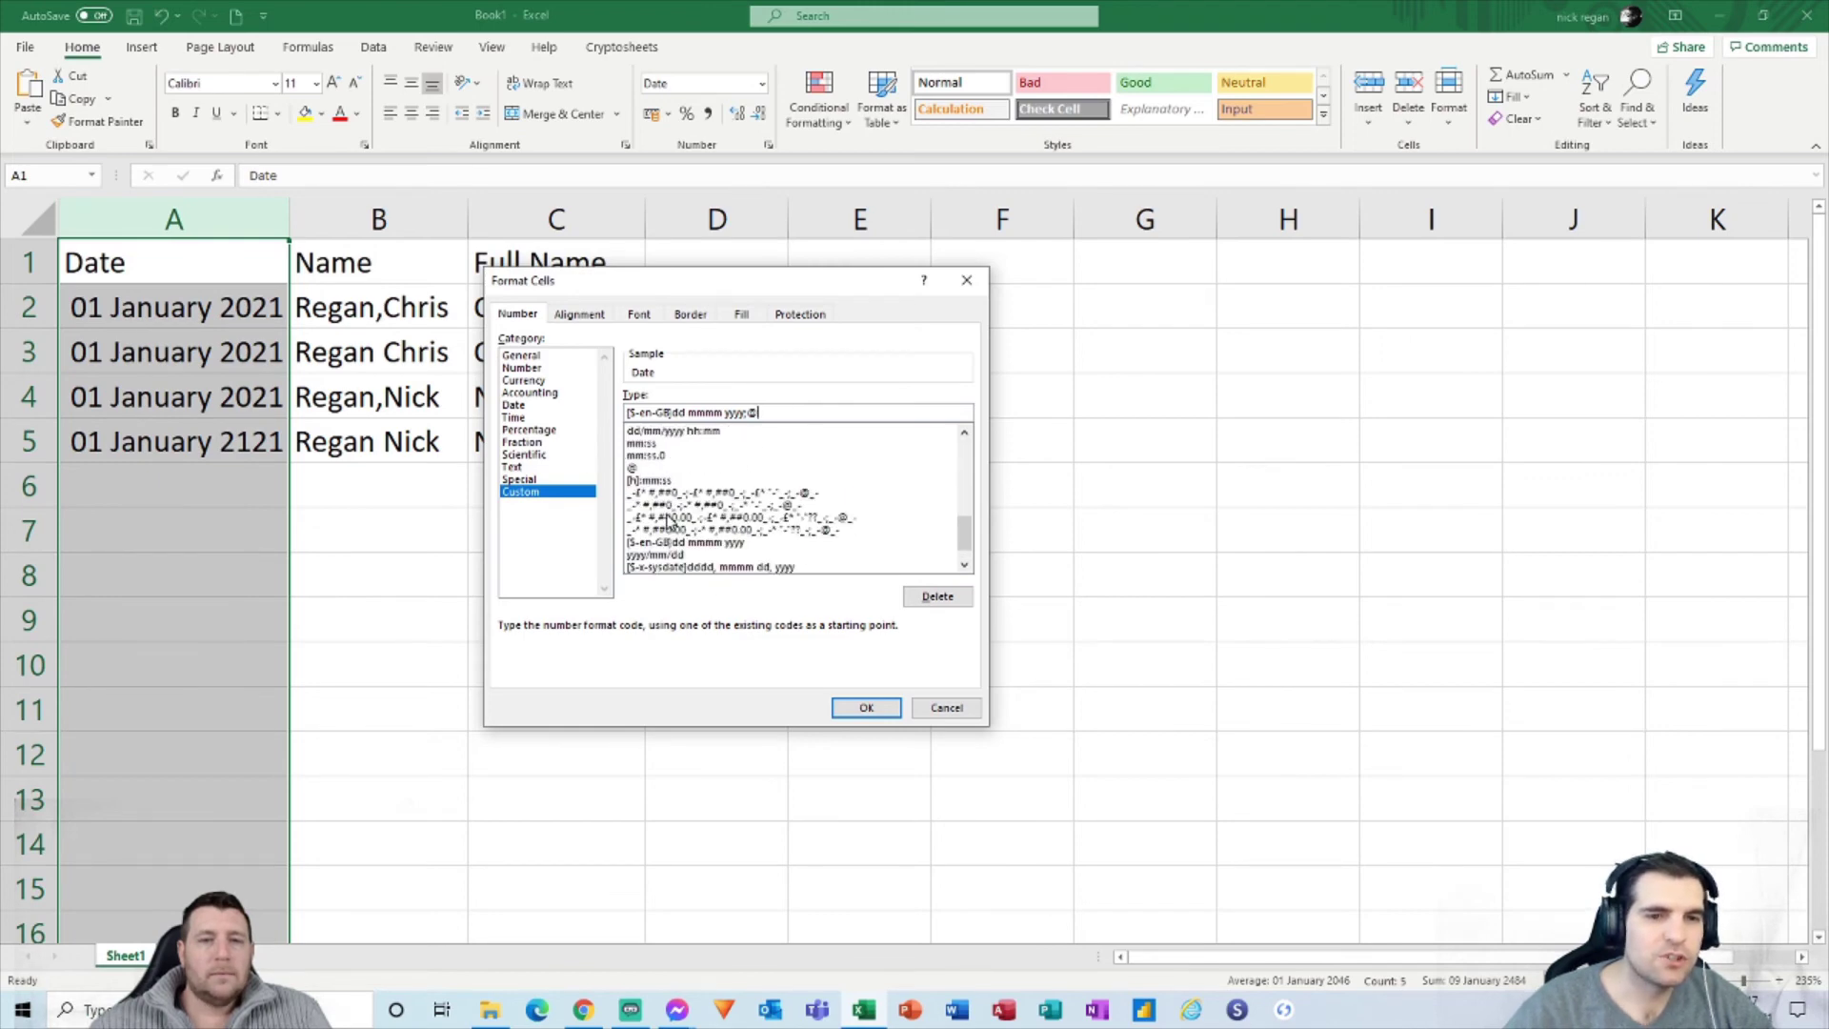
pyautogui.scroll(2, 669, 521)
pyautogui.scroll(1, 684, 515)
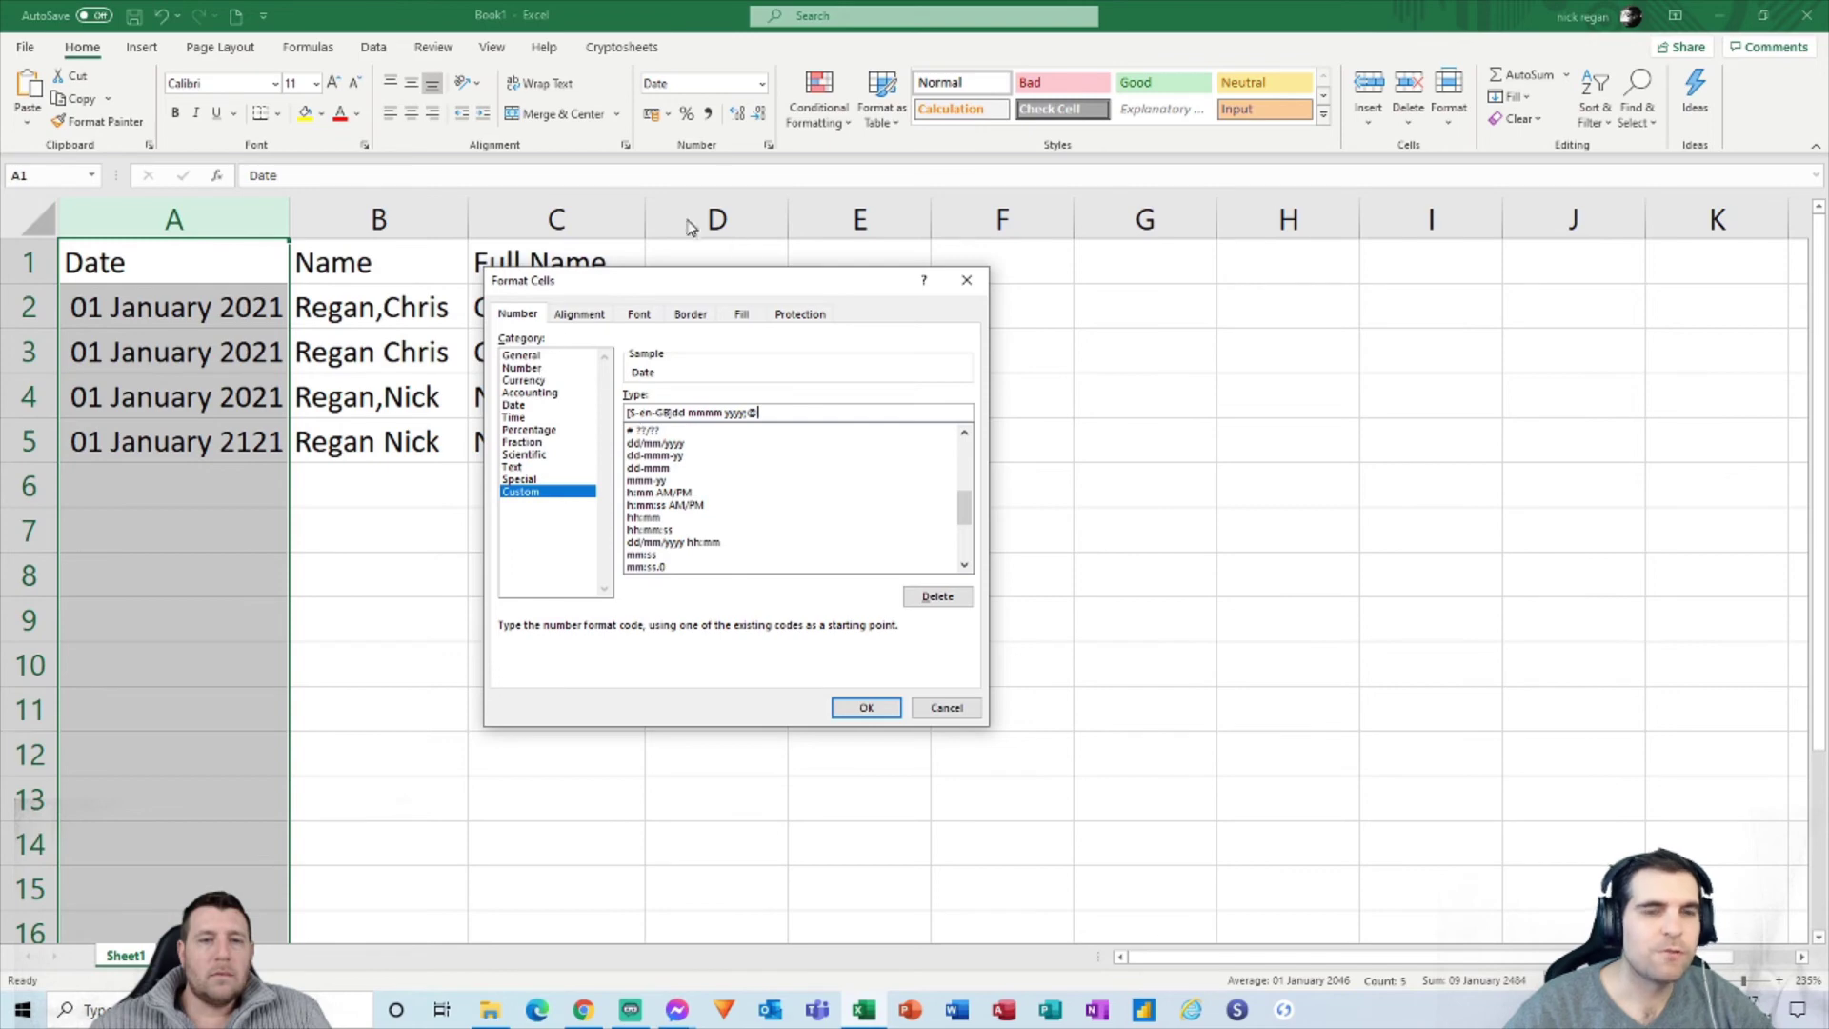
pyautogui.click(938, 708)
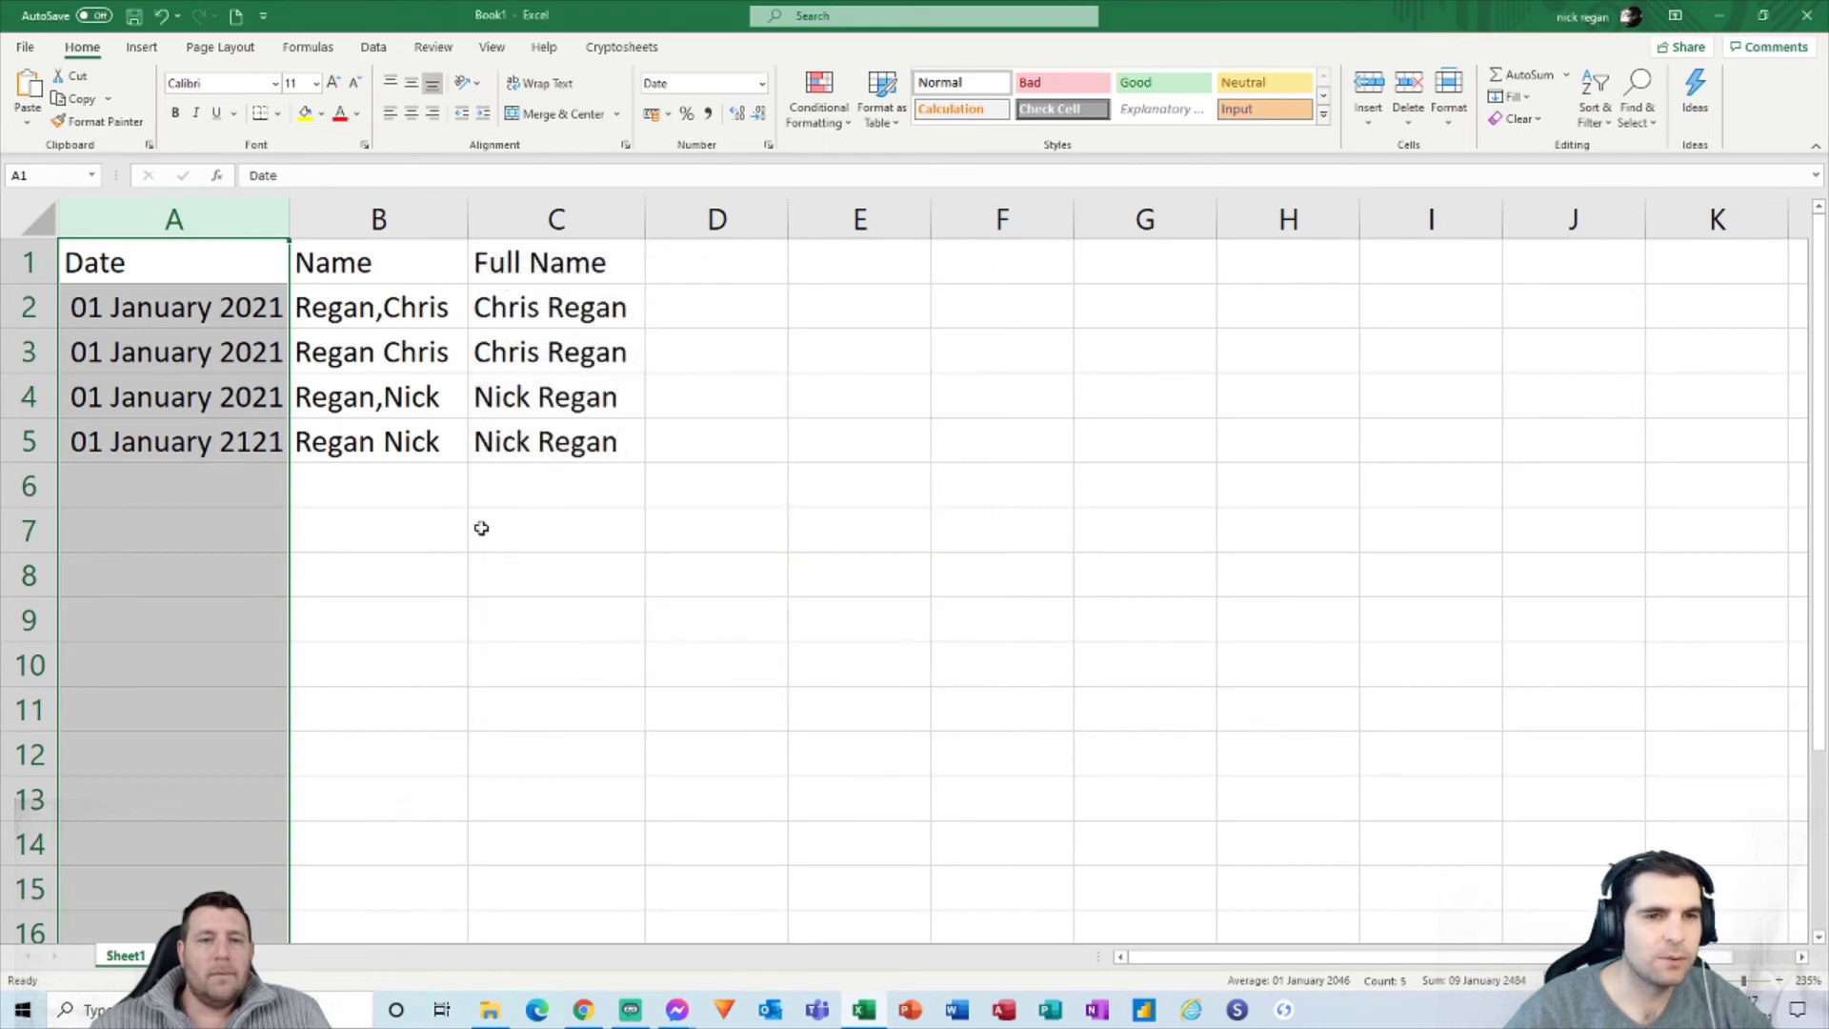
pyautogui.click(481, 528)
pyautogui.click(244, 297)
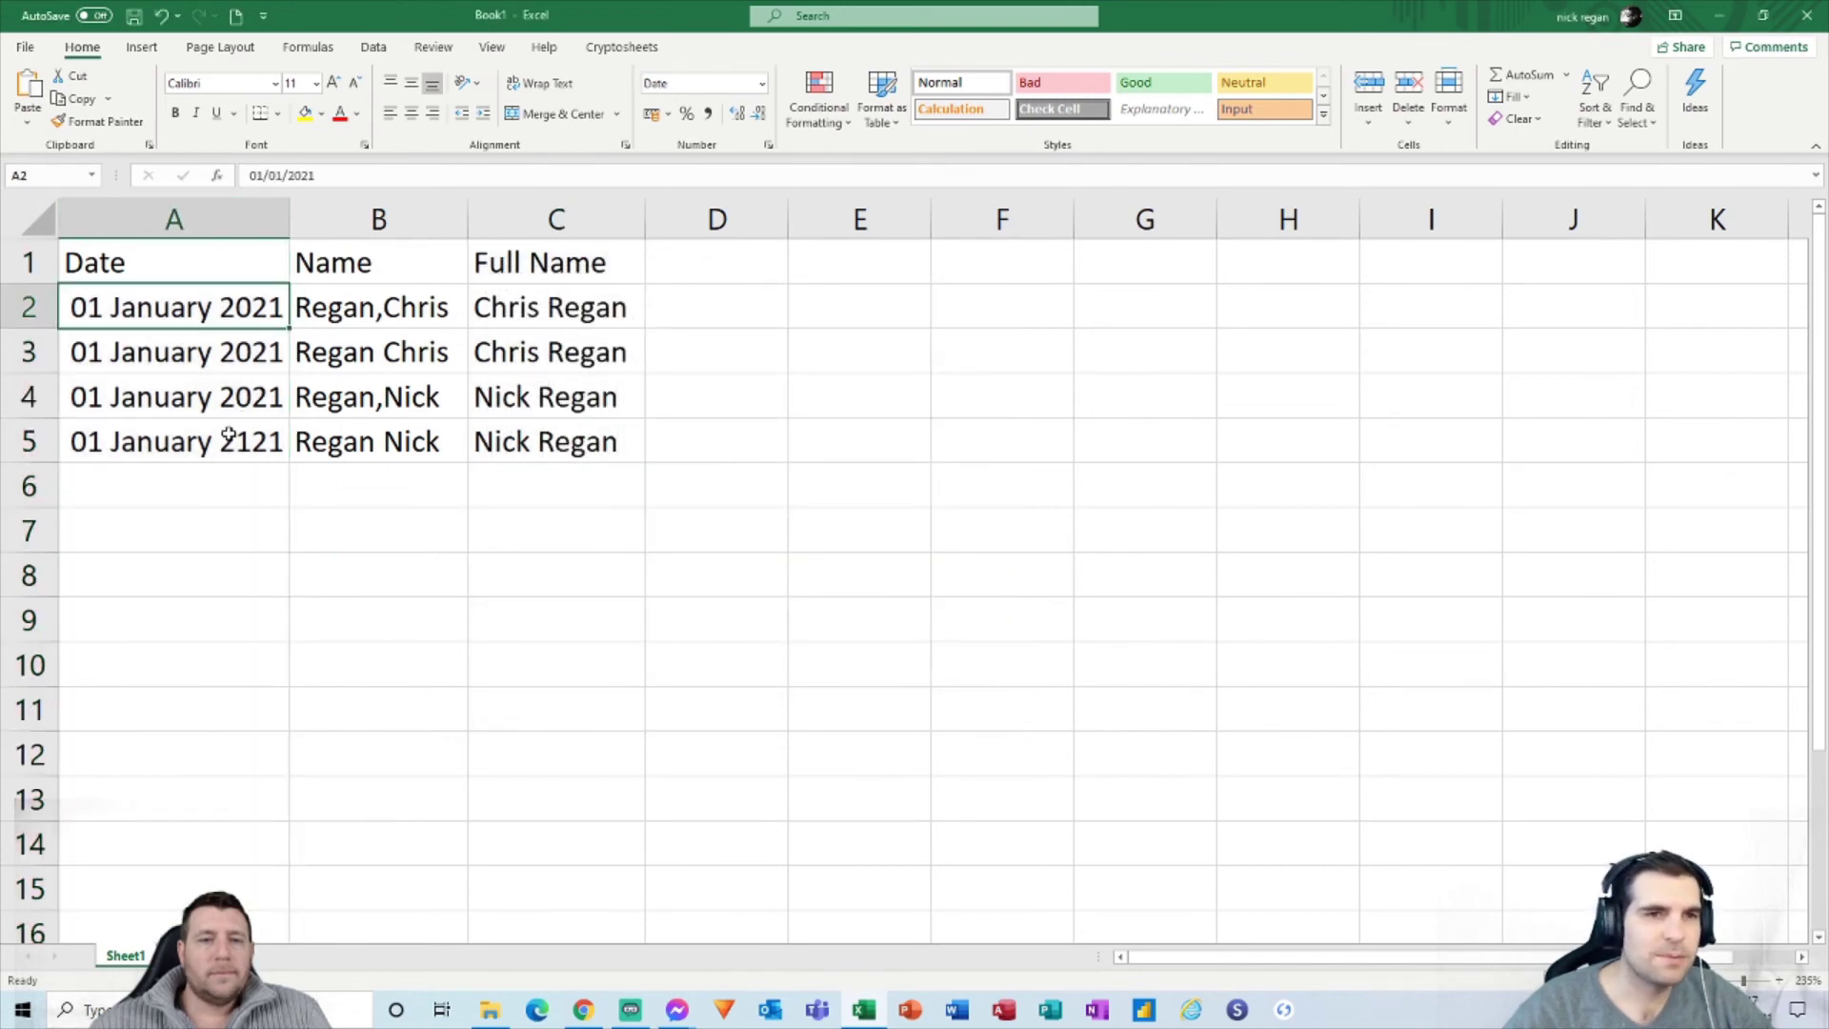
pyautogui.moveTo(229, 436); pyautogui.dragTo(229, 307)
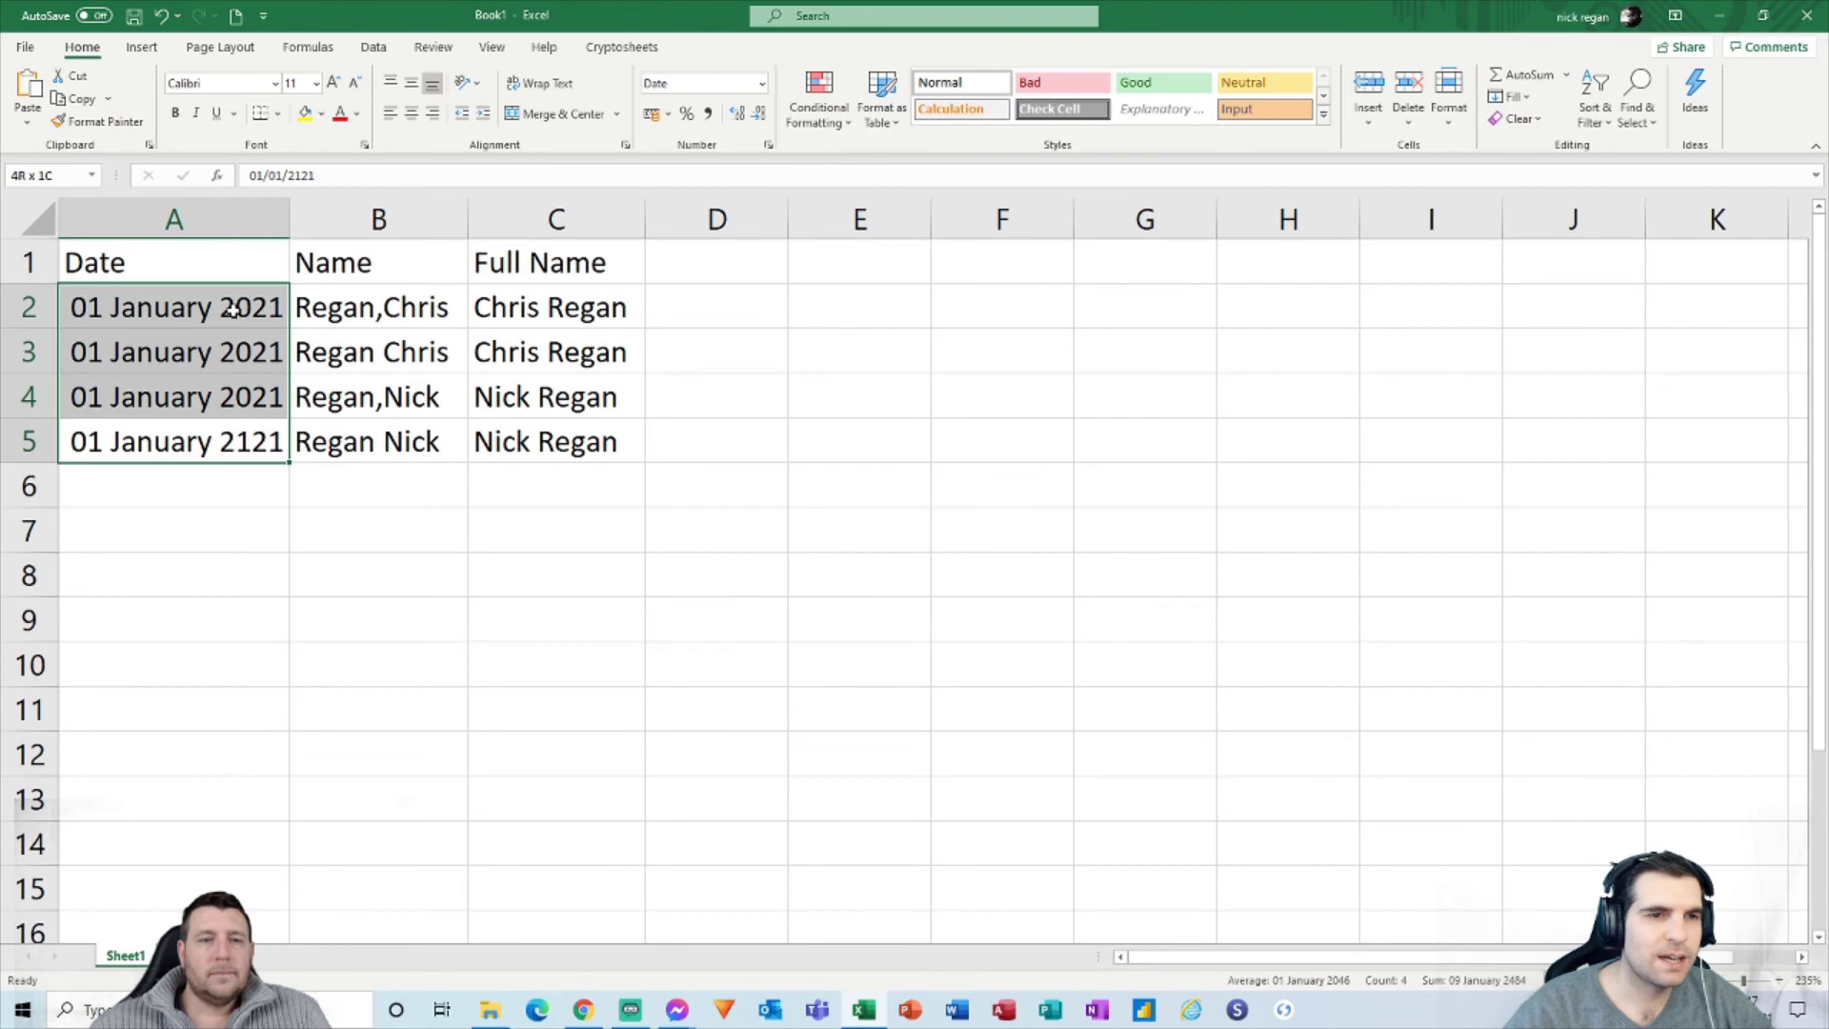
pyautogui.click(769, 146)
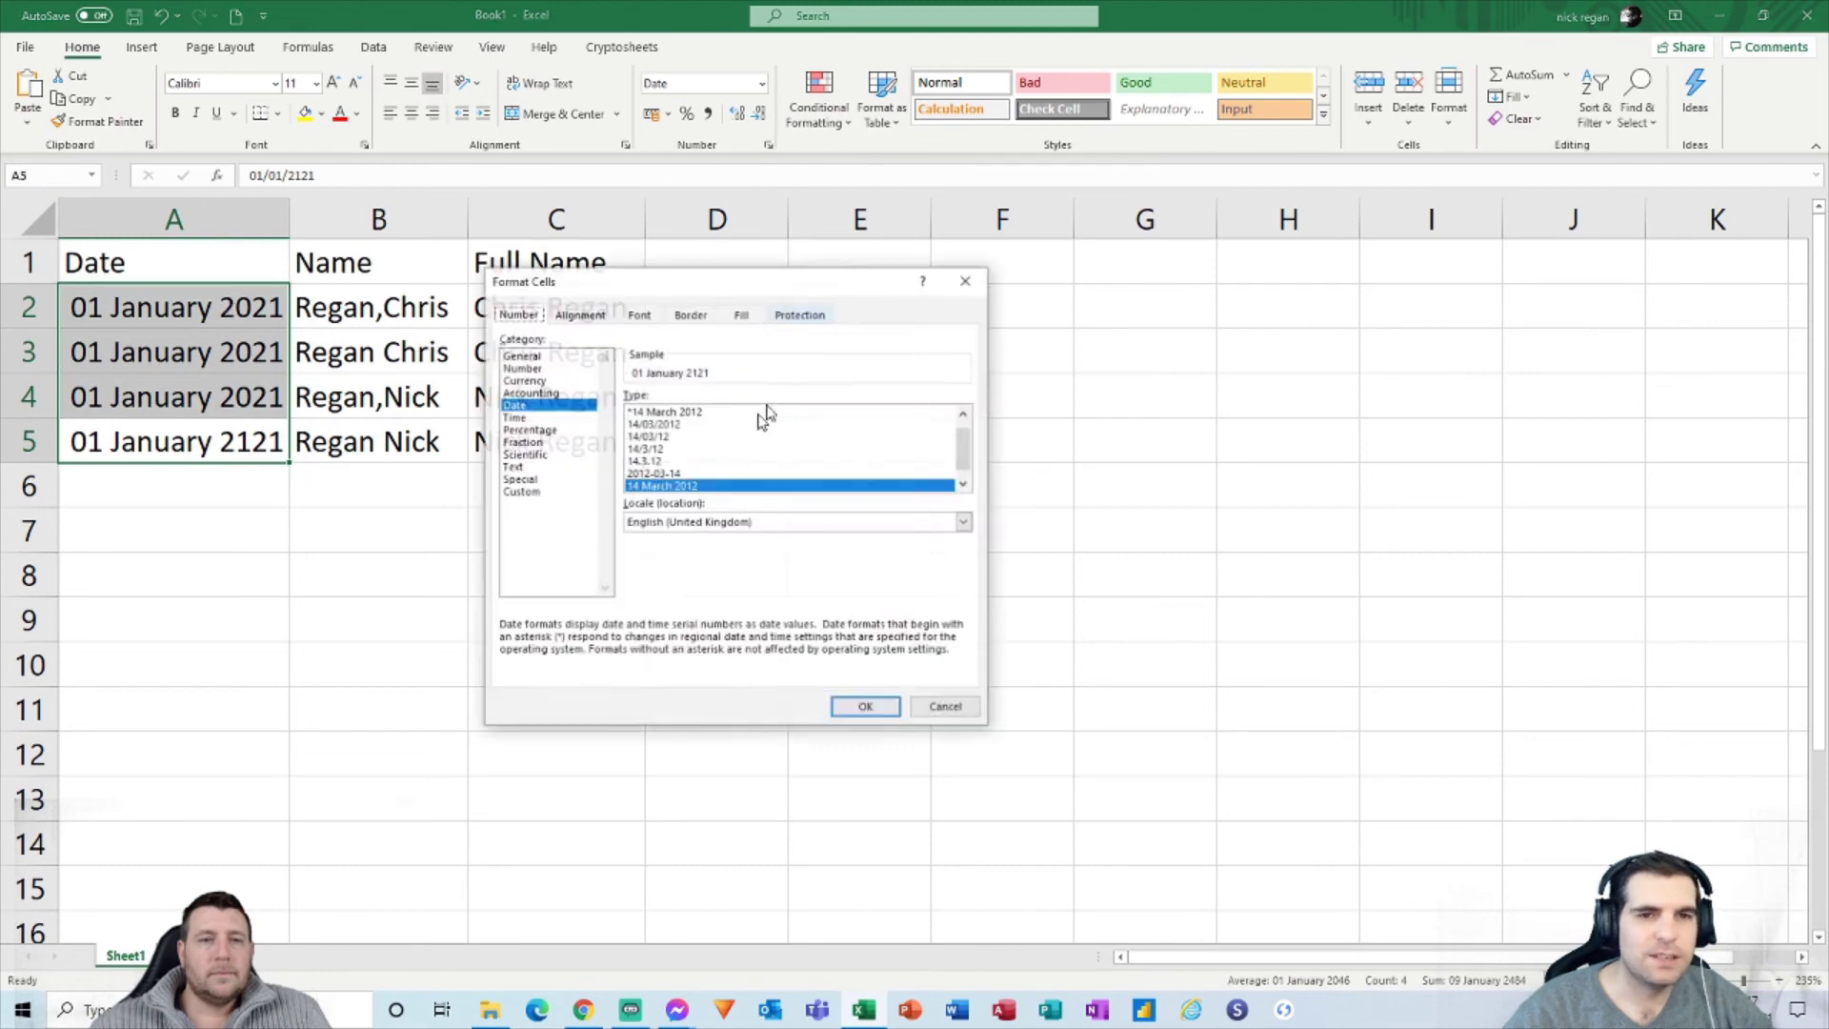
pyautogui.click(665, 436)
pyautogui.click(866, 707)
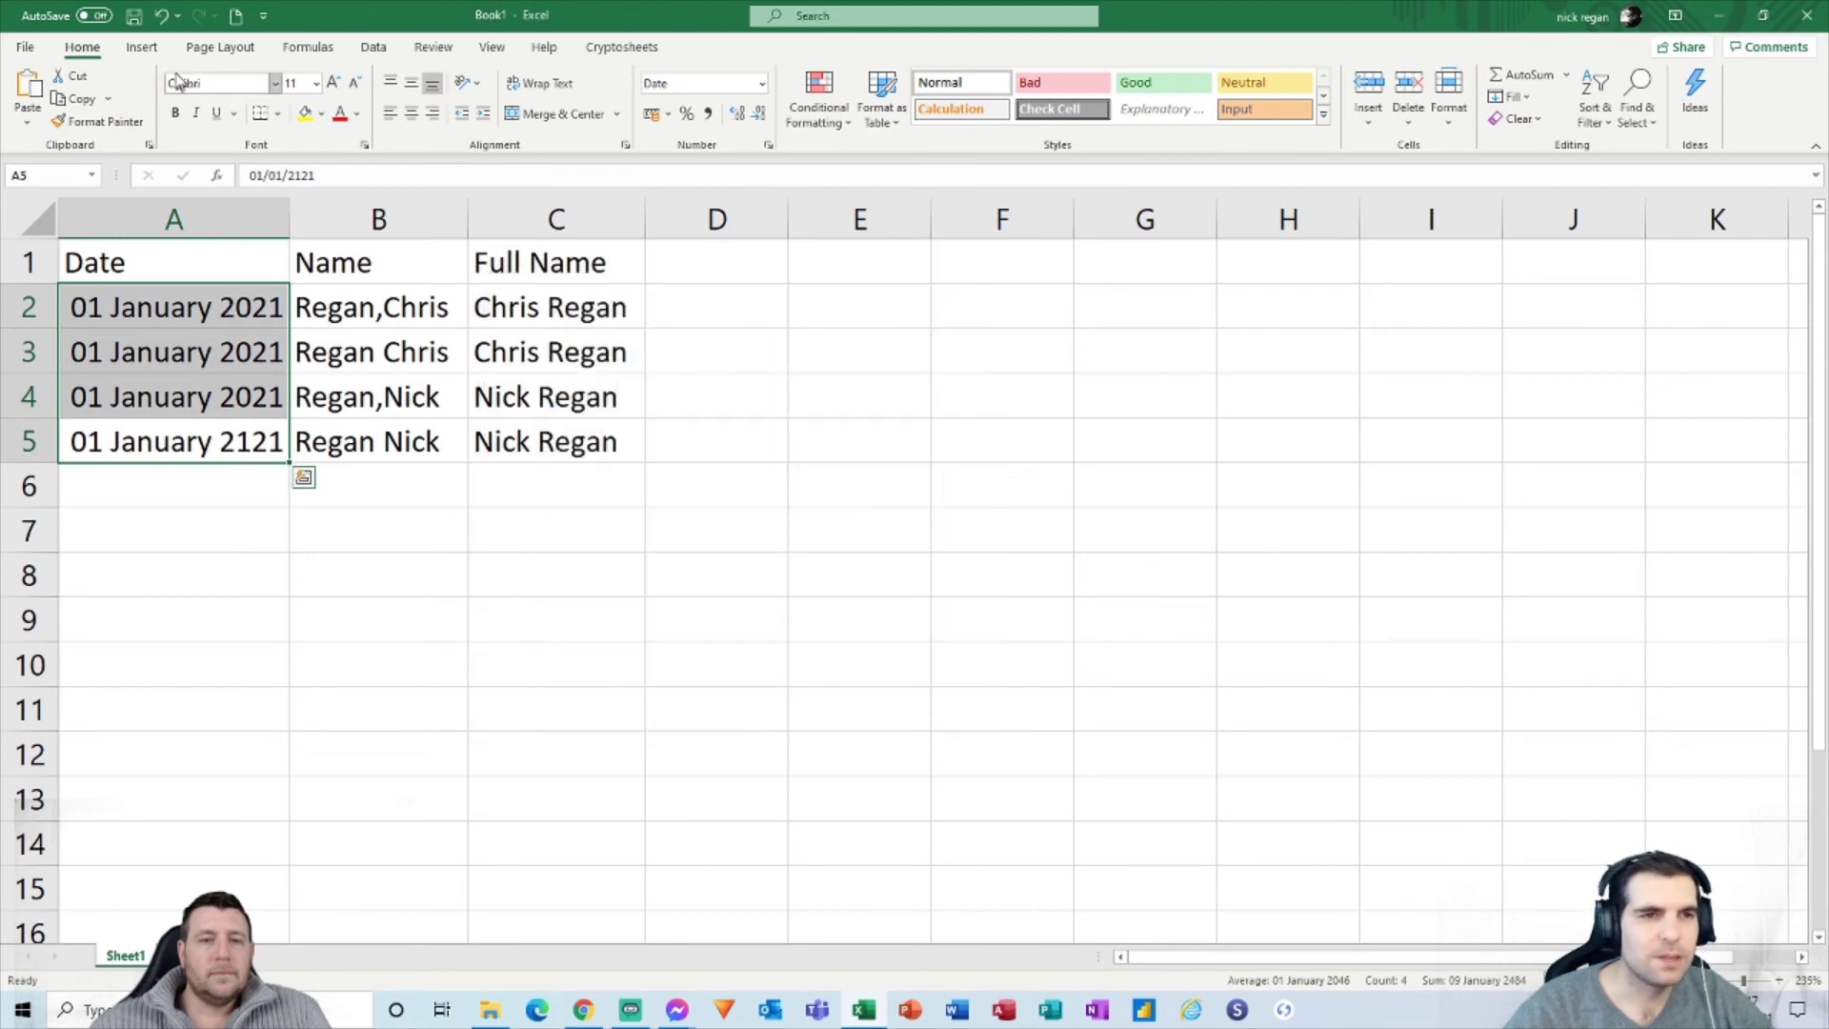
# Step: Undo the date formatting applied to column A
pyautogui.hotkey('ctrl', 'space')
pyautogui.click(161, 16)
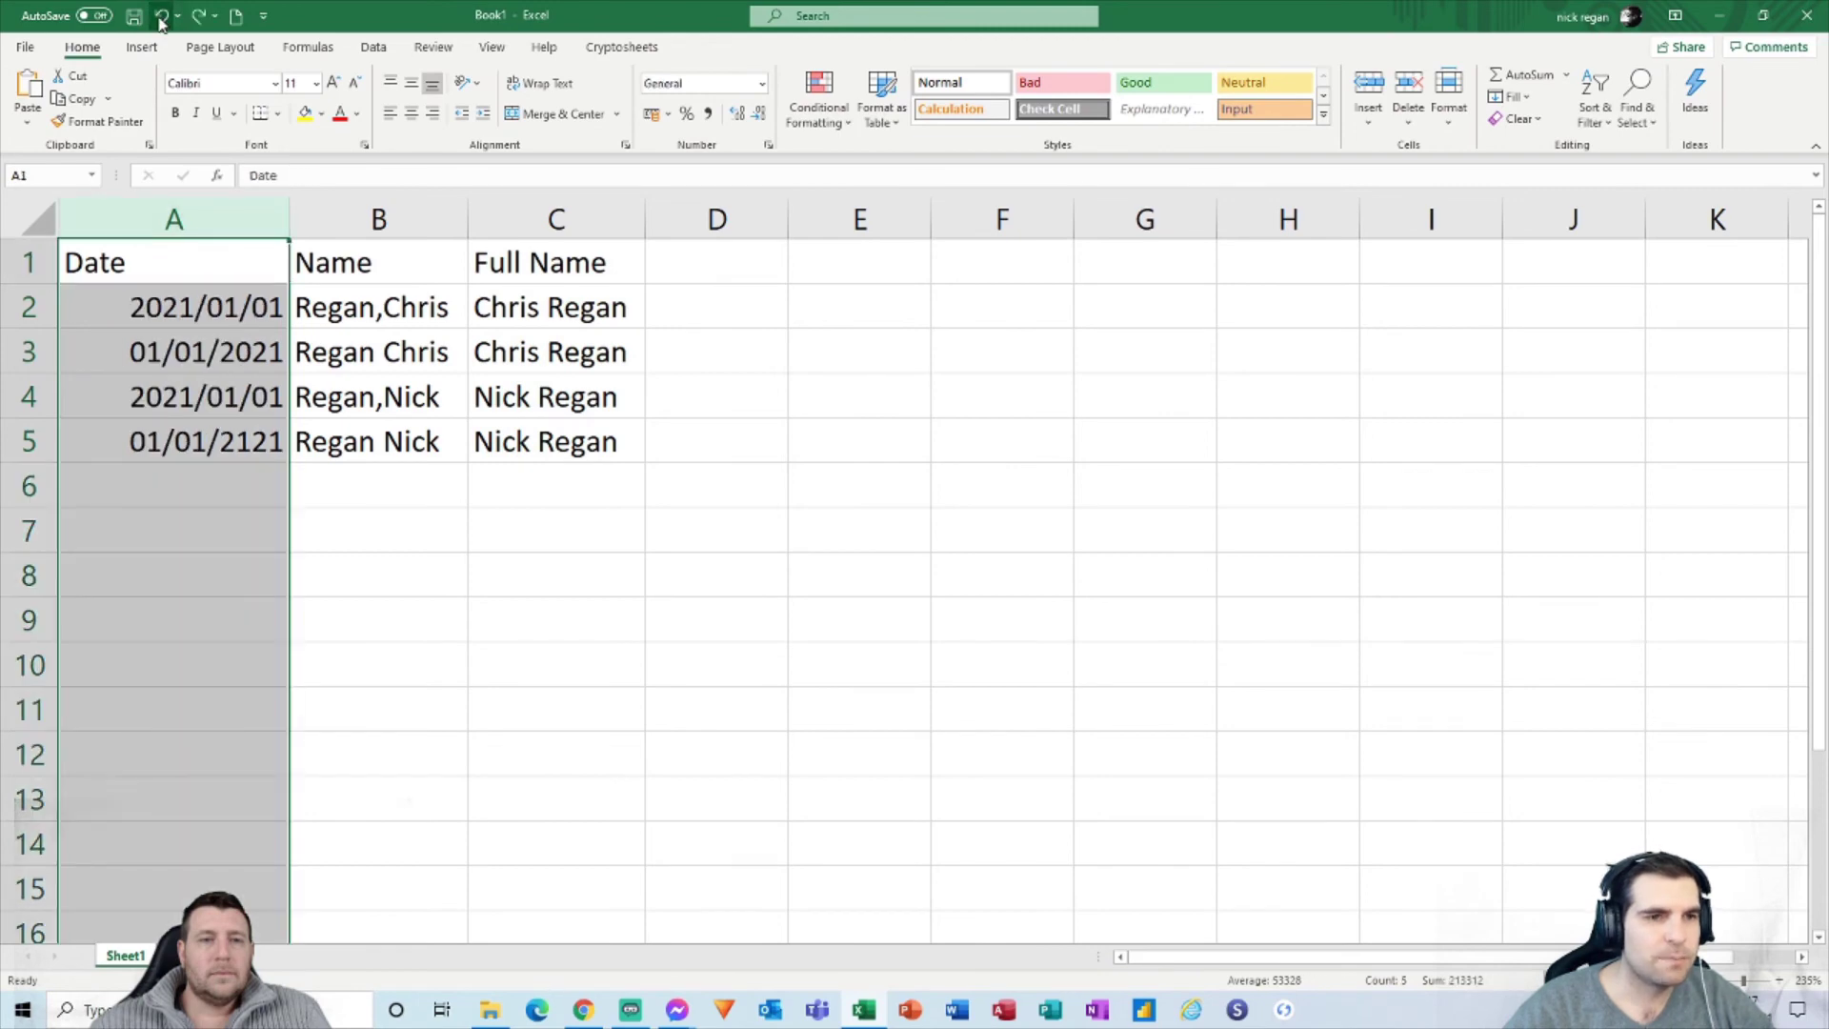
pyautogui.click(712, 437)
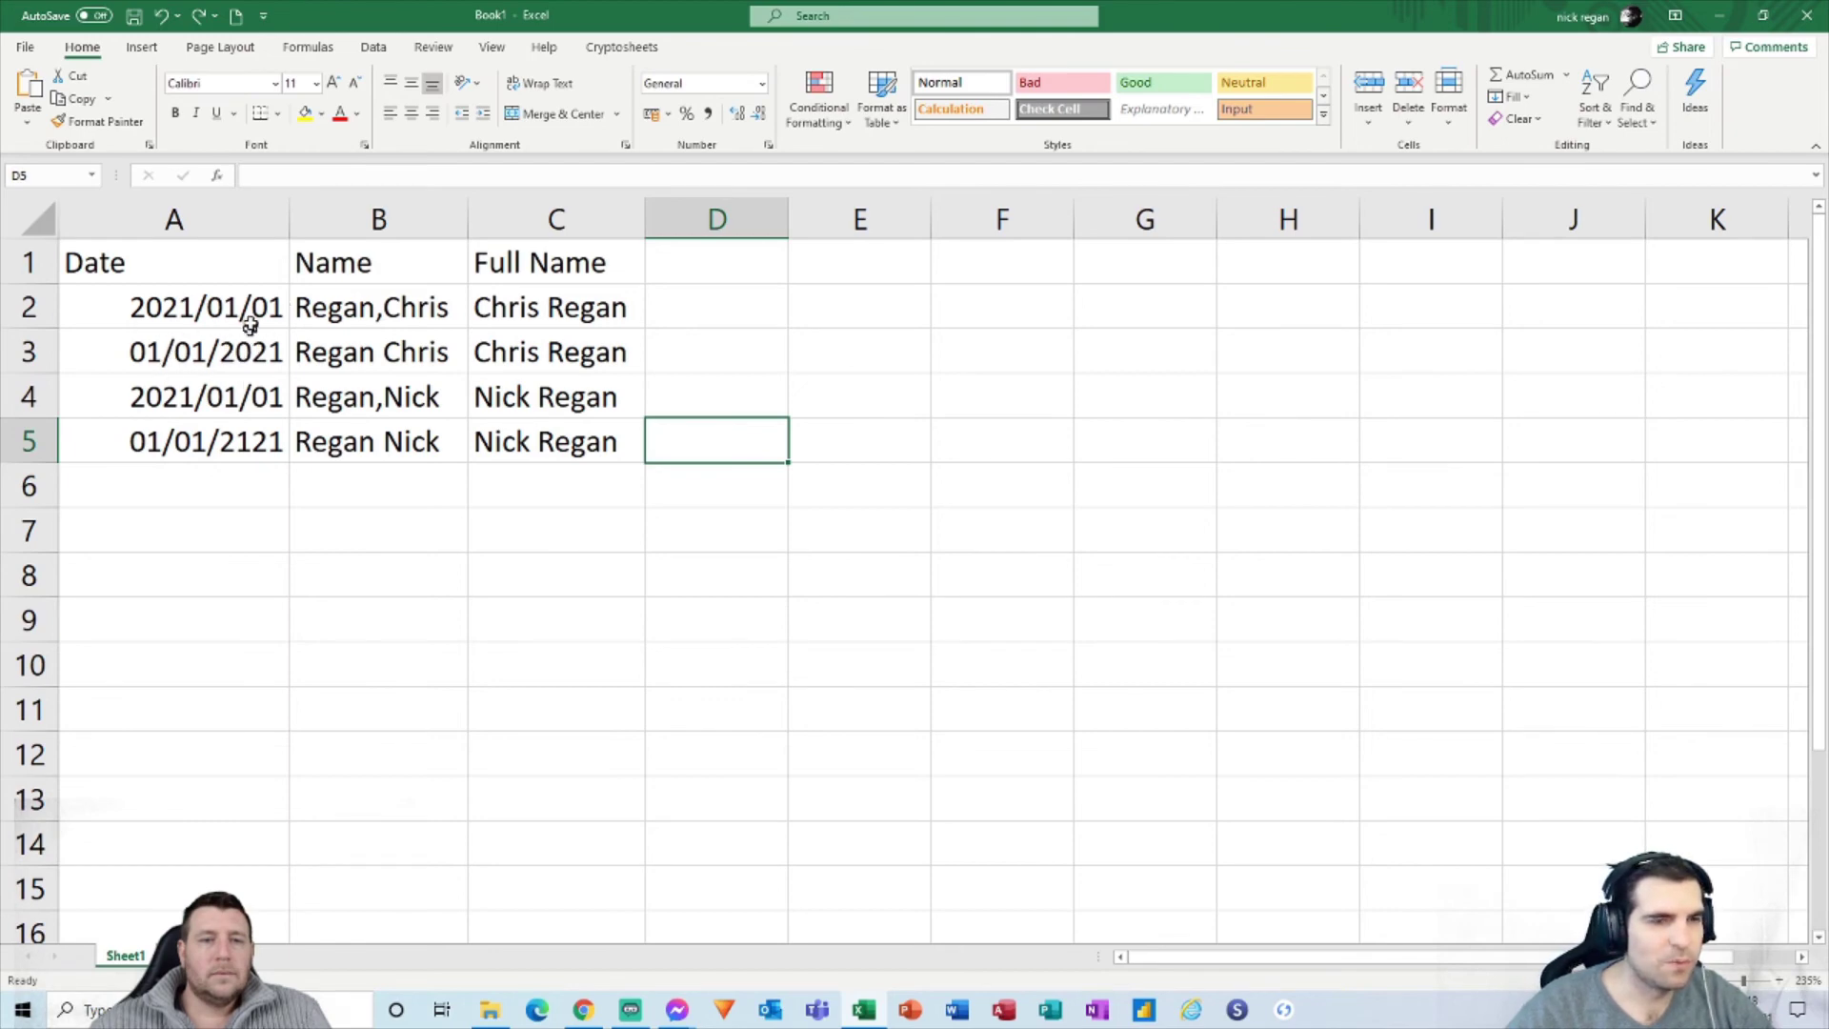
pyautogui.click(238, 219)
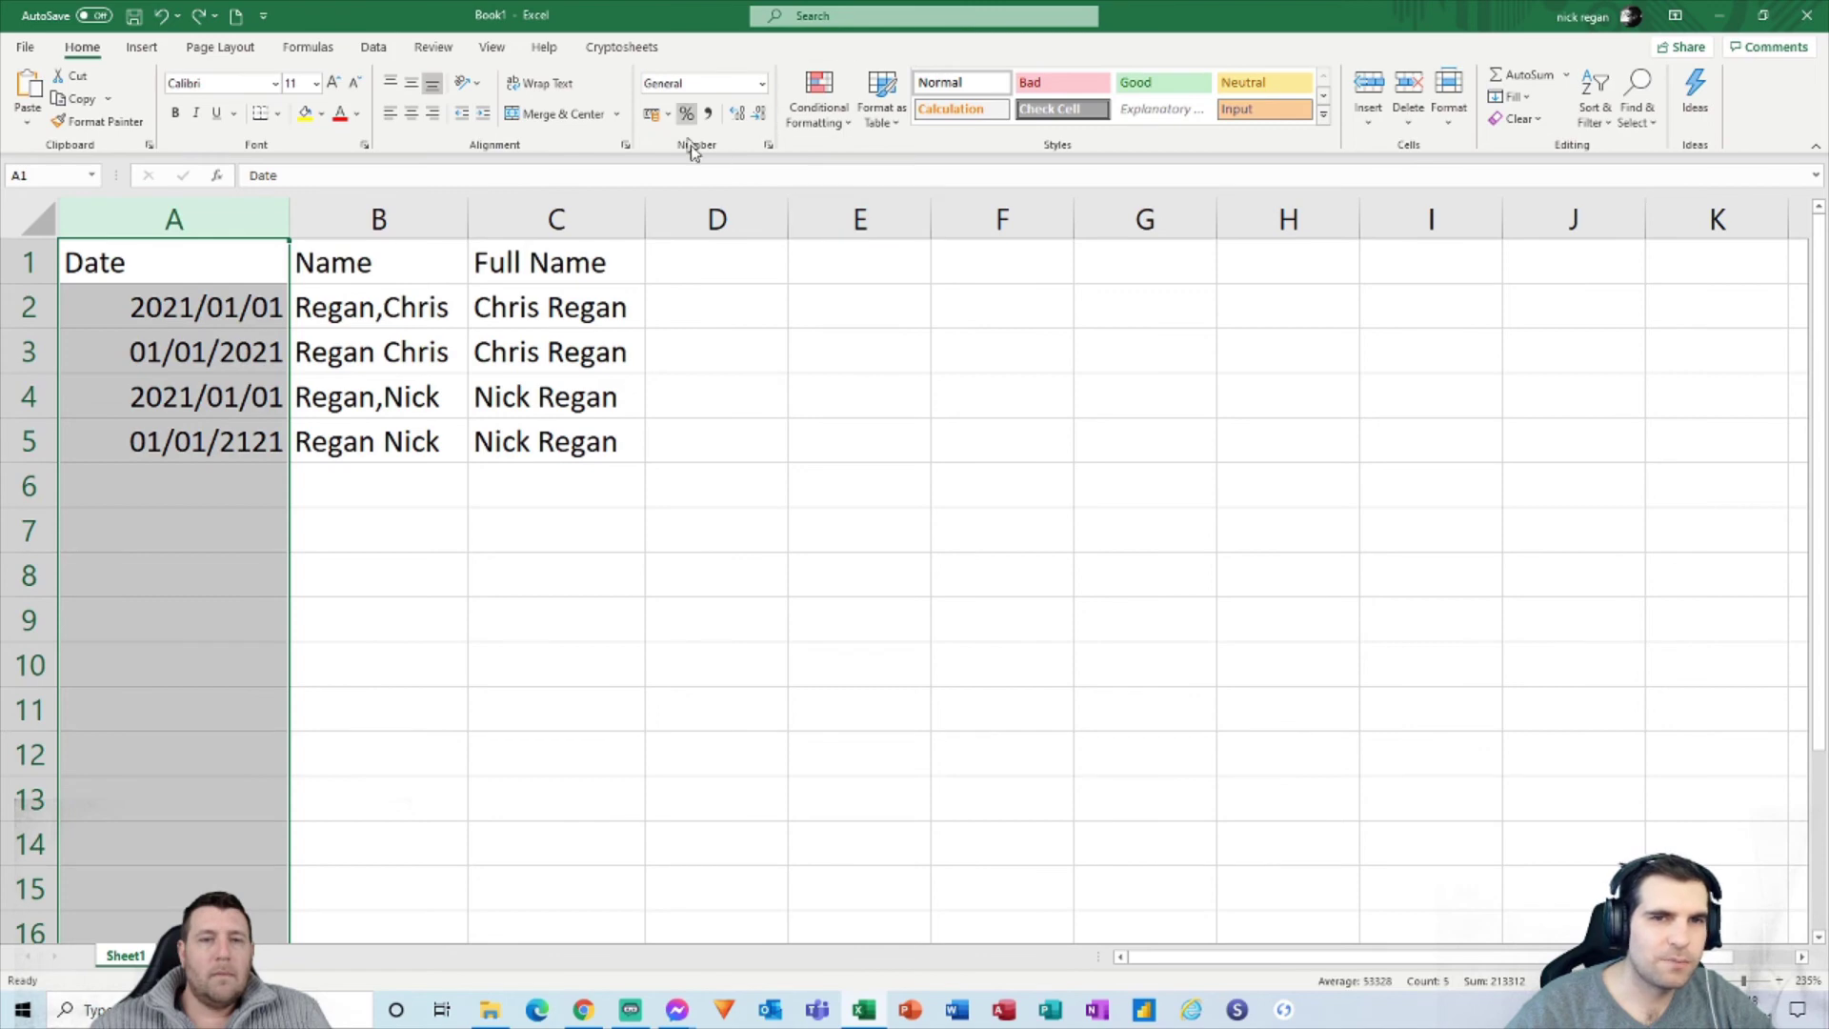
pyautogui.click(425, 530)
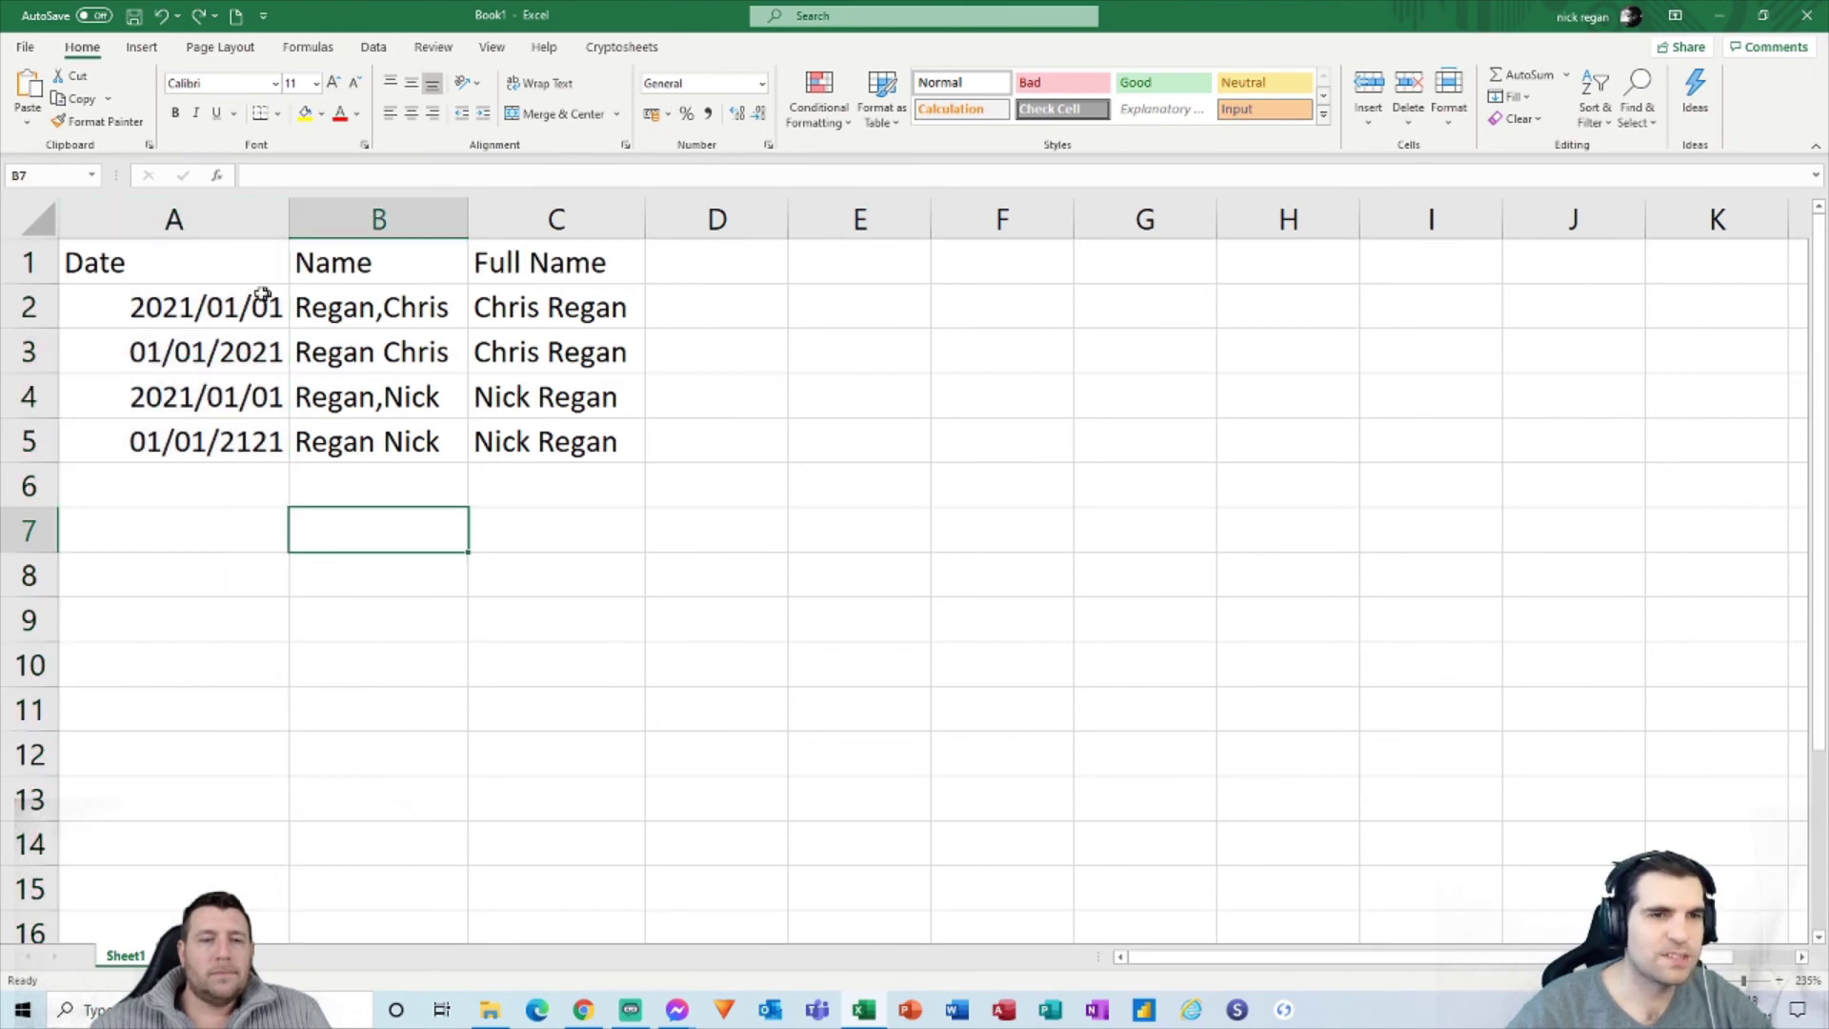
pyautogui.click(534, 310)
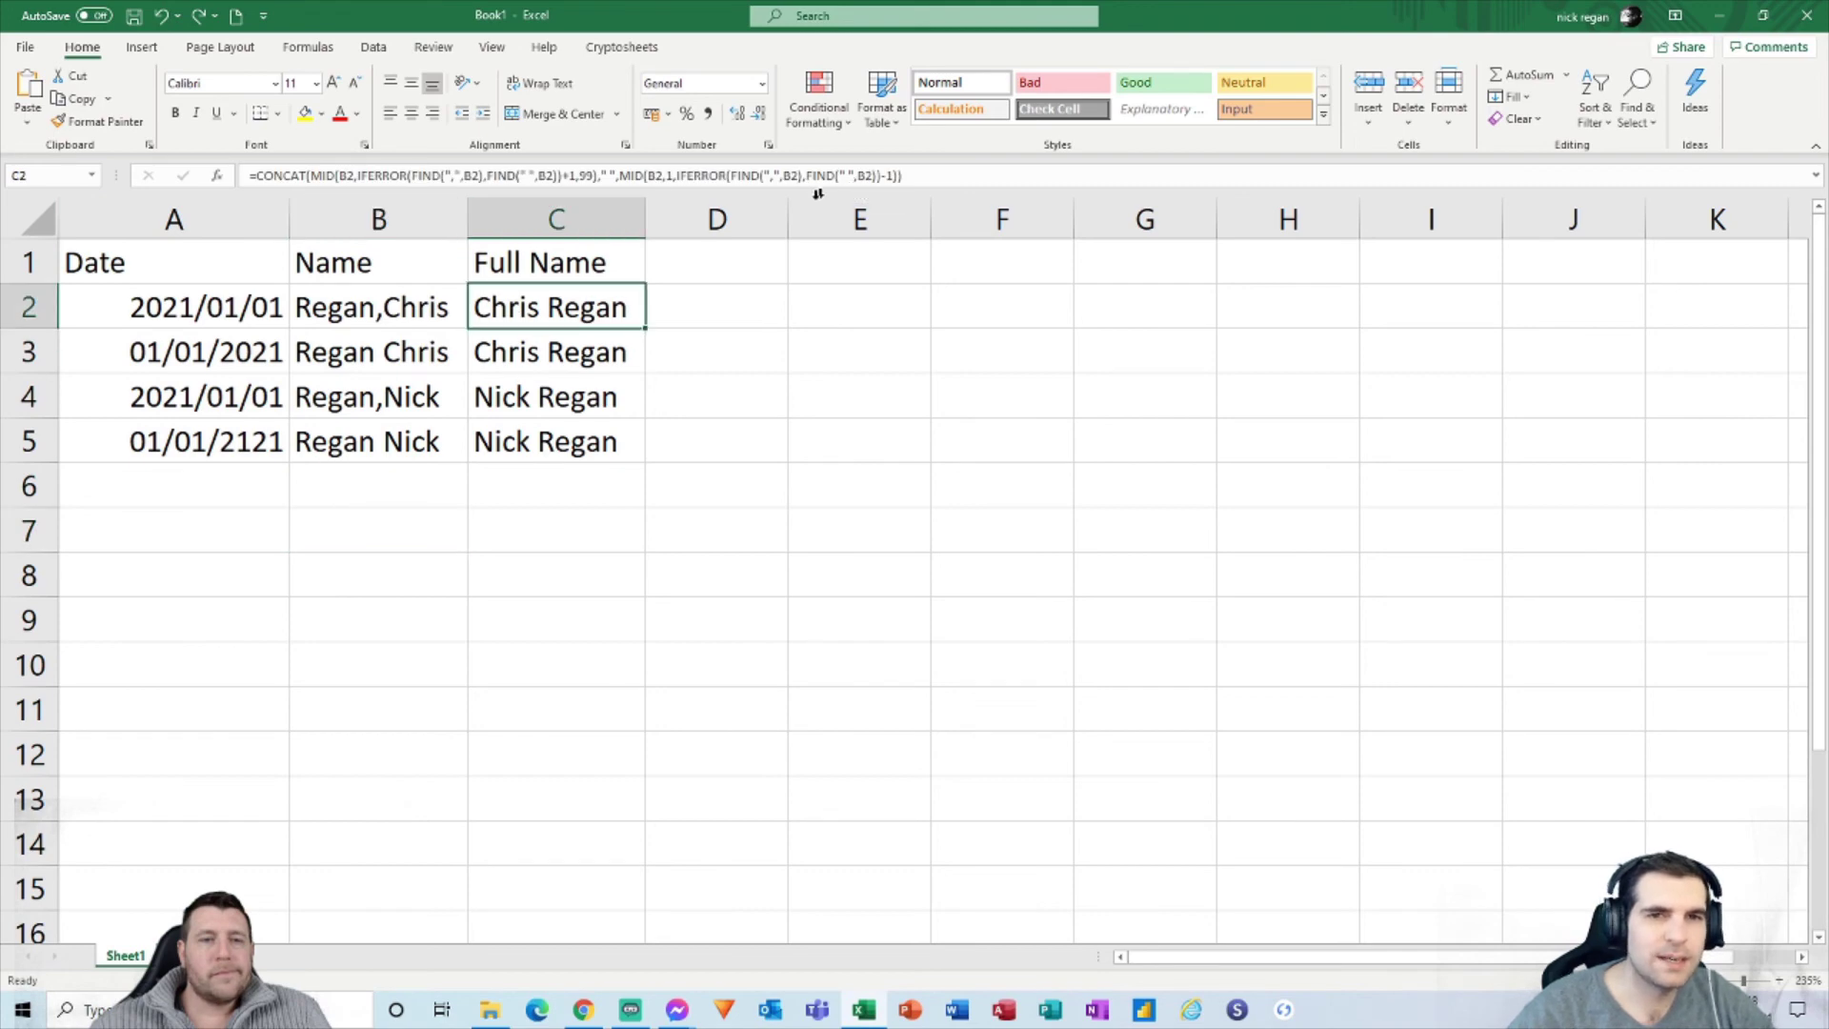
pyautogui.click(211, 305)
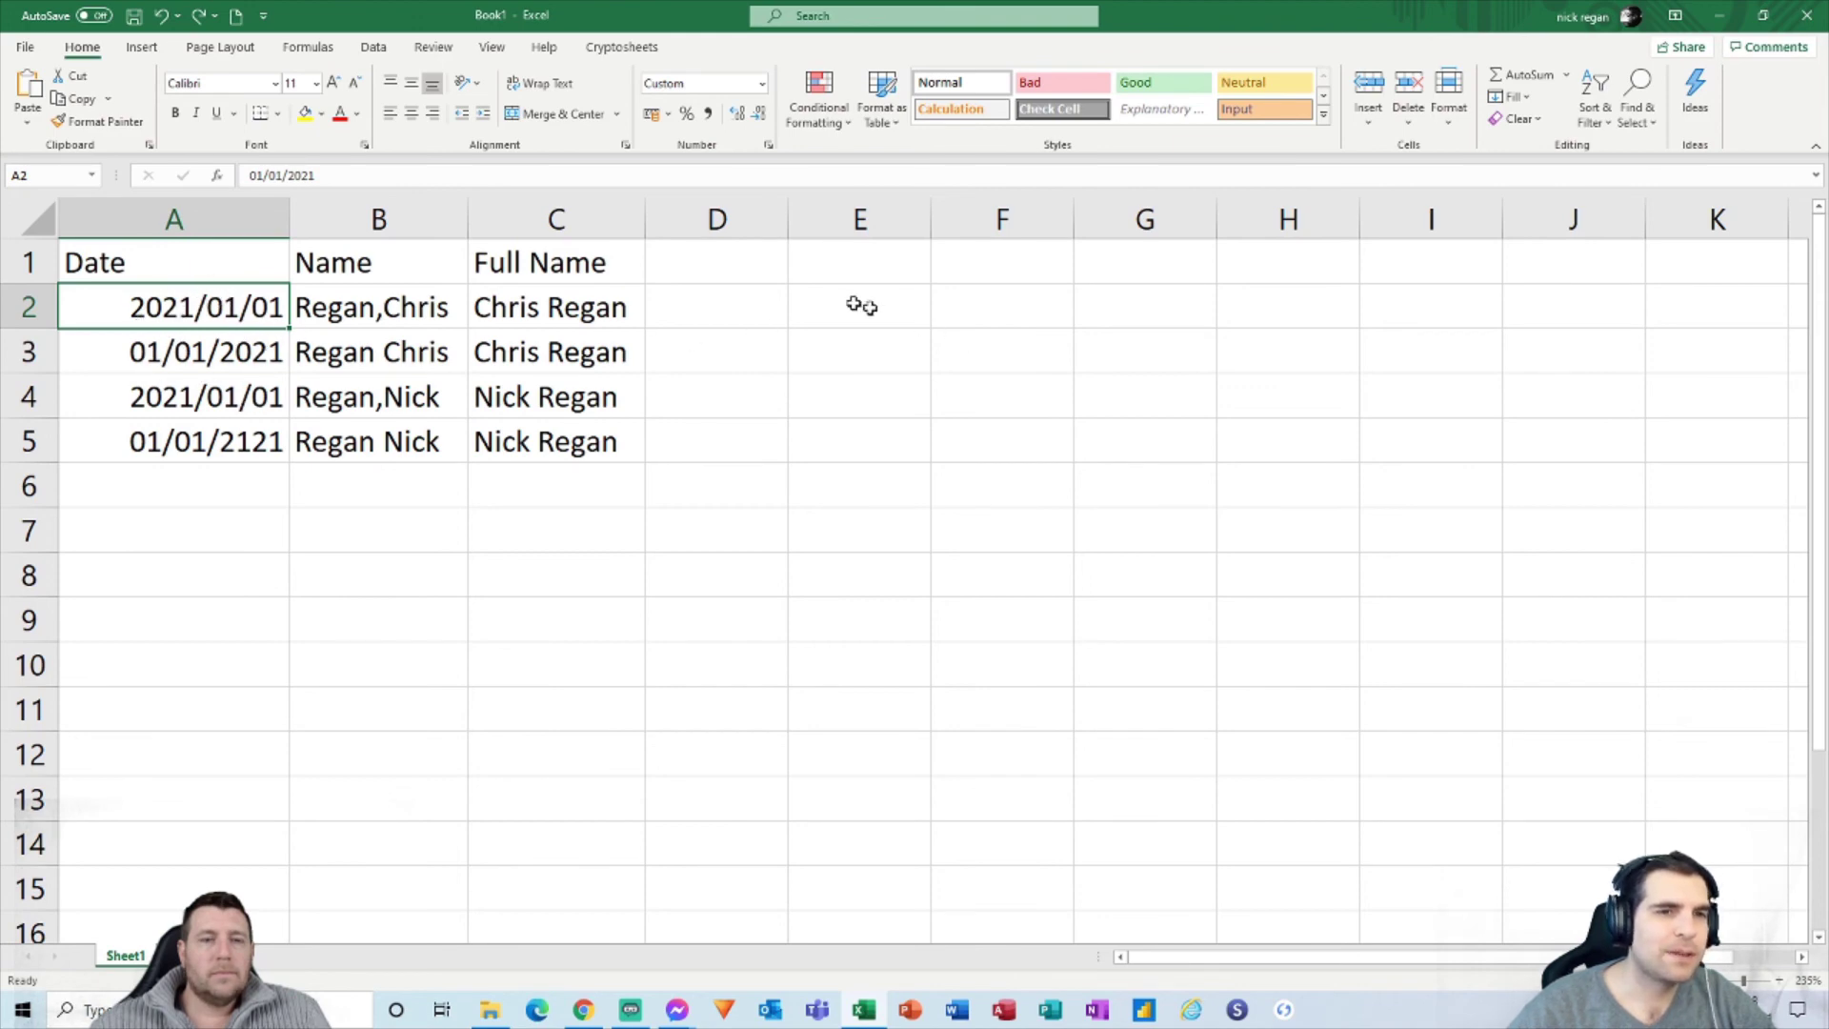
# Step: Enter the headers "Year", "Month", "Day" and "Date" in D1:G1
pyautogui.click(725, 277)
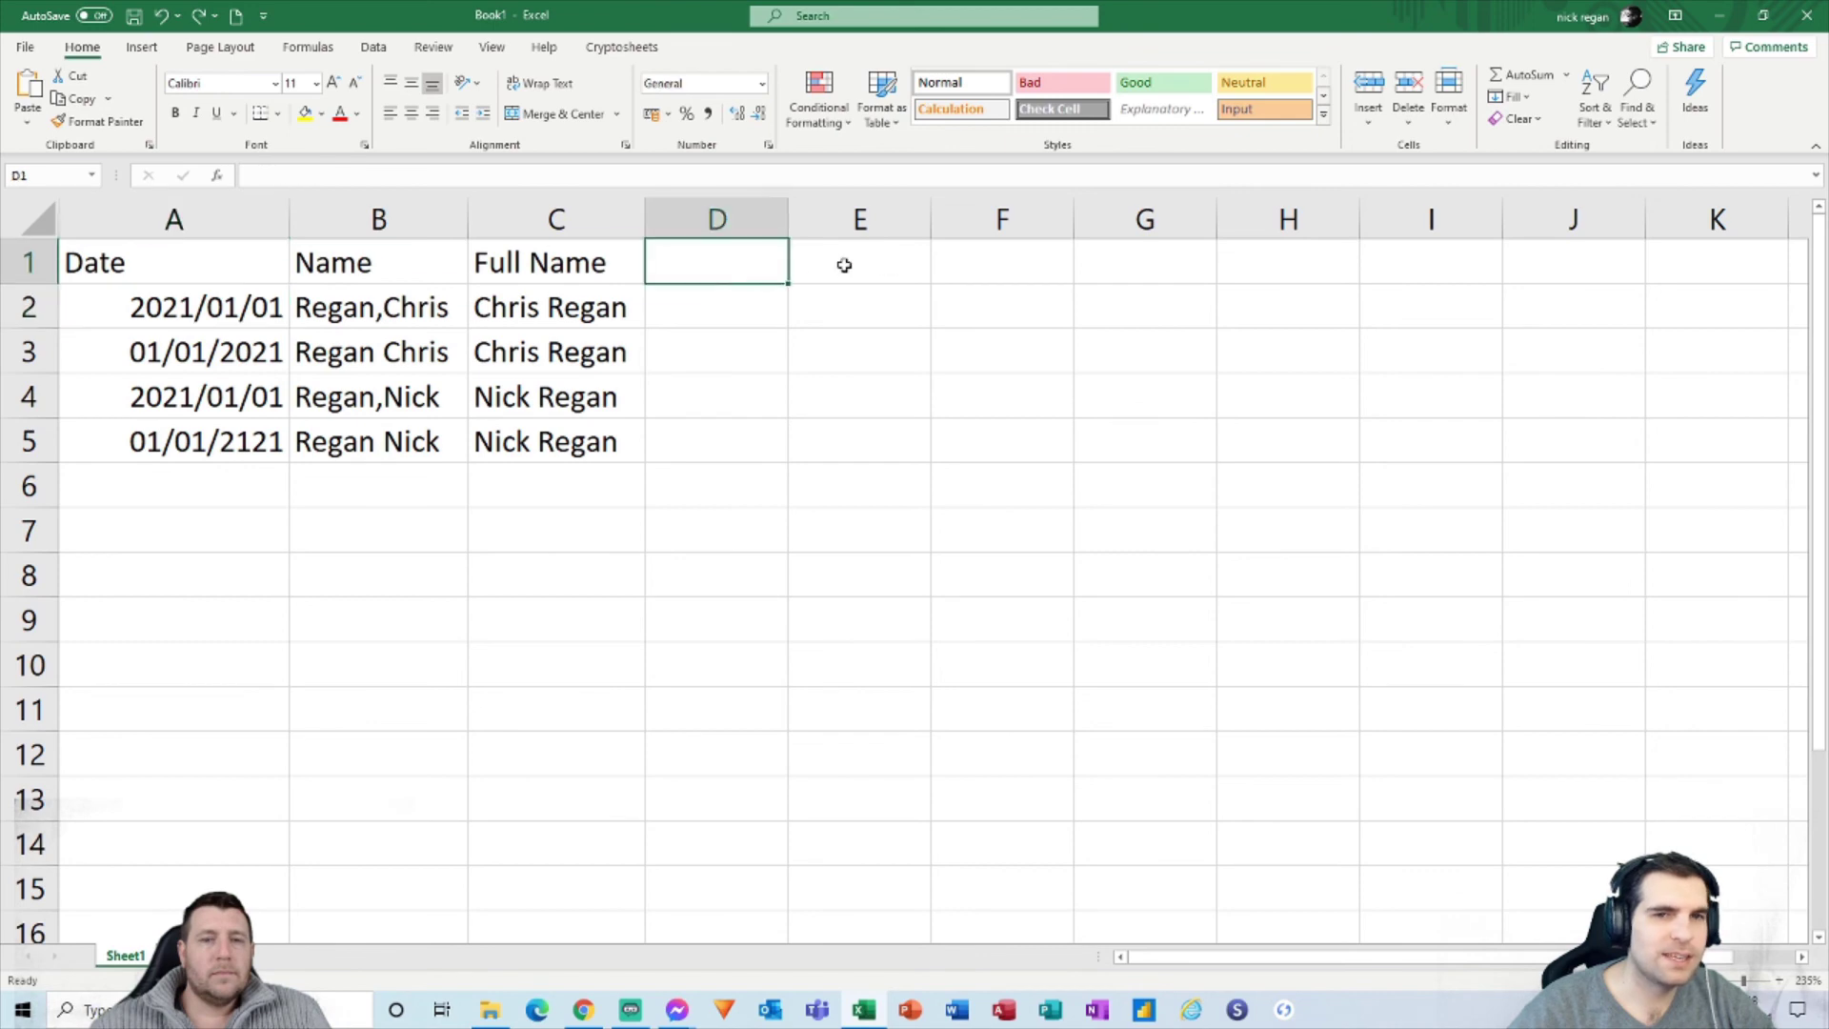
pyautogui.write('Year')
pyautogui.press('Tab')
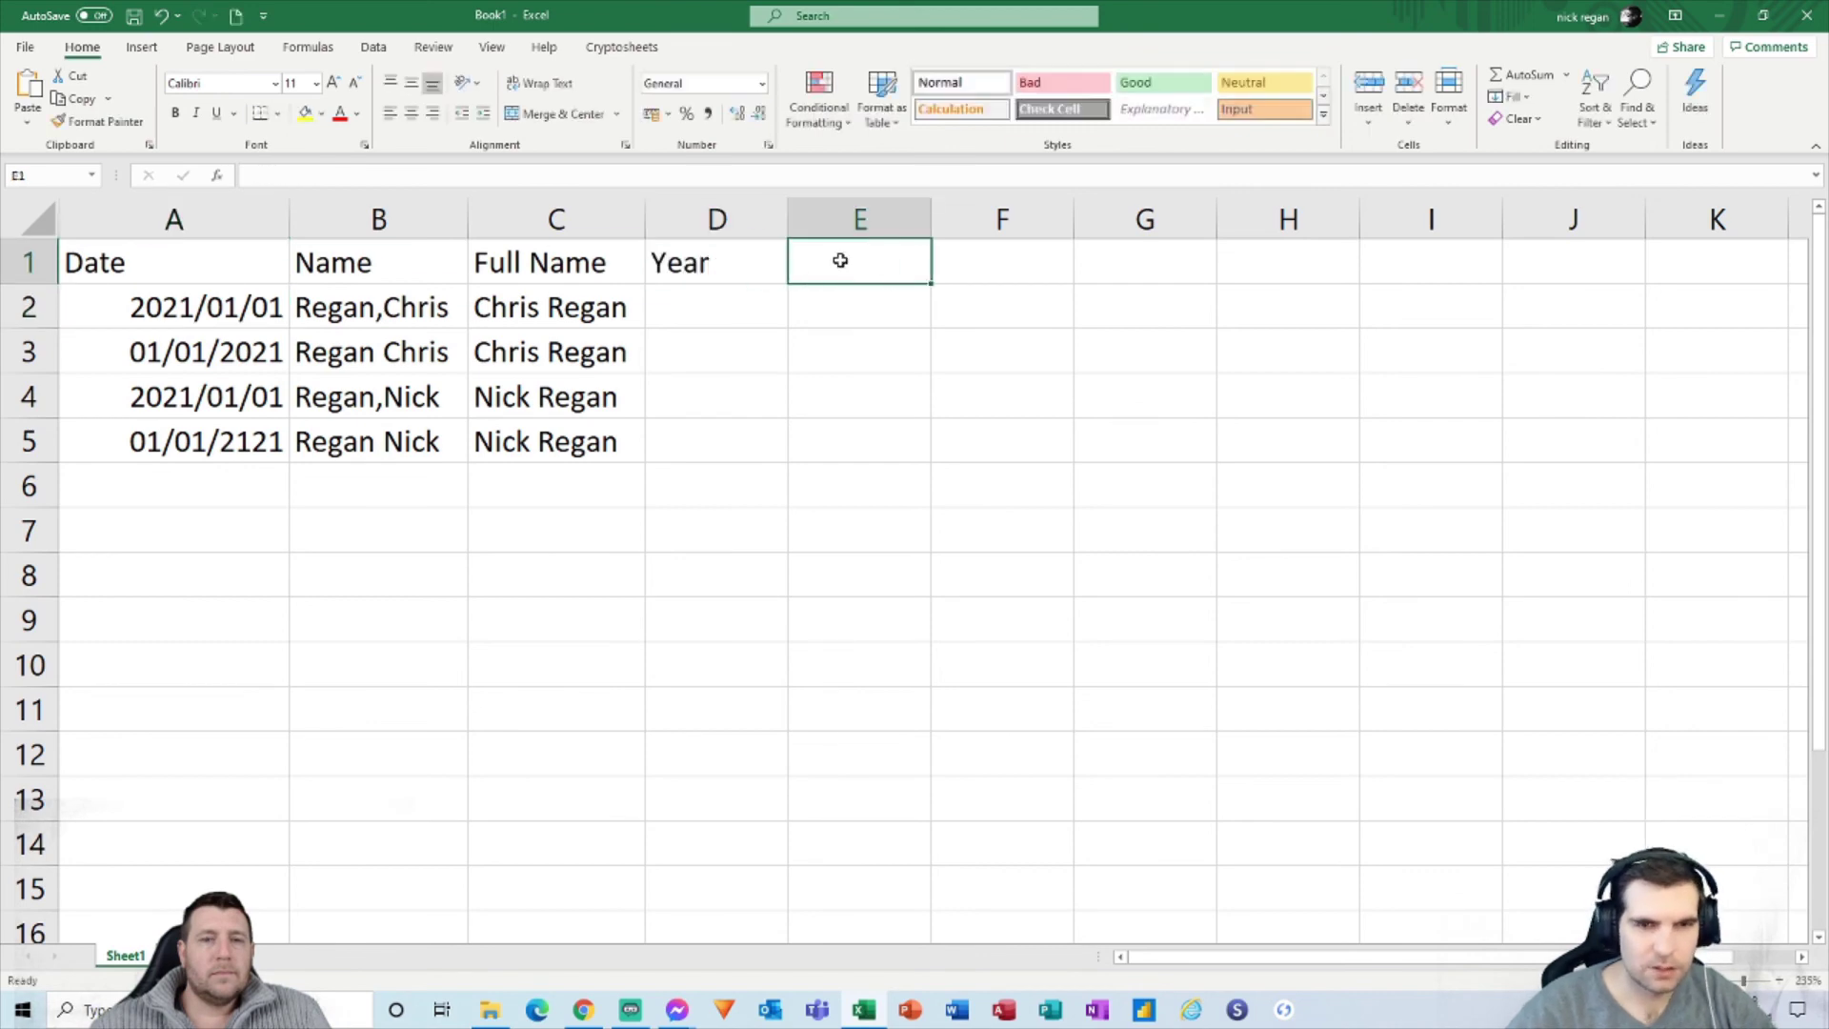
pyautogui.write('Month')
pyautogui.press('Tab')
pyautogui.write('Day')
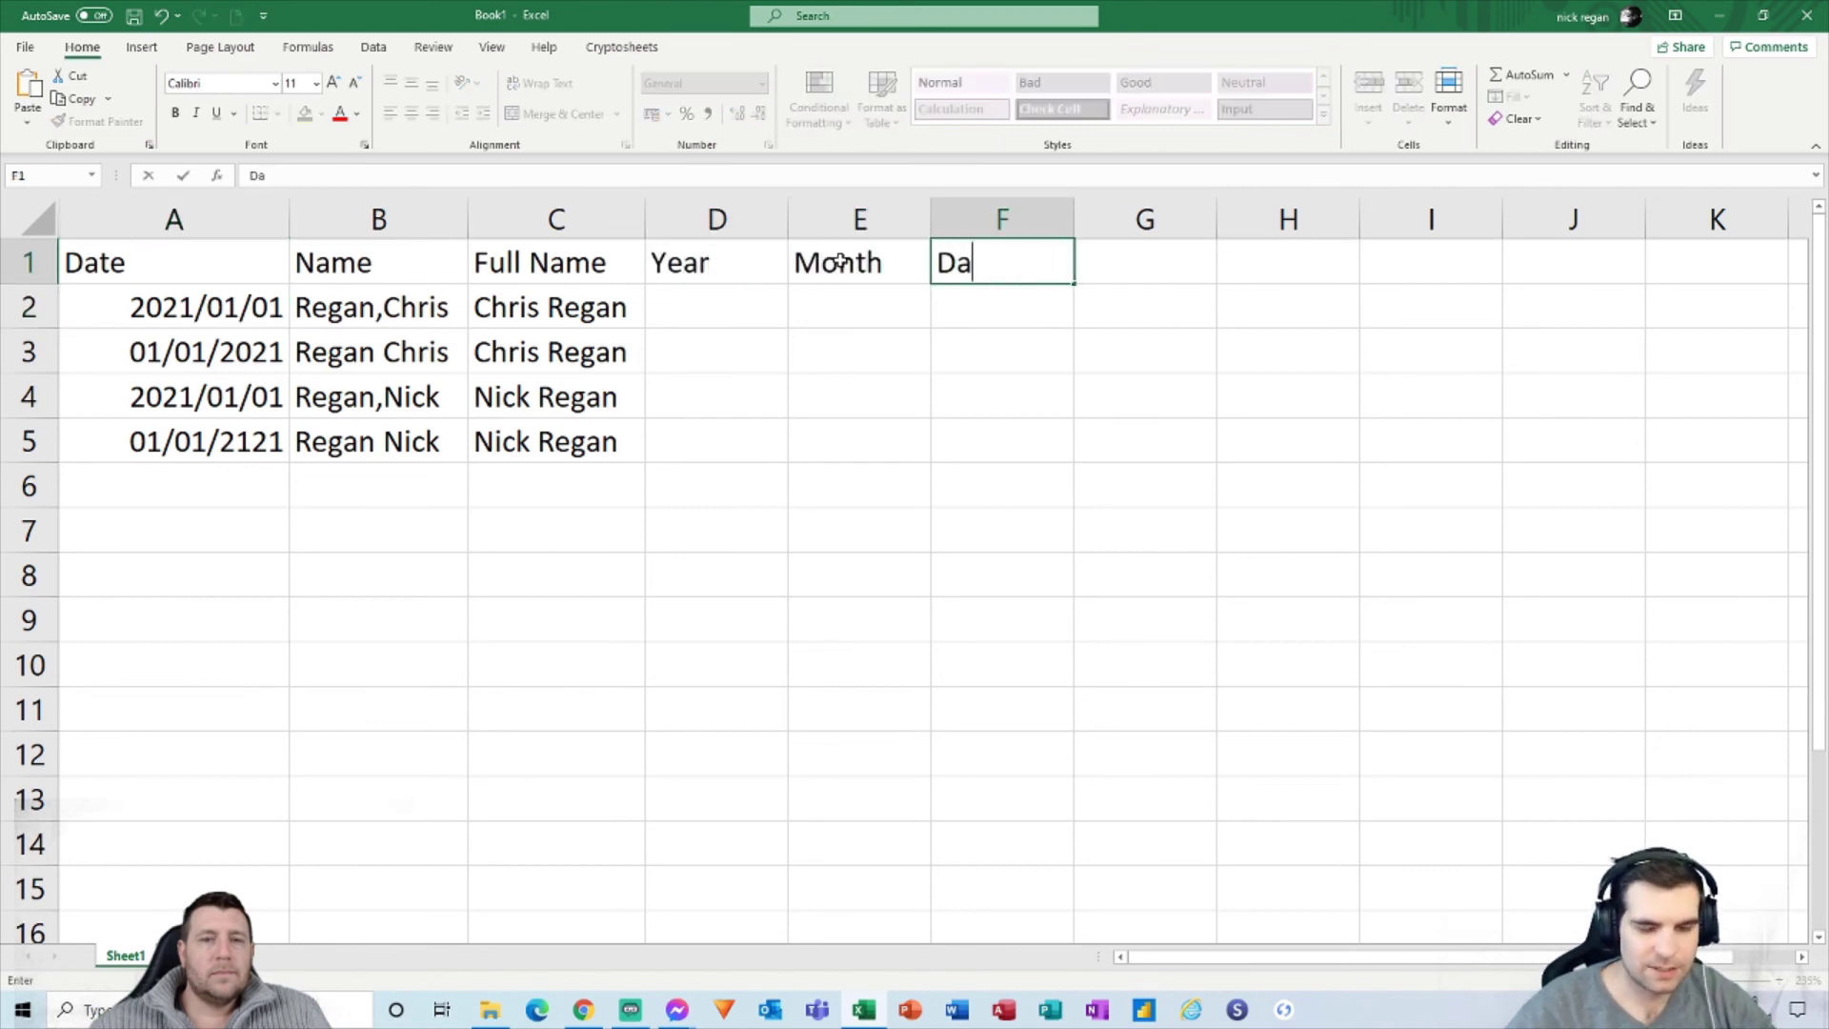
pyautogui.click(1127, 273)
pyautogui.write('Date')
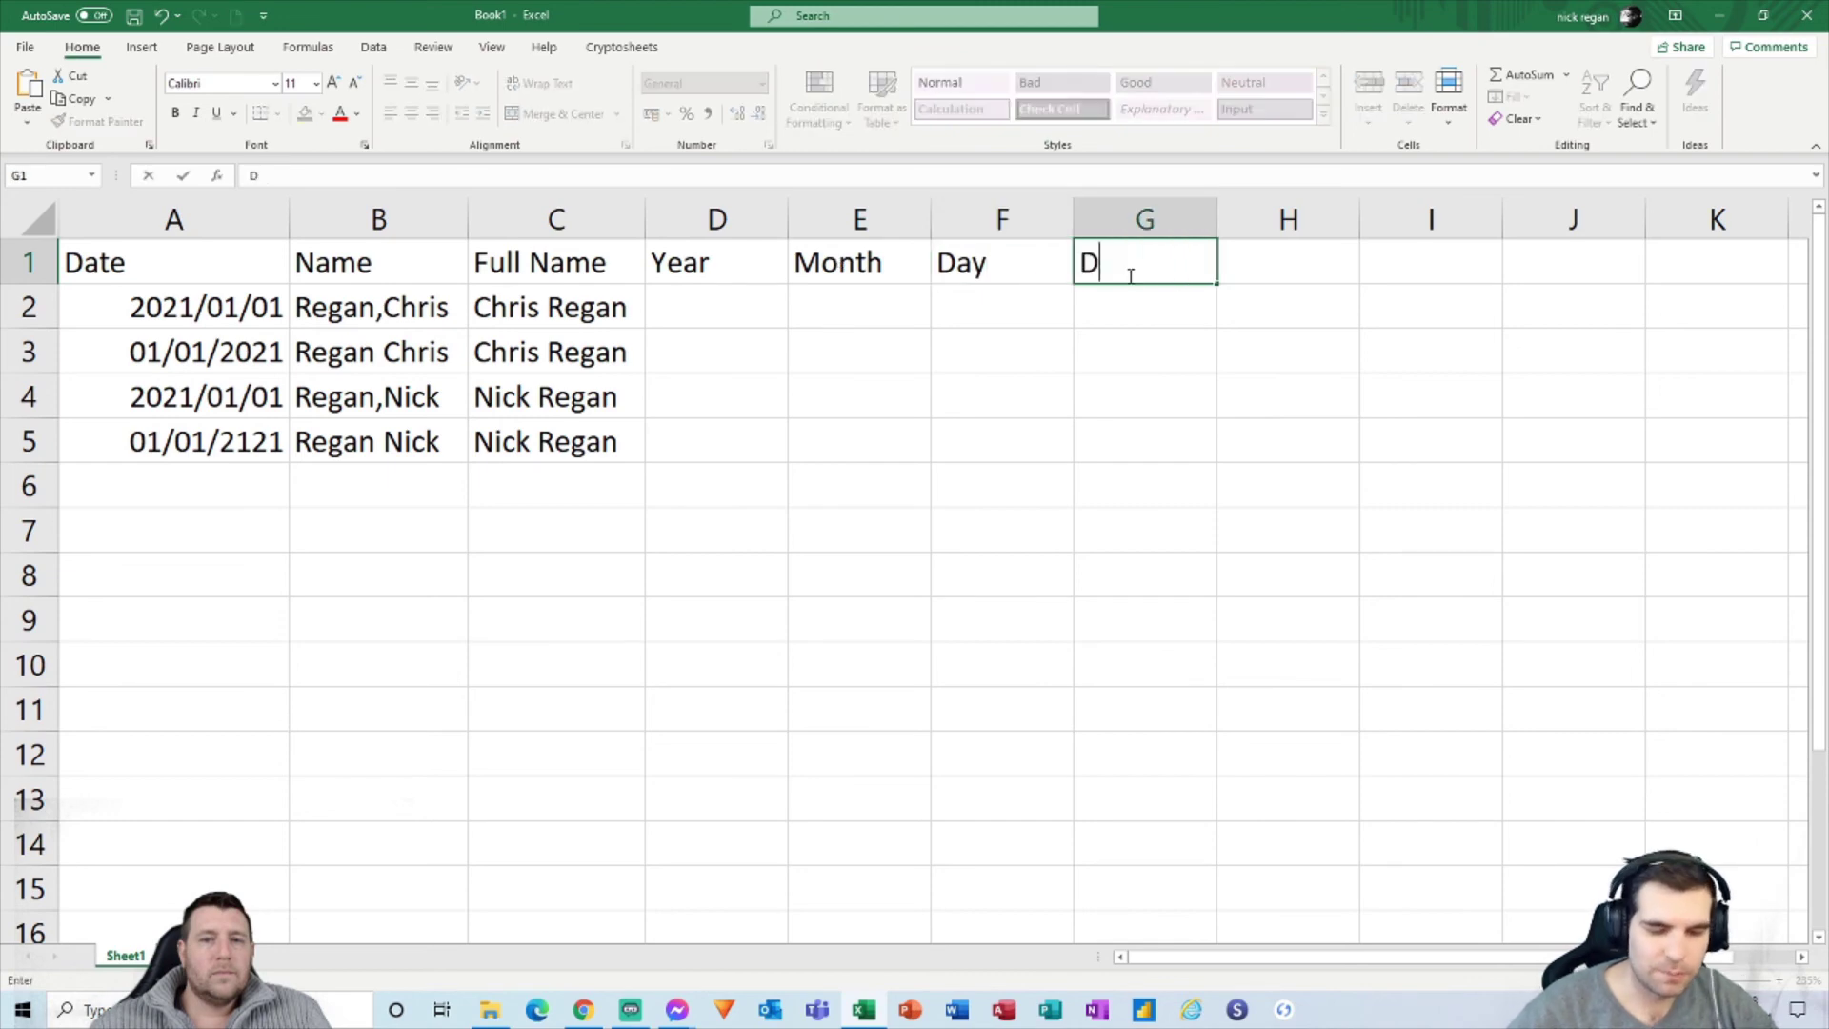
pyautogui.press('Return')
# Step: Compare the source dates in column A and the full-name formula in C2 with the Year, Month, Day and Date columns
pyautogui.moveTo(677, 295); pyautogui.dragTo(1143, 303)
pyautogui.click(500, 307)
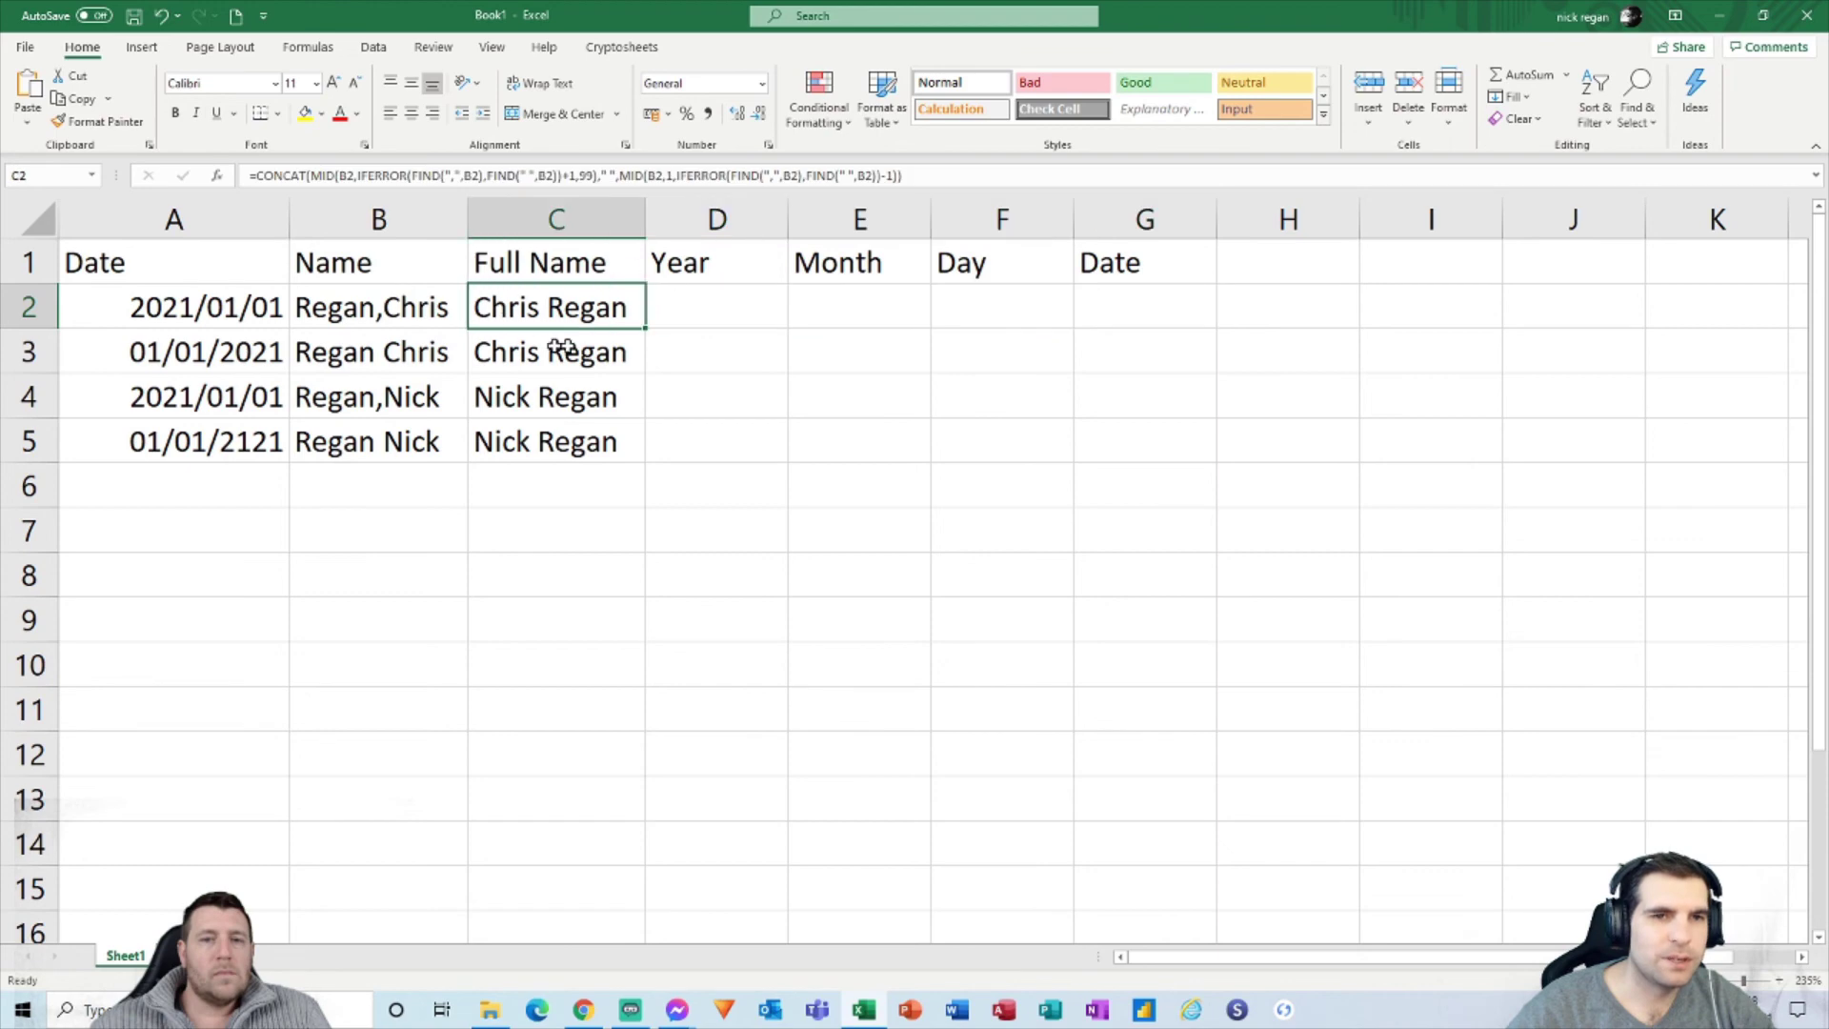
pyautogui.click(1115, 303)
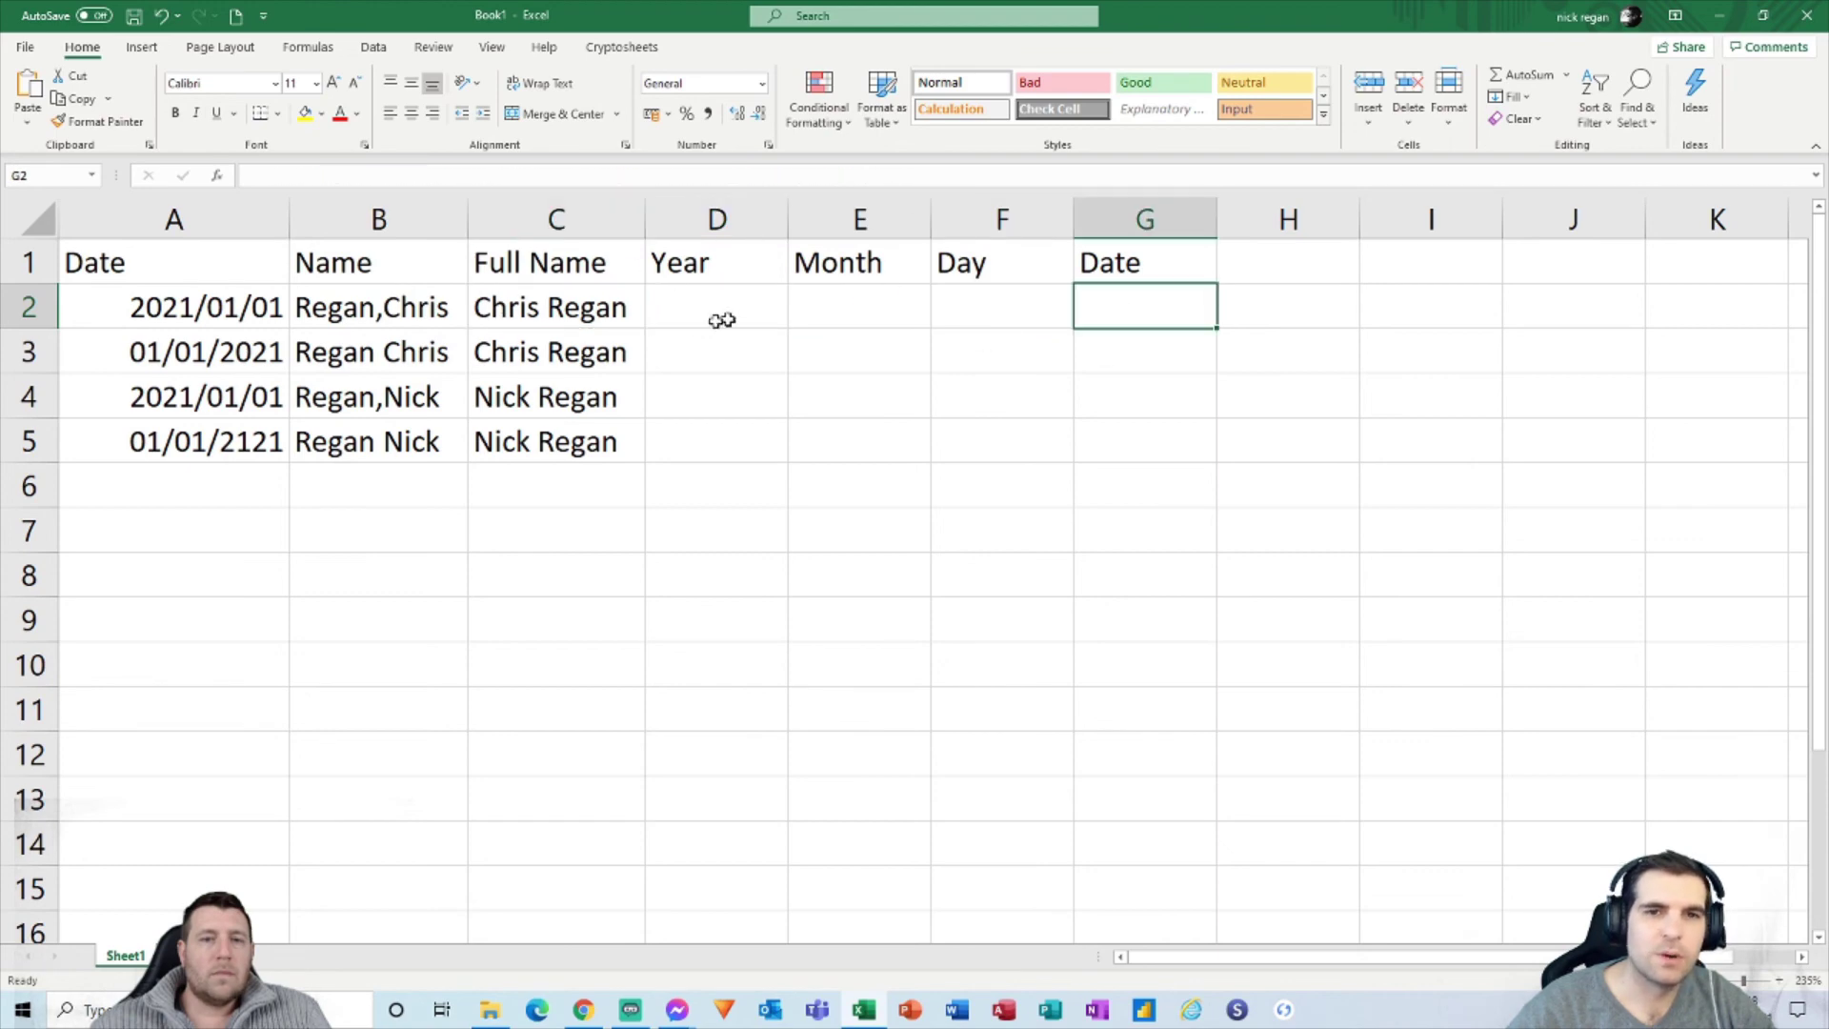
pyautogui.click(253, 316)
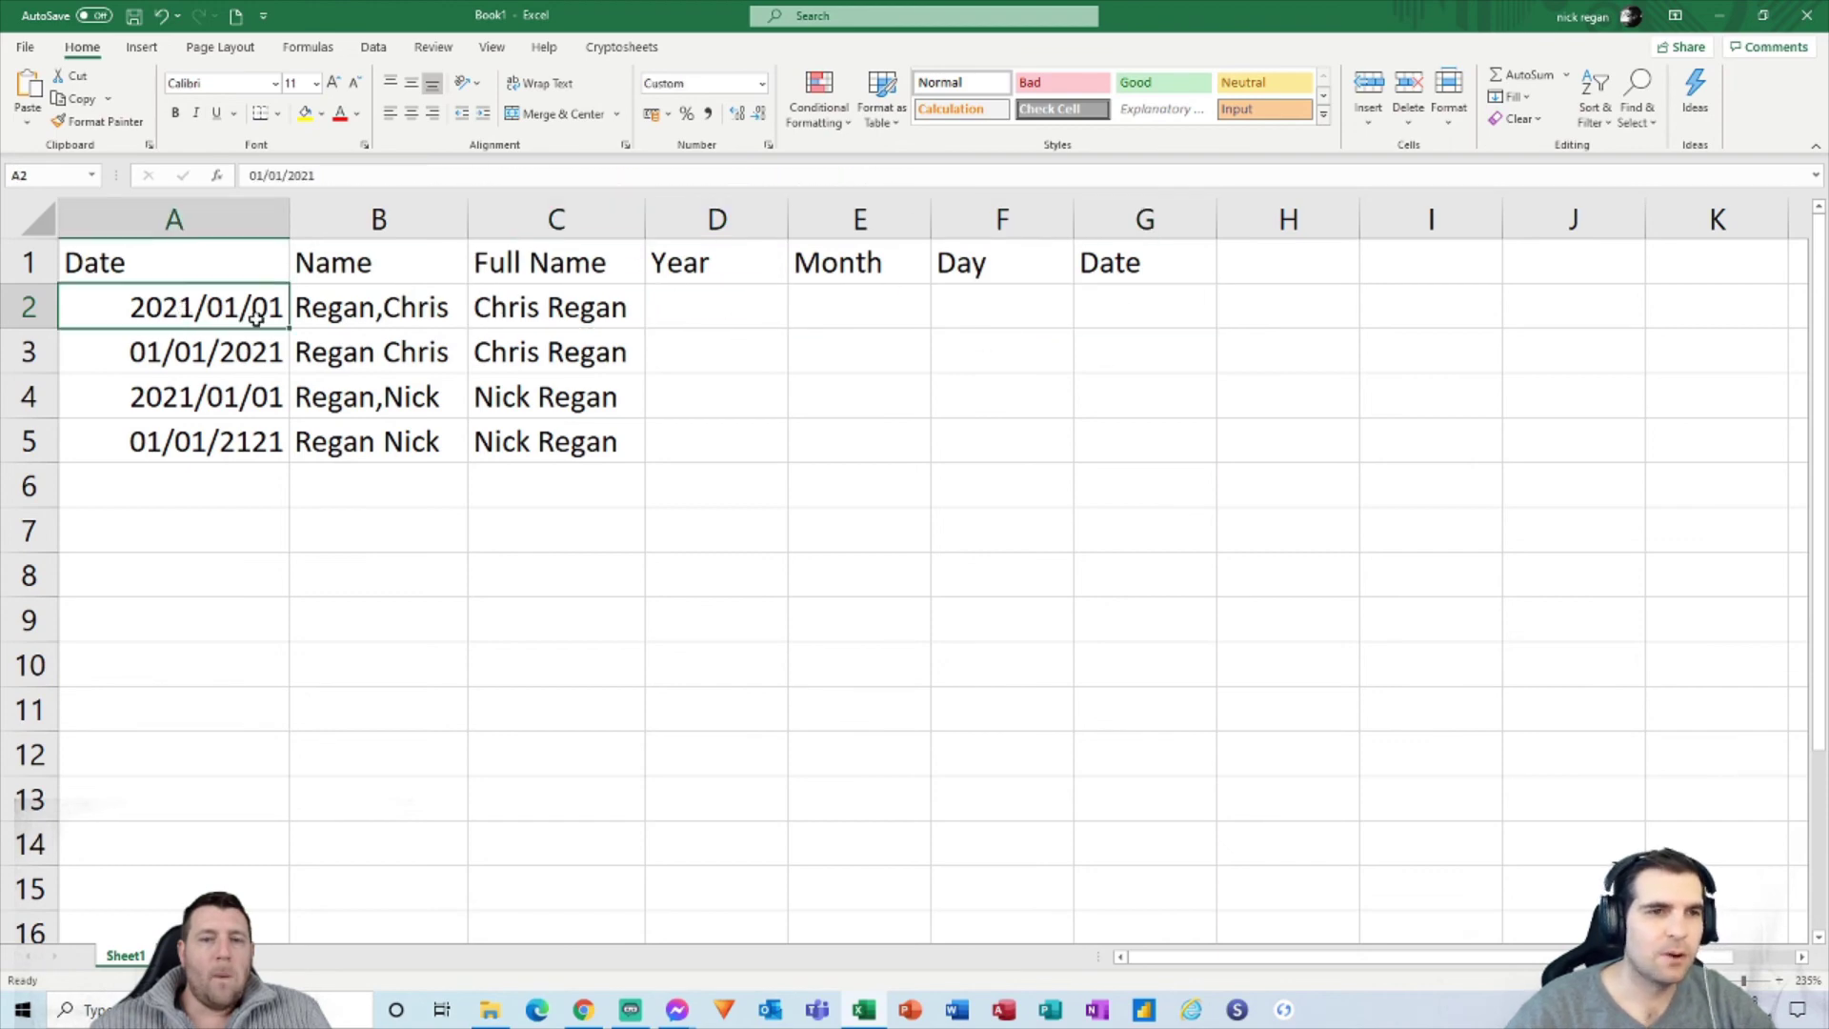
pyautogui.click(241, 353)
pyautogui.click(238, 219)
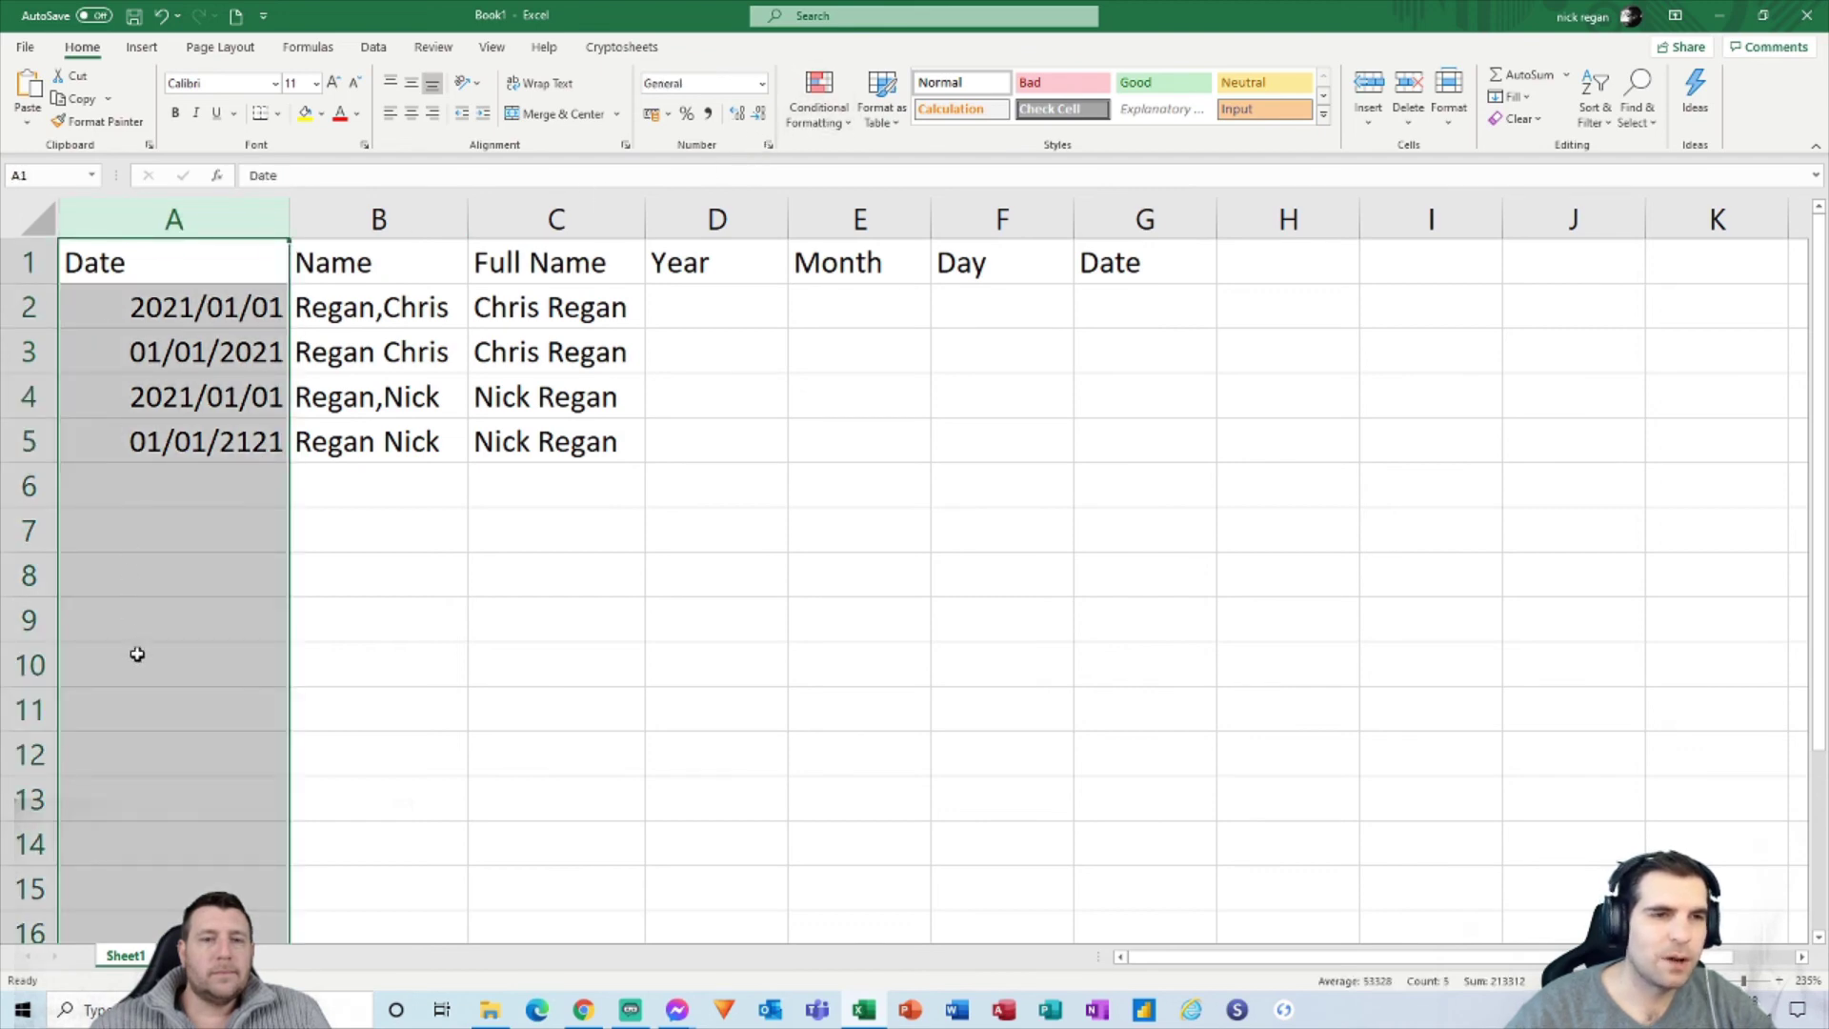
pyautogui.click(175, 492)
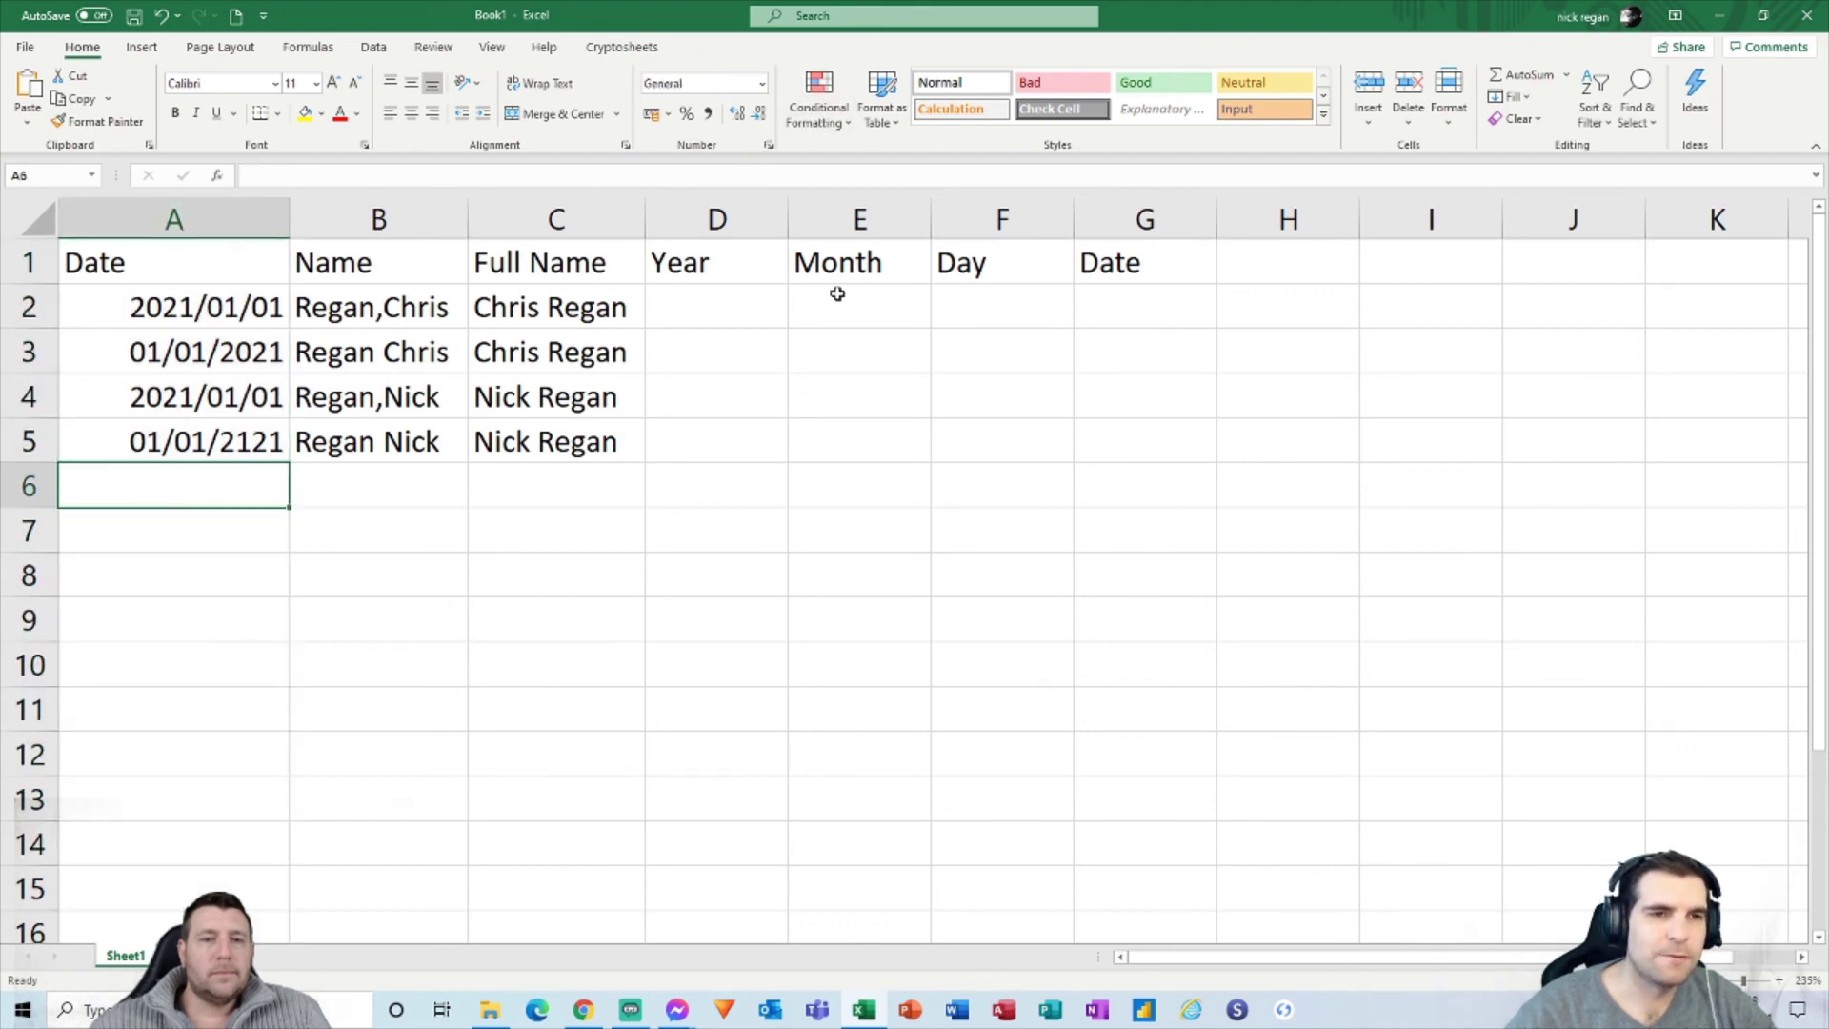
pyautogui.click(739, 295)
pyautogui.click(857, 302)
pyautogui.click(995, 305)
pyautogui.click(756, 306)
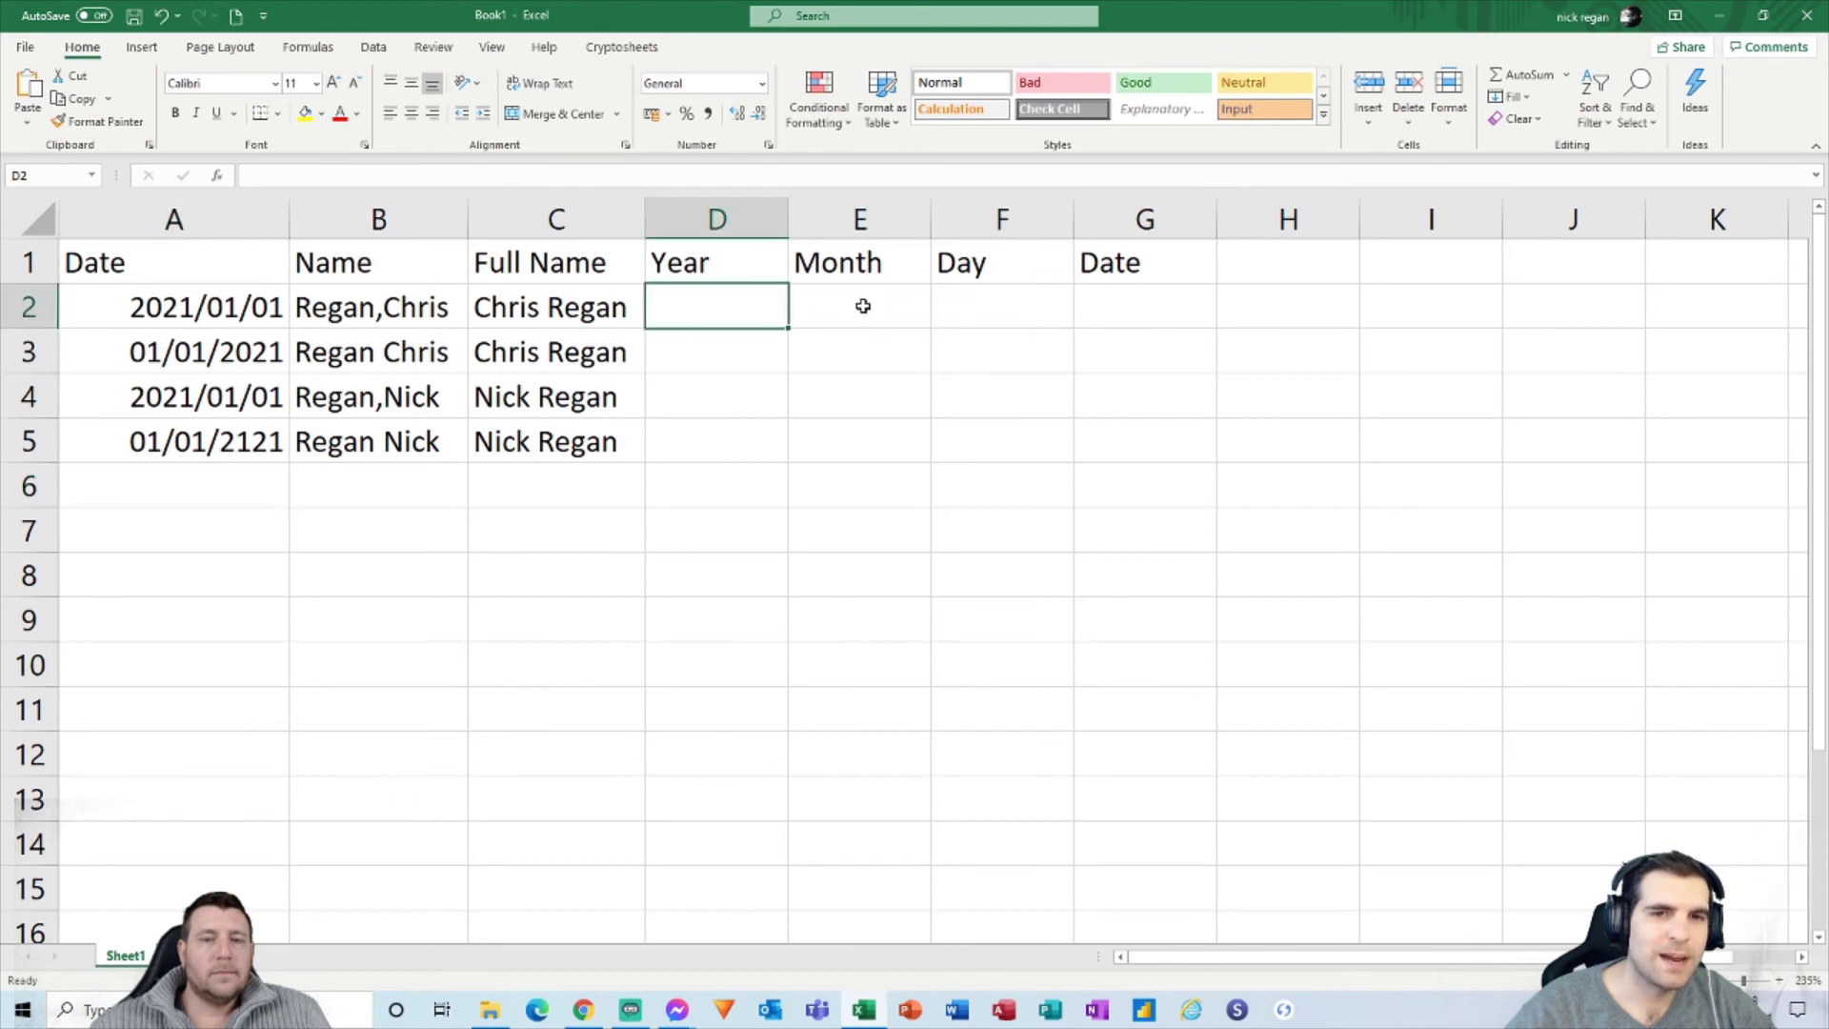
pyautogui.click(863, 306)
pyautogui.click(1000, 305)
pyautogui.click(498, 306)
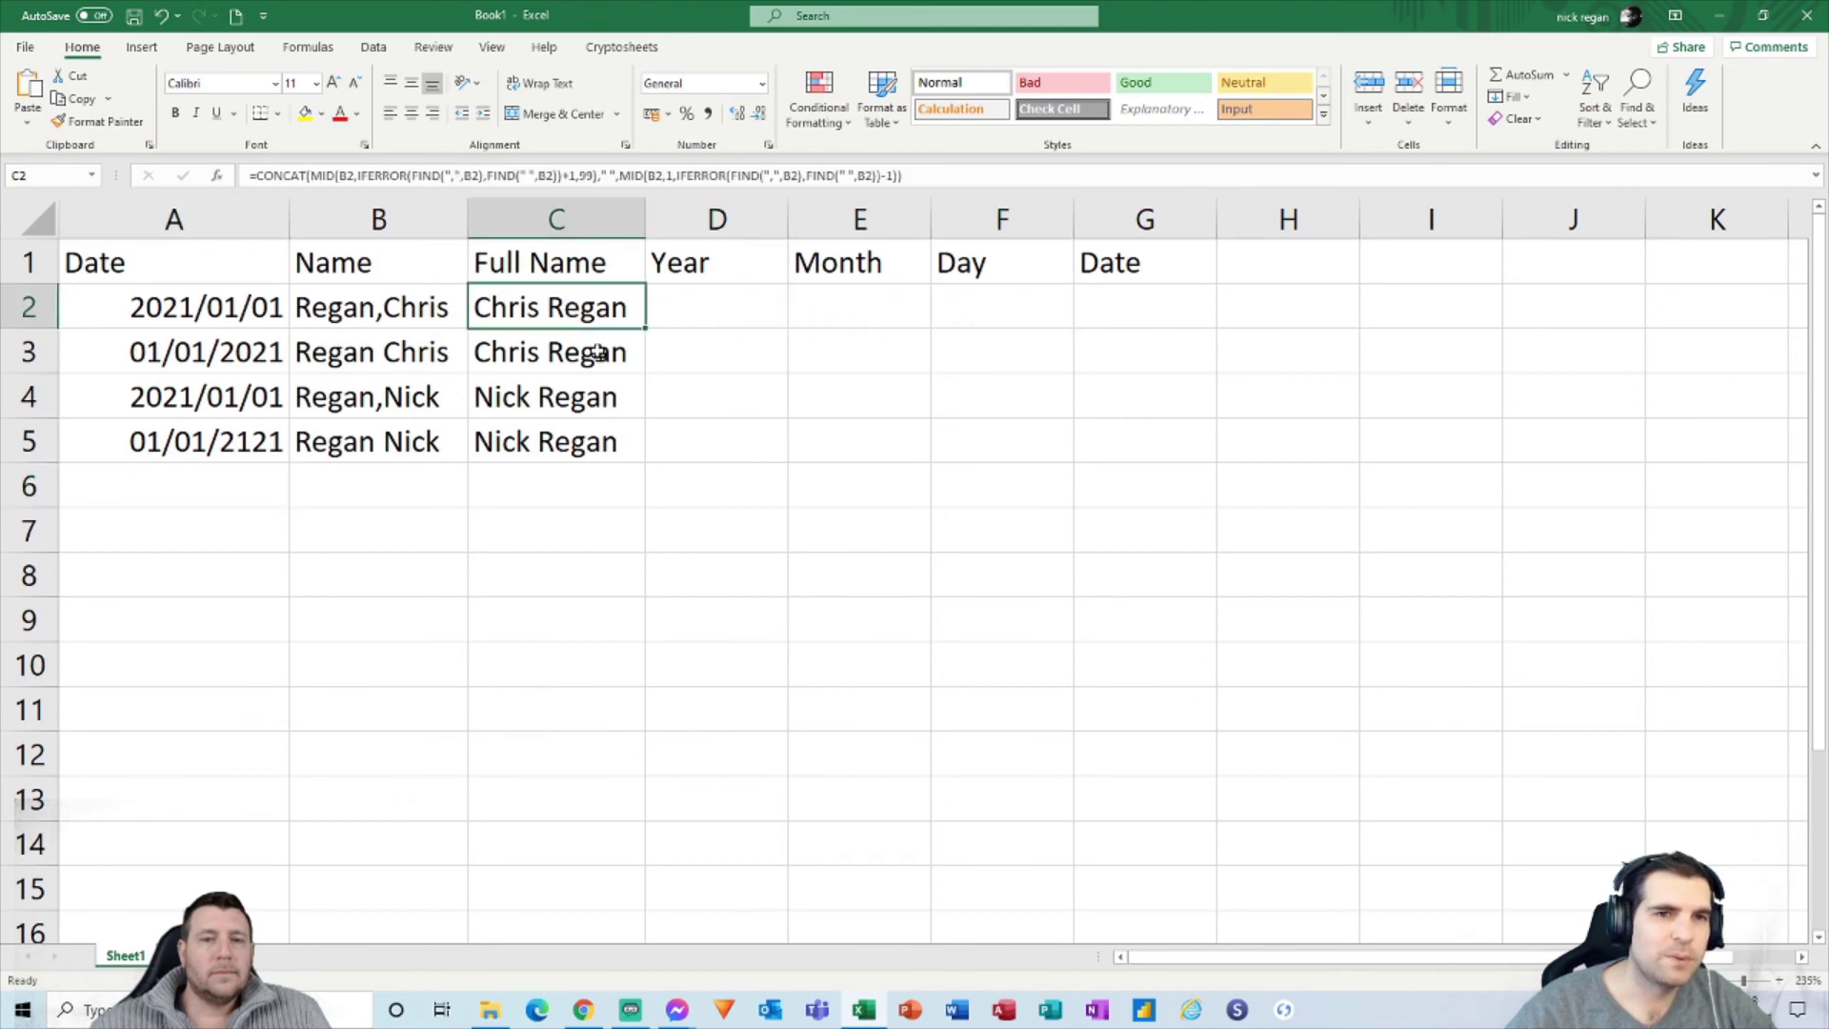